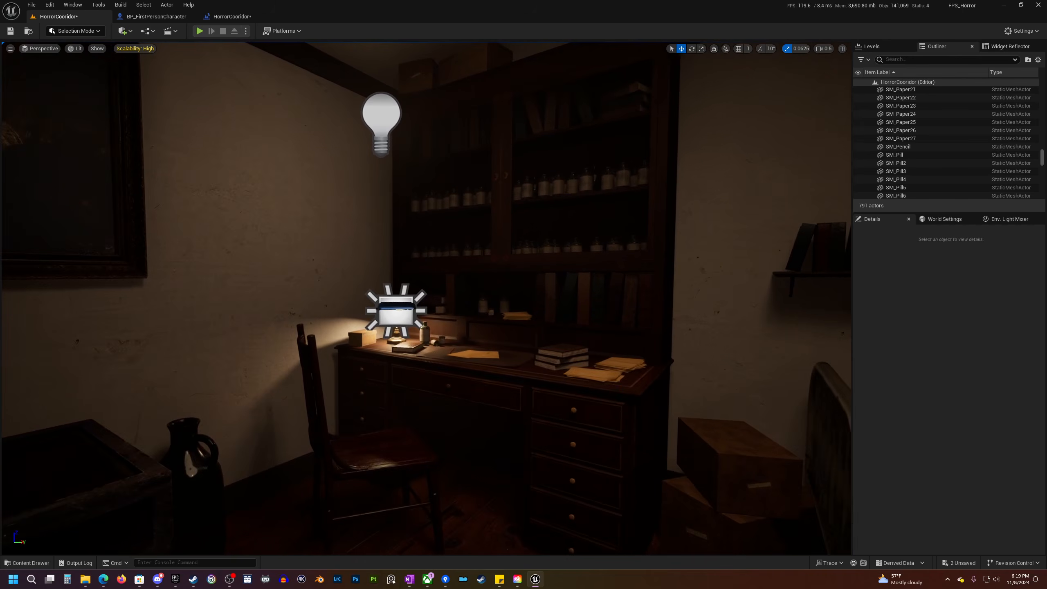
pyautogui.press('s')
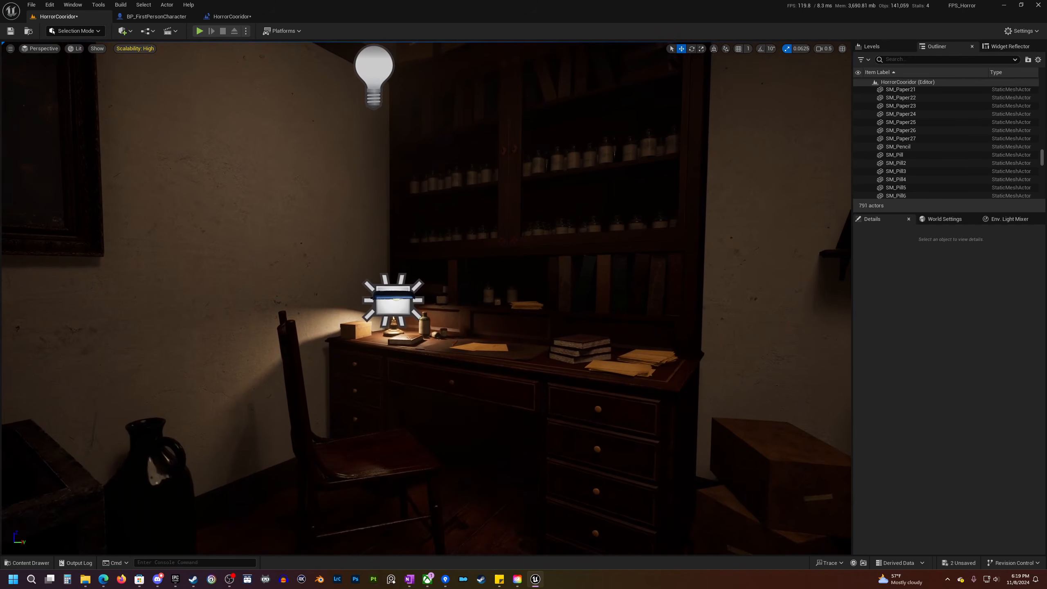
pyautogui.press('w')
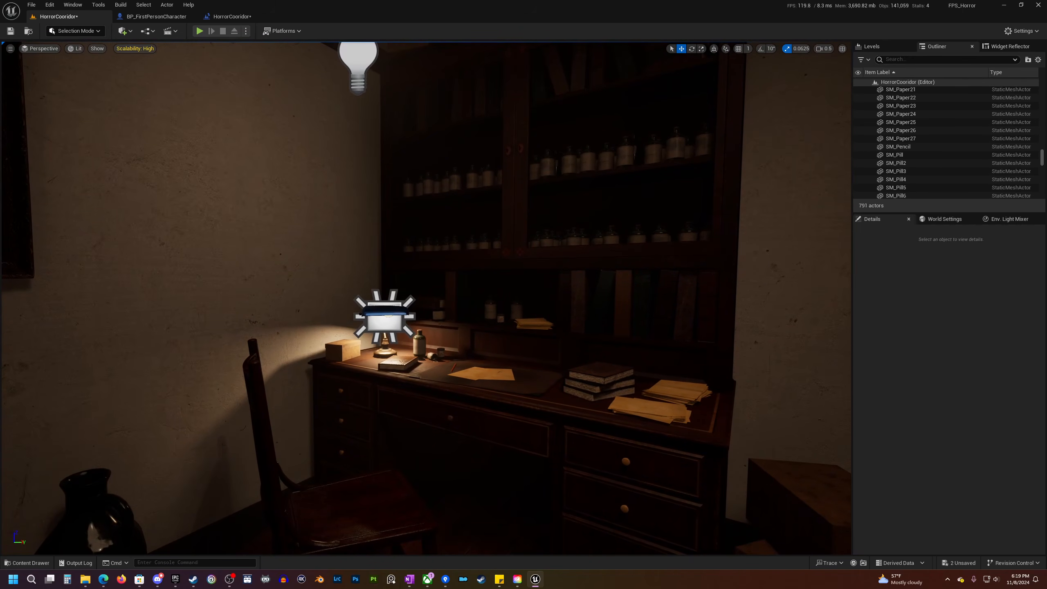
pyautogui.press('s')
pyautogui.press('w')
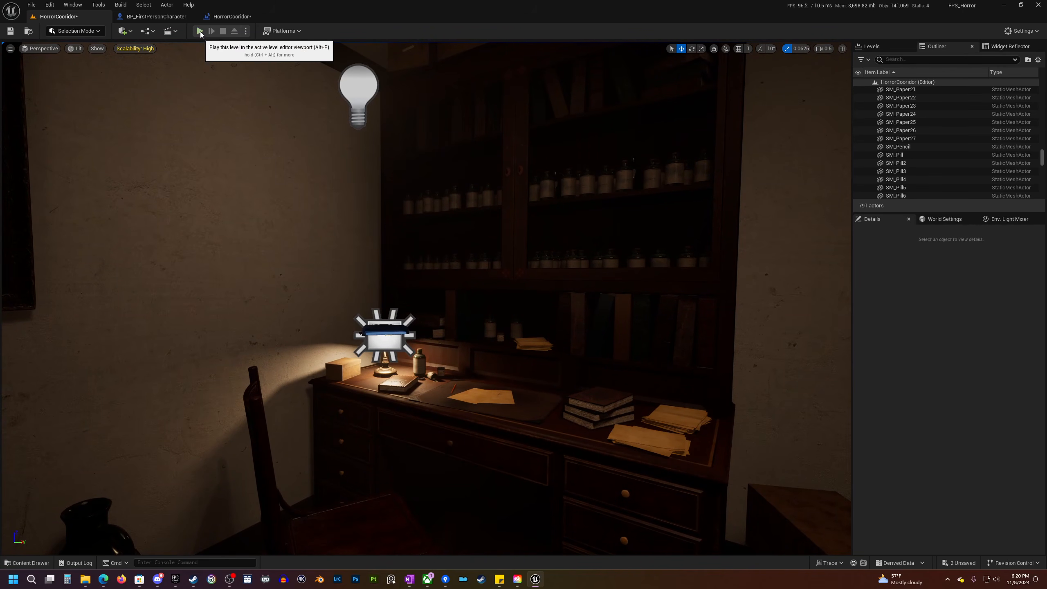
pyautogui.hotkey('alt', 'p')
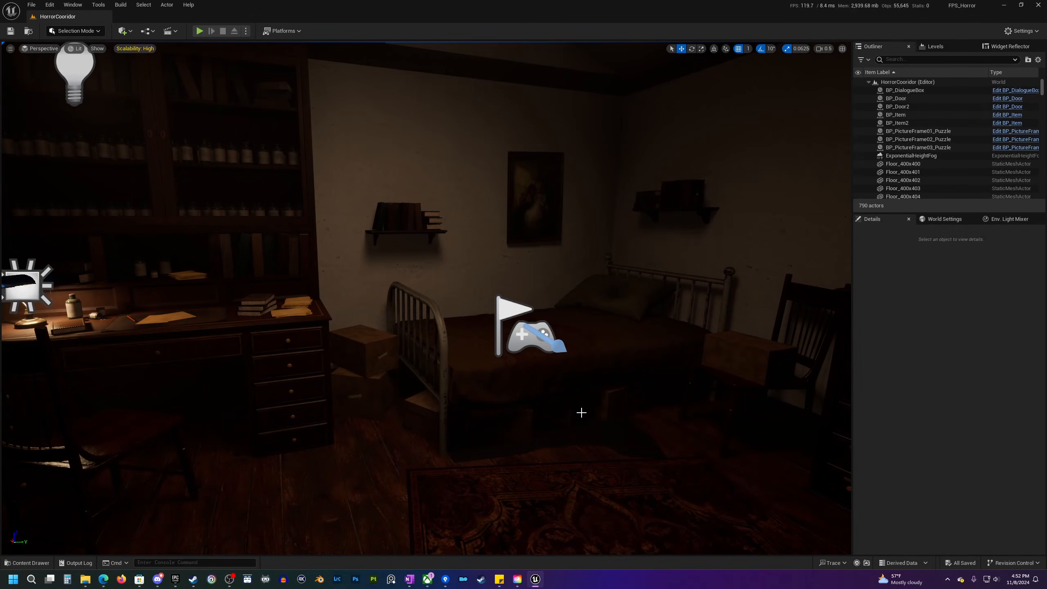
# - Start adding a level sequence and create a new folder named Sequences inside 01_MyContent to hold it
pyautogui.moveTo(289, 305); pyautogui.dragTo(282, 280)
pyautogui.moveTo(188, 42)
pyautogui.mouseDown()
pyautogui.moveTo(177, 57)
pyautogui.moveTo(188, 42)
pyautogui.mouseUp()
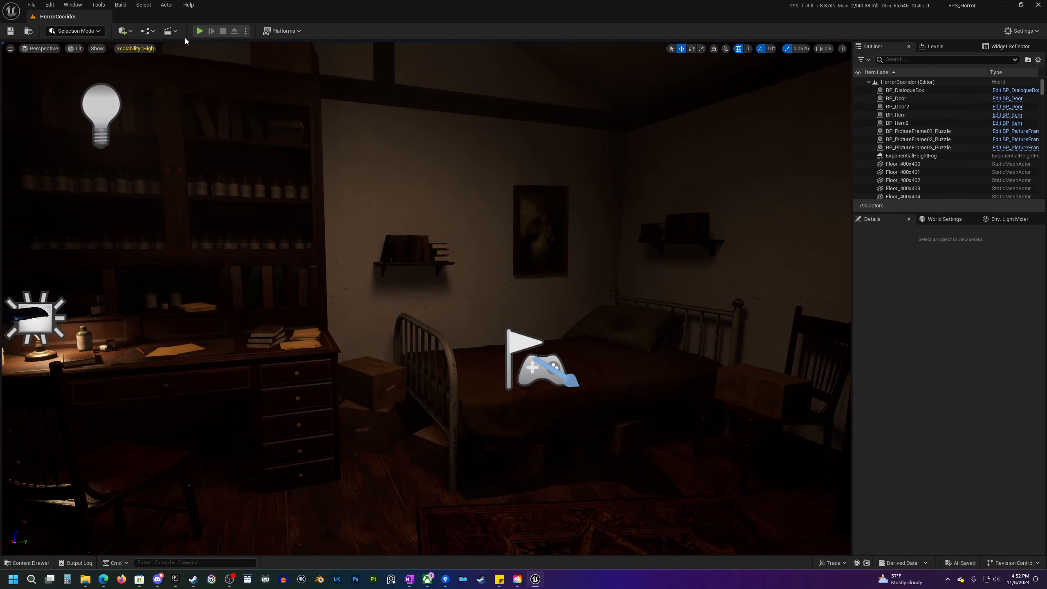
pyautogui.click(171, 31)
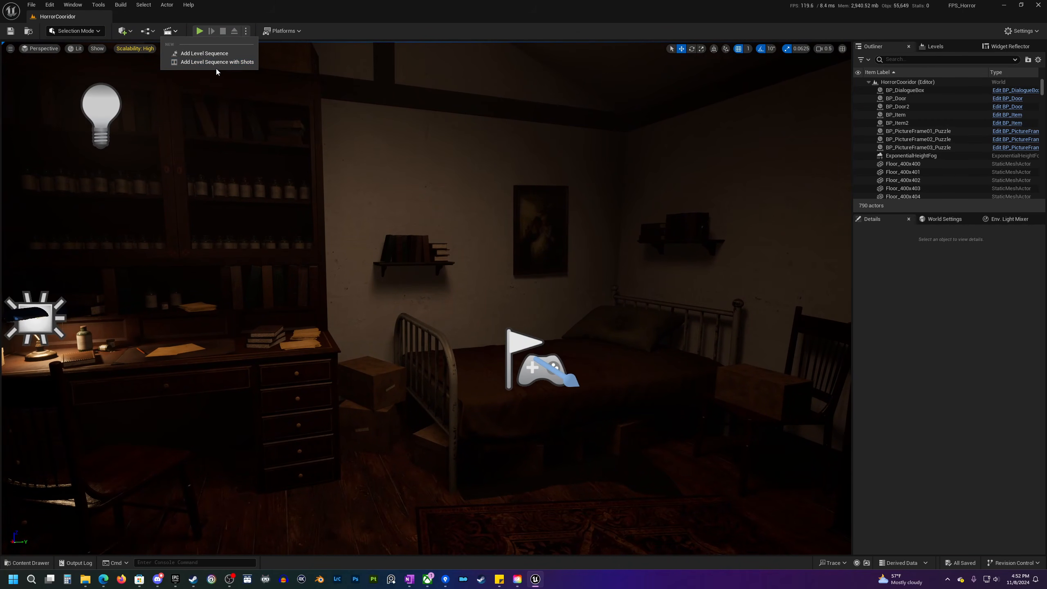
pyautogui.click(198, 54)
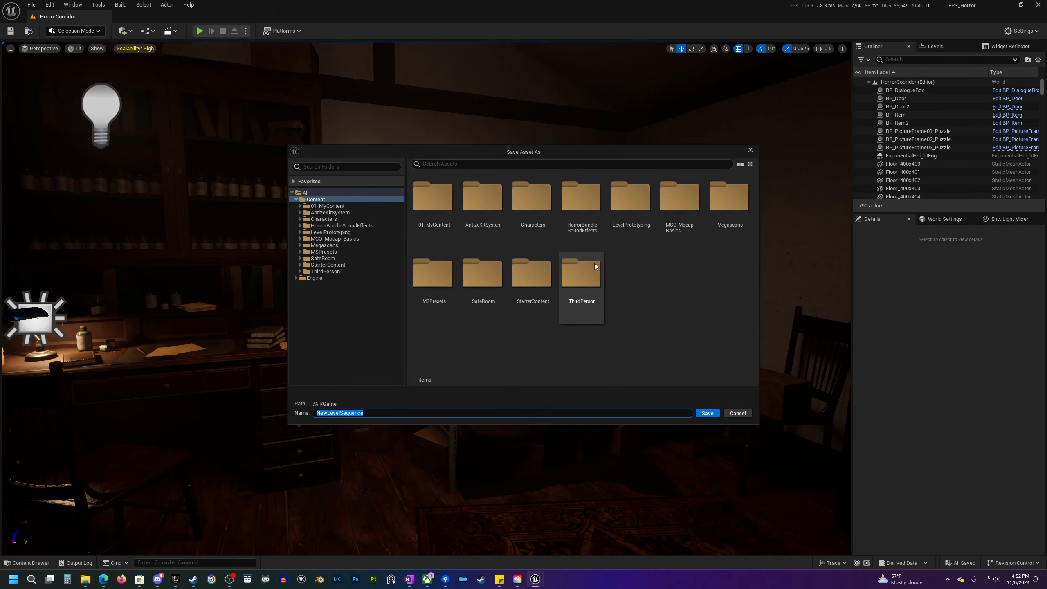
pyautogui.click(351, 207)
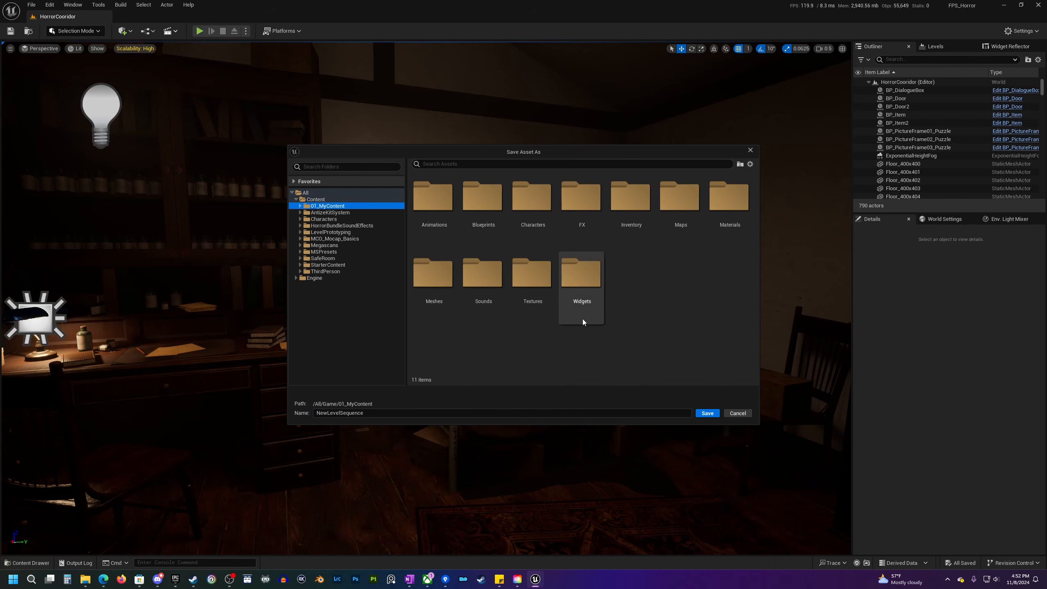
pyautogui.rightClick(660, 290)
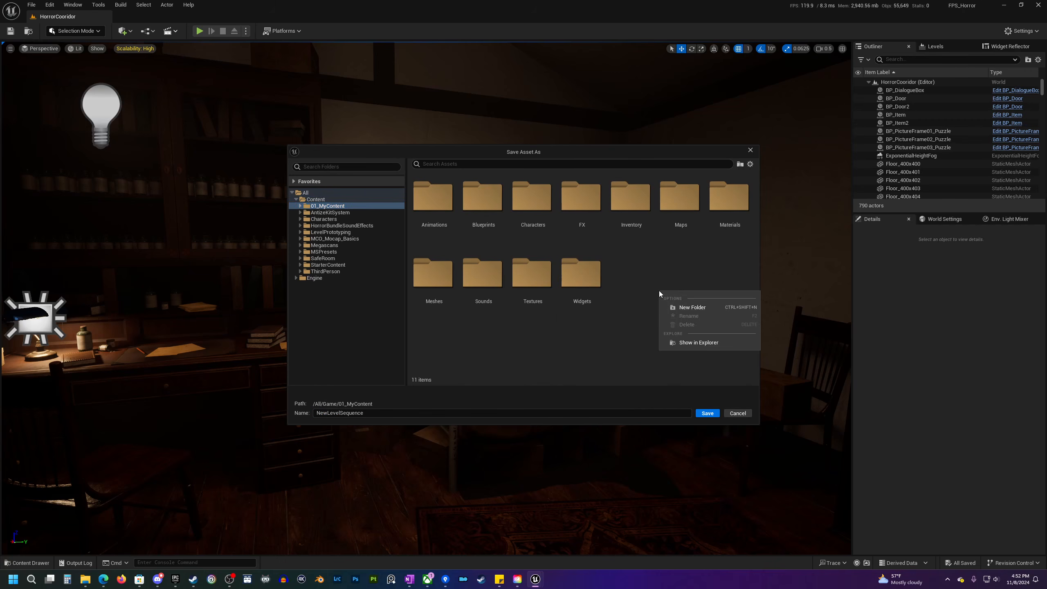
pyautogui.click(700, 307)
pyautogui.write('Sequences')
pyautogui.press('Return')
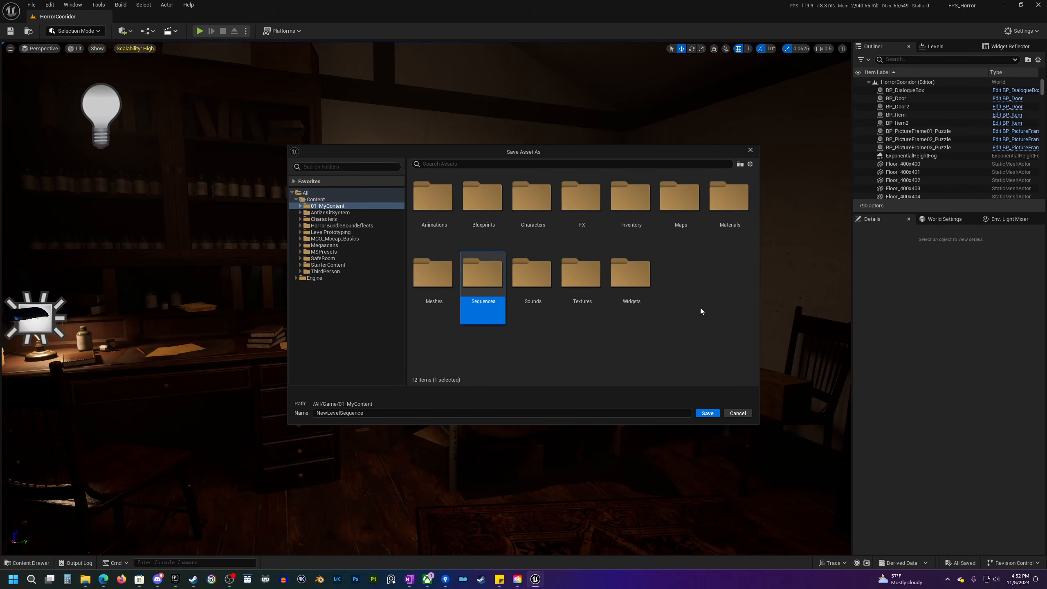
# - Save the new level sequence in the Sequences folder under the name FPS_Horror_001
pyautogui.doubleClick(475, 275)
pyautogui.click(393, 412)
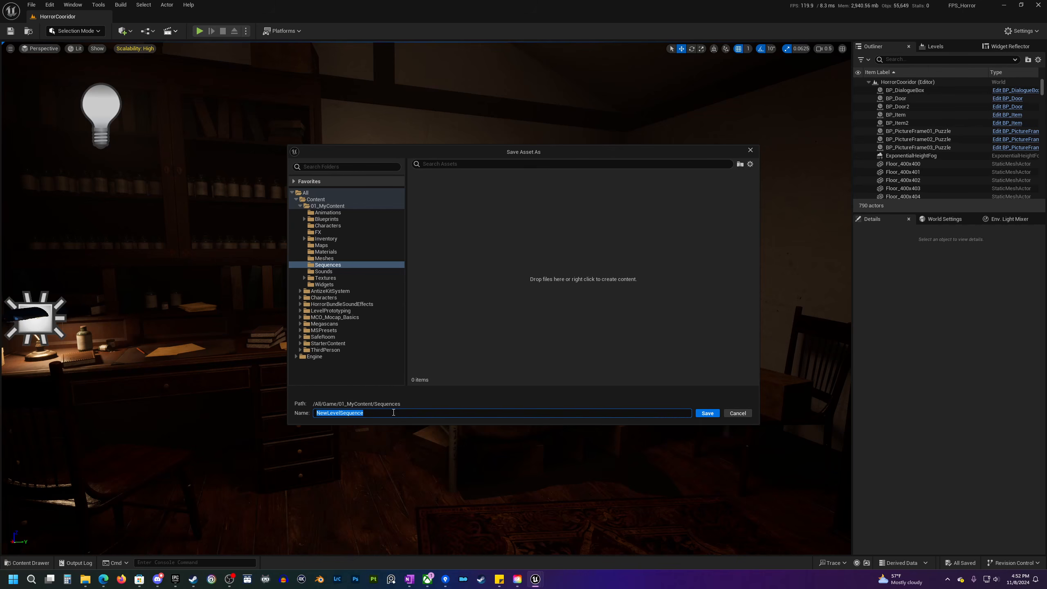
pyautogui.write('FPS_Horror_001')
pyautogui.click(707, 413)
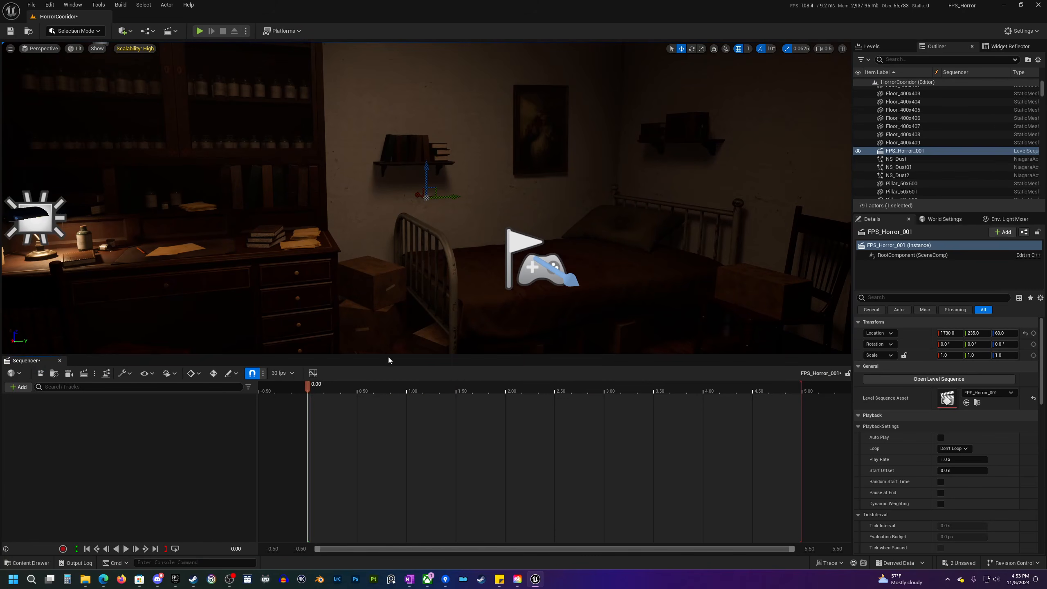
pyautogui.moveTo(534, 247)
pyautogui.mouseDown(button='right')
pyautogui.moveTo(454, 247)
pyautogui.moveTo(533, 247)
pyautogui.mouseUp(button='right')
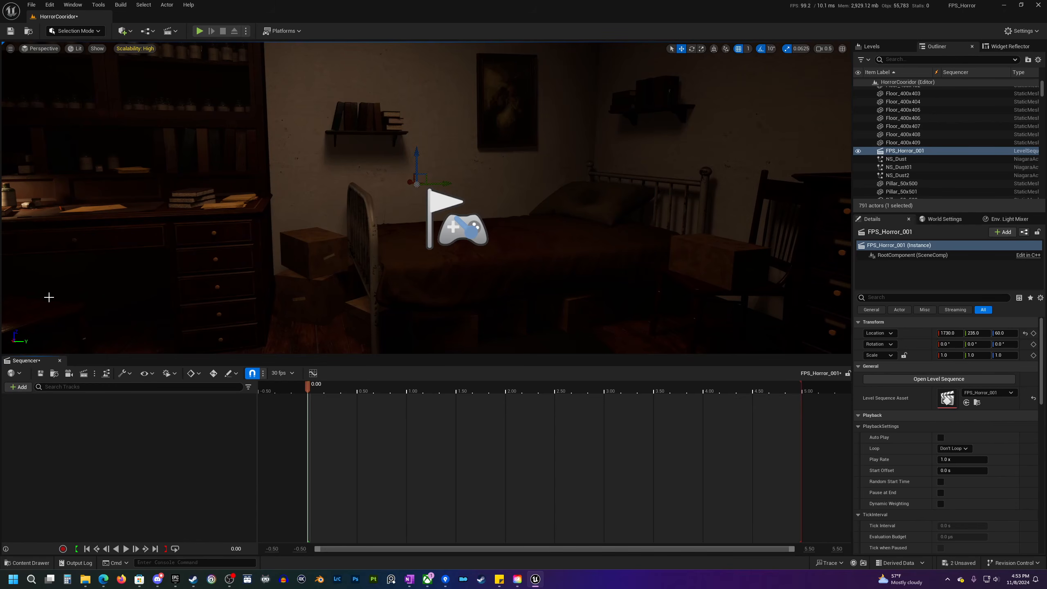
pyautogui.moveTo(322, 327); pyautogui.dragTo(305, 313, button='right')
pyautogui.moveTo(449, 259)
pyautogui.mouseDown(button='right')
pyautogui.moveTo(404, 285)
pyautogui.moveTo(450, 260)
pyautogui.mouseUp(button='right')
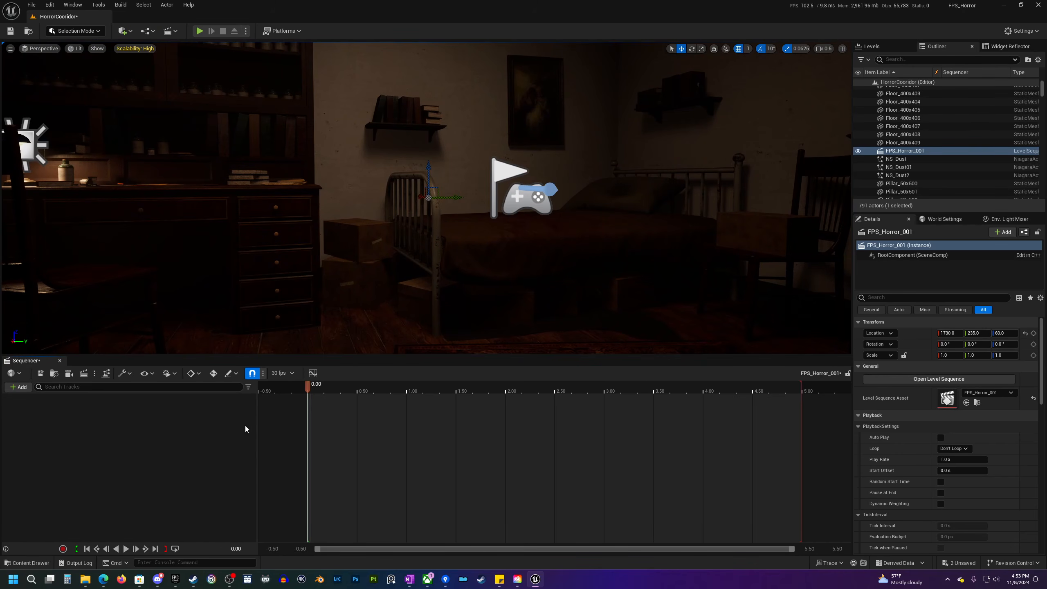
pyautogui.moveTo(461, 279); pyautogui.dragTo(353, 316, button='right')
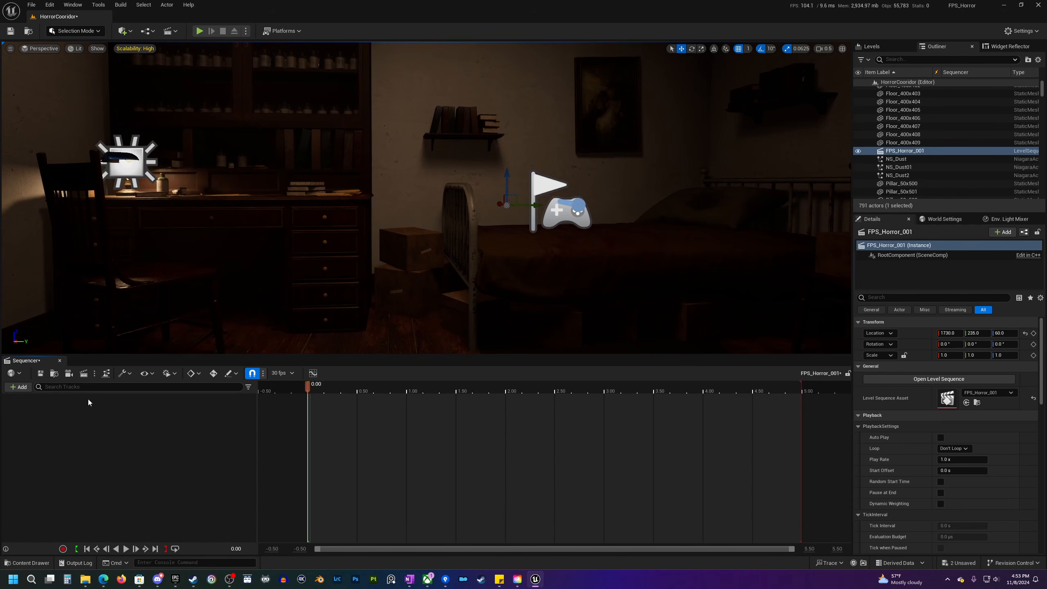
pyautogui.moveTo(310, 390)
pyautogui.mouseDown()
pyautogui.moveTo(704, 390)
pyautogui.moveTo(310, 407)
pyautogui.mouseUp()
# - Switch the sequence's time display to frames
pyautogui.click(292, 373)
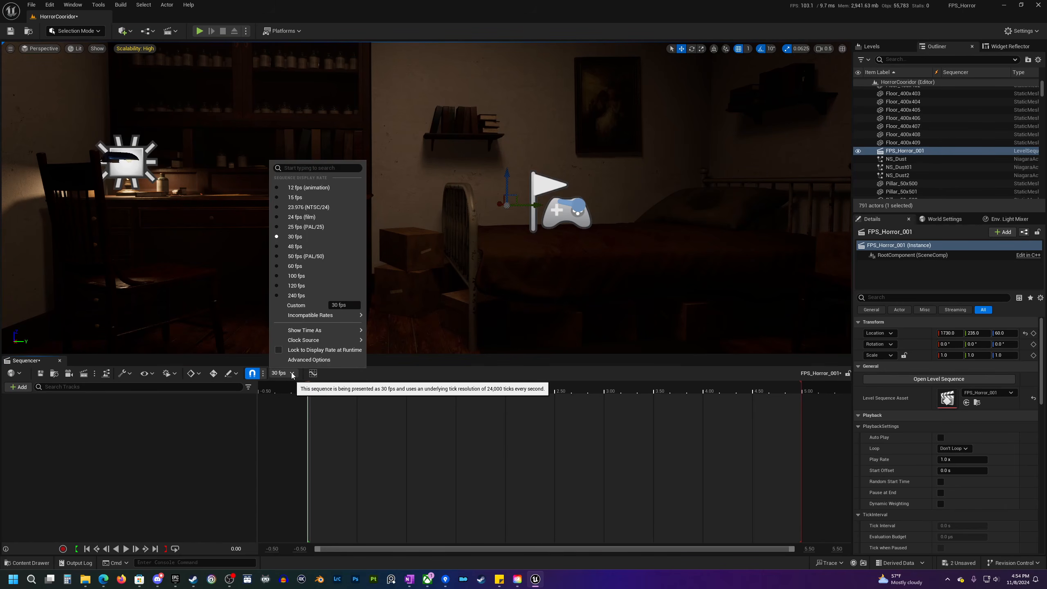
pyautogui.moveTo(324, 340)
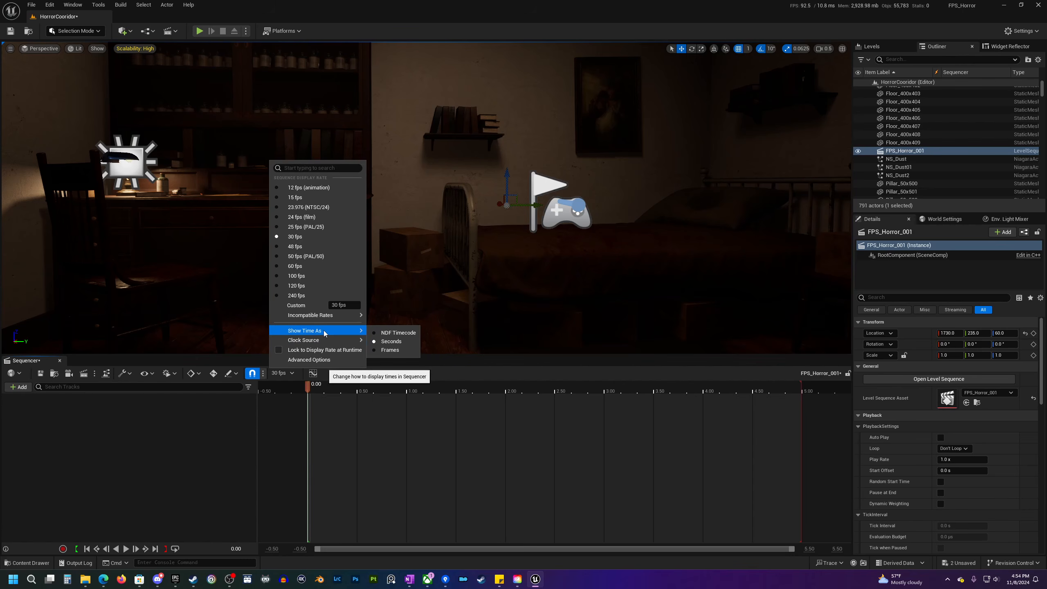
pyautogui.click(391, 351)
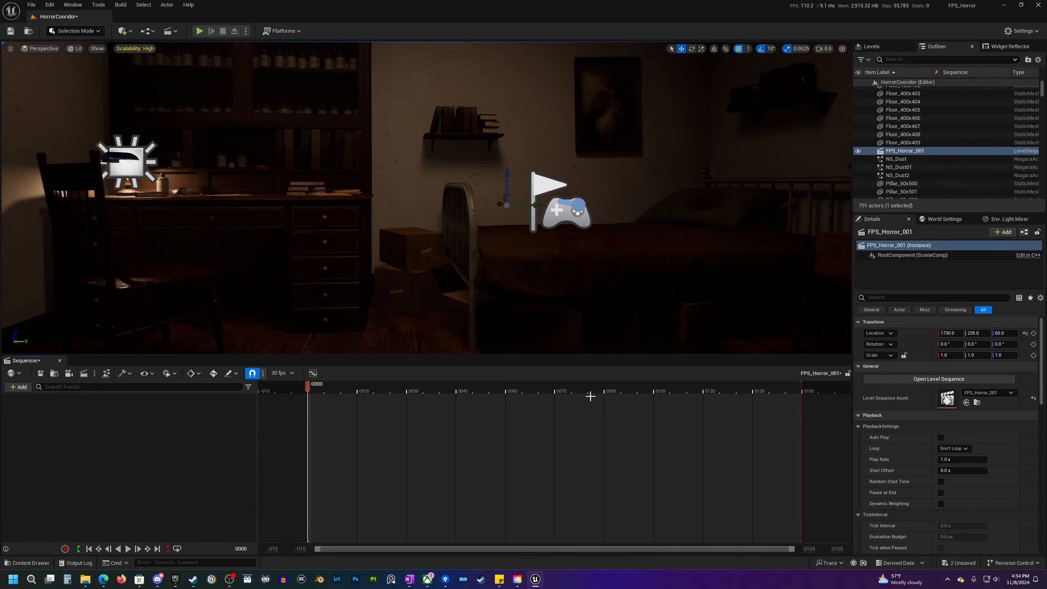
# - Set the sequence's time display back to seconds
pyautogui.click(291, 373)
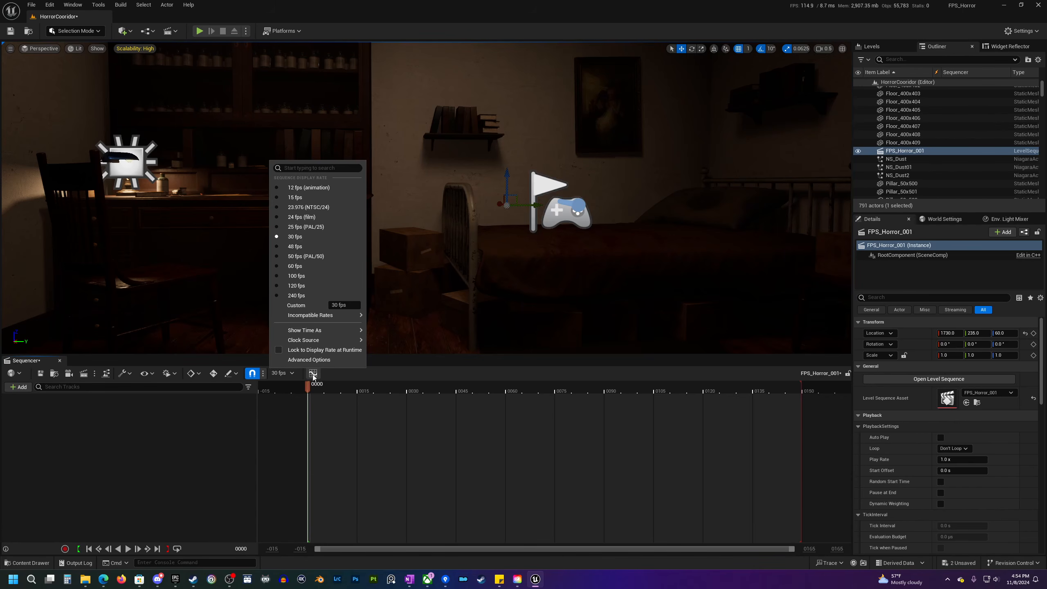
pyautogui.click(286, 374)
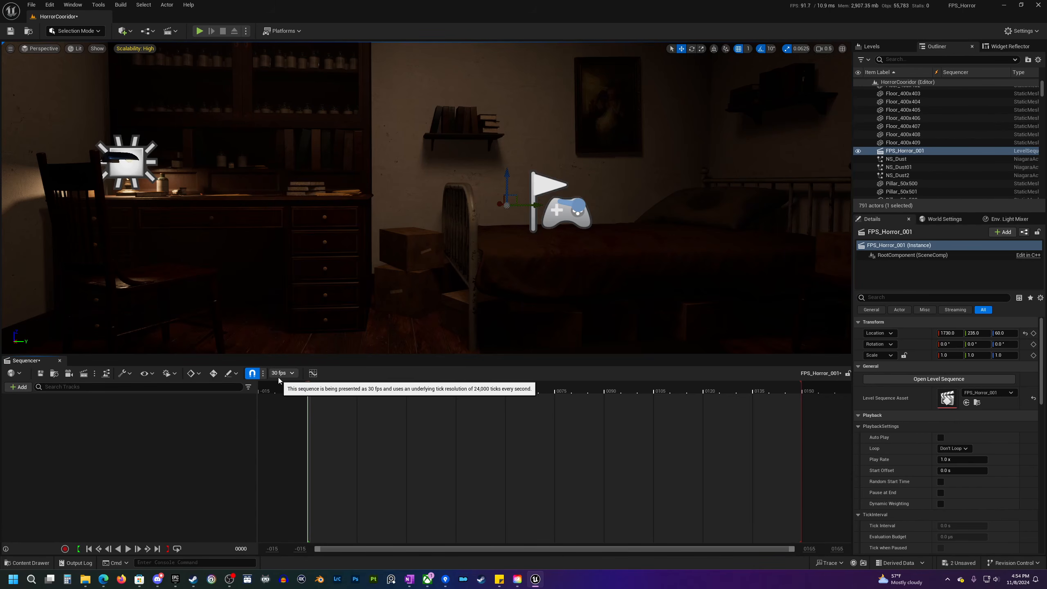
pyautogui.click(286, 374)
pyautogui.moveTo(319, 331)
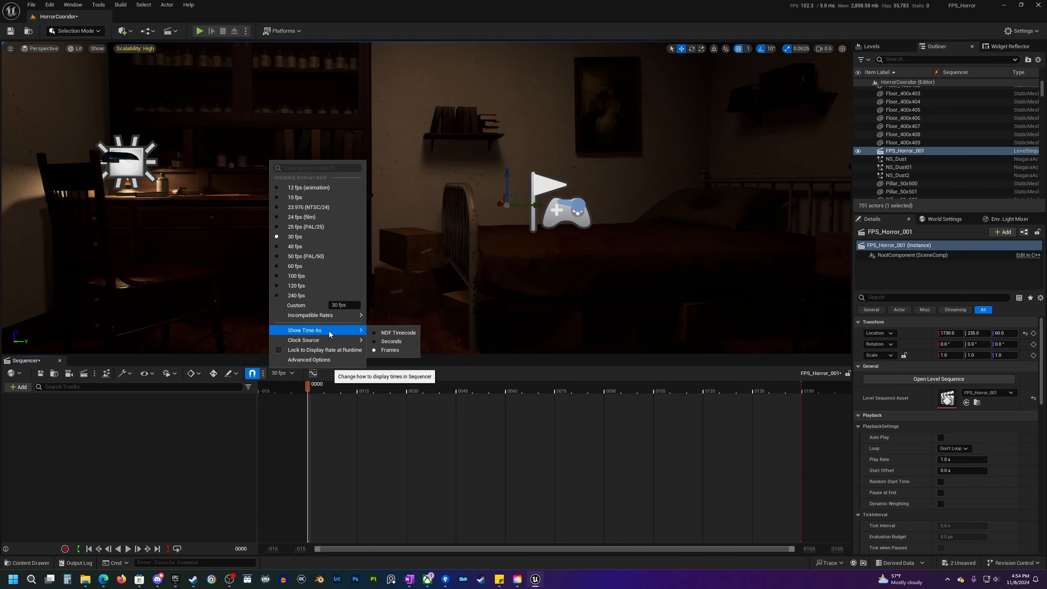
pyautogui.click(398, 345)
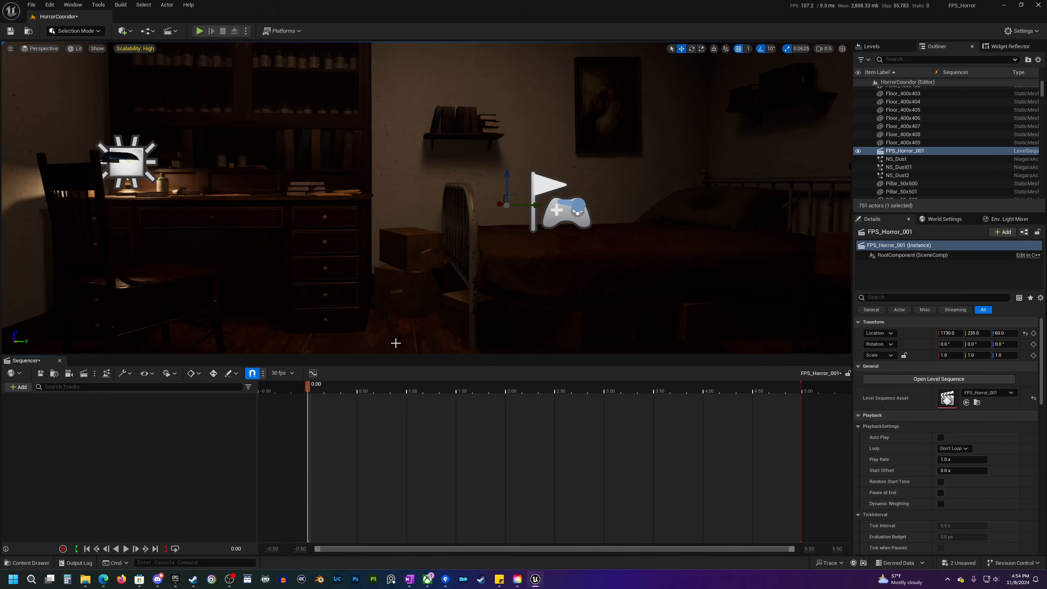
# - Set the sequence's display rate to 60 fps and save the sequence
pyautogui.click(283, 373)
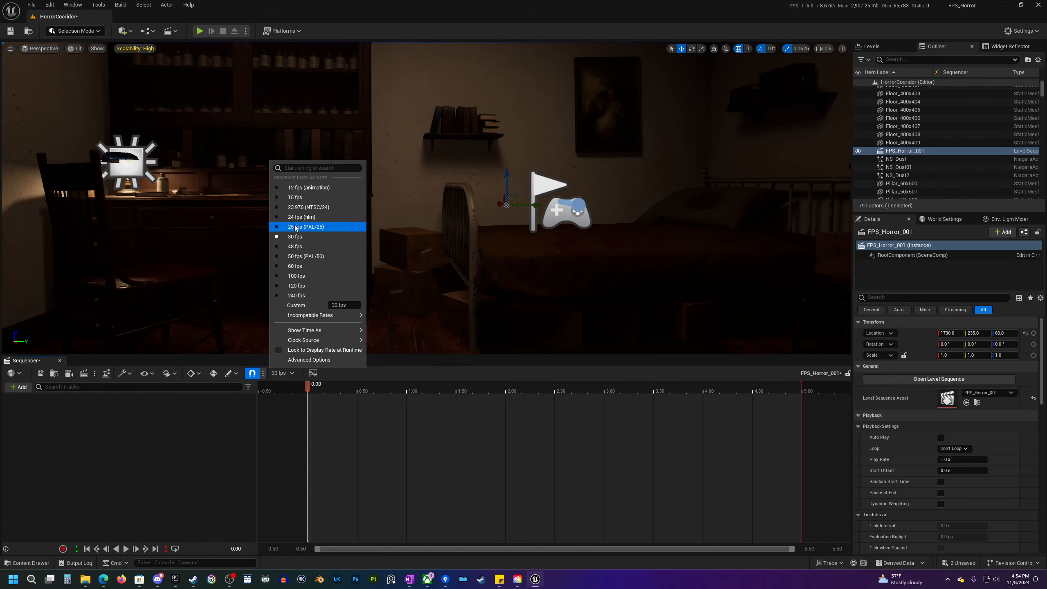
pyautogui.click(310, 270)
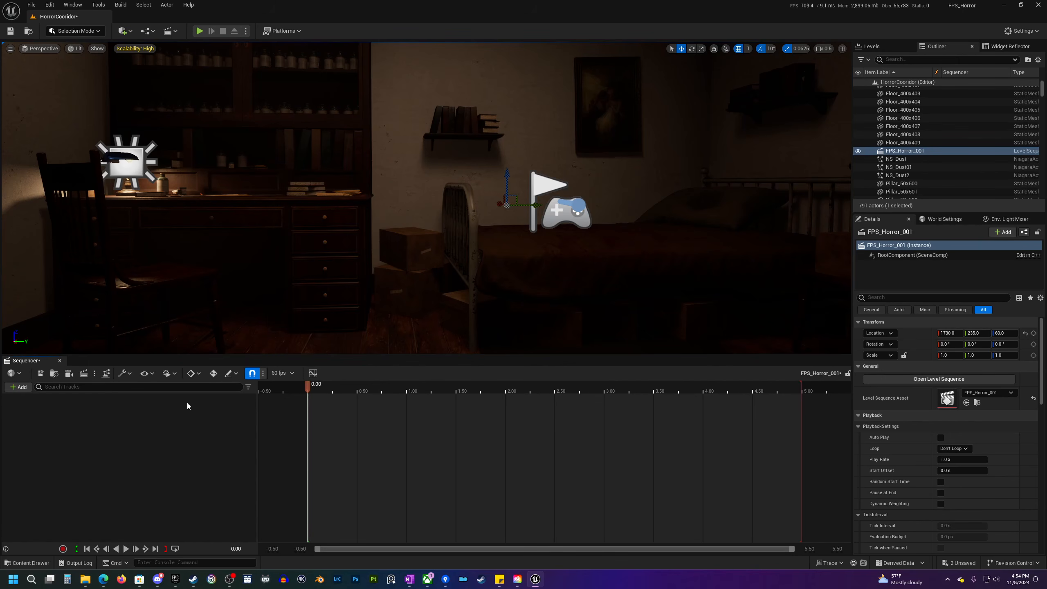
pyautogui.click(41, 373)
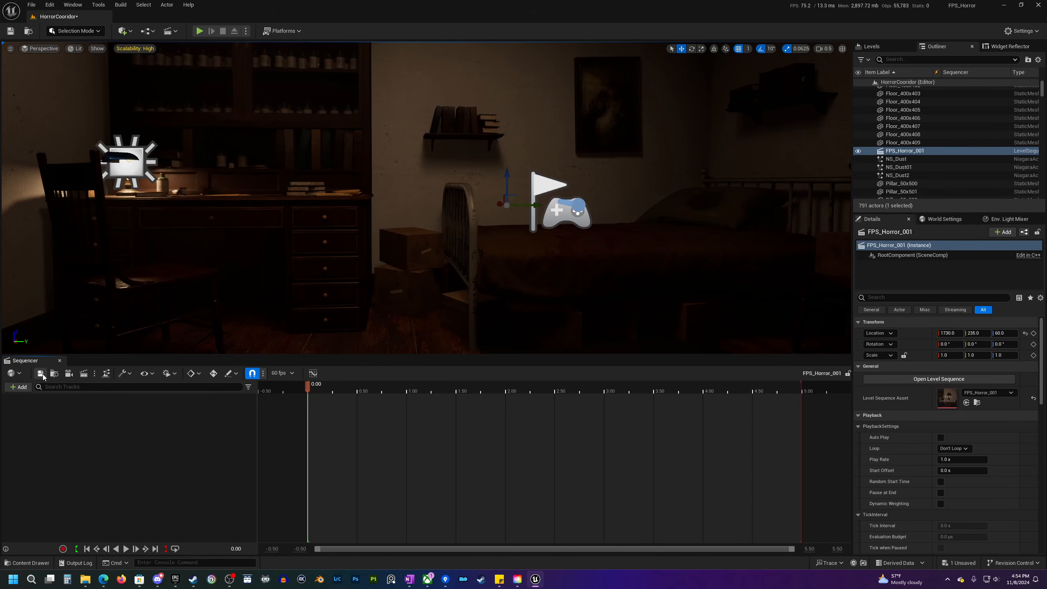
# - Add a Cine Camera Actor to the sequence and pilot it until the bed and bedside box are framed
pyautogui.click(69, 373)
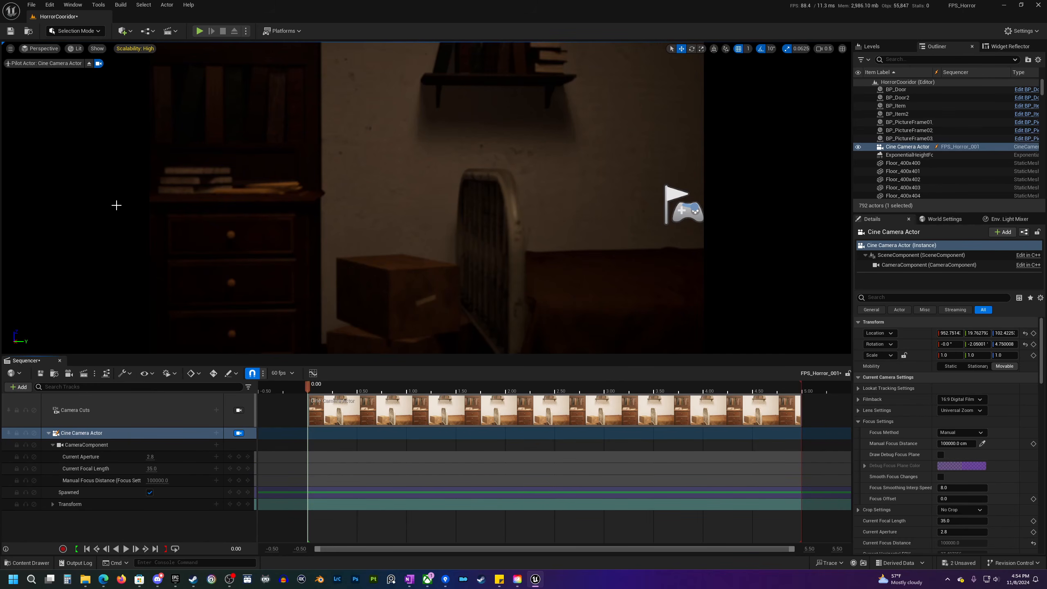
pyautogui.moveTo(105, 102); pyautogui.dragTo(187, 105, button='right')
pyautogui.press('a')
pyautogui.press('e')
pyautogui.moveTo(323, 213)
pyautogui.mouseDown(button='right')
pyautogui.moveTo(307, 208)
pyautogui.moveTo(319, 220)
pyautogui.moveTo(322, 213)
pyautogui.mouseUp(button='right')
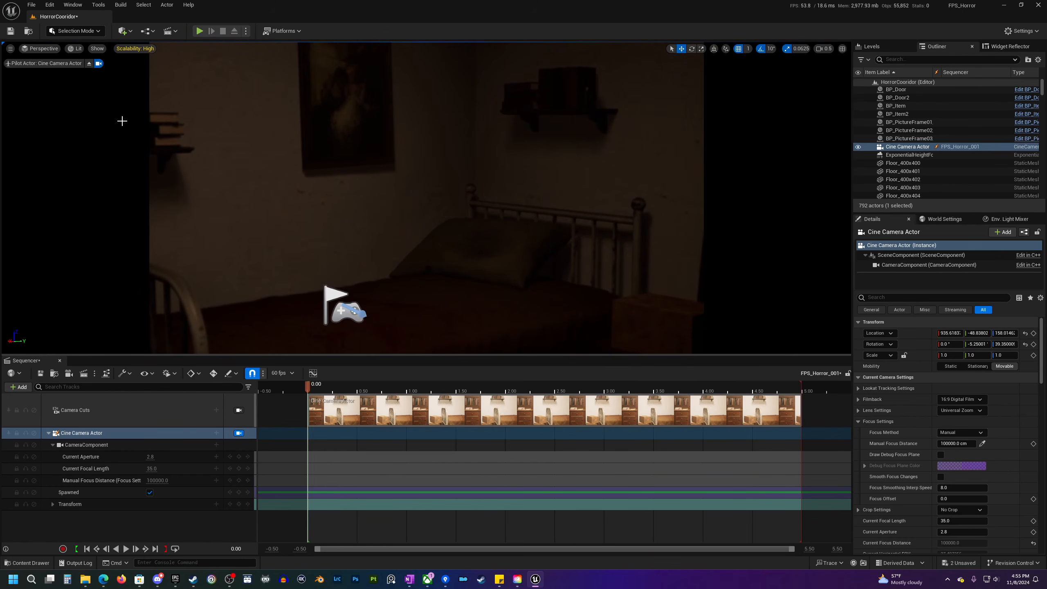
pyautogui.moveTo(495, 257); pyautogui.dragTo(327, 239, button='right')
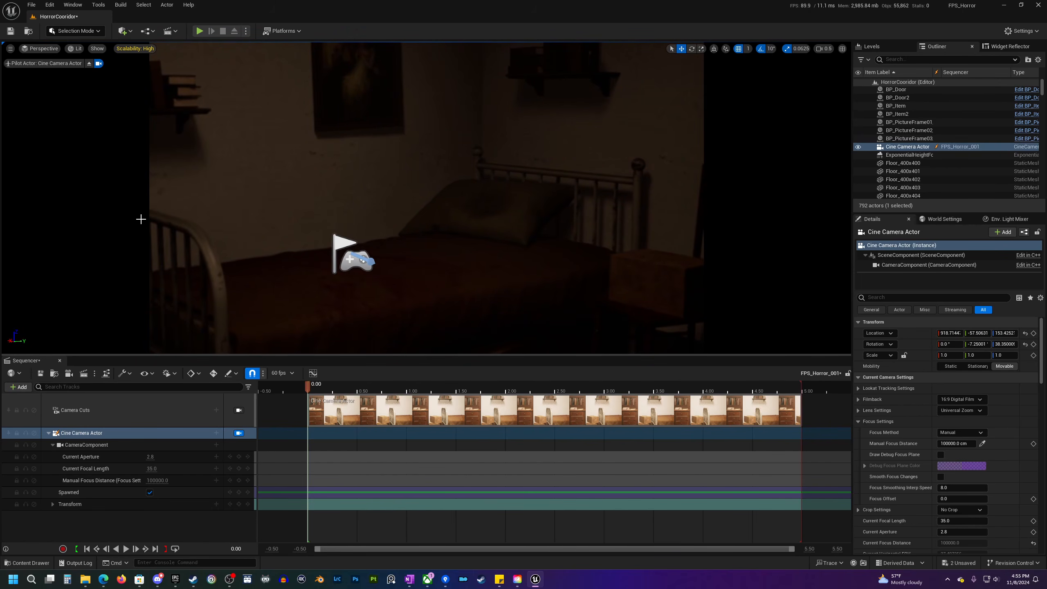
# - Stop piloting the Cine Camera Actor and move it freehand to about X 1013.6, Y 17.6, Z 138.0
pyautogui.click(89, 63)
pyautogui.moveTo(152, 163); pyautogui.dragTo(678, 325, button='right')
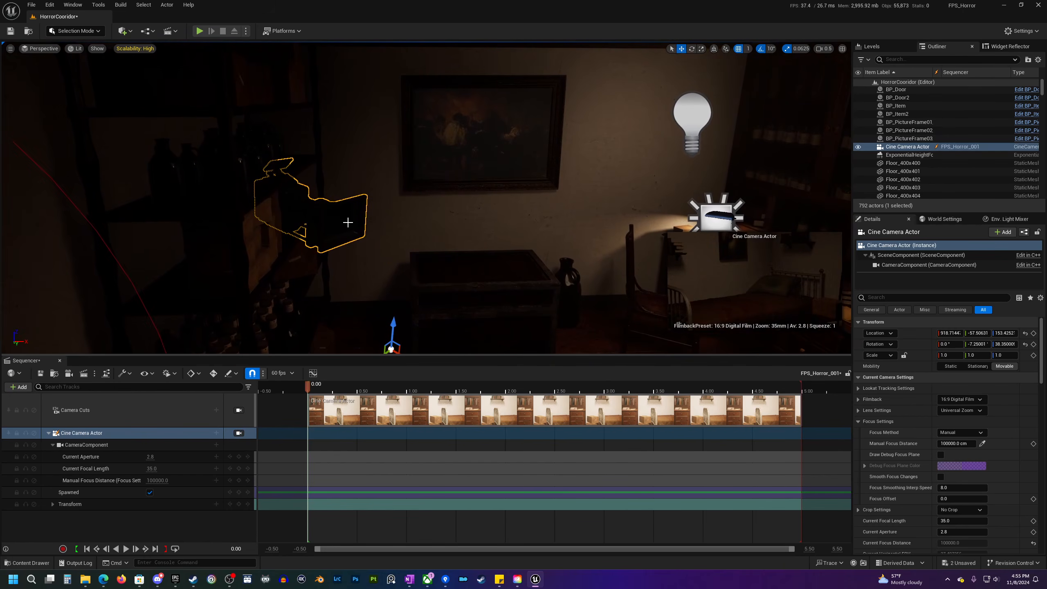
pyautogui.moveTo(363, 218); pyautogui.dragTo(382, 189, button='right')
pyautogui.moveTo(381, 189); pyautogui.dragTo(478, 233)
pyautogui.moveTo(478, 233); pyautogui.dragTo(439, 205, button='right')
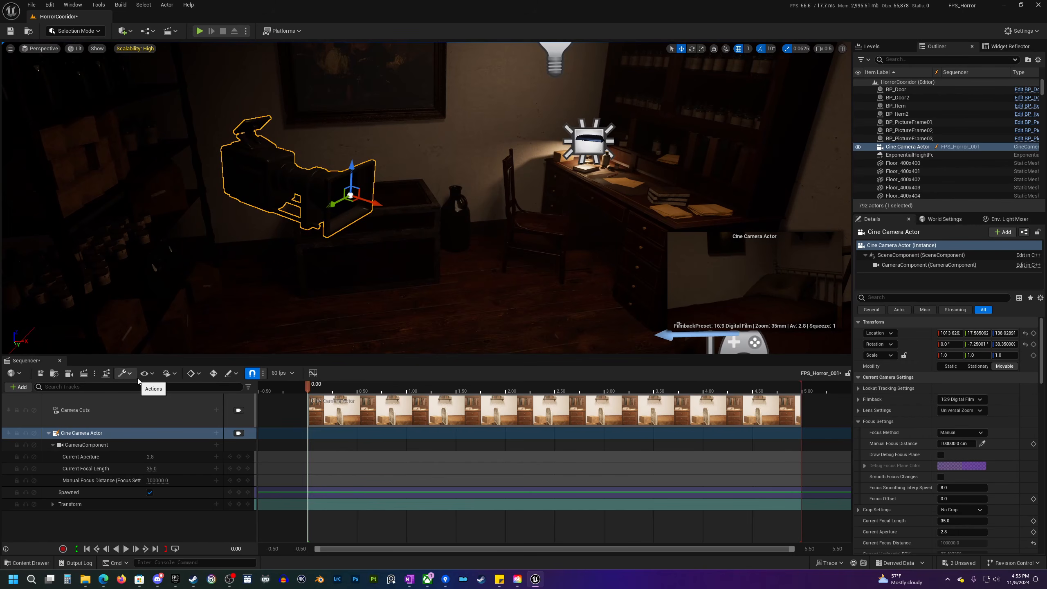
pyautogui.click(196, 374)
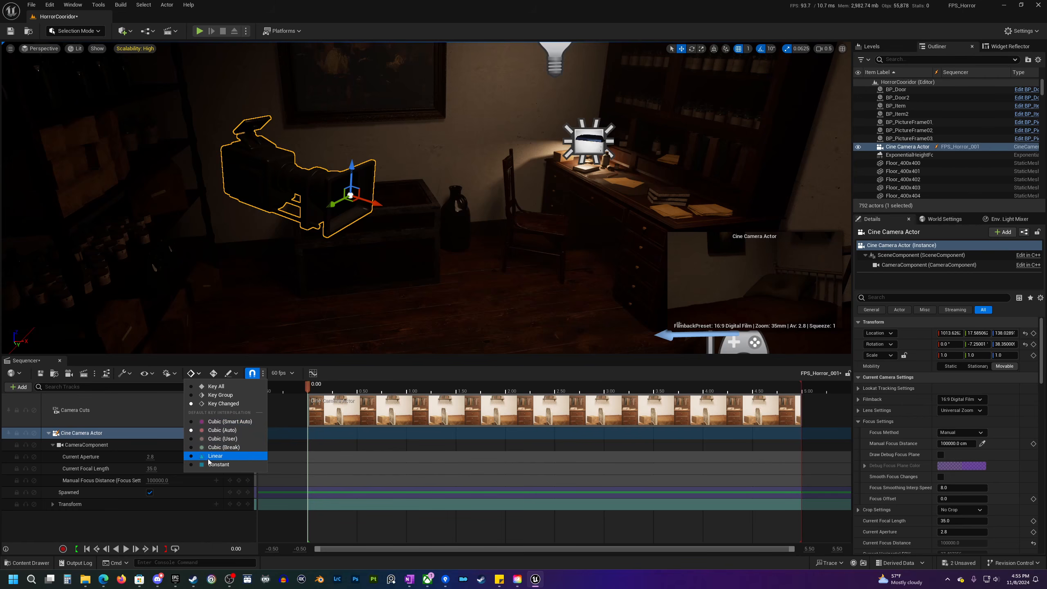
pyautogui.click(201, 379)
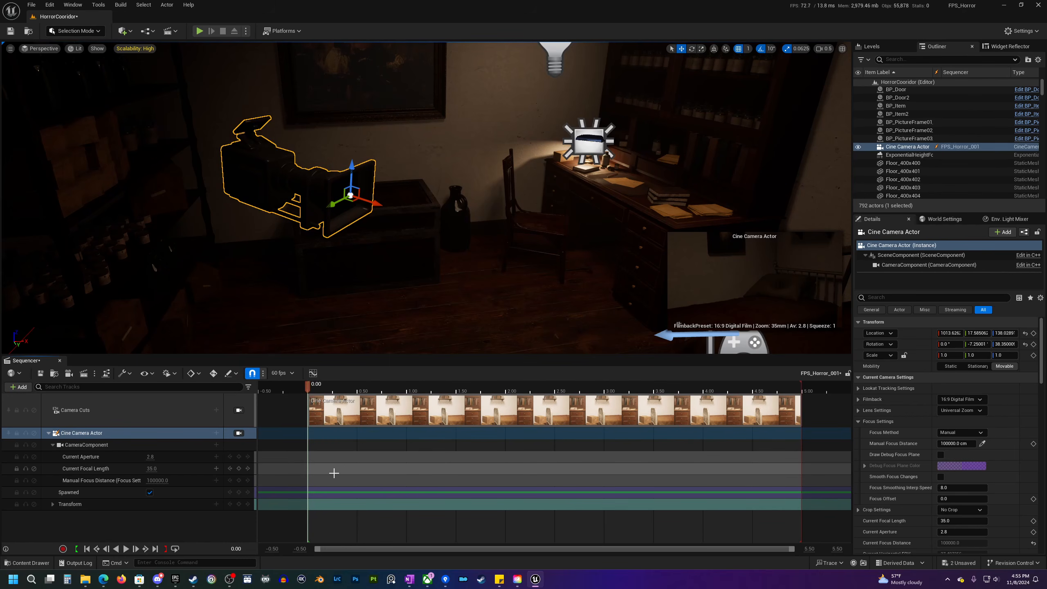
# - Scrub the playhead through the sequence's first frames, turn off Sequencer snapping and leave the playhead at about 0.005 seconds
pyautogui.scroll(3, 333, 476)
pyautogui.scroll(12, 350, 477)
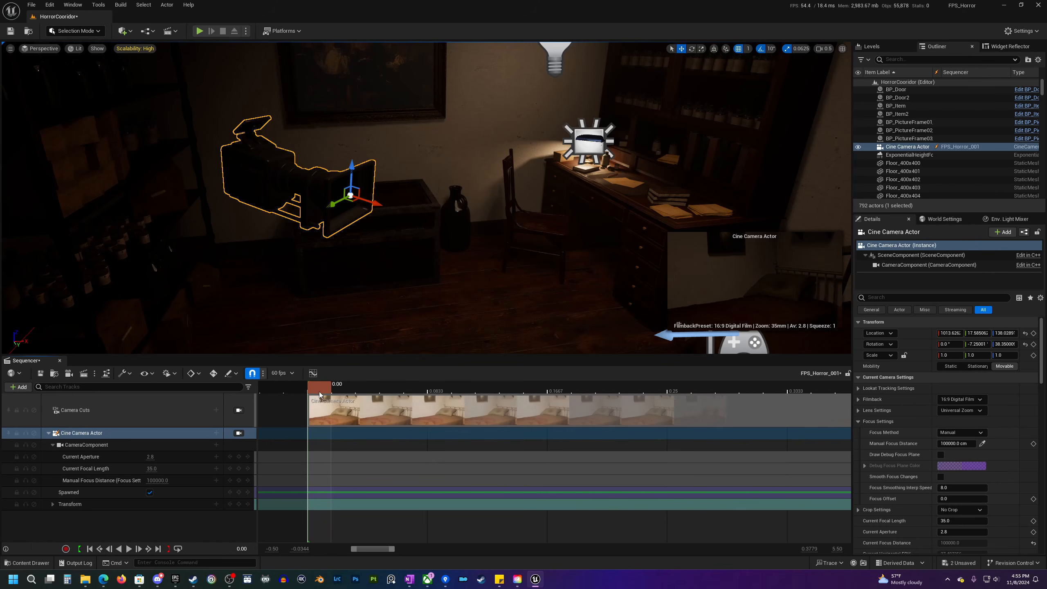
pyautogui.click(355, 392)
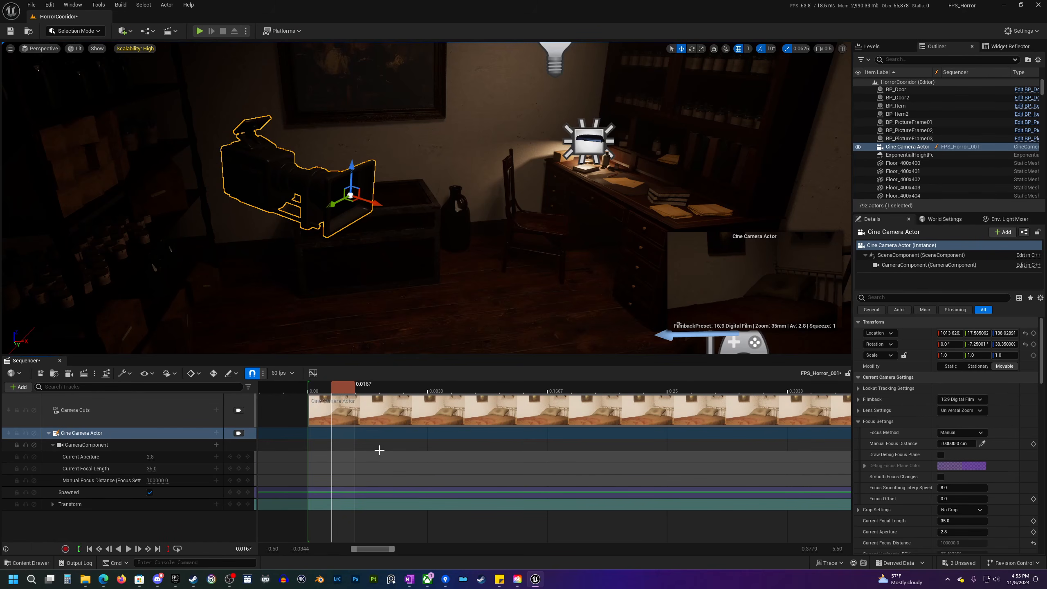
pyautogui.scroll(-3, 379, 445)
pyautogui.moveTo(340, 391)
pyautogui.mouseDown()
pyautogui.moveTo(328, 394)
pyautogui.moveTo(351, 394)
pyautogui.moveTo(325, 395)
pyautogui.moveTo(386, 396)
pyautogui.moveTo(324, 390)
pyautogui.mouseUp()
pyautogui.click(252, 373)
pyautogui.keyDown('ctrl'); pyautogui.scroll(-8, 357, 441); pyautogui.keyUp('ctrl')
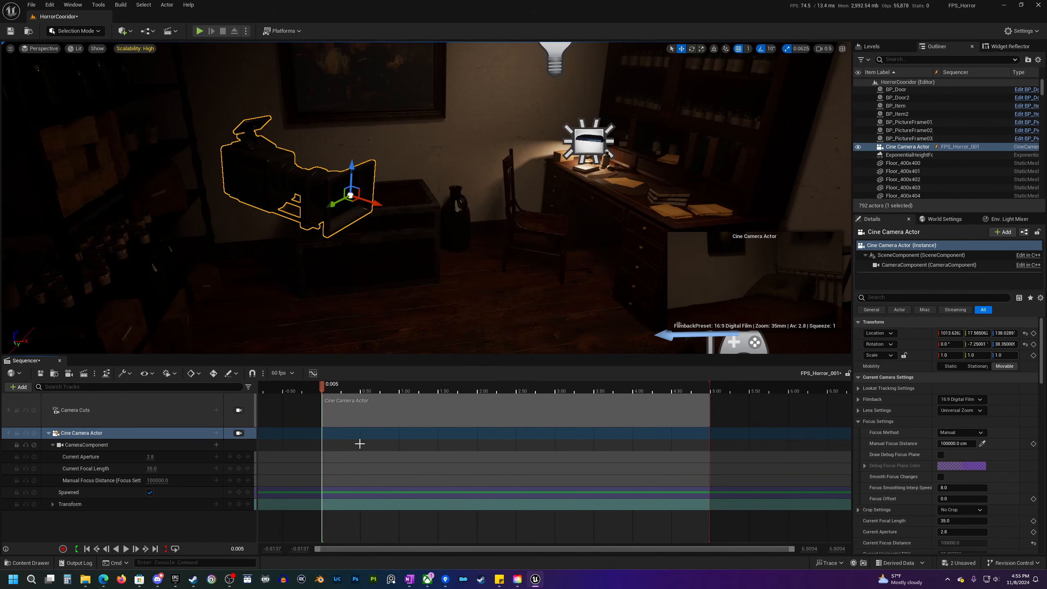
# - Turn Sequencer snapping back on, briefly open and close the sequence's curve editor, and shrink the Sequencer area to enlarge the viewport
pyautogui.click(252, 373)
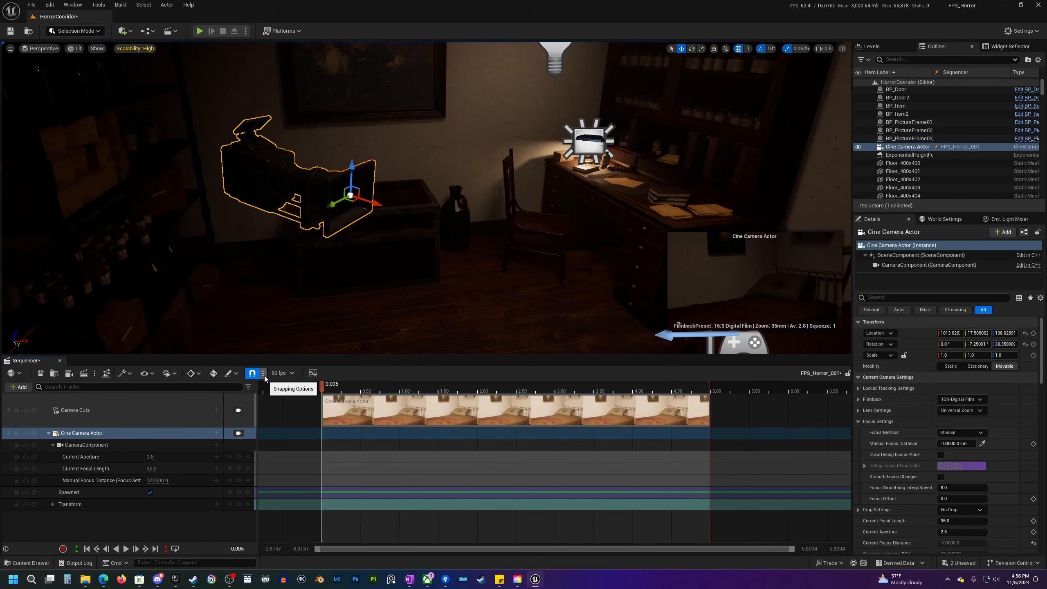
pyautogui.click(313, 373)
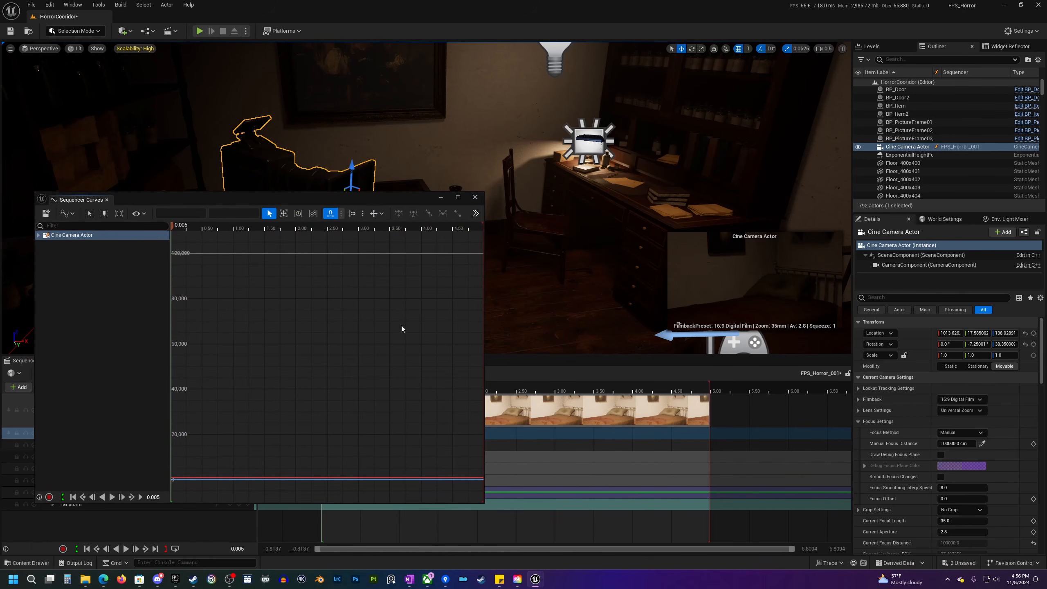
pyautogui.click(475, 198)
pyautogui.moveTo(261, 353); pyautogui.dragTo(259, 370)
pyautogui.moveTo(400, 277)
pyautogui.mouseDown(button='right')
pyautogui.moveTo(416, 243)
pyautogui.moveTo(399, 270)
pyautogui.mouseUp(button='right')
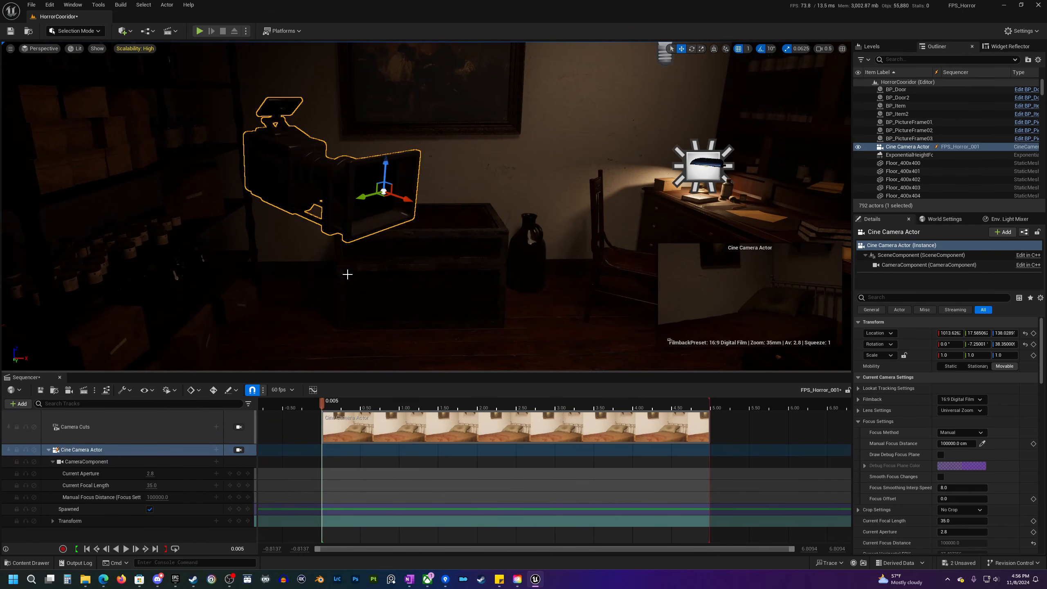
pyautogui.moveTo(388, 230); pyautogui.dragTo(377, 206, button='right')
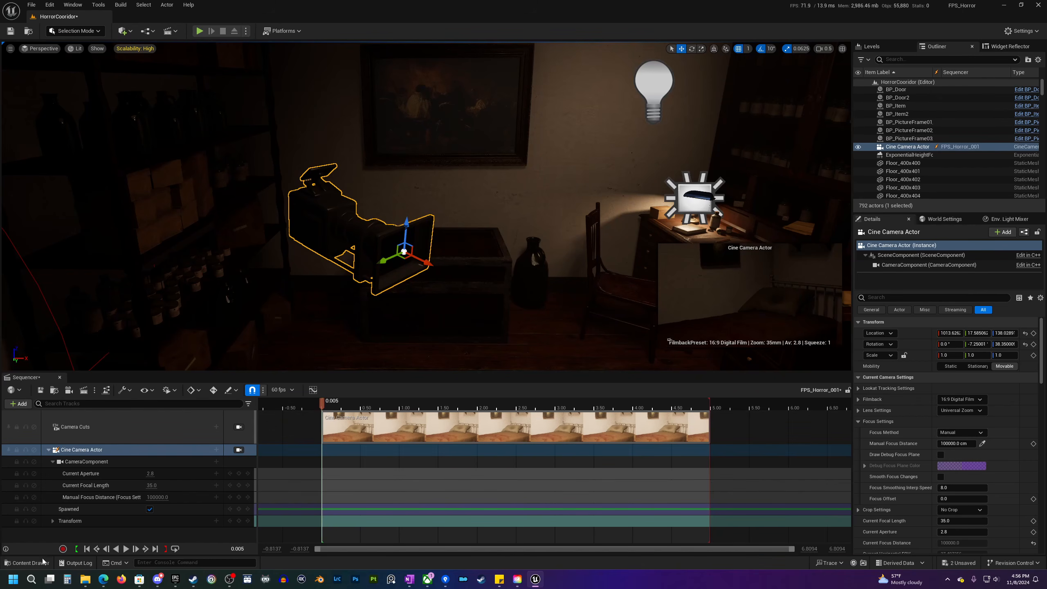
# - Open the BP_FirstPersonCharacter blueprint from the 01_MyContent Characters folder and show its 3D preview
pyautogui.click(33, 562)
pyautogui.click(60, 387)
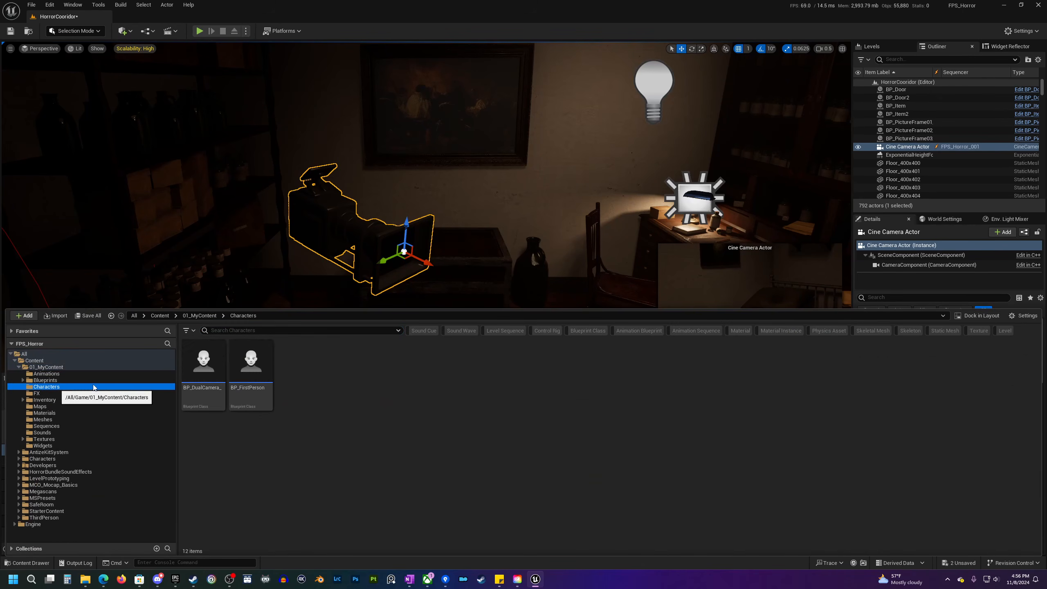
pyautogui.click(251, 363)
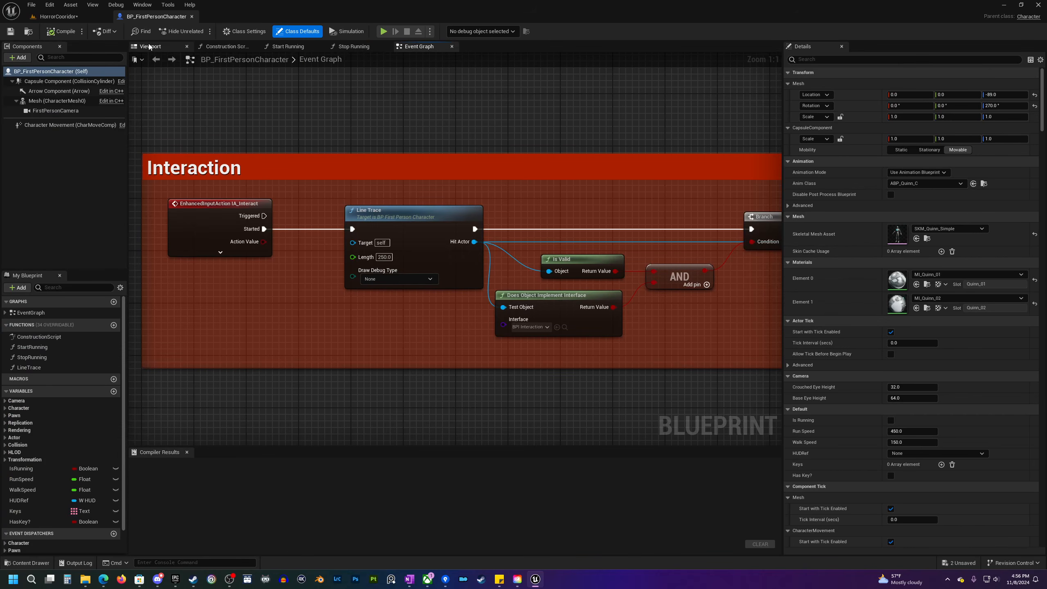
pyautogui.click(150, 46)
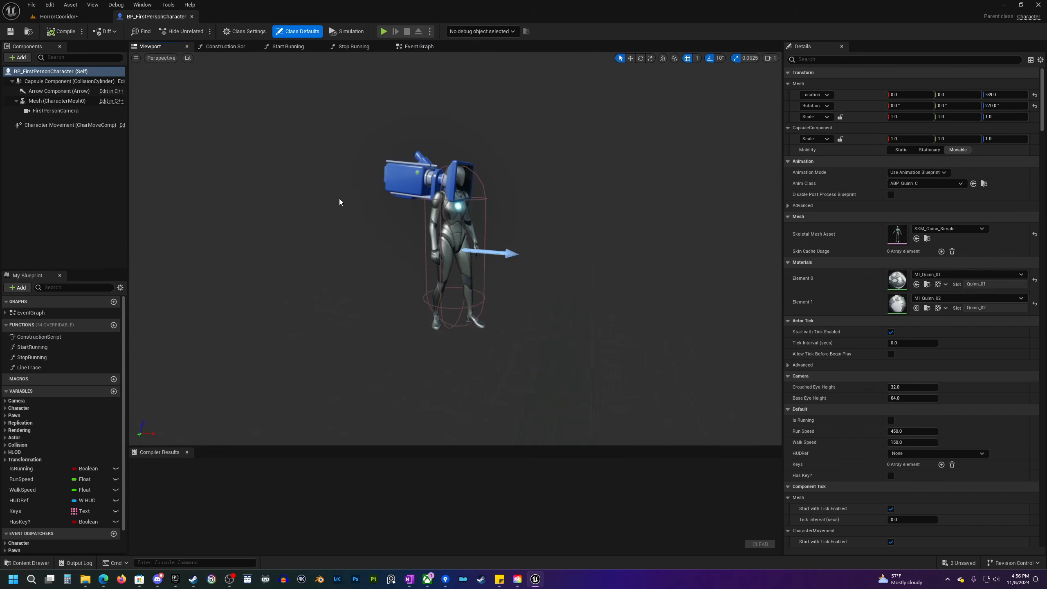
# - Select the FirstPersonCamera component and examine its placement on the character and its field of view
pyautogui.click(408, 185)
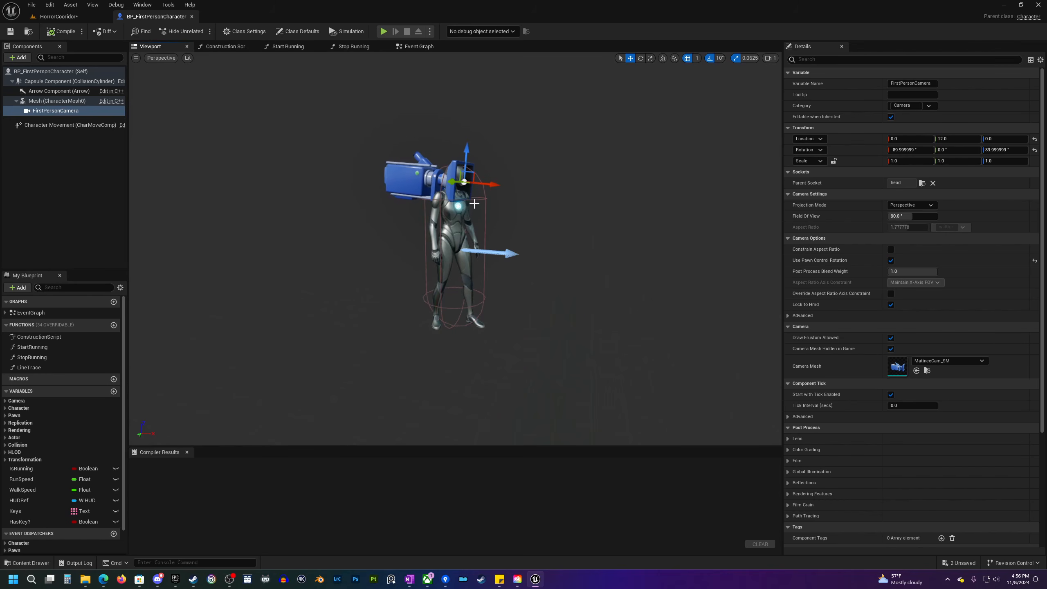
pyautogui.press('w')
pyautogui.moveTo(547, 189); pyautogui.dragTo(548, 136, button='right')
pyautogui.scroll(-3, 659, 248)
pyautogui.moveTo(659, 248); pyautogui.dragTo(628, 279, button='right')
pyautogui.press('s')
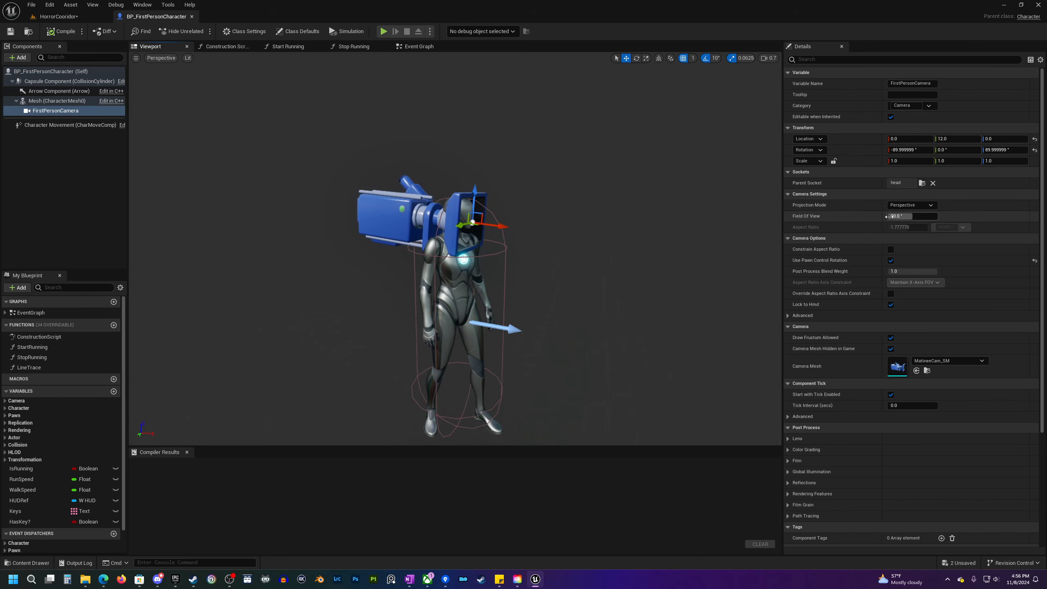
# - Return to the HorrorCooridor level, collapse the Cine Camera Actor's Focus Settings and give the Sequencer more height
pyautogui.click(58, 16)
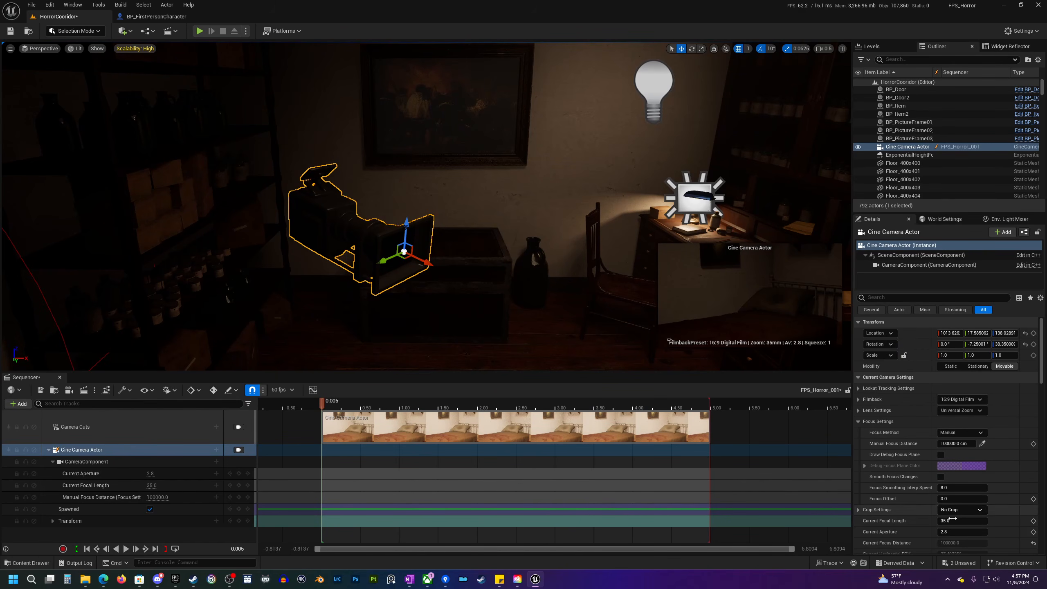
pyautogui.click(859, 421)
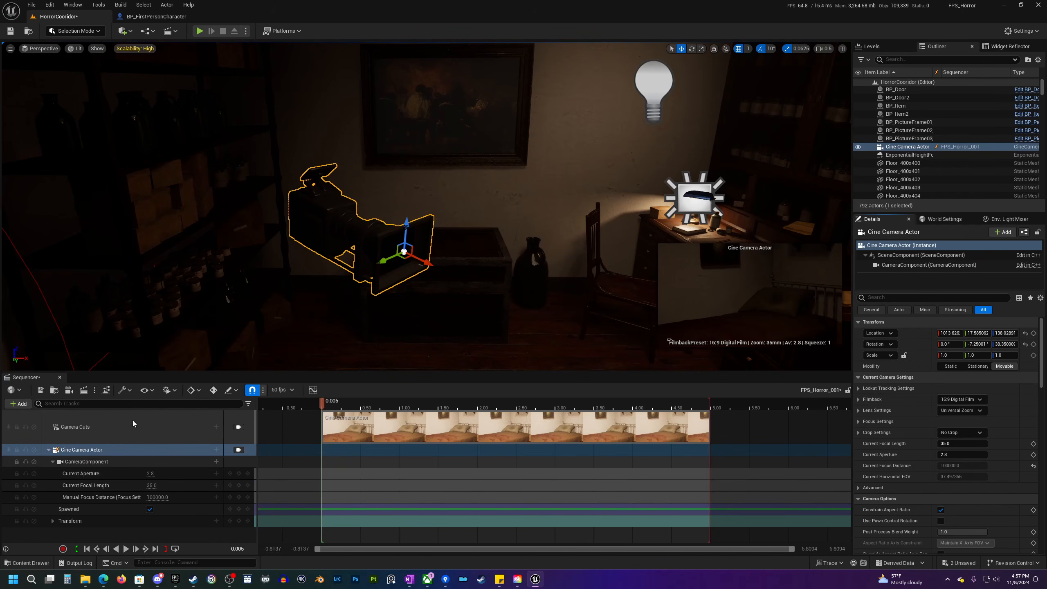
pyautogui.moveTo(139, 371); pyautogui.dragTo(139, 353)
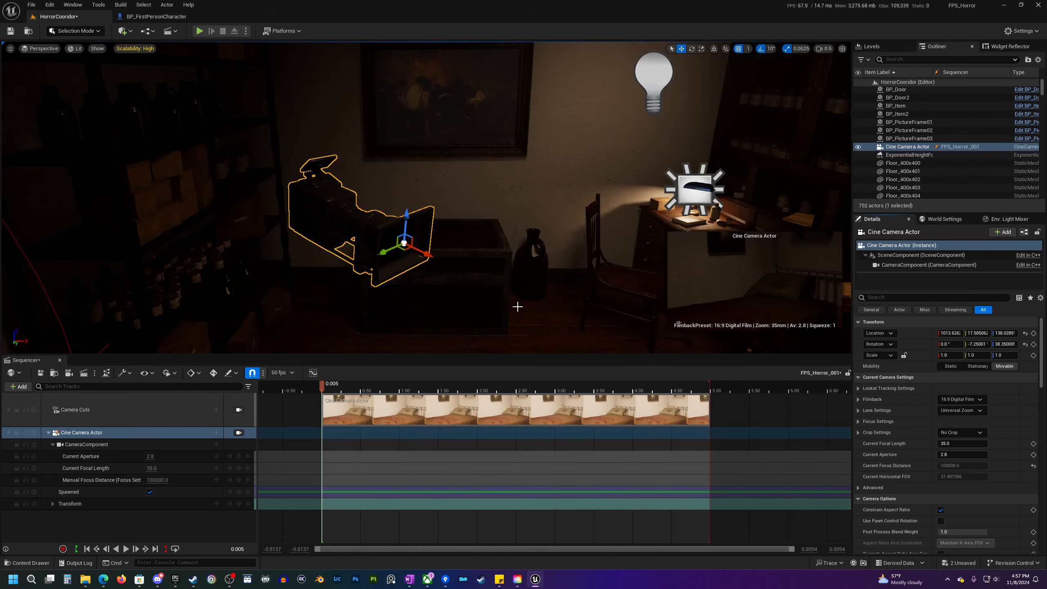
pyautogui.moveTo(462, 288)
pyautogui.mouseDown(button='right')
pyautogui.moveTo(490, 288)
pyautogui.moveTo(462, 294)
pyautogui.mouseUp(button='right')
pyautogui.press('e')
pyautogui.moveTo(415, 148); pyautogui.dragTo(408, 133, button='right')
pyautogui.press('e')
pyautogui.moveTo(446, 240)
pyautogui.mouseDown(button='right')
pyautogui.moveTo(437, 238)
pyautogui.moveTo(457, 256)
pyautogui.mouseUp(button='right')
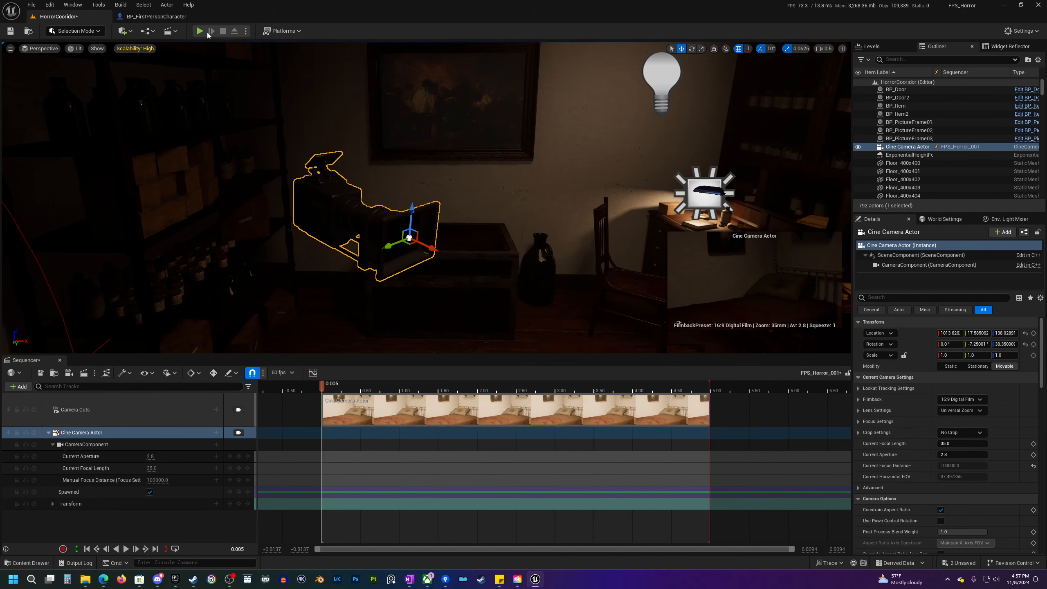
# - Recheck the first-person camera's settings in its blueprint and set the level's Cine Camera Actor to a current focal length of 14 mm
pyautogui.click(156, 17)
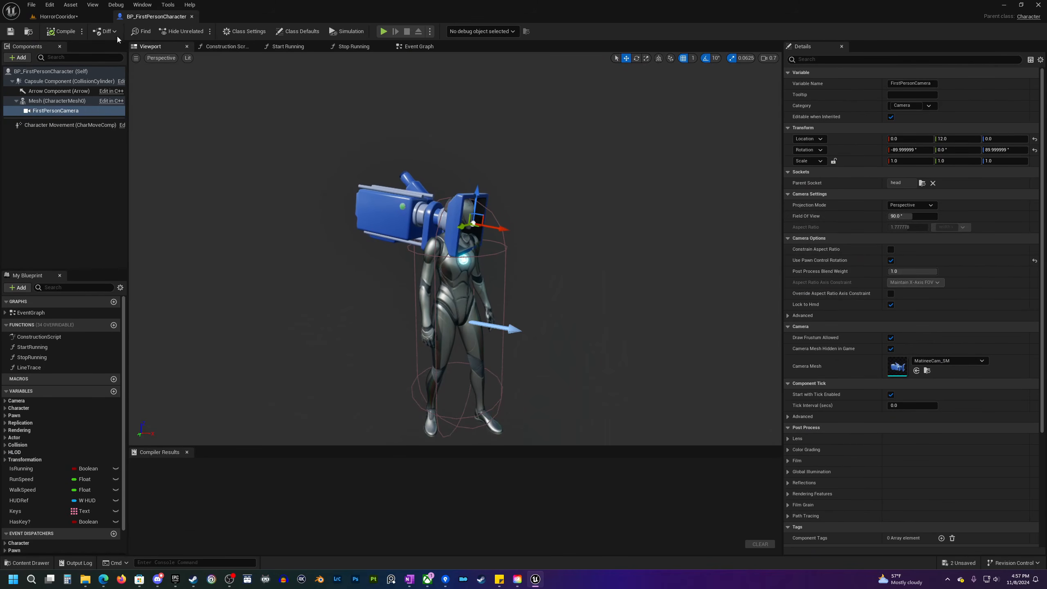
pyautogui.click(58, 16)
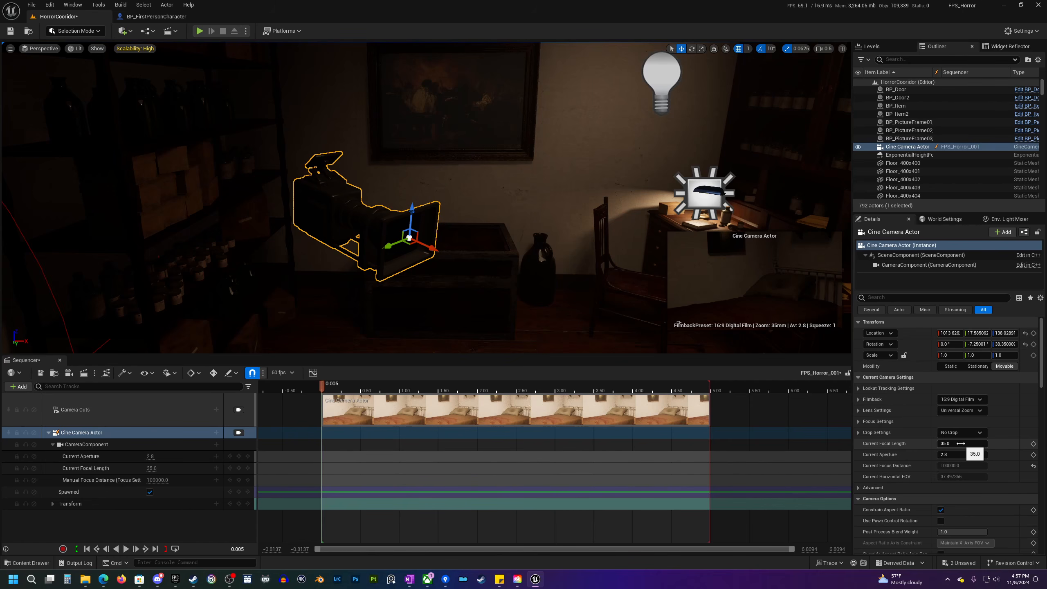
pyautogui.click(960, 444)
pyautogui.press('Return')
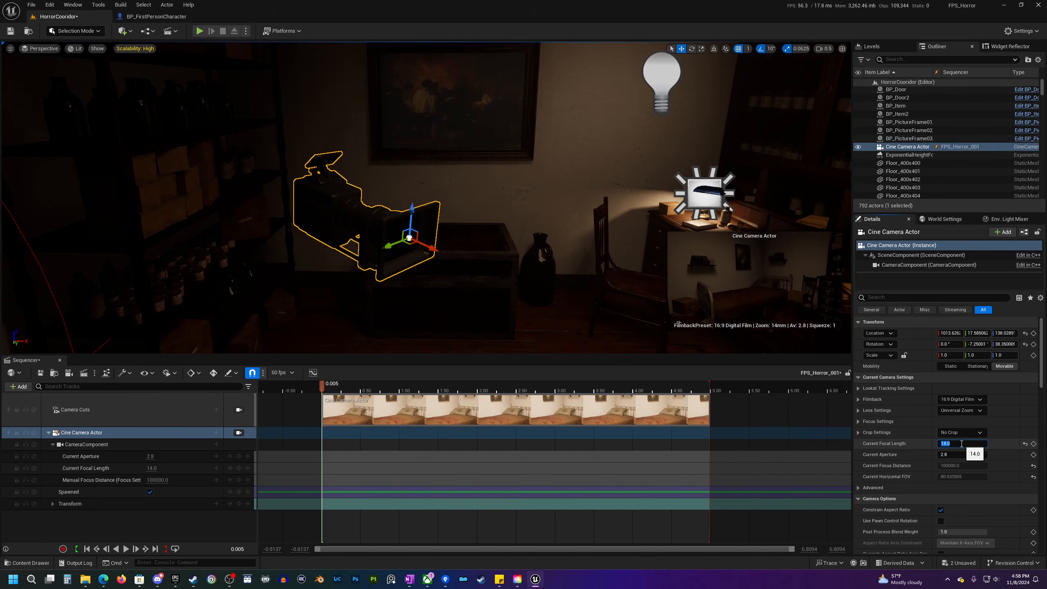
# - Pilot the Cine Camera Actor to about X 970.9, Y 63.7, Z 197.6, facing the wall between desk and bed, and stop piloting it
pyautogui.click(46, 49)
pyautogui.click(64, 150)
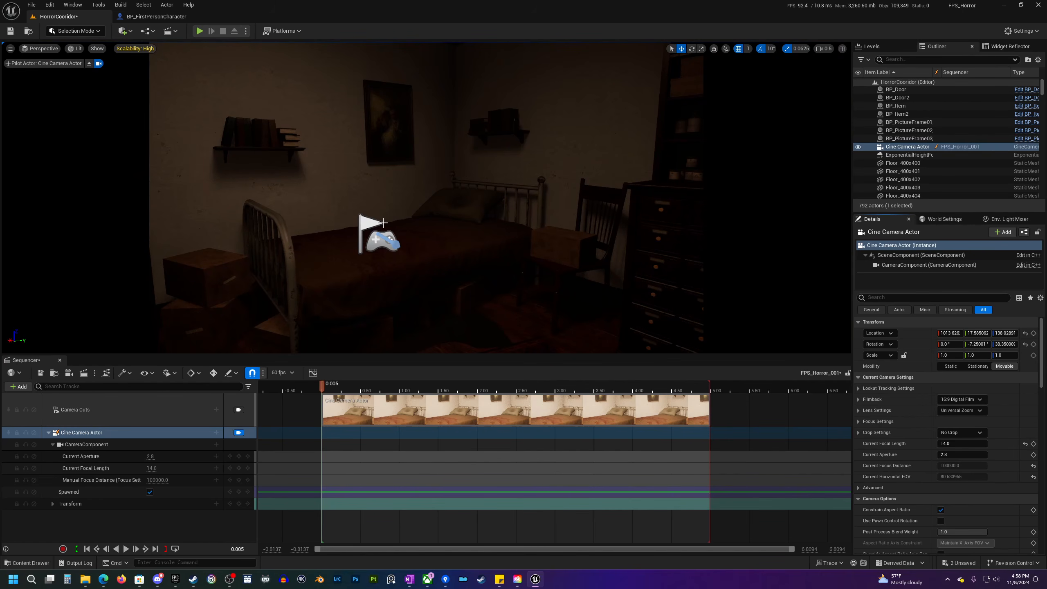
pyautogui.press('s')
pyautogui.moveTo(430, 210)
pyautogui.mouseDown(button='right')
pyautogui.moveTo(401, 189)
pyautogui.moveTo(404, 208)
pyautogui.moveTo(409, 194)
pyautogui.moveTo(426, 202)
pyautogui.mouseUp(button='right')
pyautogui.press('w')
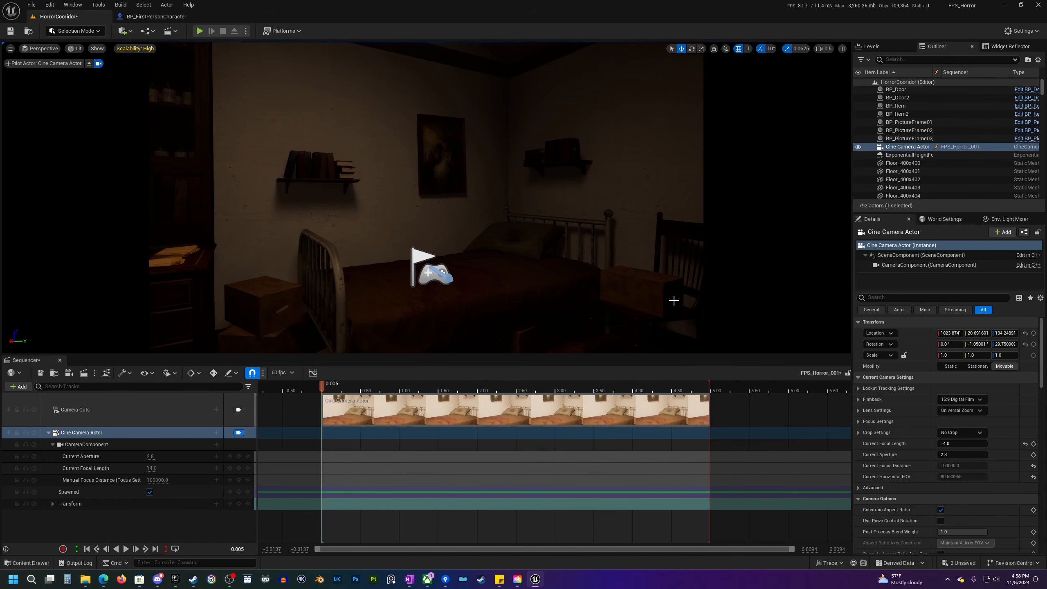
pyautogui.moveTo(551, 237)
pyautogui.mouseDown(button='right')
pyautogui.moveTo(457, 243)
pyautogui.moveTo(531, 245)
pyautogui.moveTo(552, 234)
pyautogui.mouseUp(button='right')
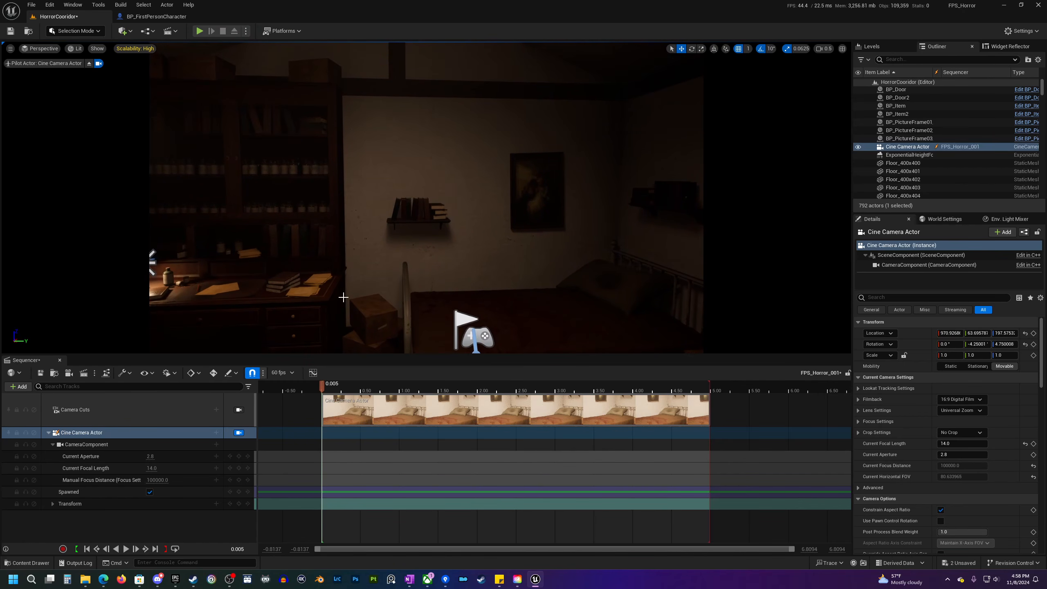
pyautogui.click(88, 63)
pyautogui.moveTo(100, 70); pyautogui.dragTo(100, 70, button='right')
pyautogui.moveTo(301, 313); pyautogui.dragTo(301, 314, button='right')
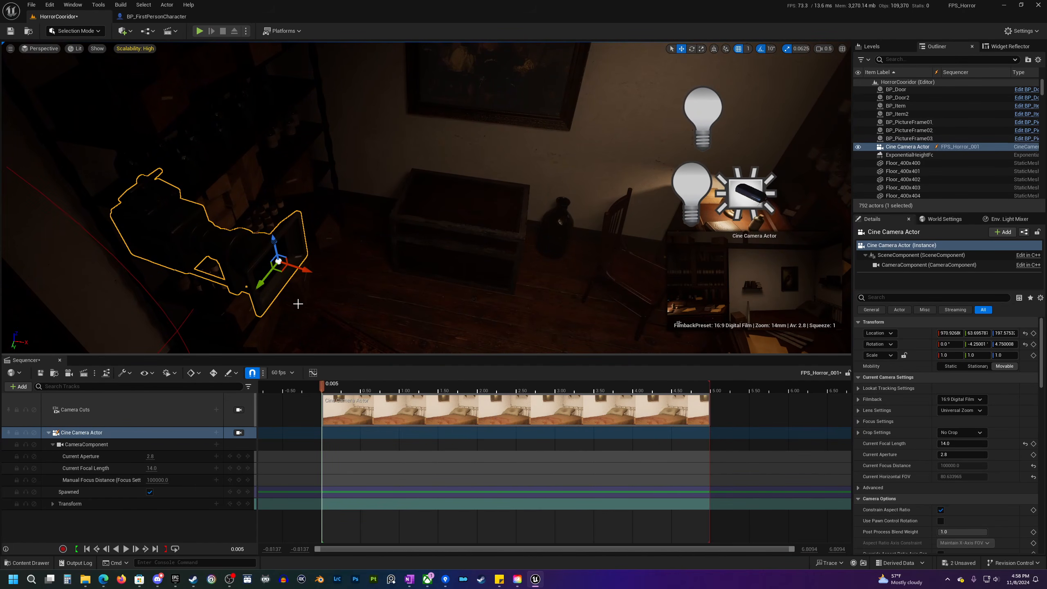
# - Rotate the Cine Camera Actor by about -40° toward the desk and move it to about X 1148.7, Y -13.3, Z 184.9
pyautogui.press('e')
pyautogui.moveTo(302, 305); pyautogui.dragTo(286, 330)
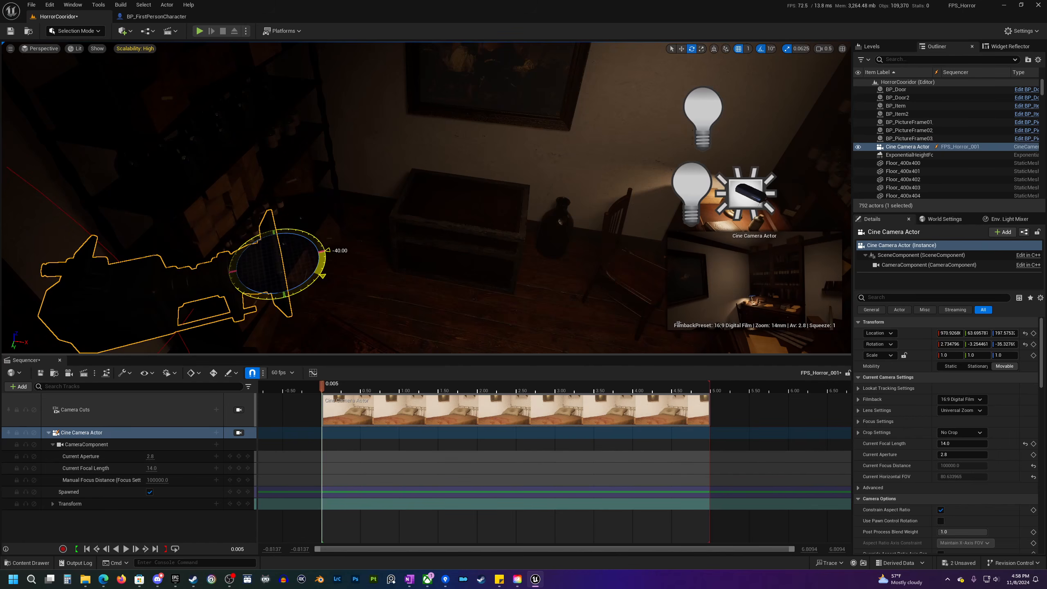
pyautogui.press('w')
pyautogui.moveTo(288, 264); pyautogui.dragTo(637, 234)
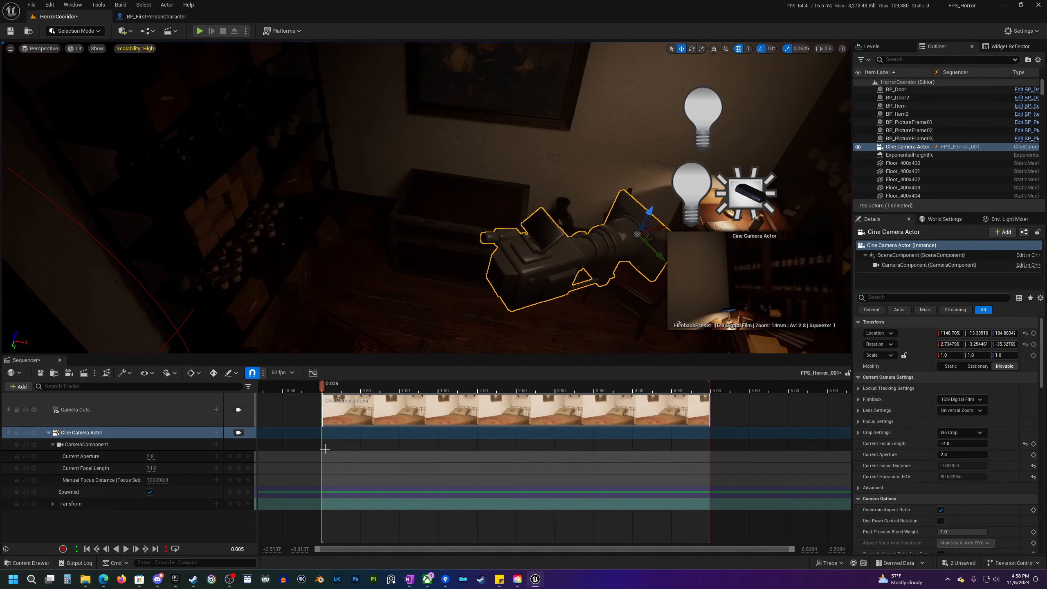
pyautogui.moveTo(473, 274); pyautogui.dragTo(201, 308, button='middle')
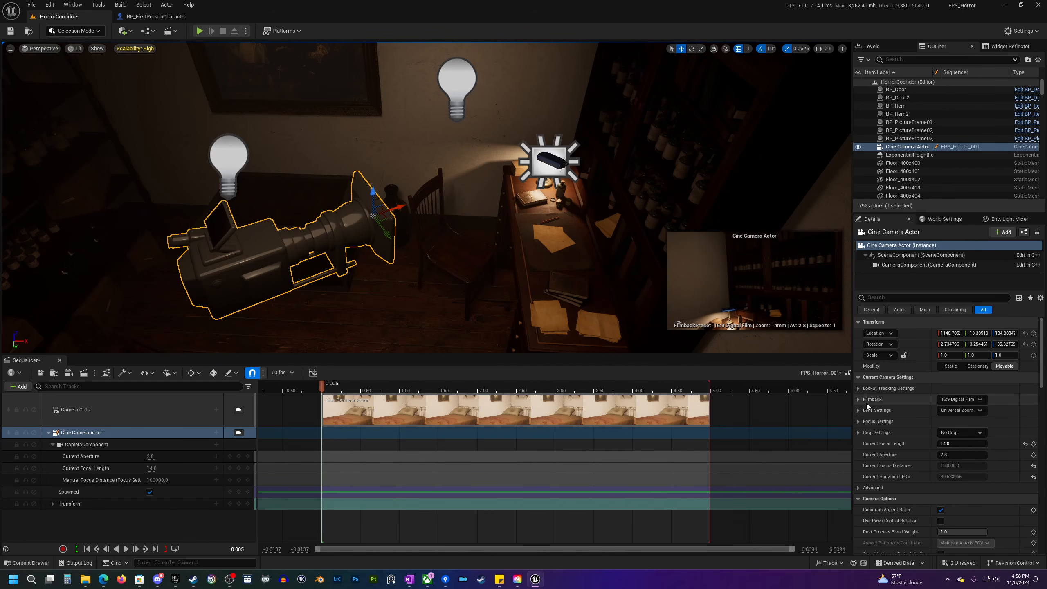
# - Examine the Cine Camera Actor's Lens Settings and Focus Settings, keeping the Focus Method on Manual
pyautogui.click(858, 411)
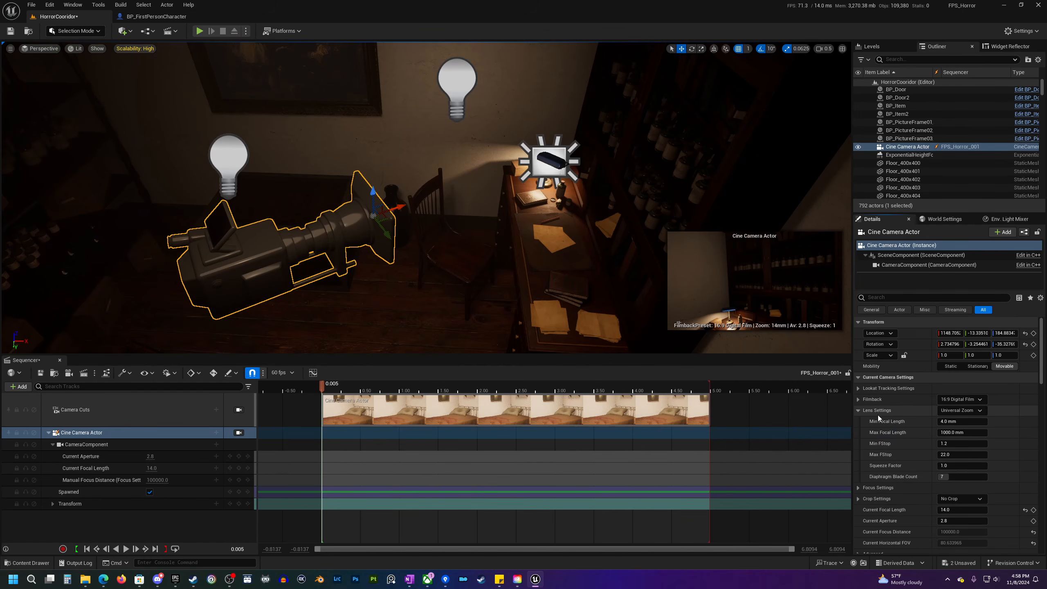
pyautogui.click(858, 411)
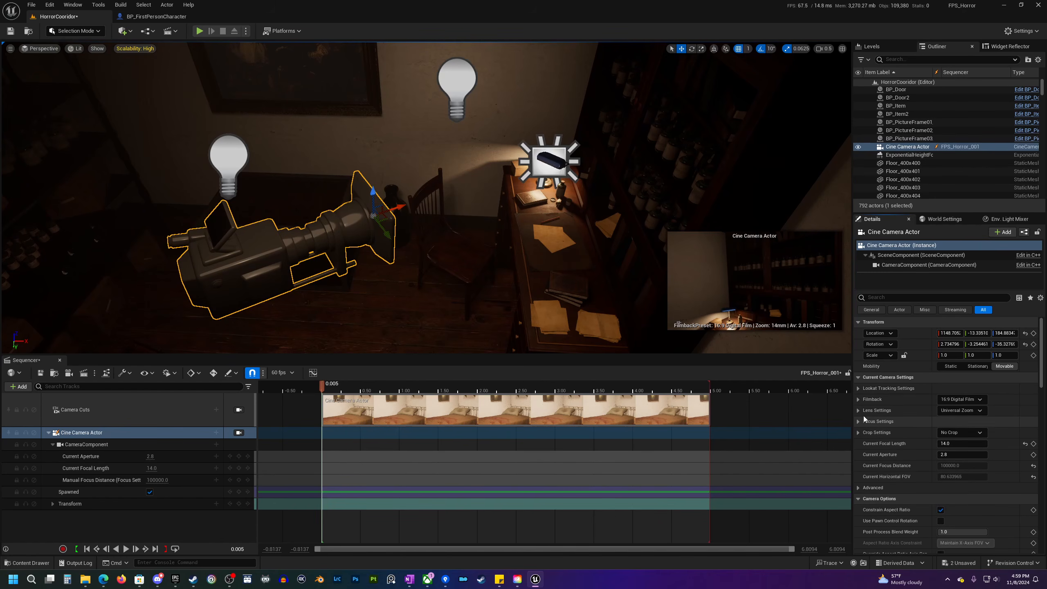
pyautogui.click(859, 423)
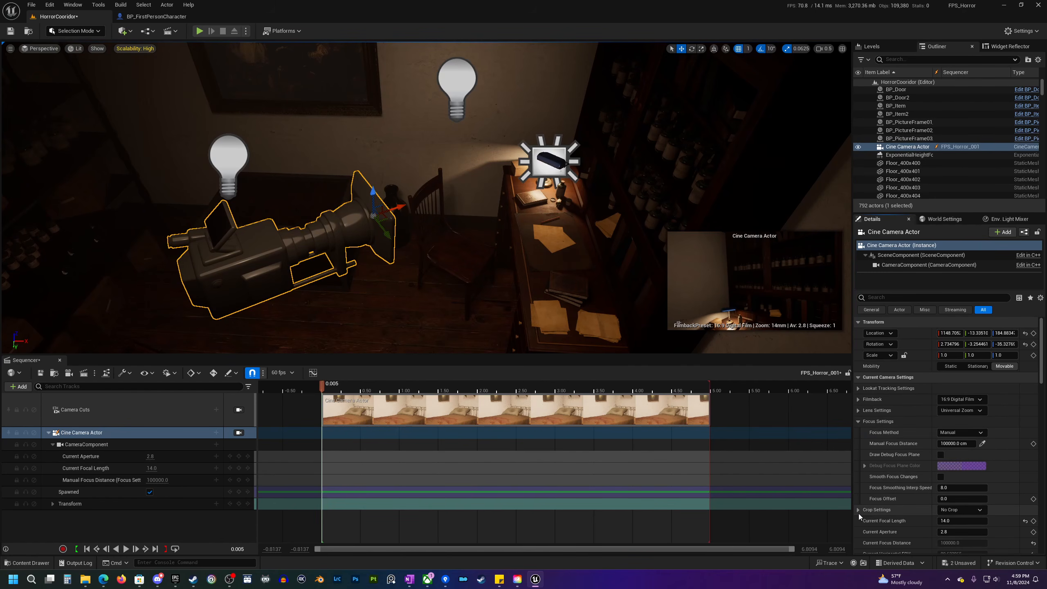
pyautogui.scroll(-2, 877, 498)
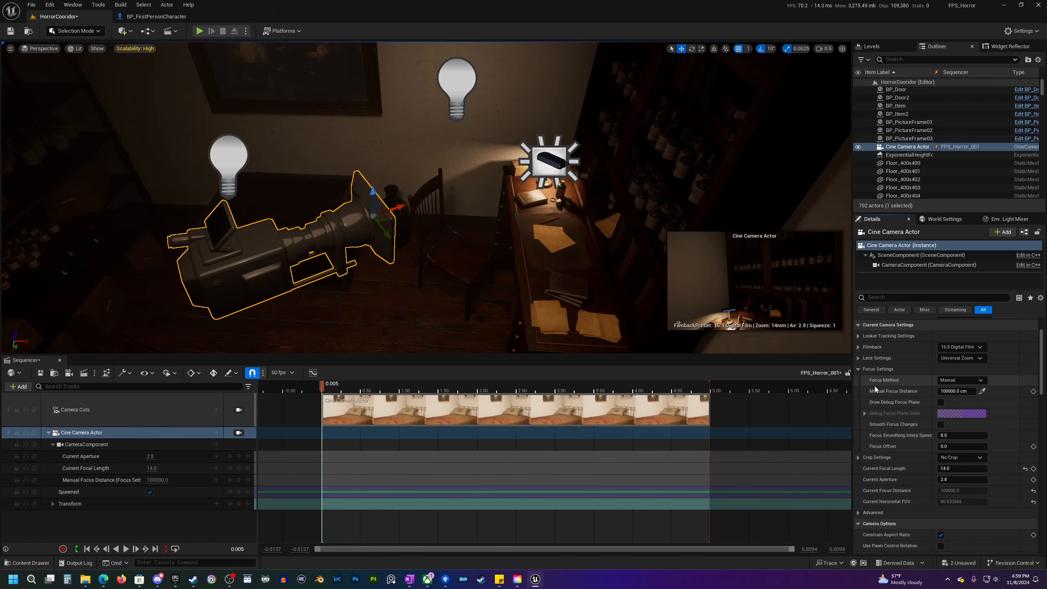
pyautogui.click(961, 380)
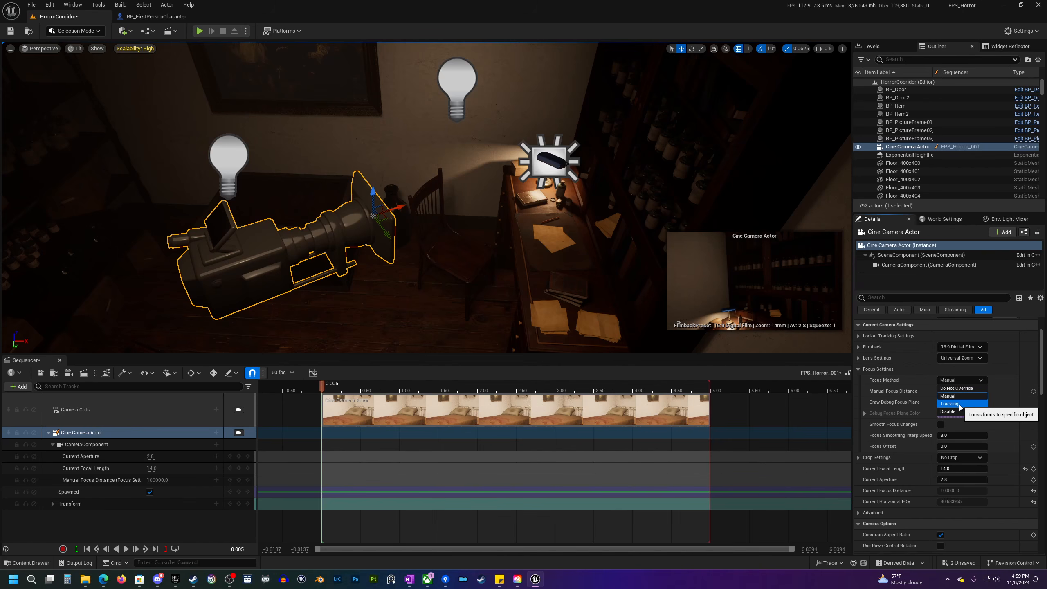
pyautogui.click(948, 396)
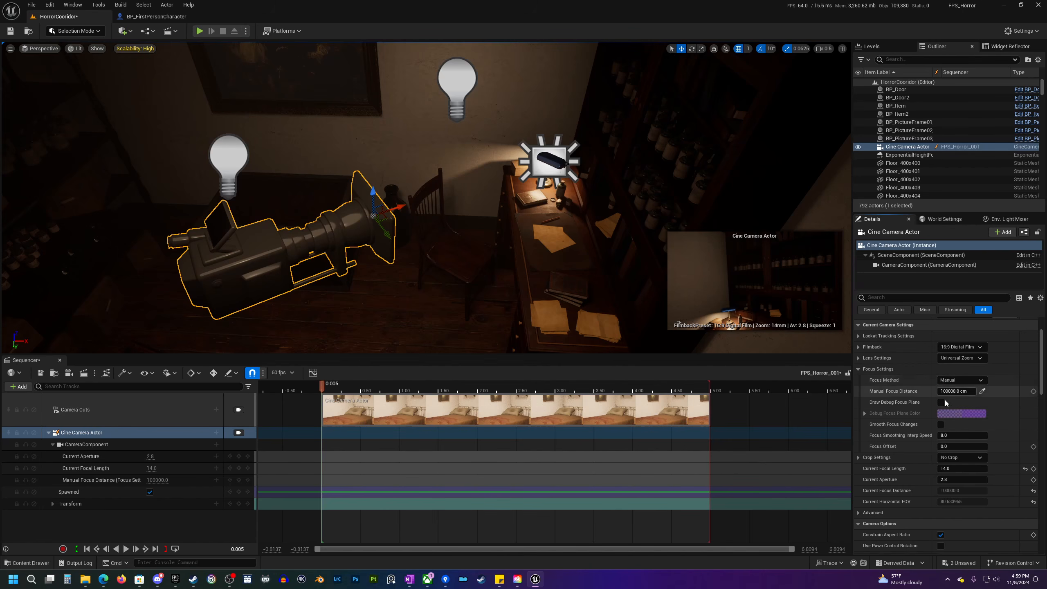
pyautogui.scroll(3, 458, 257)
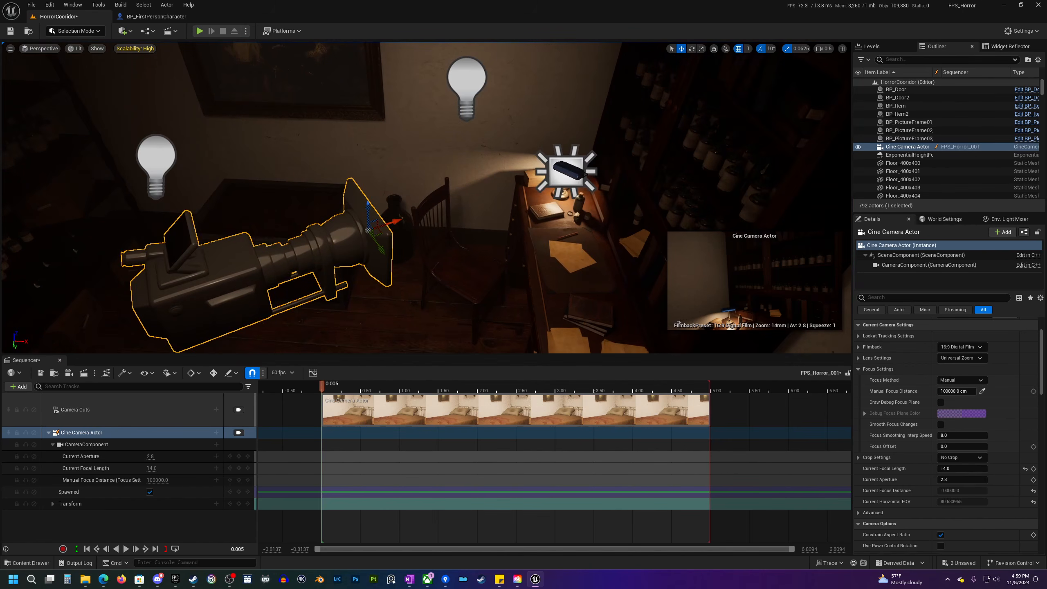
pyautogui.moveTo(458, 257); pyautogui.dragTo(486, 257, button='right')
pyautogui.moveTo(302, 230); pyautogui.dragTo(367, 234)
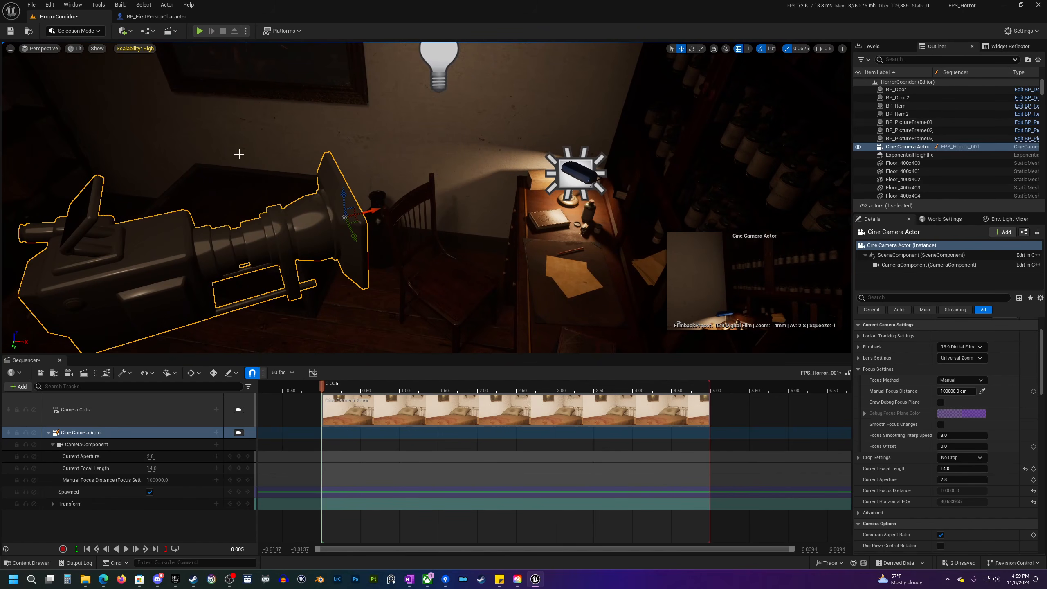
pyautogui.moveTo(489, 179)
pyautogui.mouseDown(button='right')
pyautogui.moveTo(566, 215)
pyautogui.moveTo(501, 193)
pyautogui.mouseUp(button='right')
pyautogui.moveTo(229, 206); pyautogui.dragTo(317, 201, button='right')
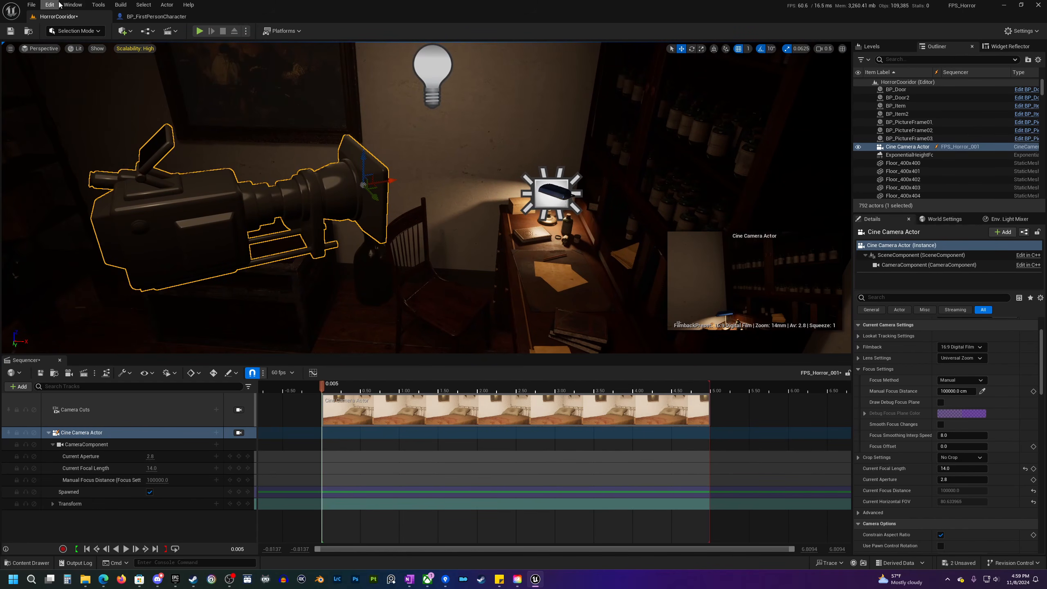
# - Try a separate floating Viewport 2 looking through the Cine Camera Actor, and close it again
pyautogui.click(73, 4)
pyautogui.moveTo(110, 89)
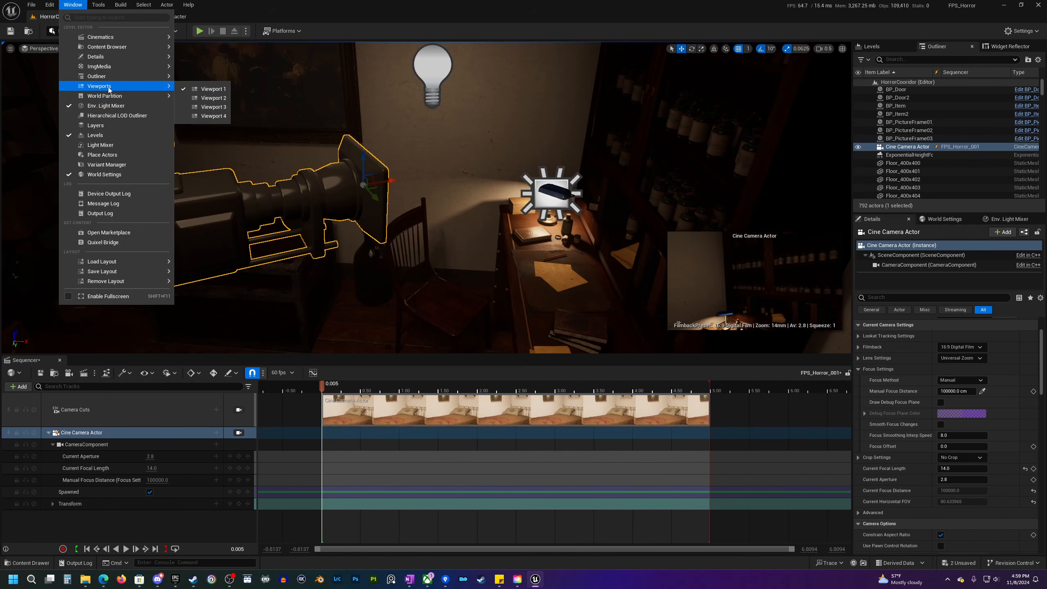
pyautogui.click(213, 98)
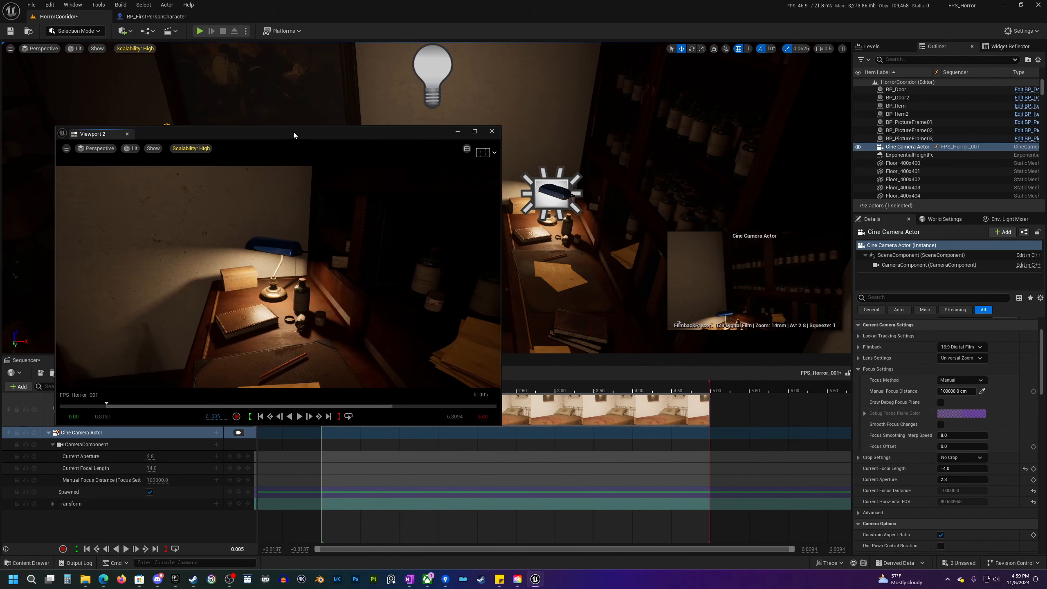
pyautogui.moveTo(293, 135); pyautogui.dragTo(384, 130)
pyautogui.click(183, 144)
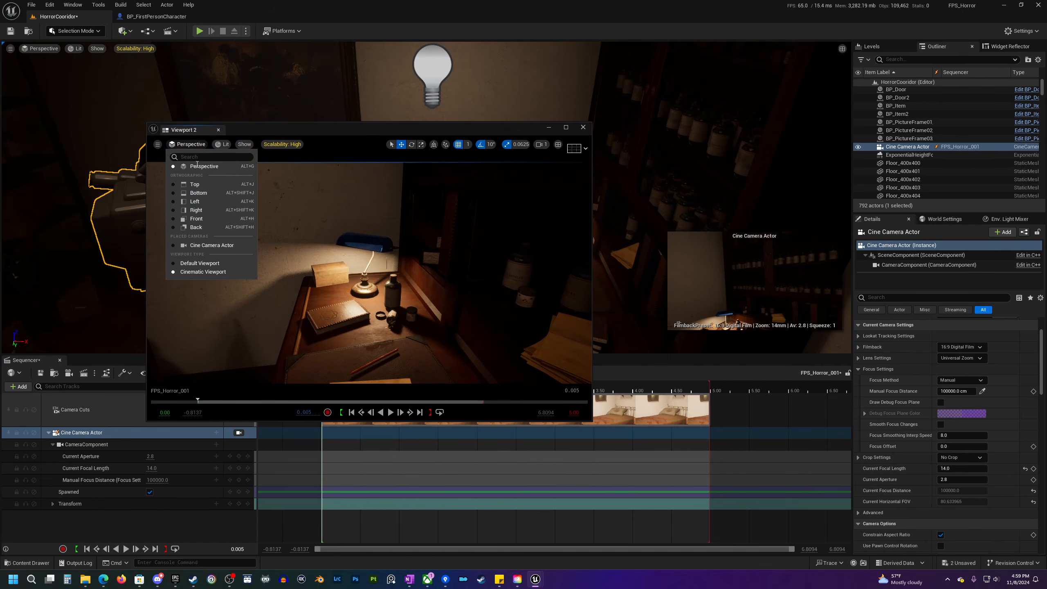
pyautogui.click(202, 245)
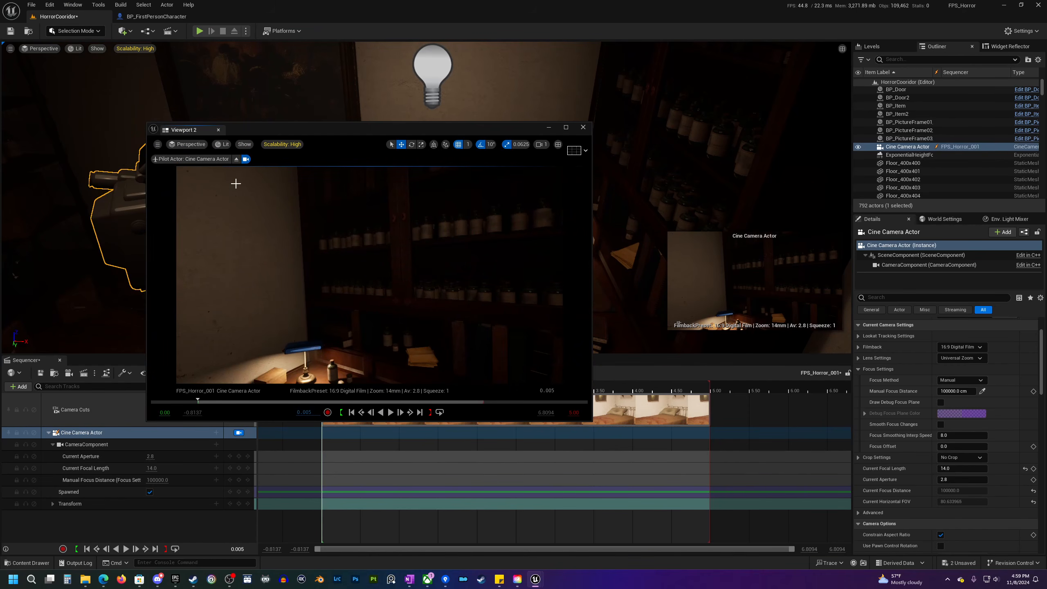
pyautogui.moveTo(379, 131); pyautogui.dragTo(270, 128)
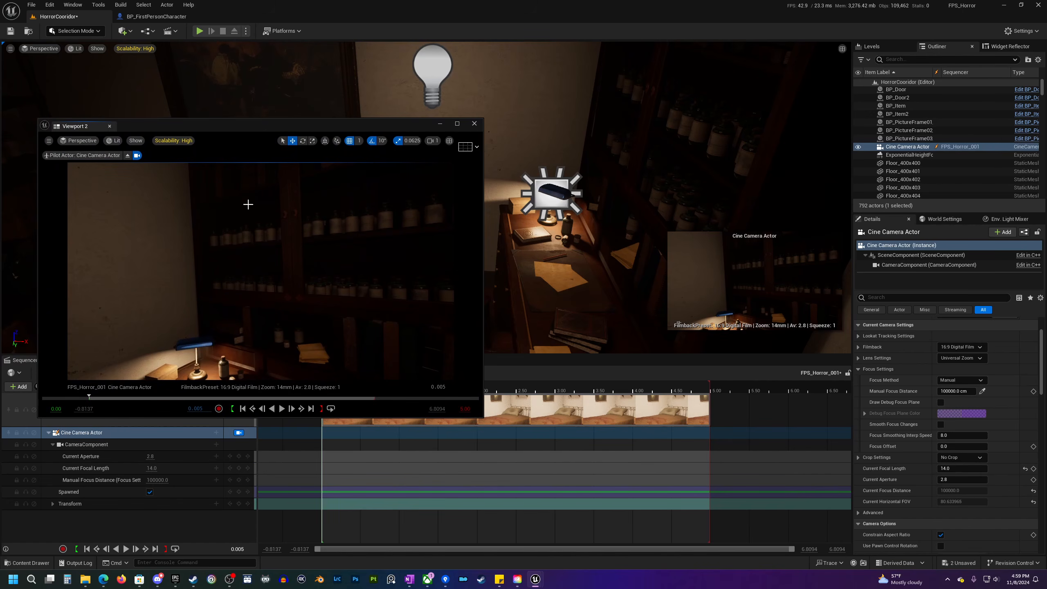
pyautogui.moveTo(300, 126); pyautogui.dragTo(262, 64)
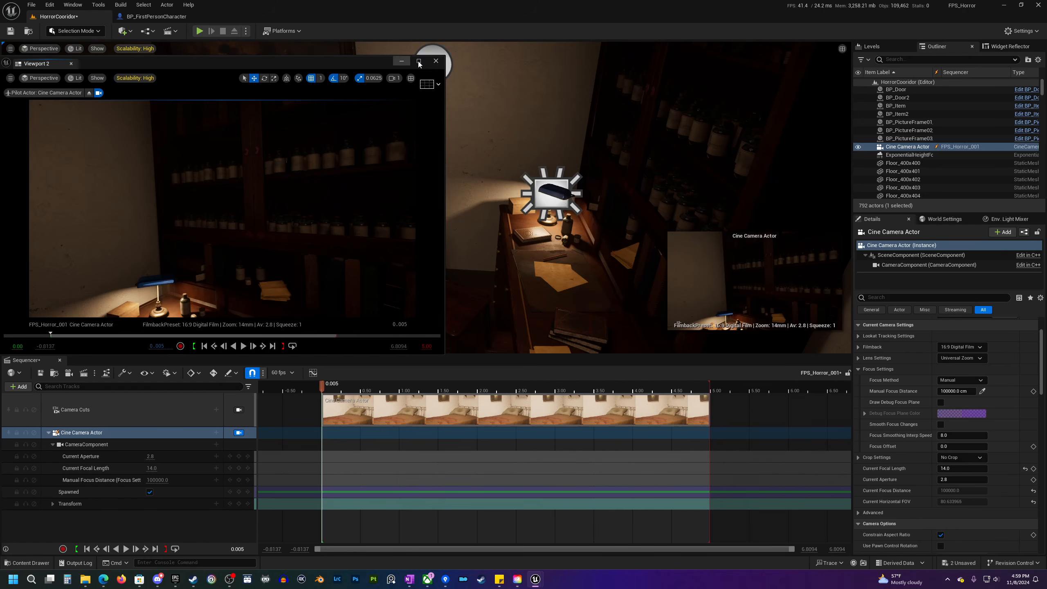
pyautogui.click(436, 61)
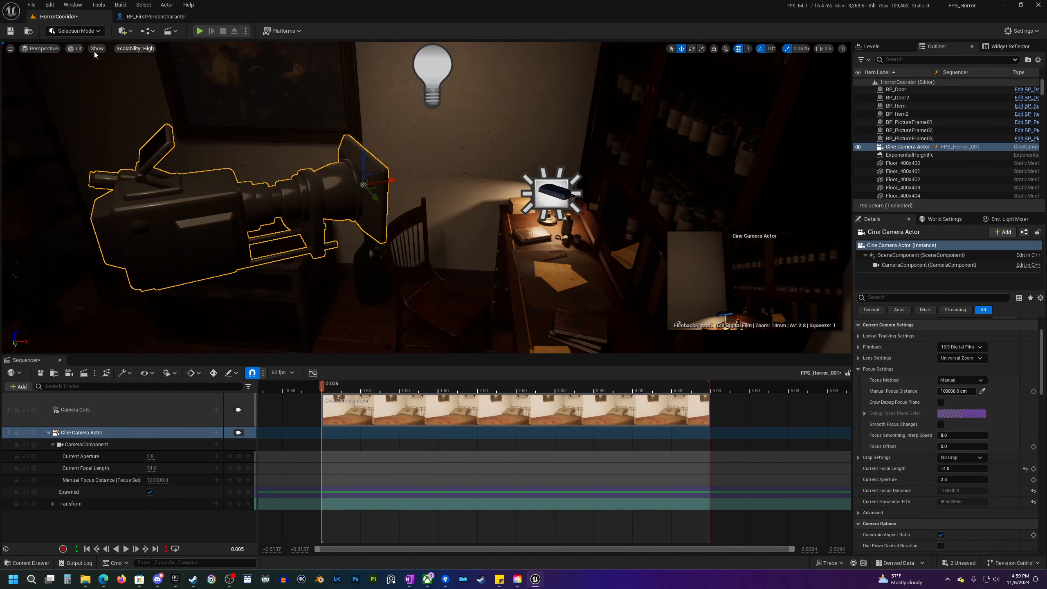
# - Restore the maximized viewport to the layout with two side-by-side perspective viewports
pyautogui.click(842, 49)
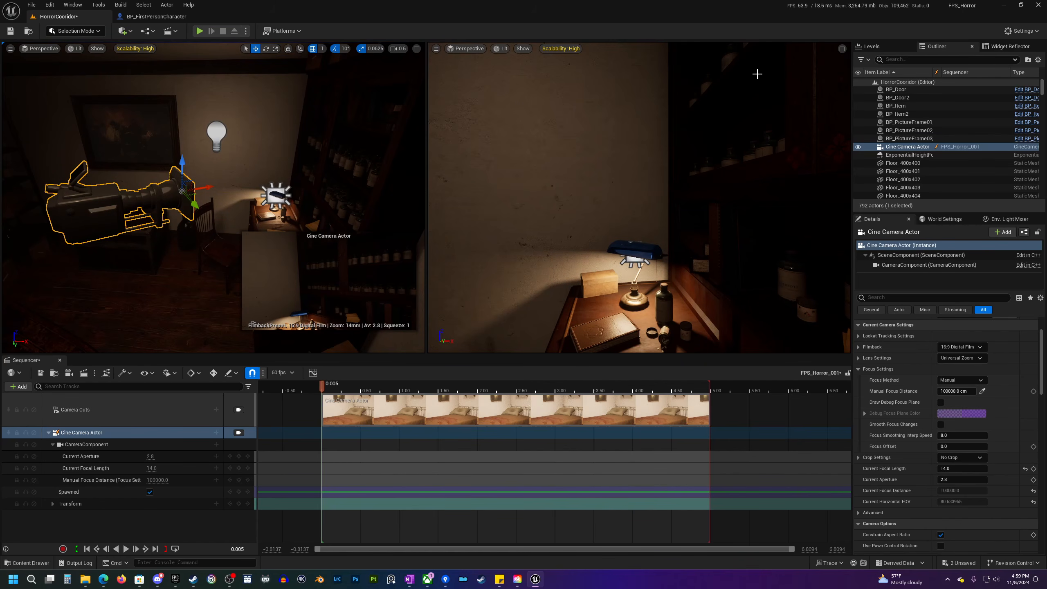
pyautogui.click(842, 48)
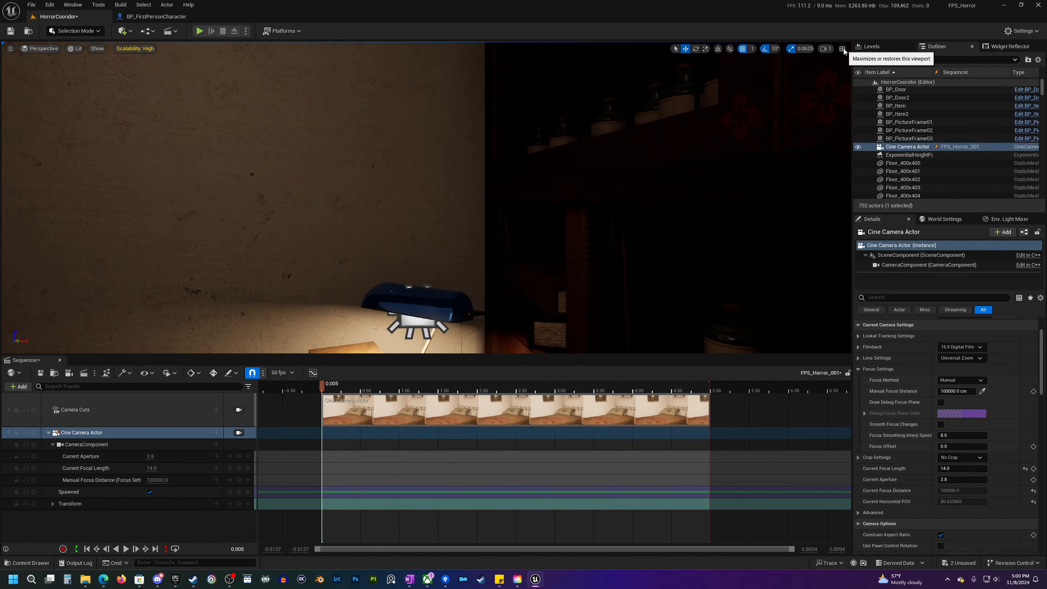
pyautogui.click(842, 49)
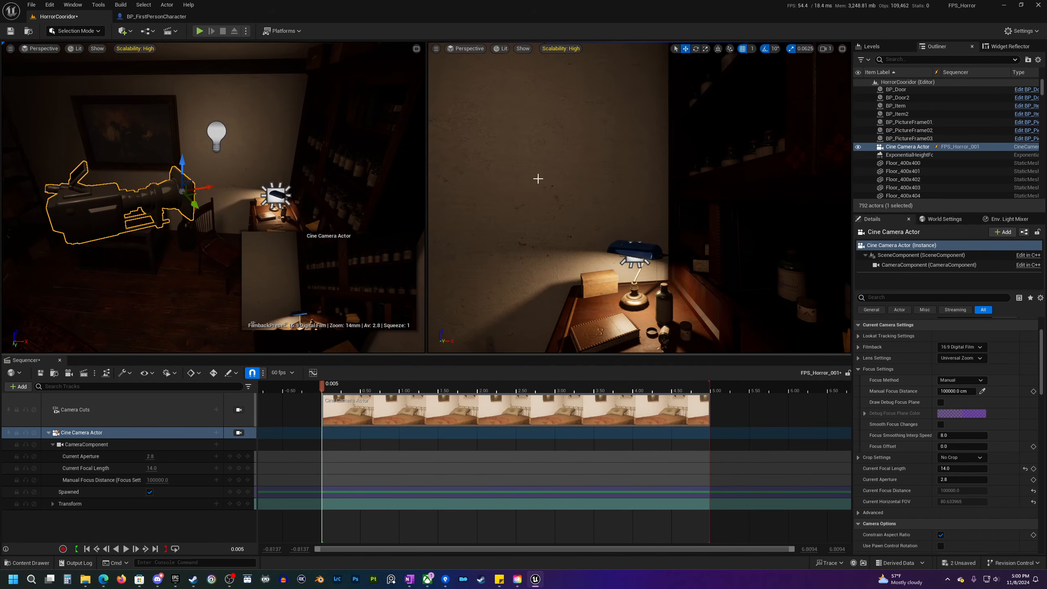
# - Look through the viewport options and try an evenly divided four-pane viewport layout
pyautogui.click(437, 49)
pyautogui.click(437, 49)
pyautogui.click(437, 49)
pyautogui.click(437, 50)
pyautogui.click(436, 49)
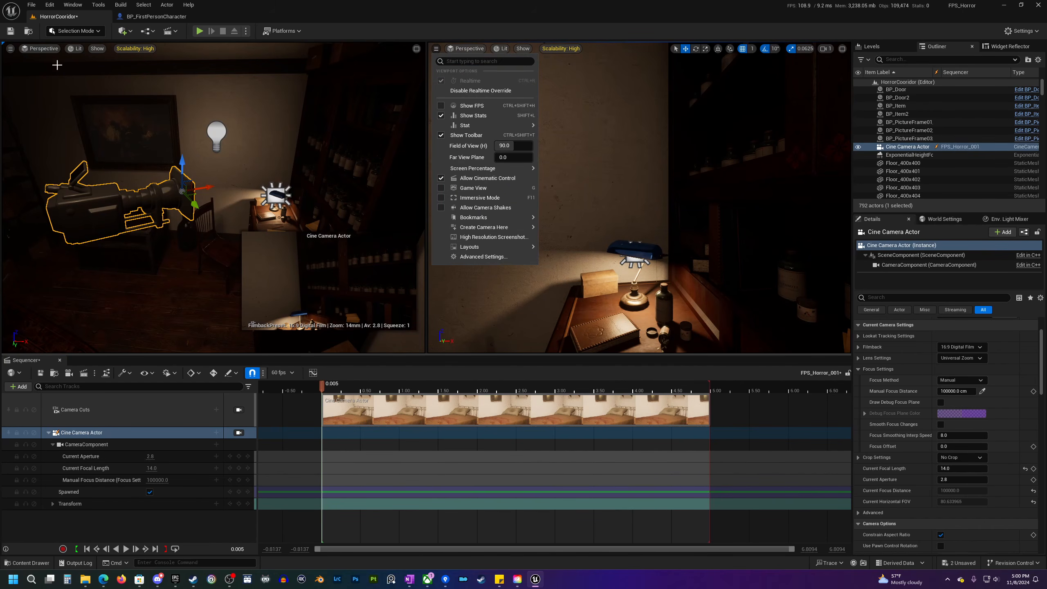
pyautogui.click(10, 48)
pyautogui.click(10, 48)
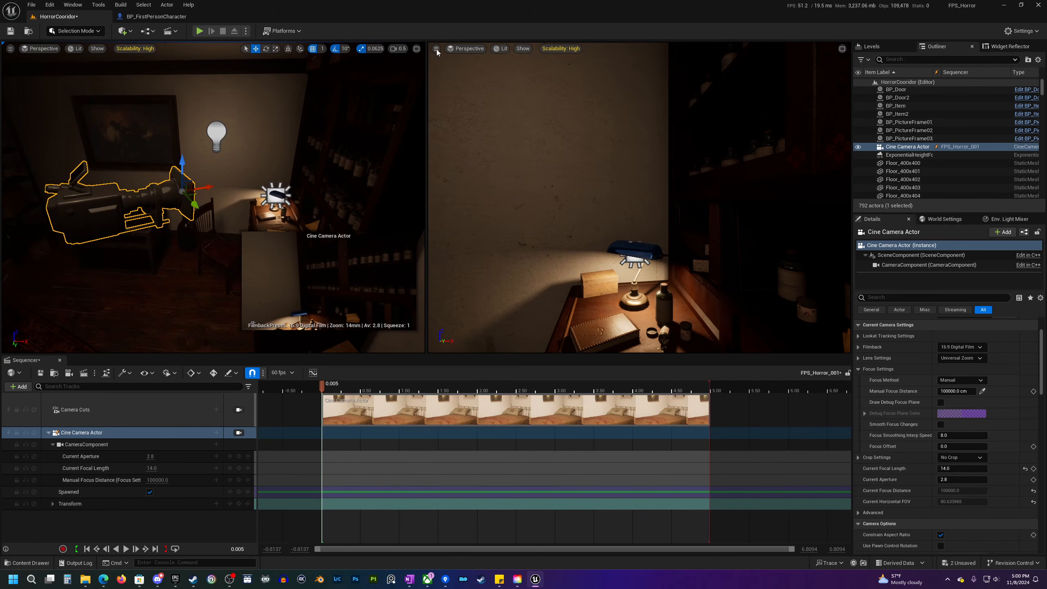
pyautogui.click(437, 49)
pyautogui.moveTo(473, 248)
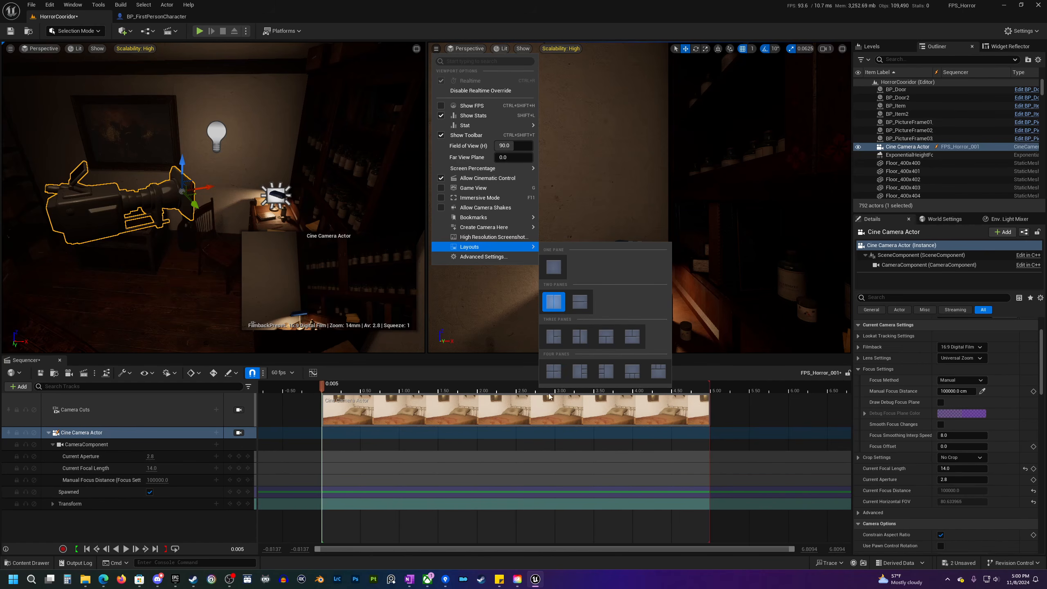
pyautogui.click(555, 377)
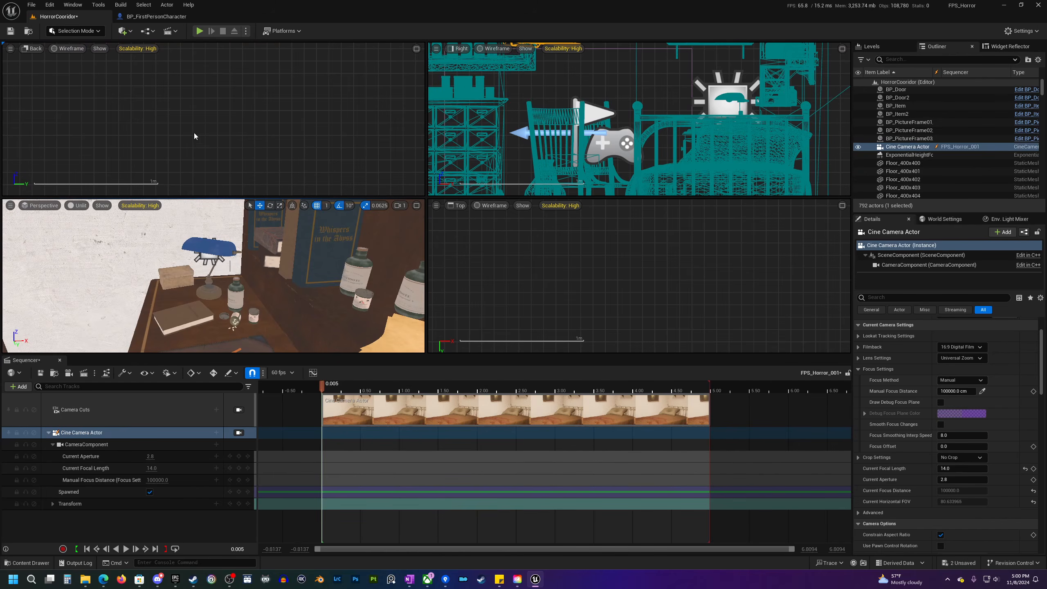
# - Set the viewport layout to two side-by-side panes and look through the Cine Camera Actor in the first one
pyautogui.click(10, 49)
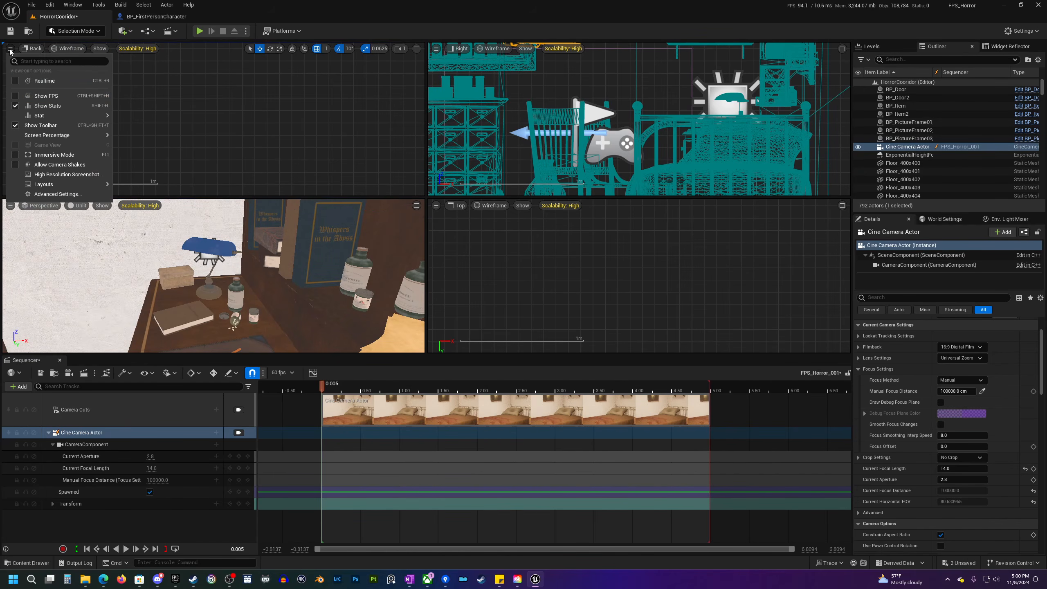
pyautogui.moveTo(62, 184)
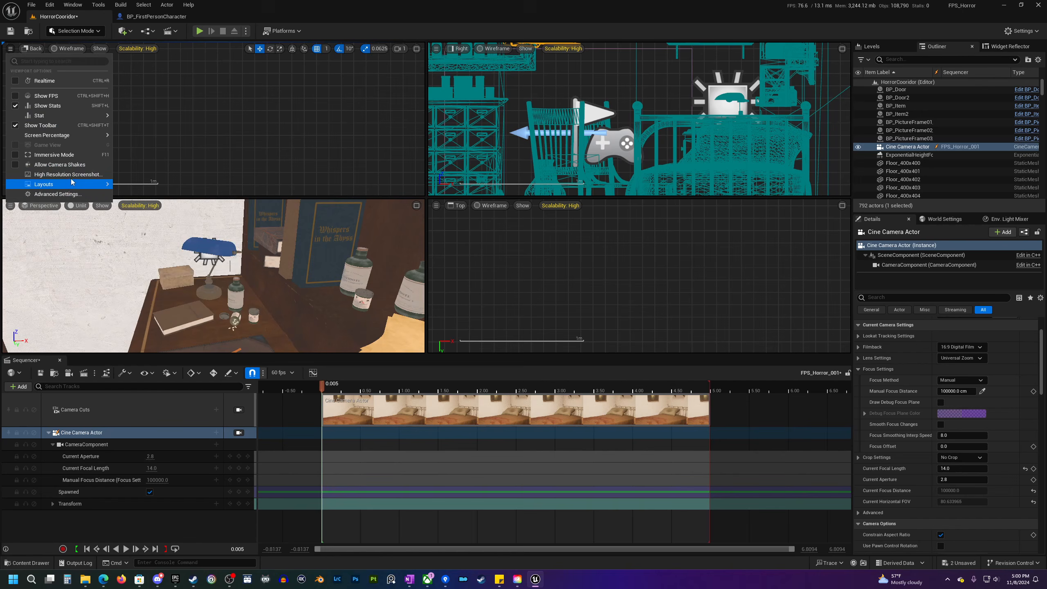
pyautogui.click(122, 237)
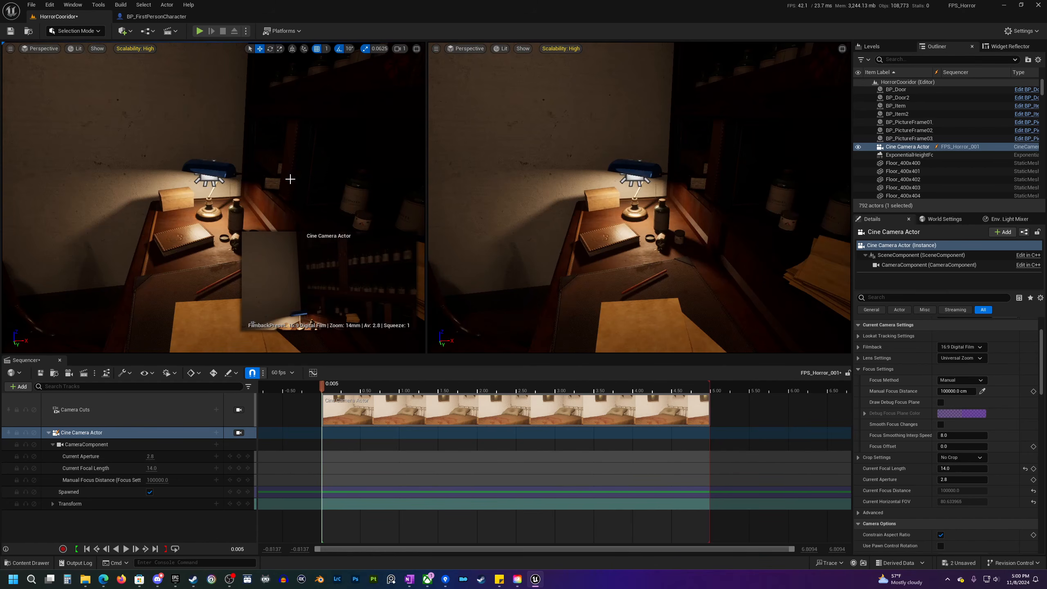
pyautogui.click(43, 49)
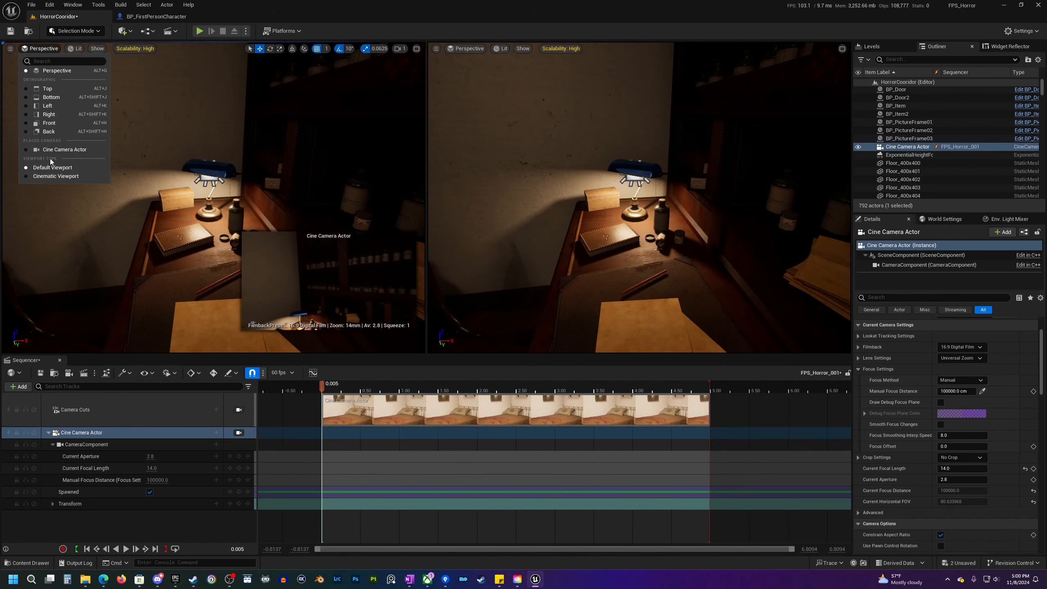
pyautogui.click(64, 149)
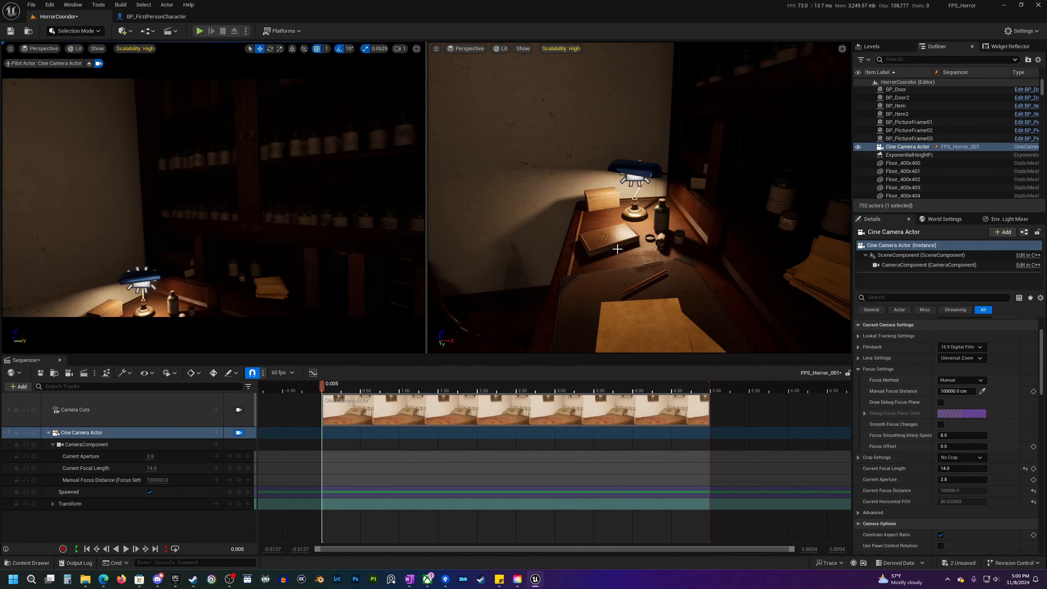
# - Pilot the Cine Camera Actor close to the desk lamp and bottles, to about X 1254.7, Y -123.9, Z 112.1
pyautogui.press('s')
pyautogui.moveTo(581, 221); pyautogui.dragTo(536, 216, button='right')
pyautogui.press('s')
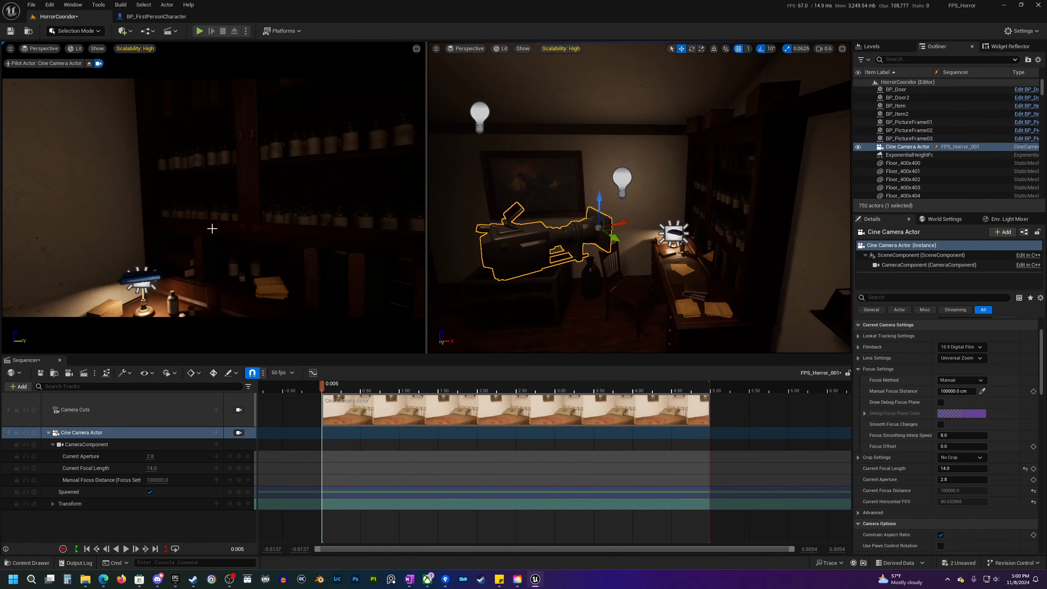
pyautogui.moveTo(236, 208); pyautogui.dragTo(204, 237, button='right')
pyautogui.press('a')
pyautogui.press('d')
pyautogui.press('a')
pyautogui.scroll(-1, 165, 211)
pyautogui.press('w')
pyautogui.press('s')
pyautogui.scroll(-2, 165, 219)
pyautogui.press('e')
pyautogui.scroll(-2, 202, 227)
pyautogui.press('w')
pyautogui.press('e')
pyautogui.press('w')
pyautogui.press('w')
pyautogui.scroll(-2, 217, 242)
pyautogui.press('d')
pyautogui.press('w')
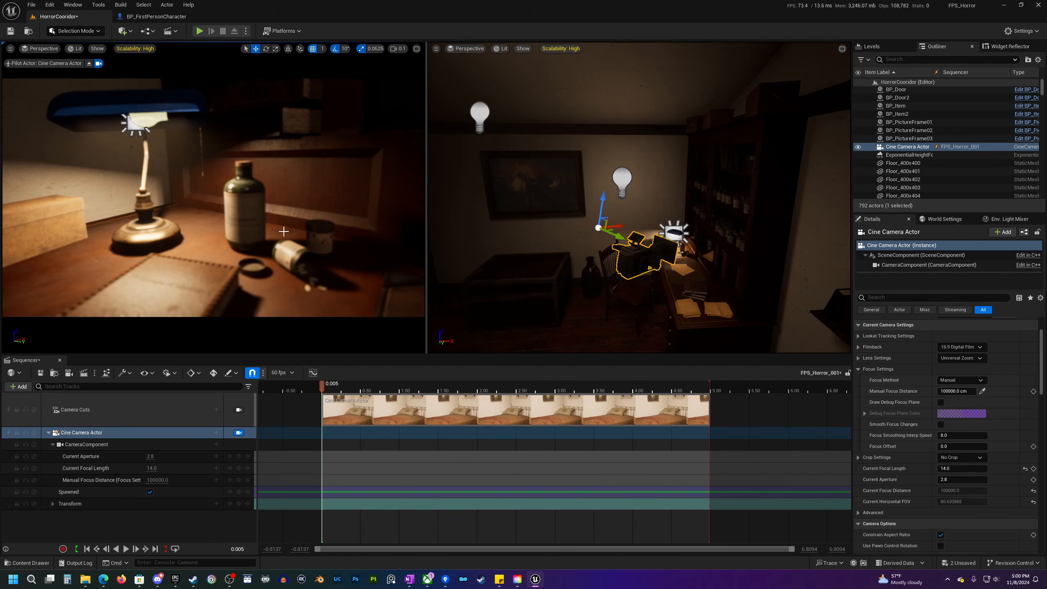
pyautogui.press('w')
pyautogui.moveTo(204, 237); pyautogui.dragTo(211, 238, button='right')
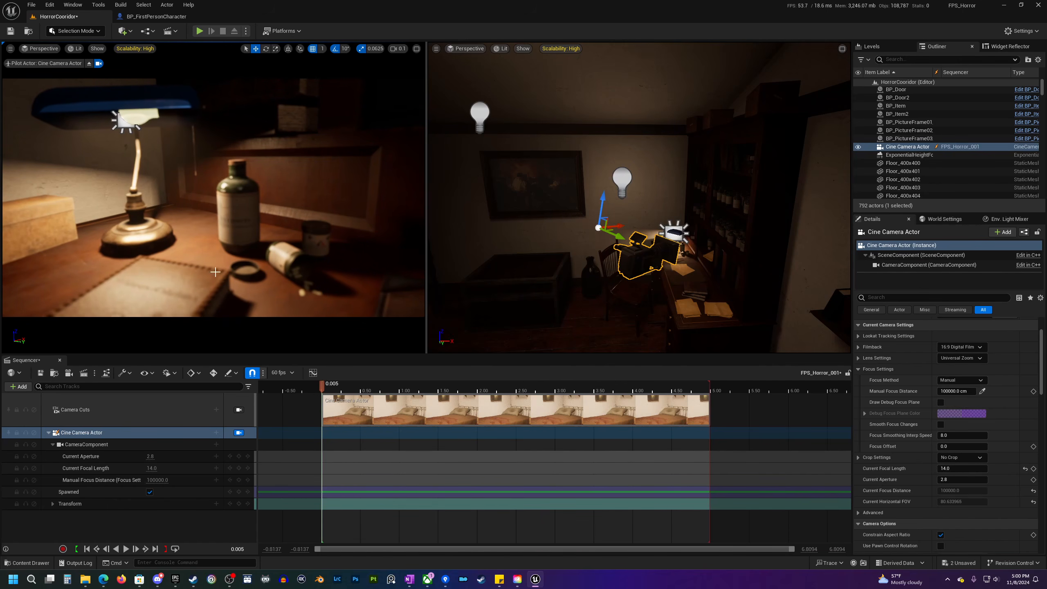
# - Reduce the Cine Camera Actor's Manual Focus Distance to about 10018 cm
pyautogui.moveTo(493, 279)
pyautogui.mouseDown(button='right')
pyautogui.moveTo(531, 285)
pyautogui.moveTo(497, 277)
pyautogui.mouseUp(button='right')
pyautogui.press('w')
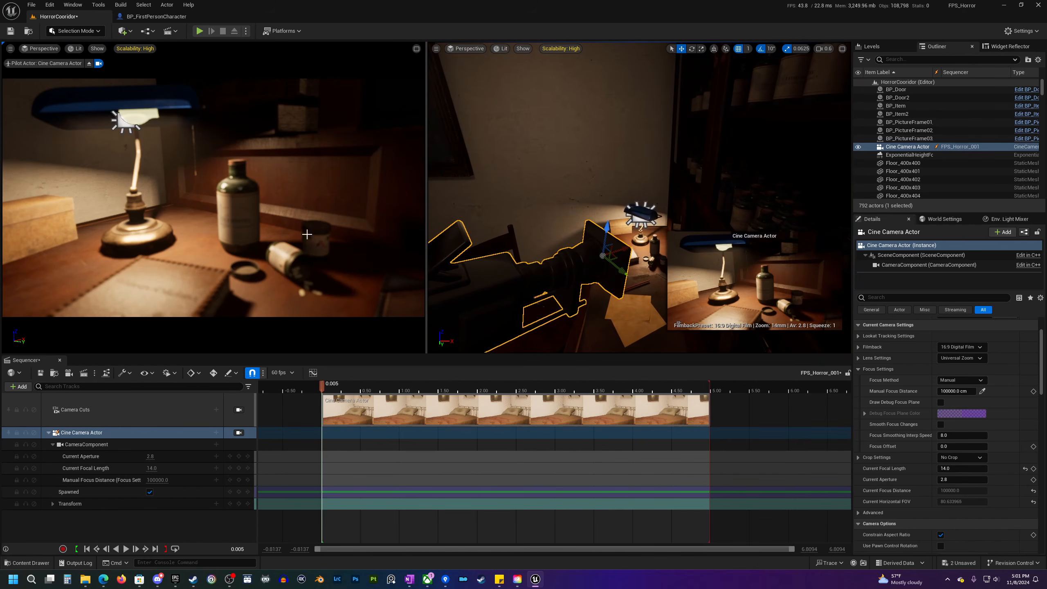
pyautogui.press('Escape')
pyautogui.click(562, 266)
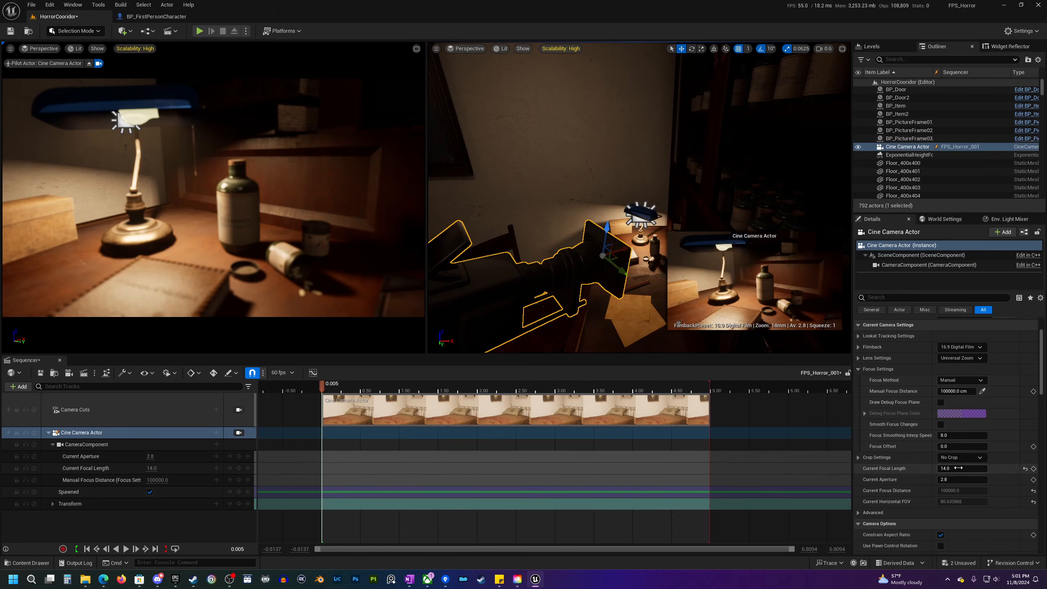
pyautogui.scroll(2, 956, 400)
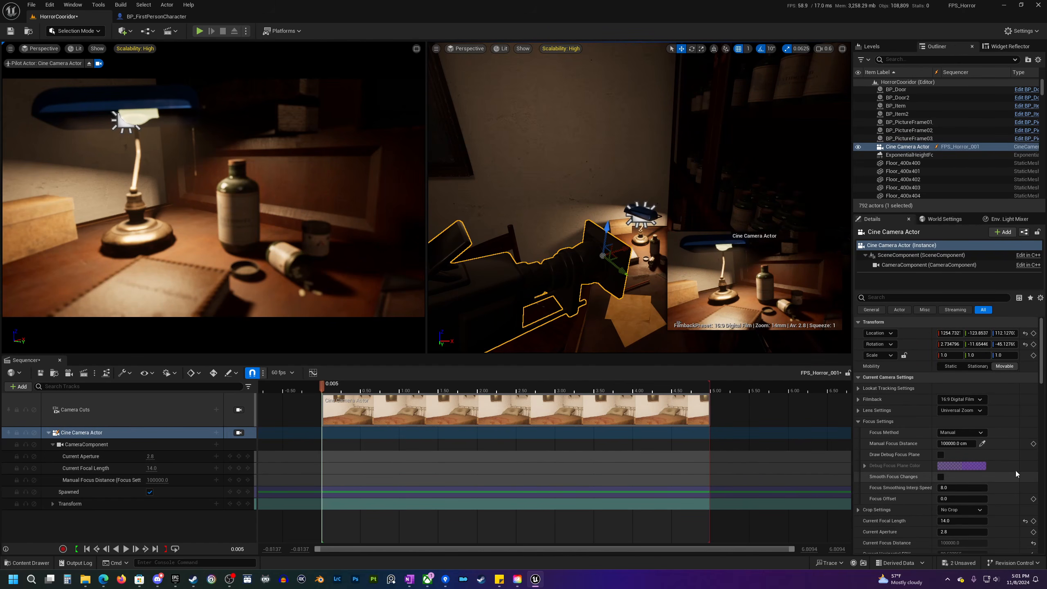
pyautogui.click(969, 443)
pyautogui.moveTo(965, 444); pyautogui.dragTo(940, 444)
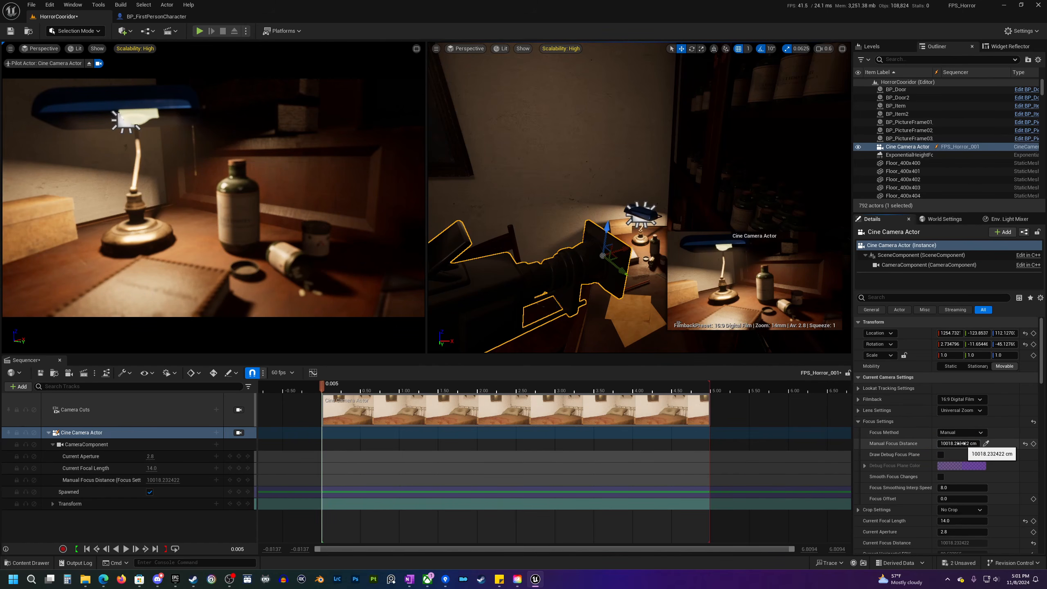
# - Sample the Cine Camera Actor's Manual Focus Distance from the upright bottle on the desk, giving about 41.7 cm
pyautogui.click(986, 444)
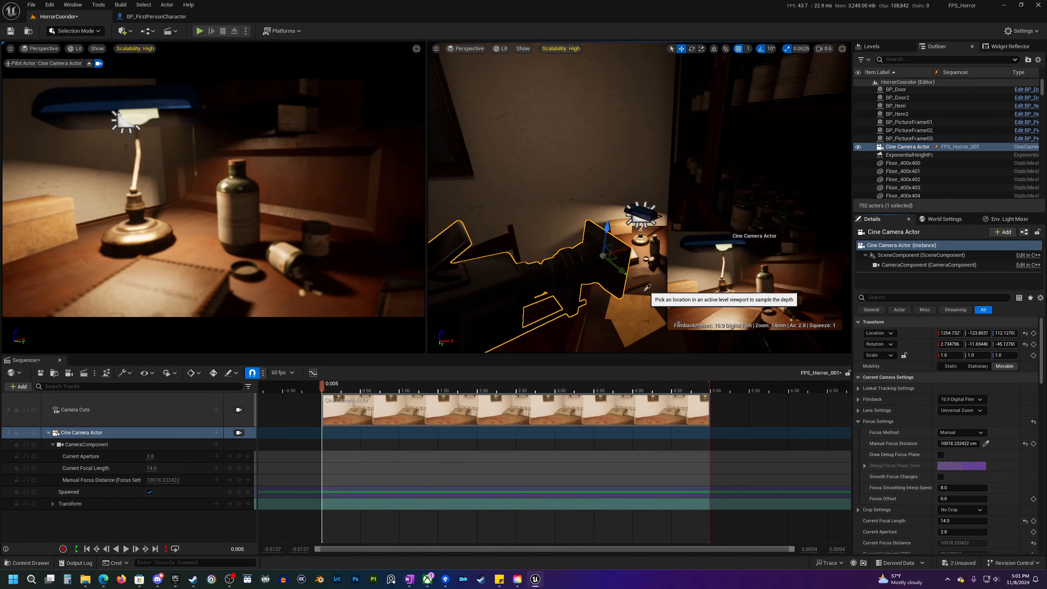
pyautogui.moveTo(645, 297)
pyautogui.mouseDown(button='right')
pyautogui.moveTo(680, 301)
pyautogui.moveTo(644, 295)
pyautogui.mouseUp(button='right')
pyautogui.press('w')
pyautogui.scroll(-3, 676, 302)
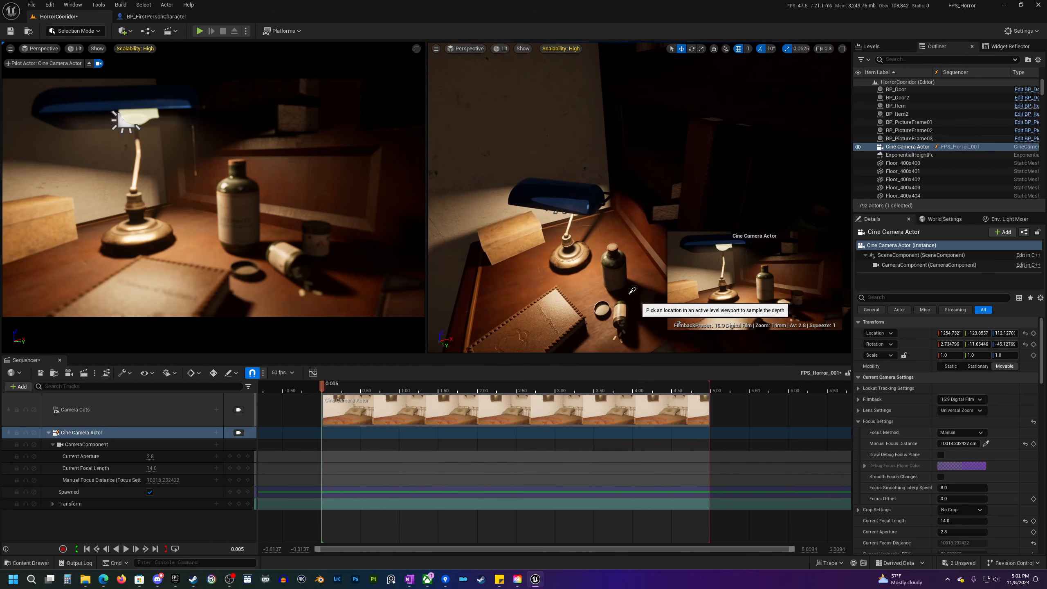
pyautogui.click(611, 271)
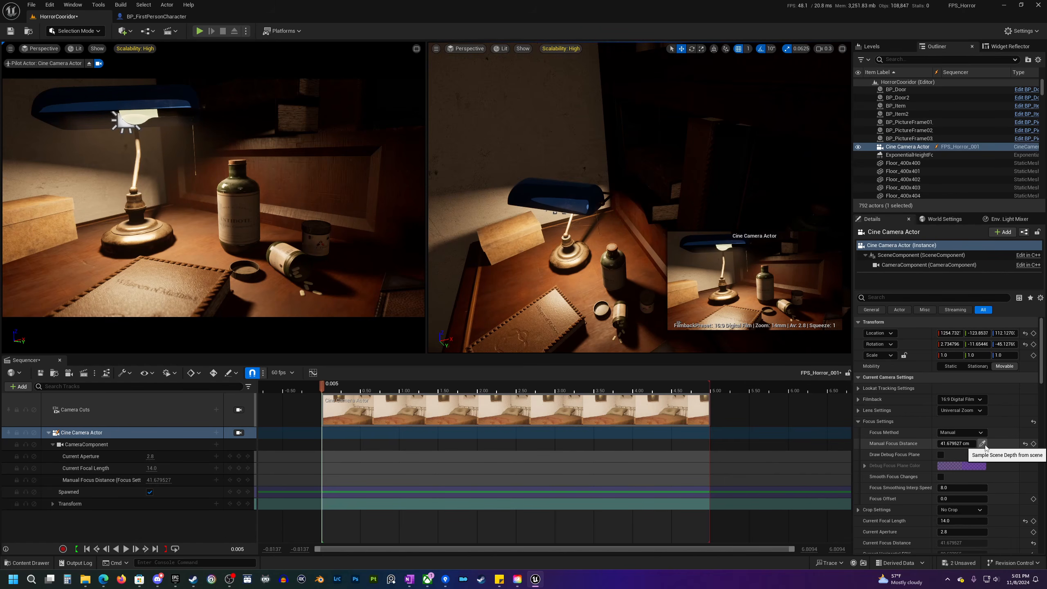
pyautogui.click(983, 444)
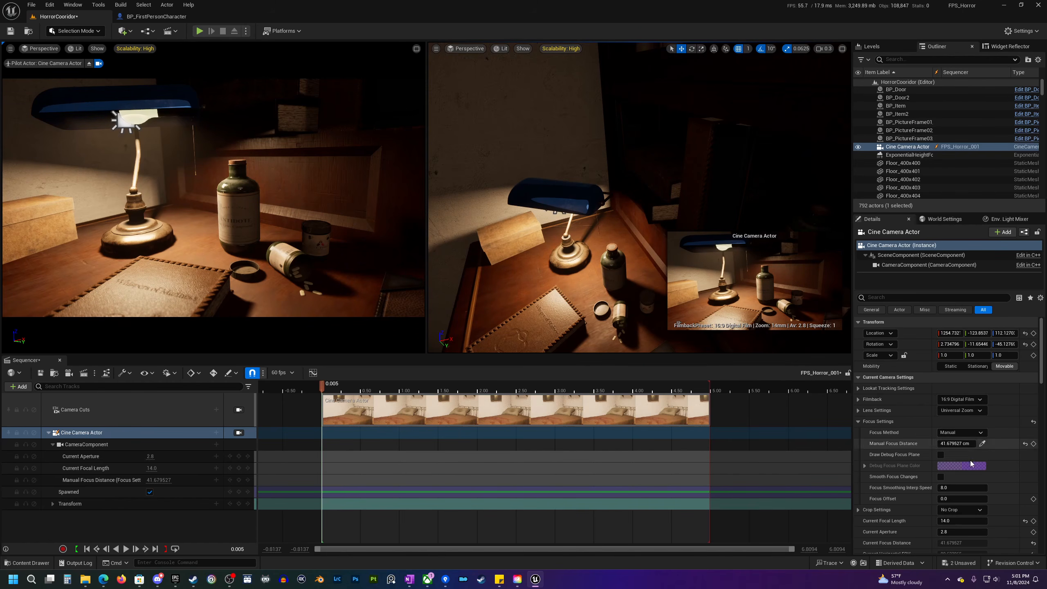
# - Turn on Draw Debug Focus Plane for the Cine Camera Actor and set its Manual Focus Distance to about 44.55 cm
pyautogui.click(940, 455)
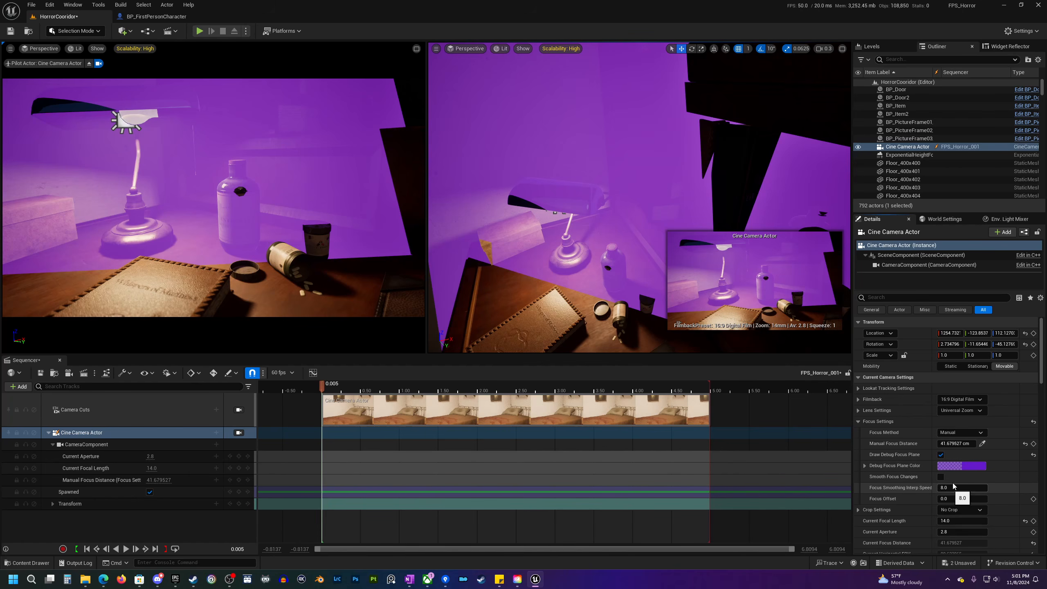
pyautogui.moveTo(955, 444)
pyautogui.mouseDown()
pyautogui.moveTo(976, 444)
pyautogui.moveTo(954, 443)
pyautogui.moveTo(963, 444)
pyautogui.mouseUp()
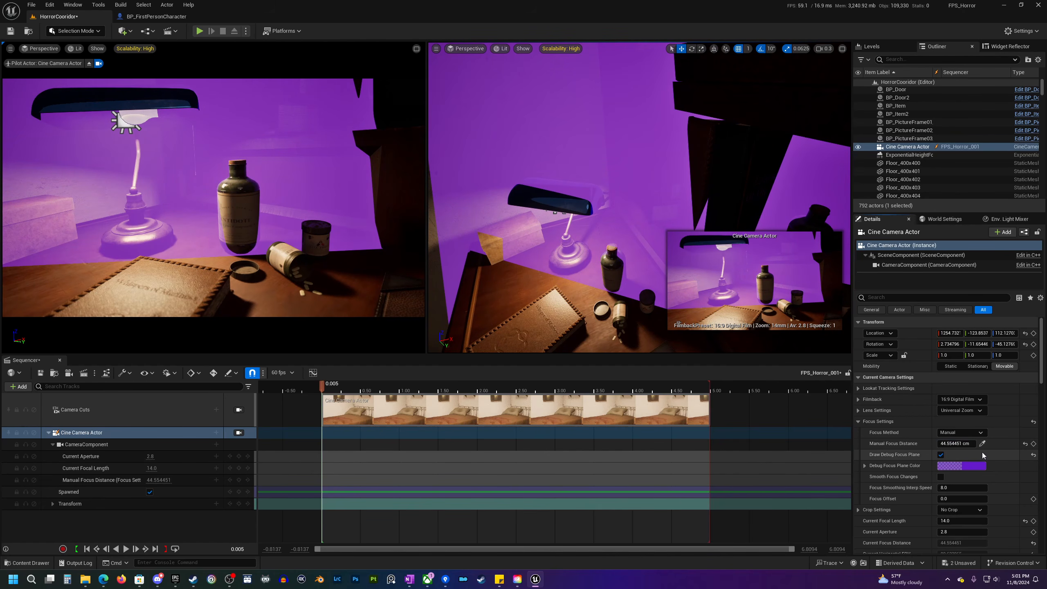
# - Turn off Draw Debug Focus Plane and set the Cine Camera Actor's Current Aperture to 1.2
pyautogui.click(941, 454)
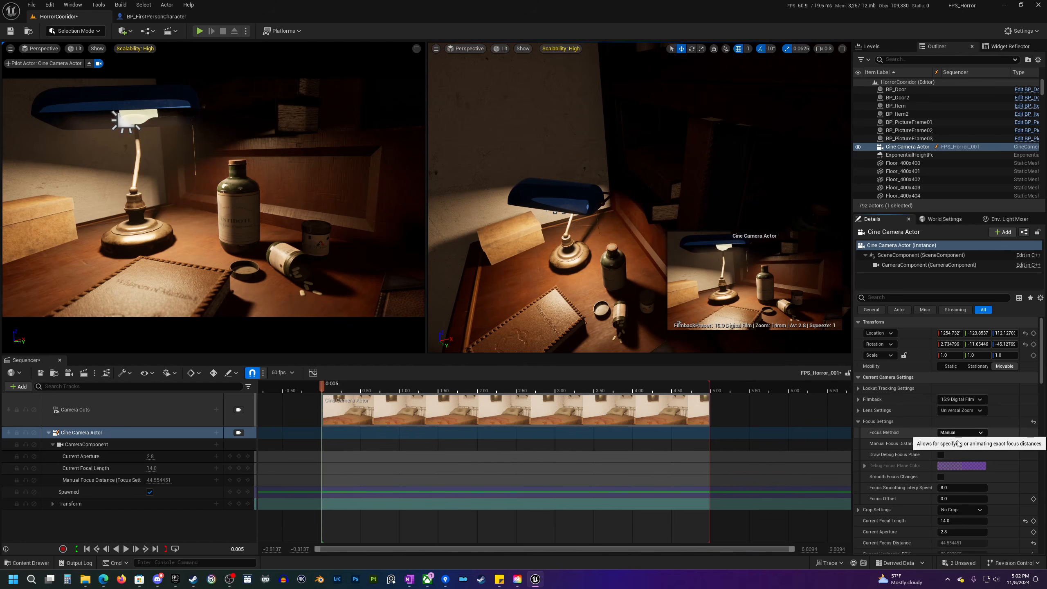
pyautogui.scroll(-2, 977, 452)
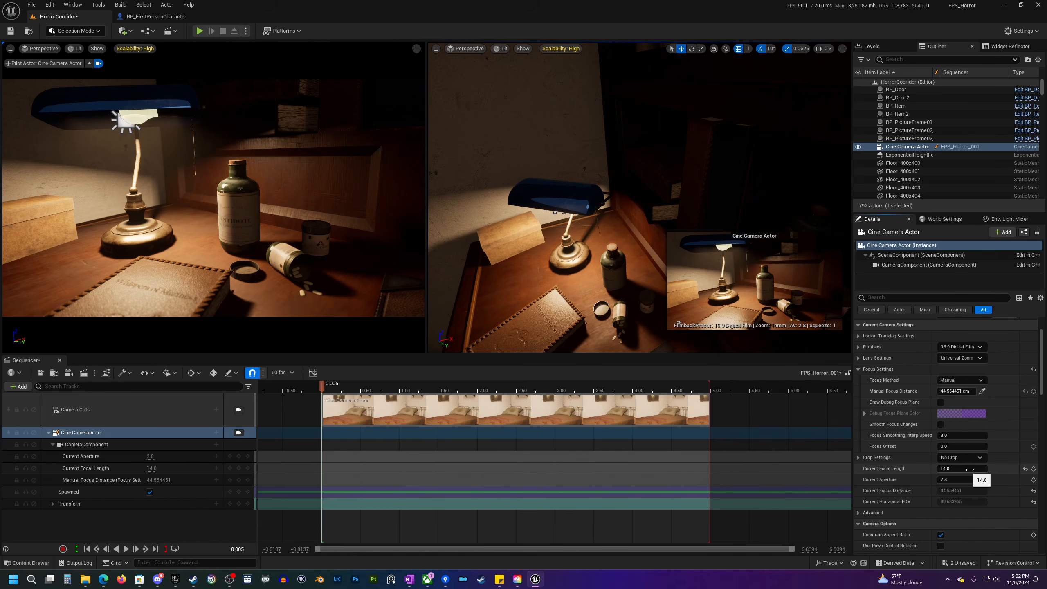
pyautogui.click(957, 480)
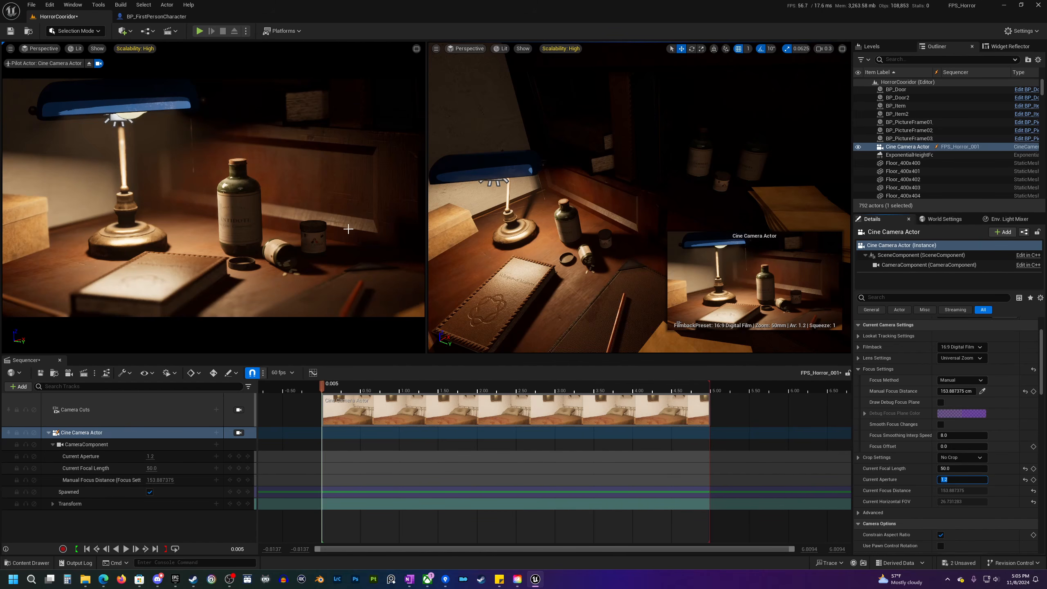
# - Reset the Cine Camera Actor's rotation and turn it around the vertical axis to -50° to face the desk lamp
pyautogui.scroll(3, 923, 396)
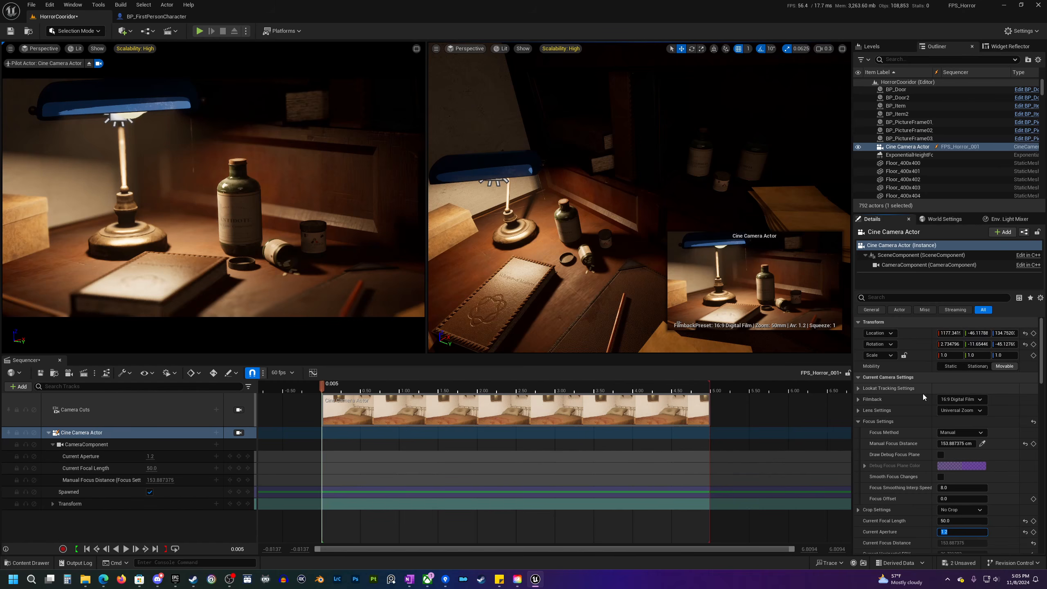
pyautogui.click(1026, 345)
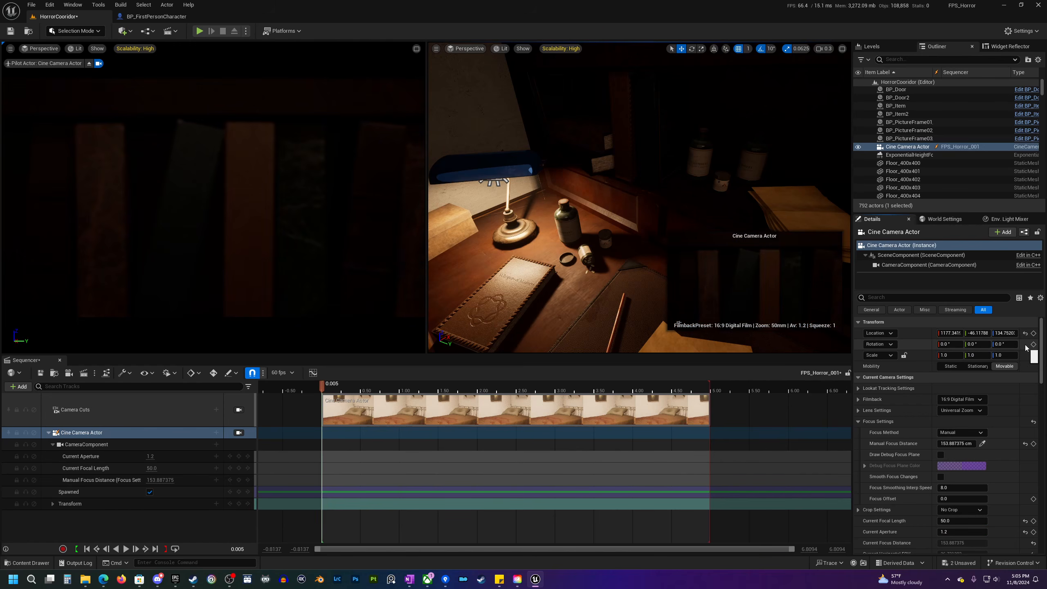
pyautogui.press('s')
pyautogui.scroll(1, 582, 234)
pyautogui.moveTo(582, 234)
pyautogui.mouseDown(button='right')
pyautogui.moveTo(549, 233)
pyautogui.moveTo(582, 234)
pyautogui.mouseUp(button='right')
pyautogui.press('e')
pyautogui.moveTo(549, 257); pyautogui.dragTo(660, 124)
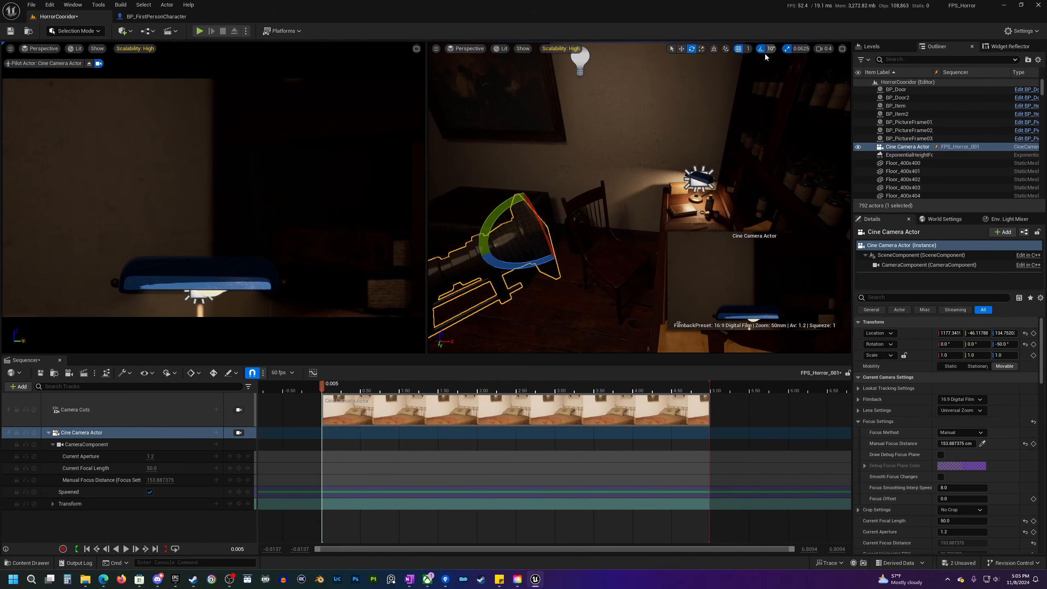
# - With rotation snapping off, rotate the Cine Camera Actor to about -11.3° pitch and -46.6° yaw to frame the lamp and bottles
pyautogui.moveTo(523, 271); pyautogui.dragTo(509, 224)
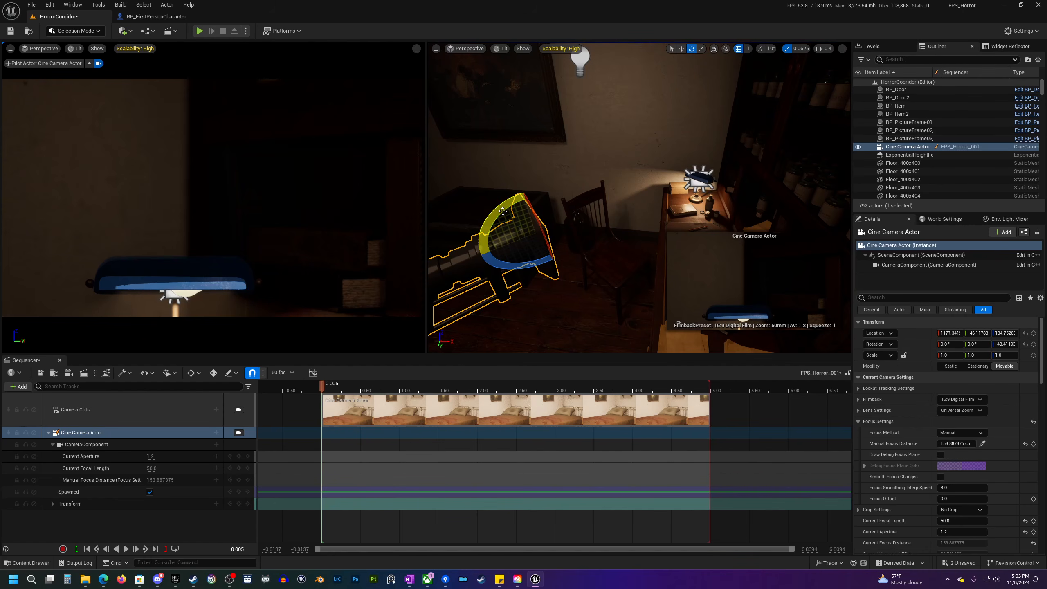
pyautogui.moveTo(505, 210)
pyautogui.mouseDown()
pyautogui.moveTo(514, 223)
pyautogui.moveTo(509, 208)
pyautogui.mouseUp()
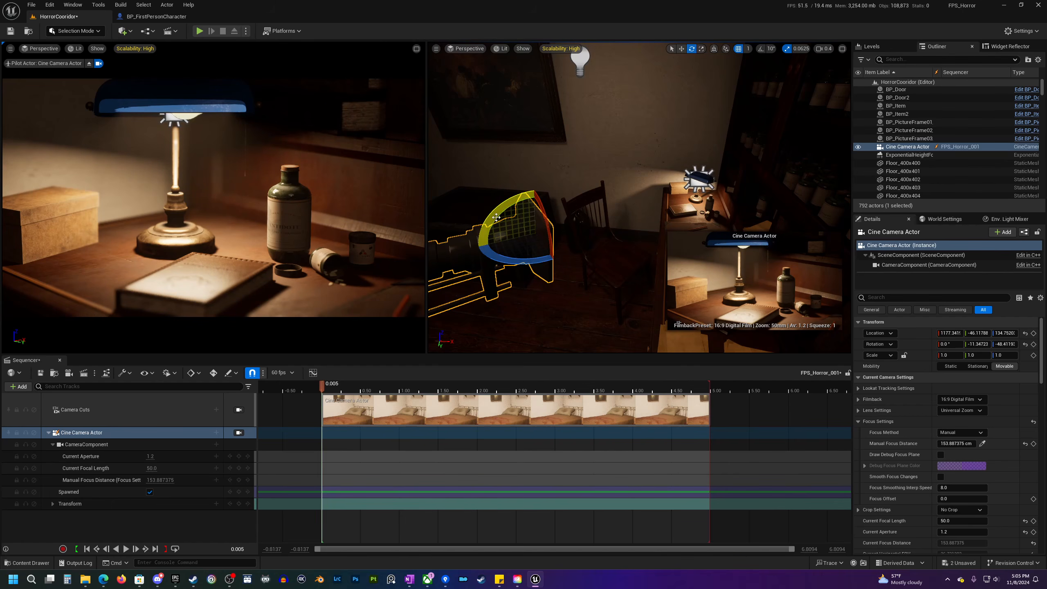
pyautogui.moveTo(493, 225); pyautogui.dragTo(541, 226)
pyautogui.hotkey('ctrl', 'z')
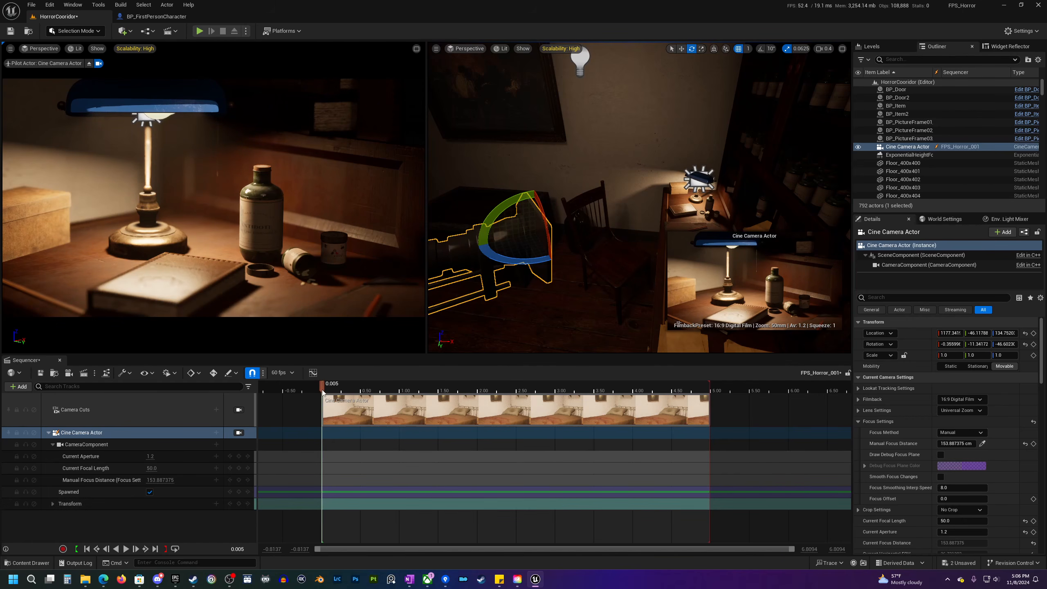
# - Key the Cine Camera Actor's Transform, Current Aperture, Current Focal Length and Manual Focus Distance at 0.00 in the sequence
pyautogui.click(88, 549)
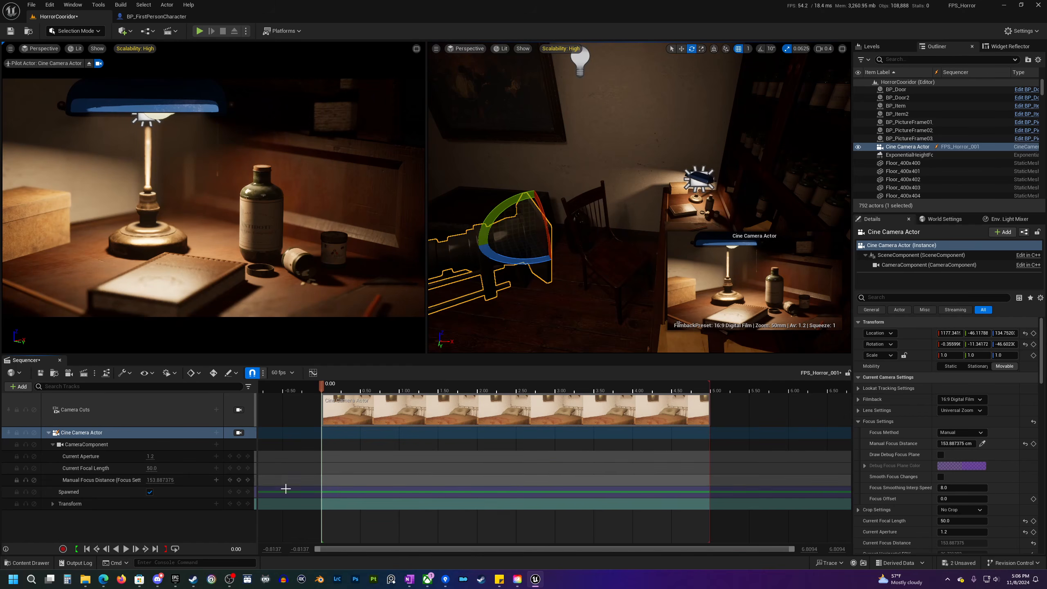
pyautogui.click(239, 503)
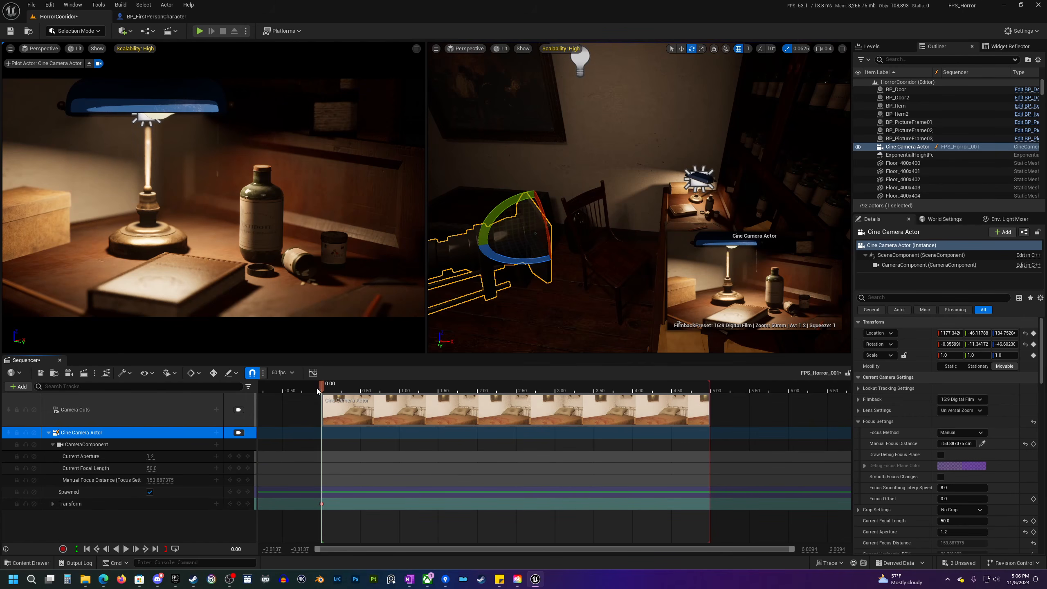
pyautogui.moveTo(535, 237); pyautogui.dragTo(566, 239, button='right')
pyautogui.moveTo(539, 297); pyautogui.dragTo(559, 327, button='right')
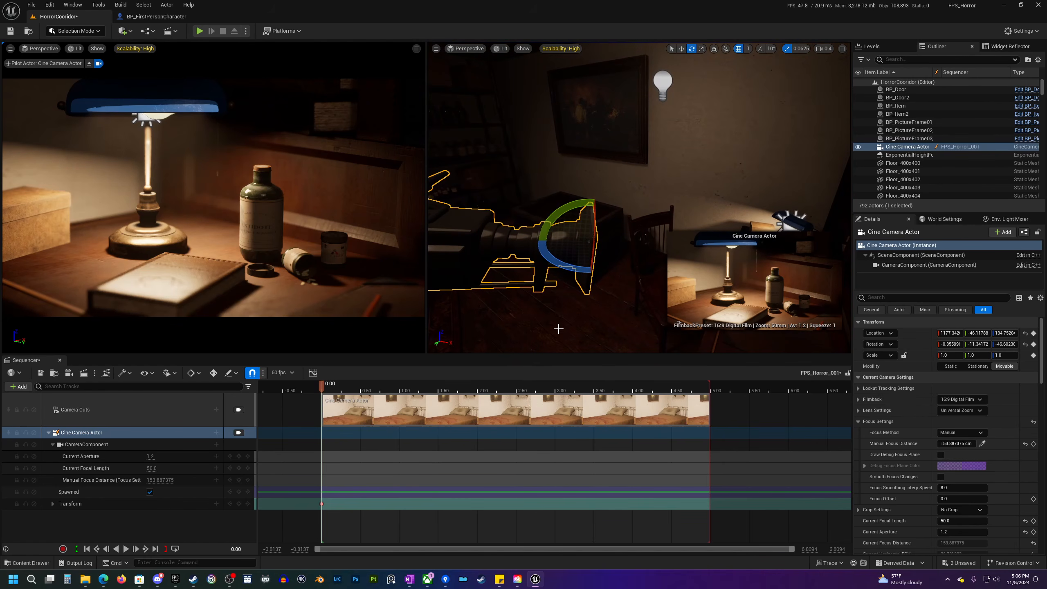
pyautogui.click(239, 457)
pyautogui.click(240, 469)
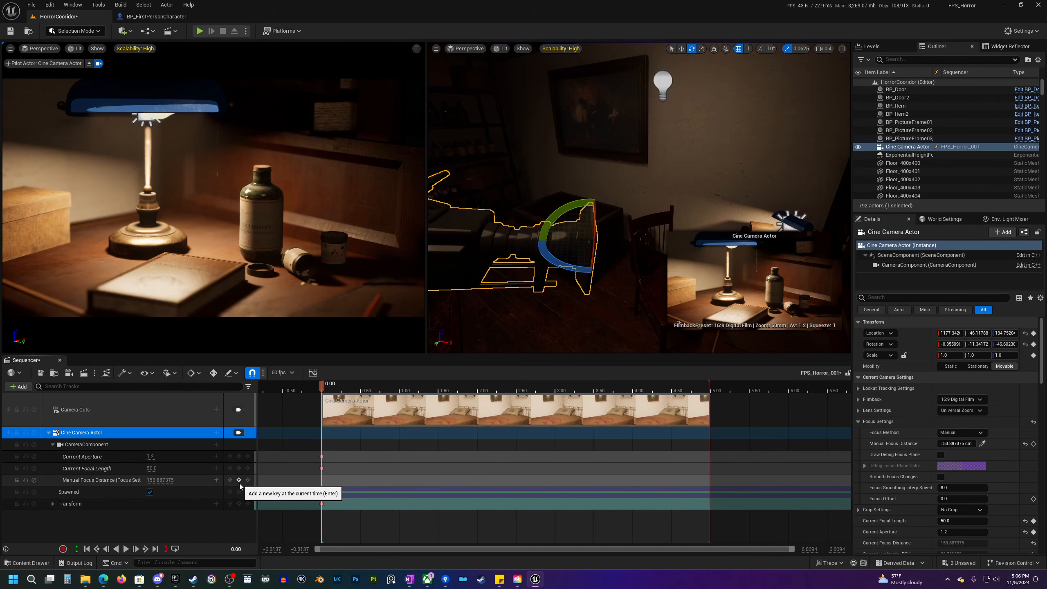
pyautogui.click(239, 481)
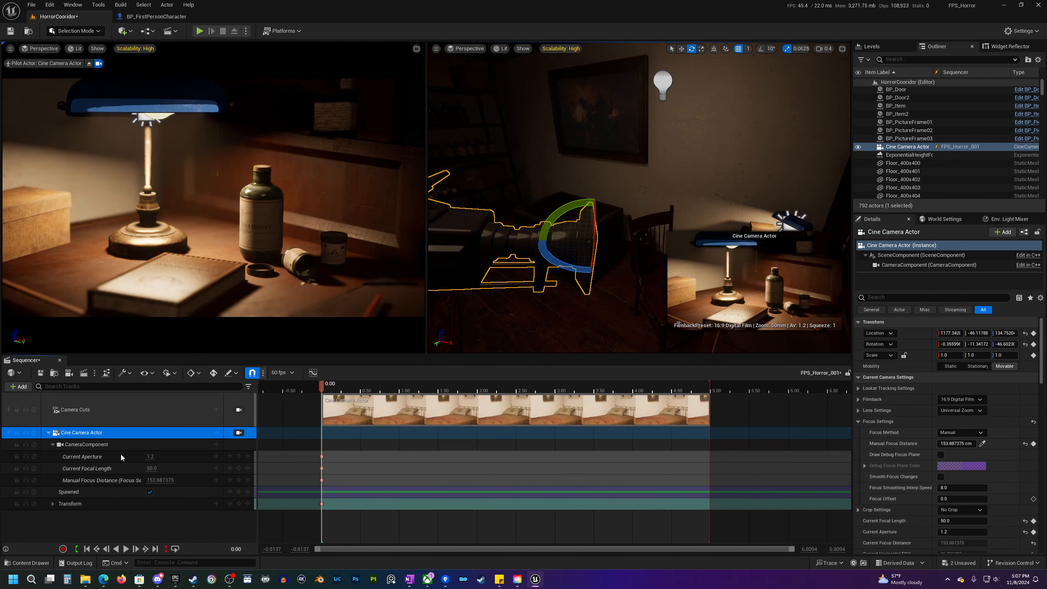
# - Key the camera's Spawned track on at 0.00 and off at 2.00, and check the sequence just past that point
pyautogui.moveTo(323, 385); pyautogui.dragTo(479, 385)
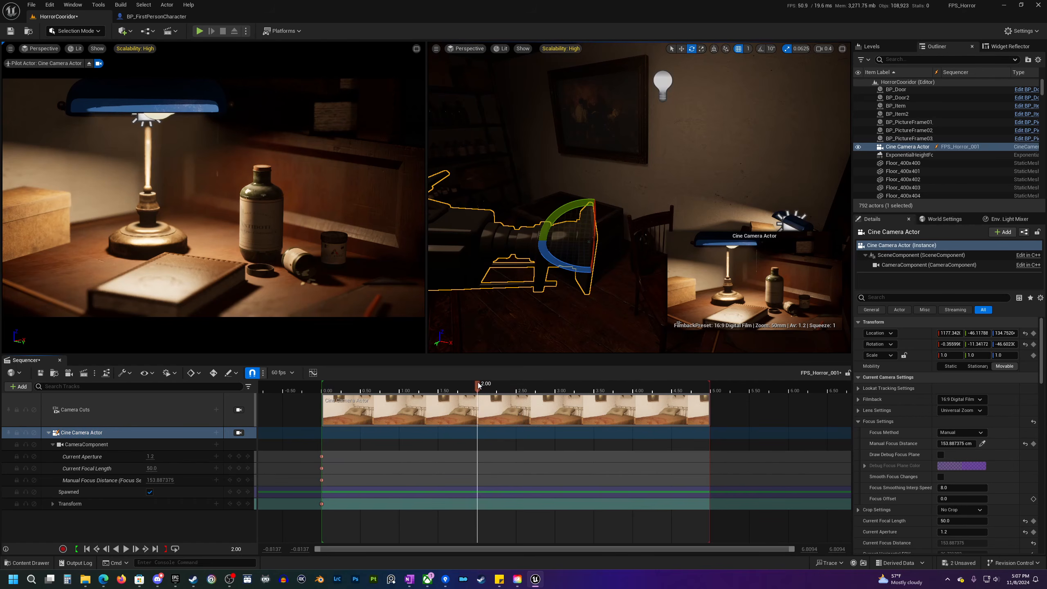
pyautogui.click(239, 492)
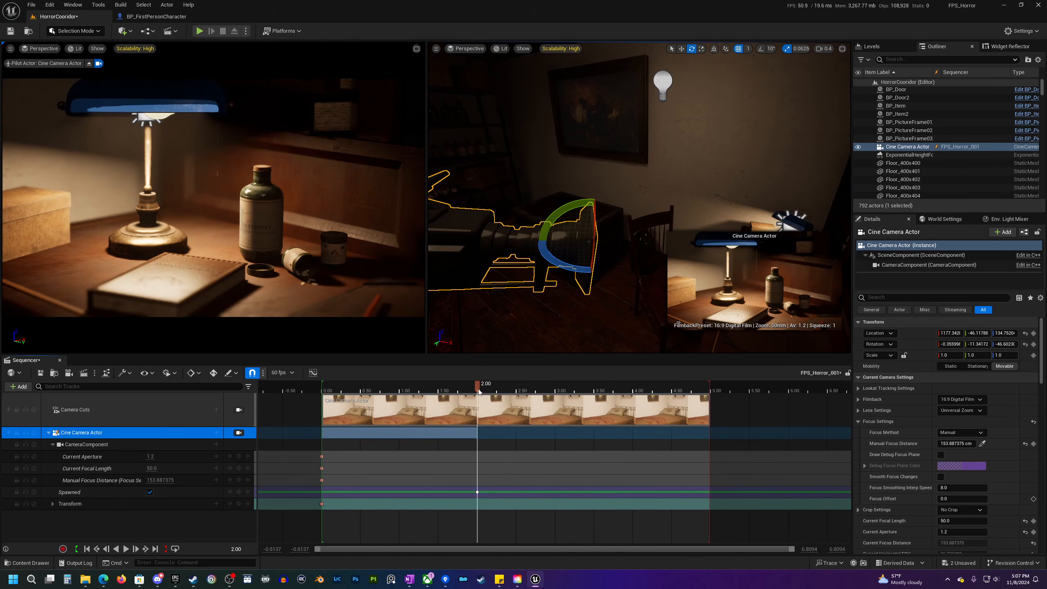
pyautogui.click(87, 549)
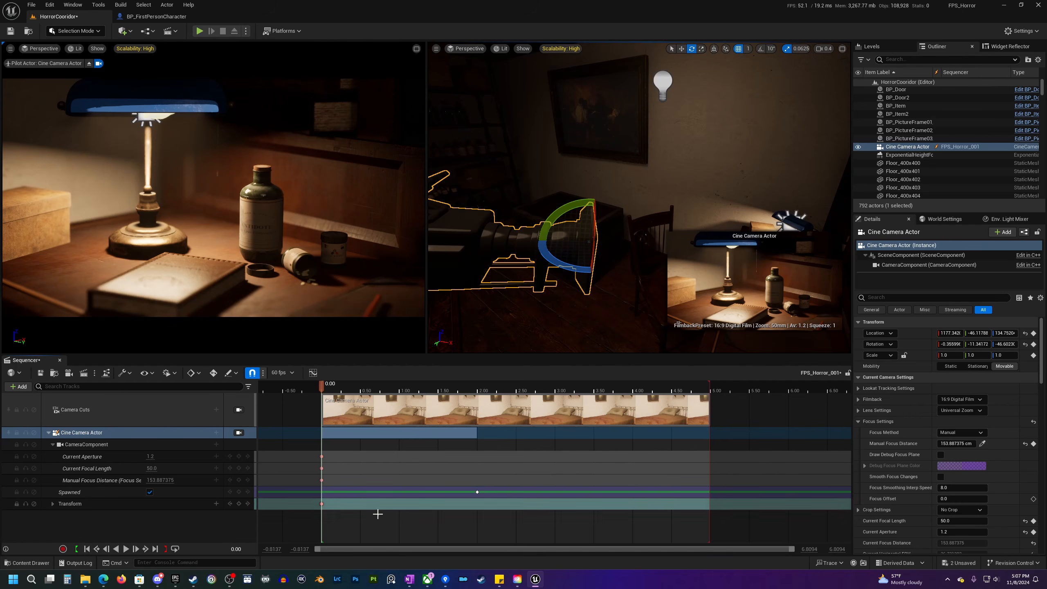
pyautogui.click(239, 492)
pyautogui.moveTo(321, 386); pyautogui.dragTo(478, 392)
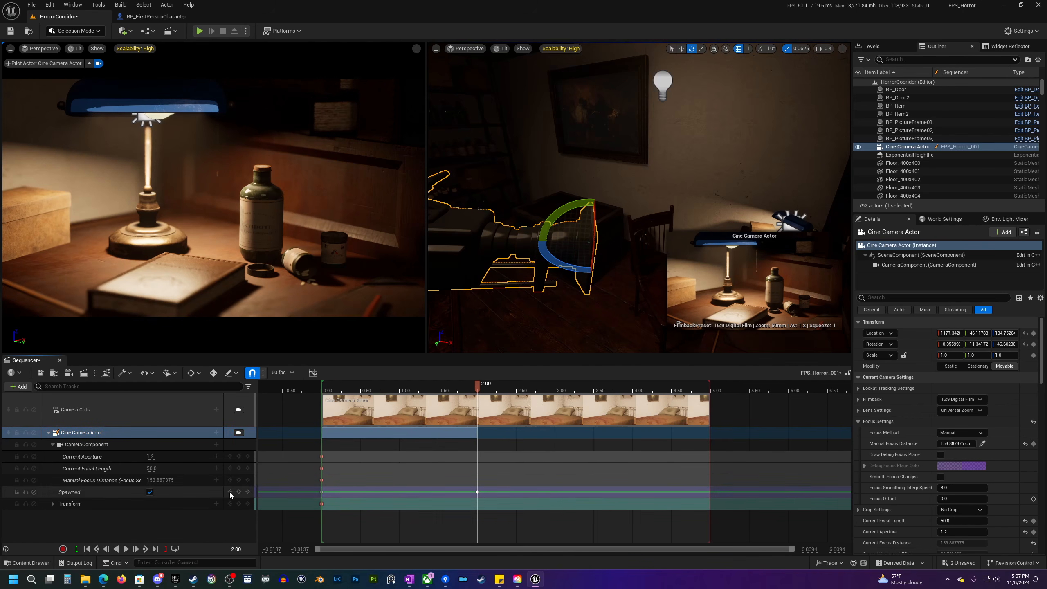
pyautogui.click(150, 492)
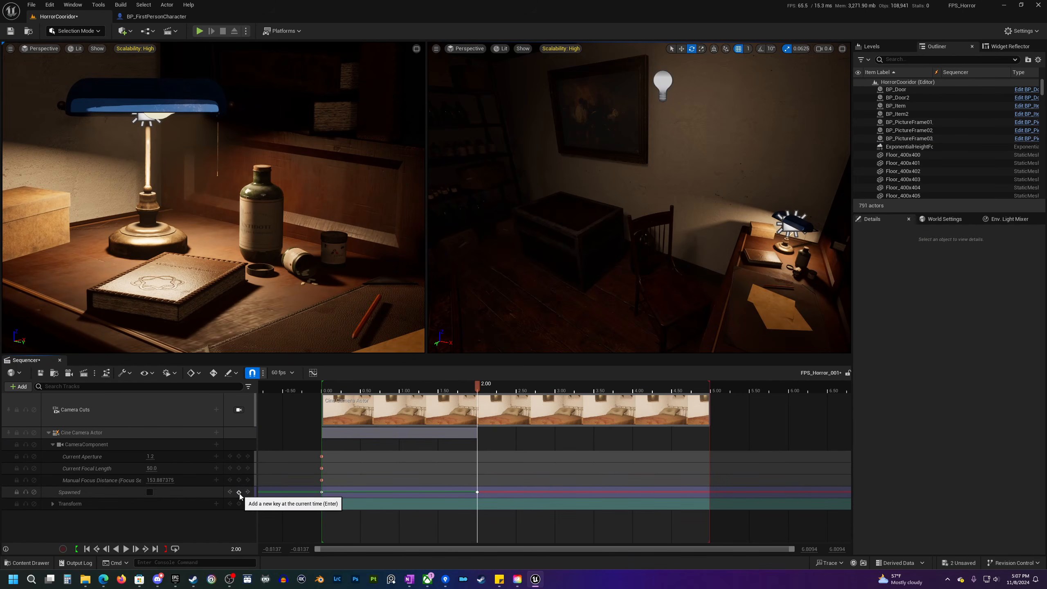
pyautogui.click(503, 390)
pyautogui.click(500, 391)
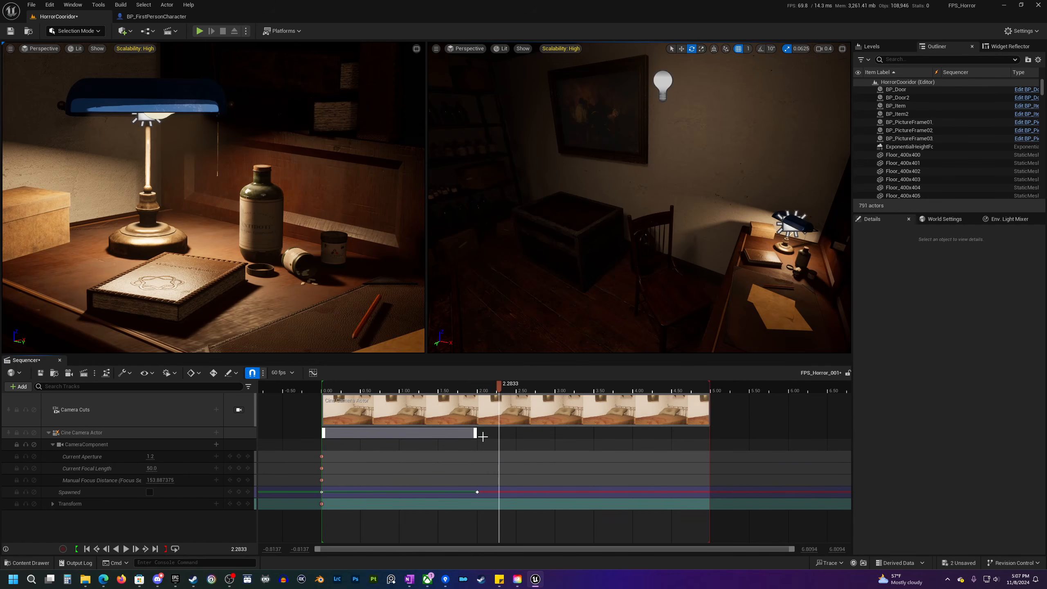
# - Undo the Spawned track changes and return the playhead to 0.00
pyautogui.hotkey('ctrl', 'z')
pyautogui.hotkey('ctrl', 'z')
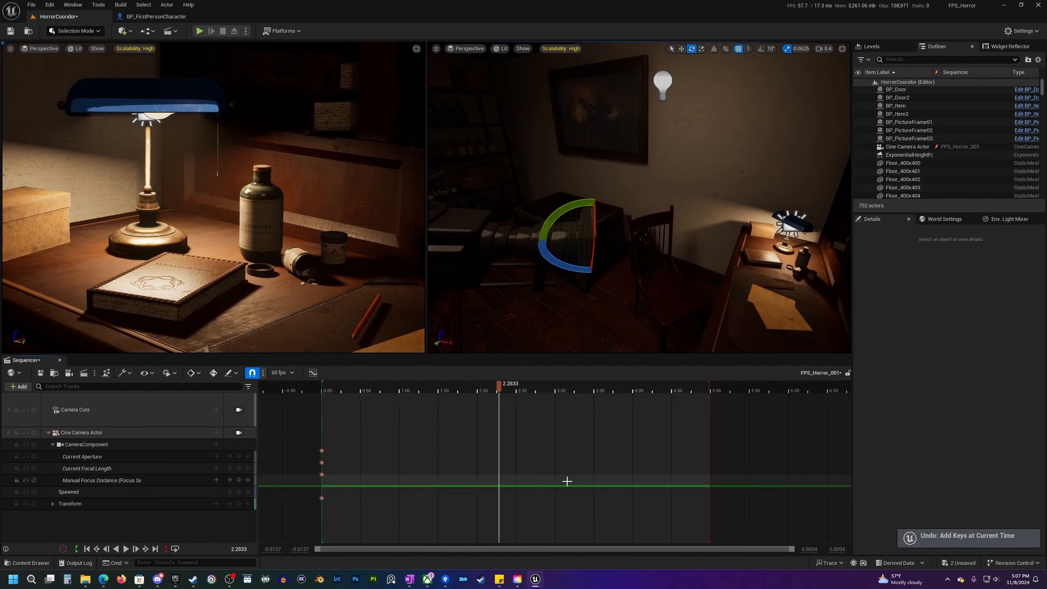
pyautogui.doubleClick(377, 420)
pyautogui.press('Up')
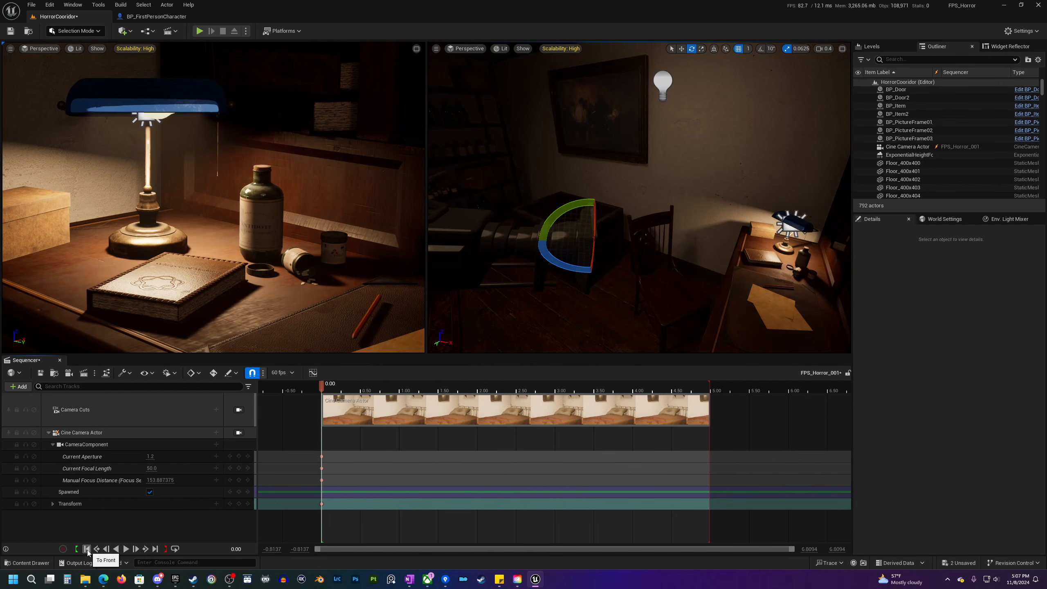
# - Place the sequence playhead at 2.00
pyautogui.moveTo(444, 350); pyautogui.dragTo(444, 350, button='right')
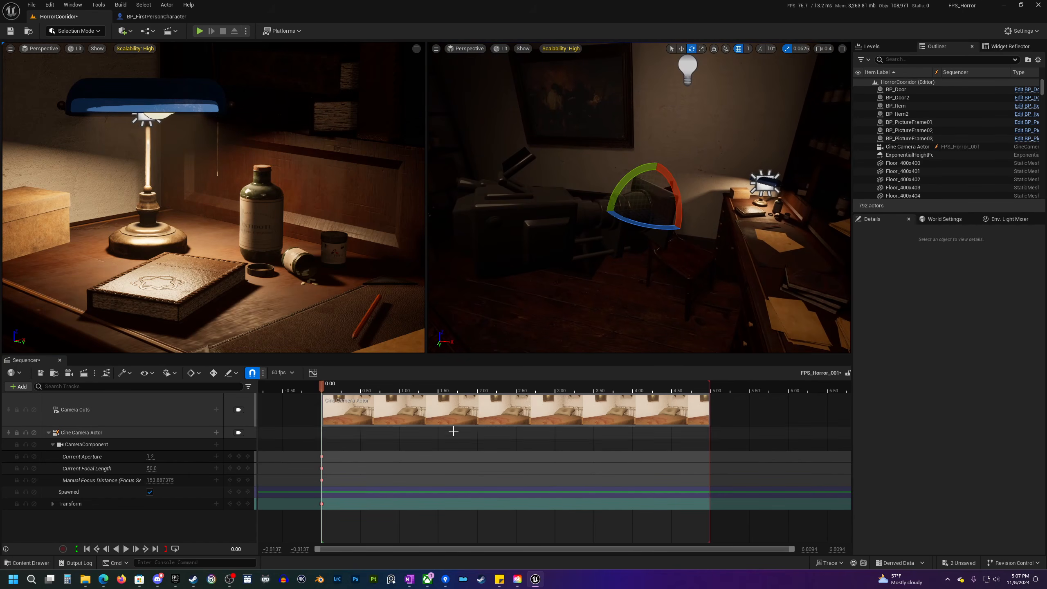
pyautogui.moveTo(565, 325); pyautogui.dragTo(566, 325, button='right')
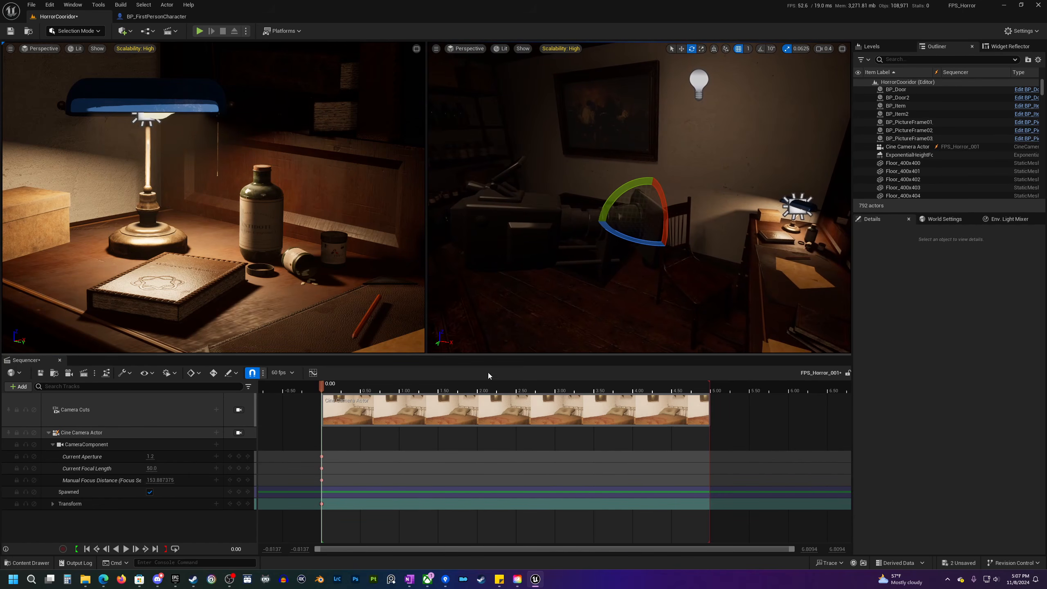
pyautogui.moveTo(617, 302); pyautogui.dragTo(611, 304, button='right')
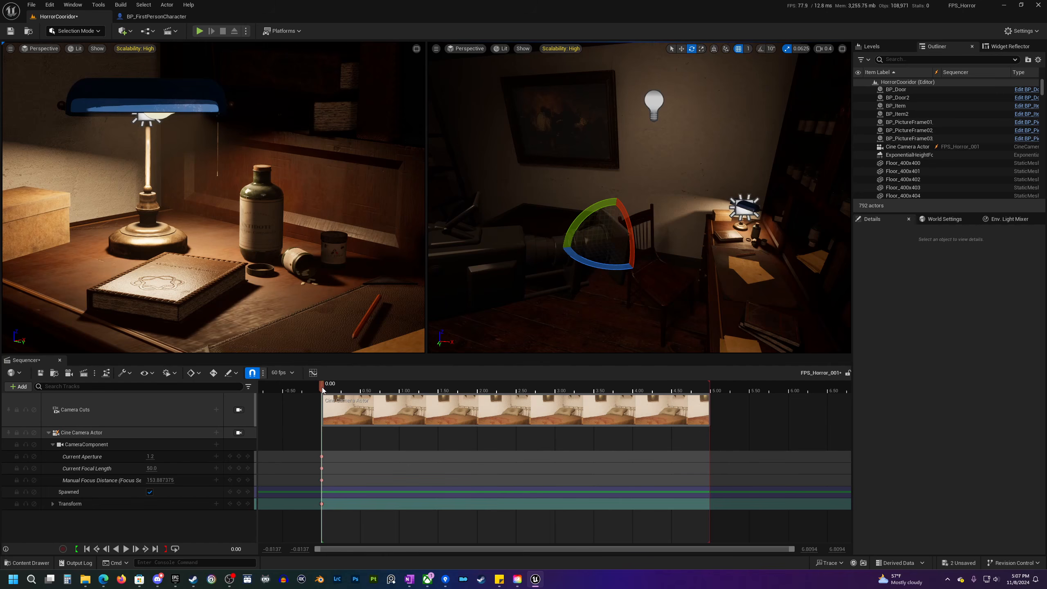
pyautogui.moveTo(323, 389); pyautogui.dragTo(516, 398)
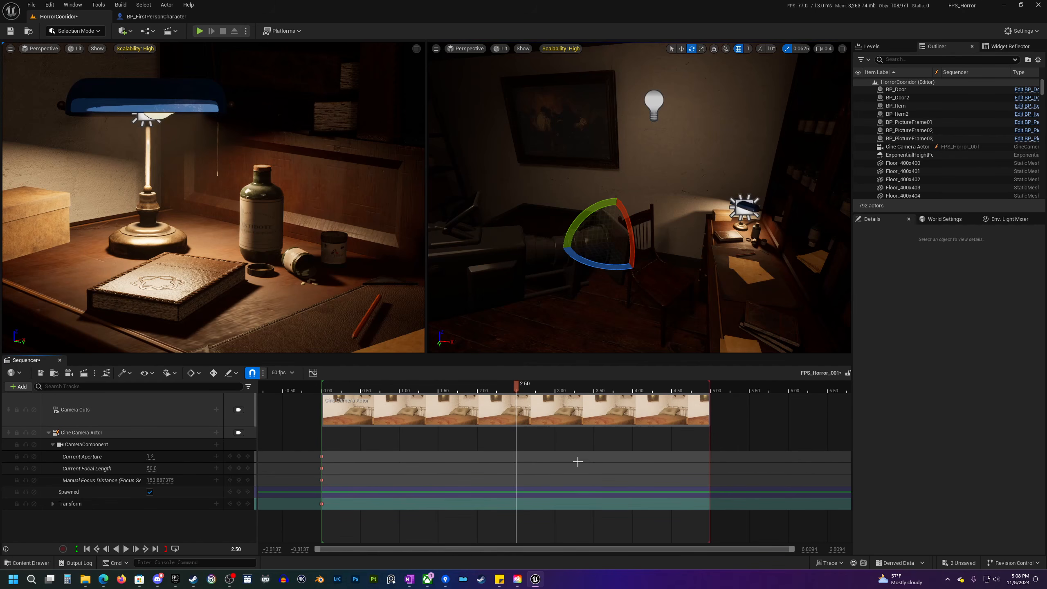
pyautogui.moveTo(518, 386); pyautogui.dragTo(477, 392)
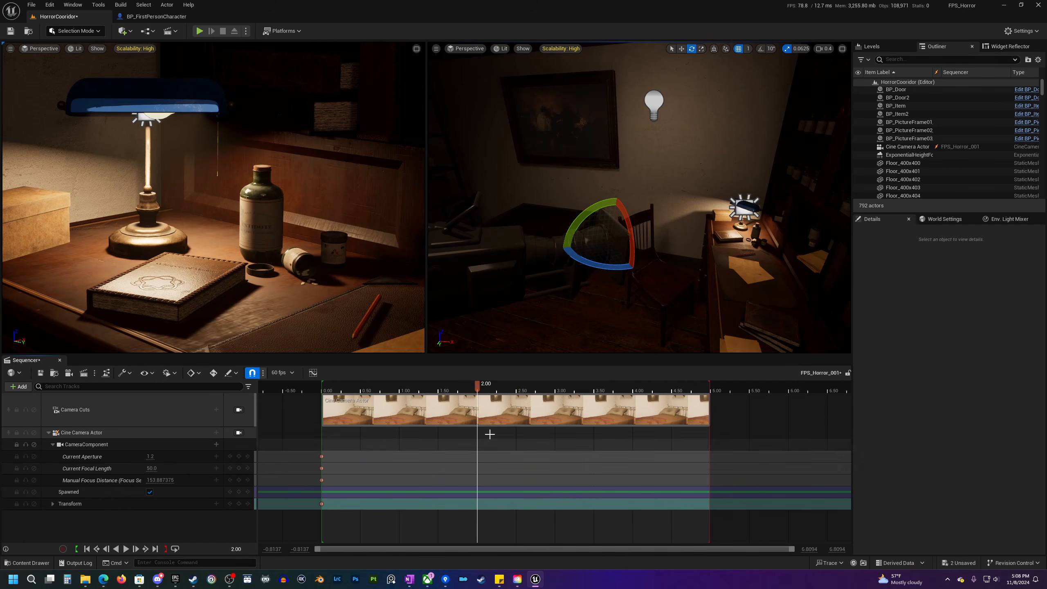
# - Move the Cine Camera Actor back from the desk to about X 1046, Y 92.8, Z 173.1 and key its Transform at 2.00
pyautogui.moveTo(661, 295)
pyautogui.mouseDown(button='right')
pyautogui.moveTo(593, 295)
pyautogui.moveTo(661, 295)
pyautogui.mouseUp(button='right')
pyautogui.press('w')
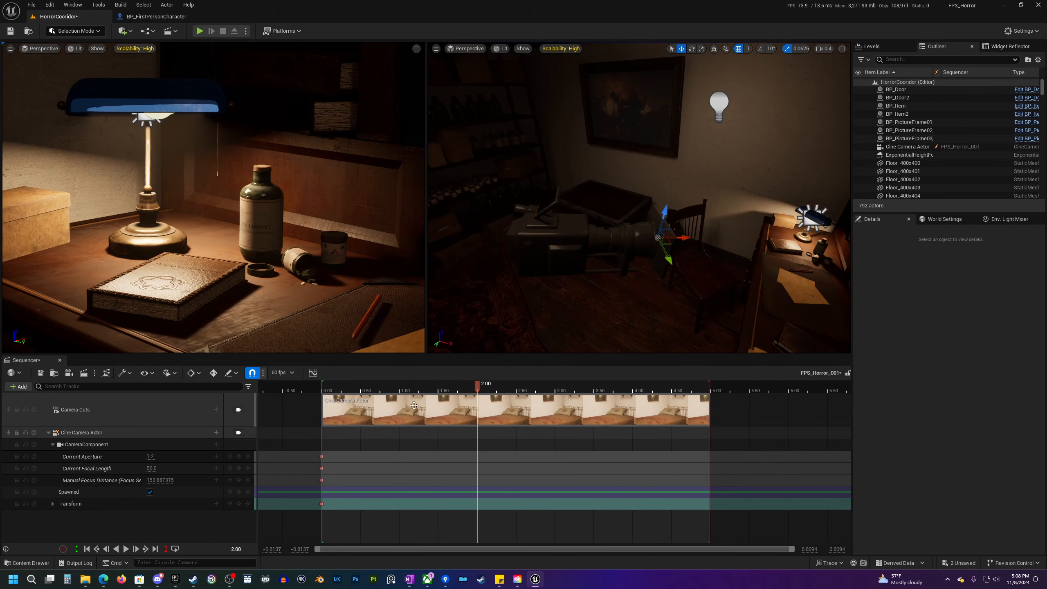
pyautogui.click(570, 237)
pyautogui.moveTo(568, 238); pyautogui.dragTo(608, 230, button='right')
pyautogui.moveTo(622, 235); pyautogui.dragTo(443, 266)
pyautogui.moveTo(577, 276); pyautogui.dragTo(524, 270, button='right')
pyautogui.rightClick(620, 199)
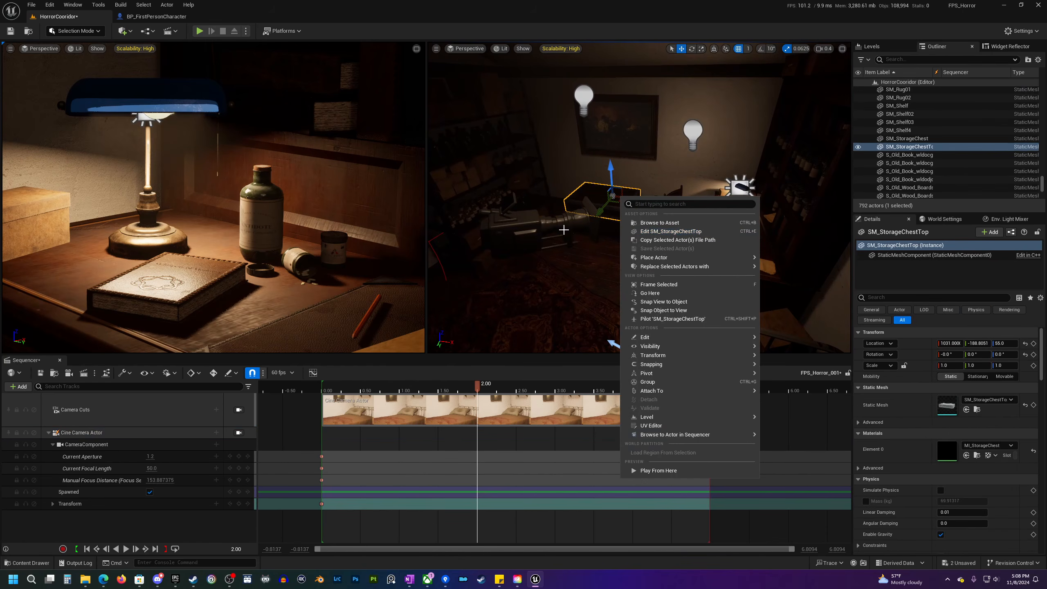
pyautogui.click(522, 229)
pyautogui.moveTo(616, 216); pyautogui.dragTo(530, 242)
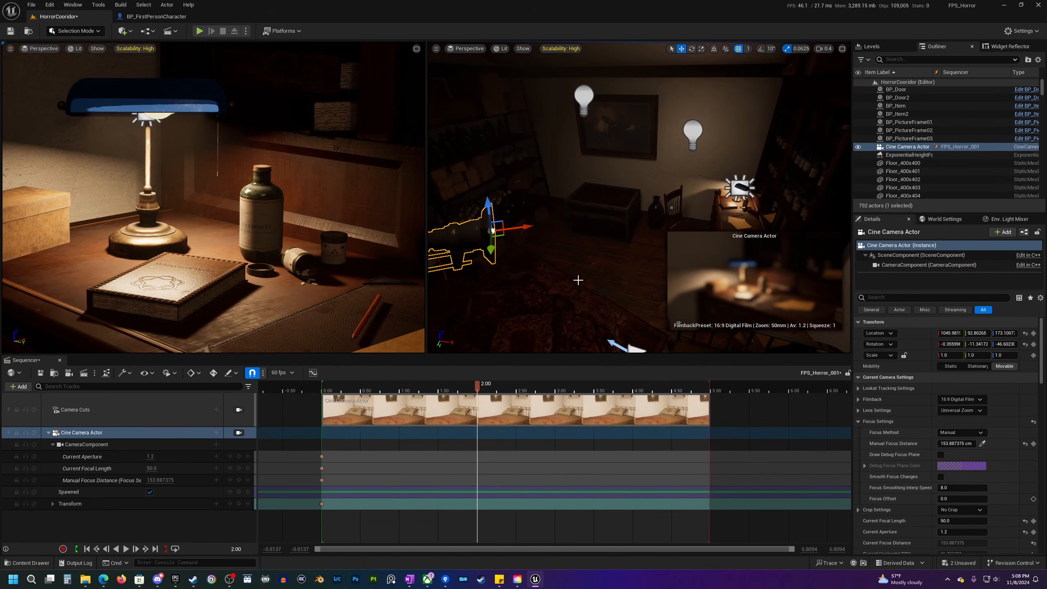
pyautogui.click(240, 503)
# - Look through the Cine Camera Actor in the first viewport and select the upright bottle on the desk
pyautogui.press('w')
pyautogui.moveTo(577, 273); pyautogui.dragTo(676, 297, button='right')
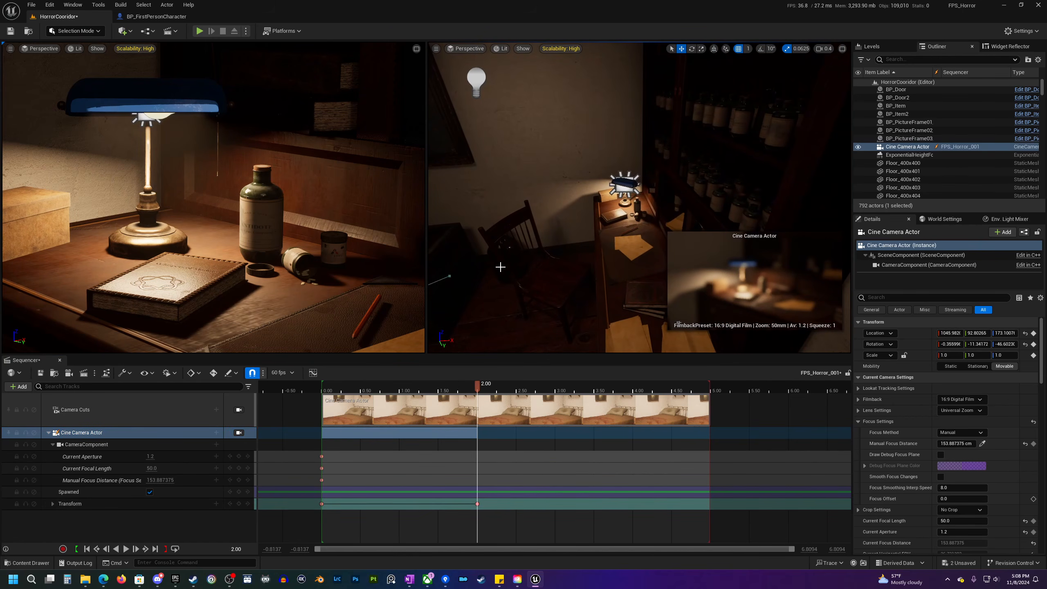
pyautogui.moveTo(506, 267); pyautogui.dragTo(673, 330, button='right')
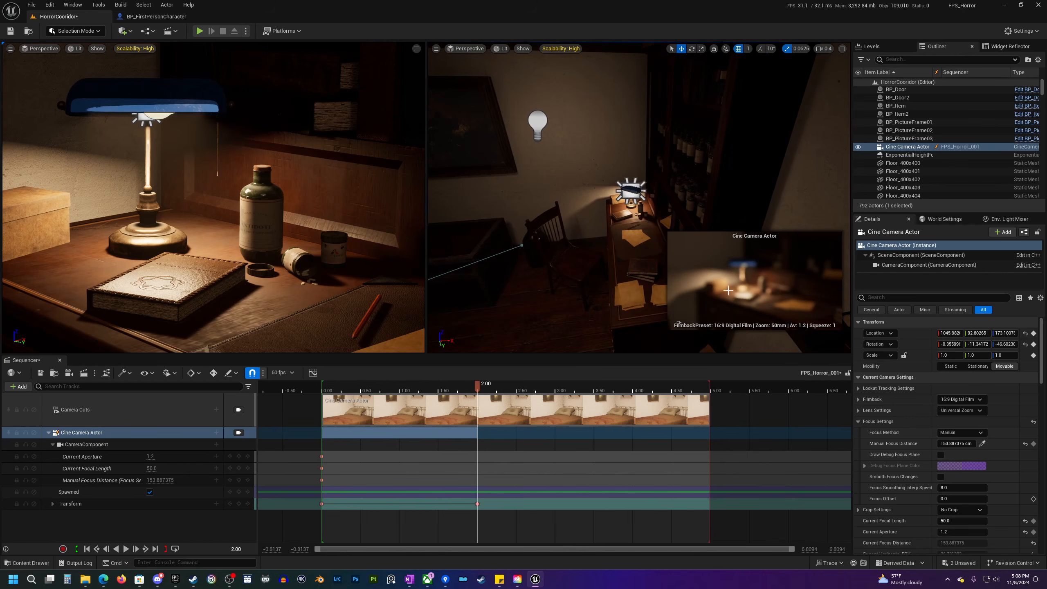
pyautogui.click(37, 49)
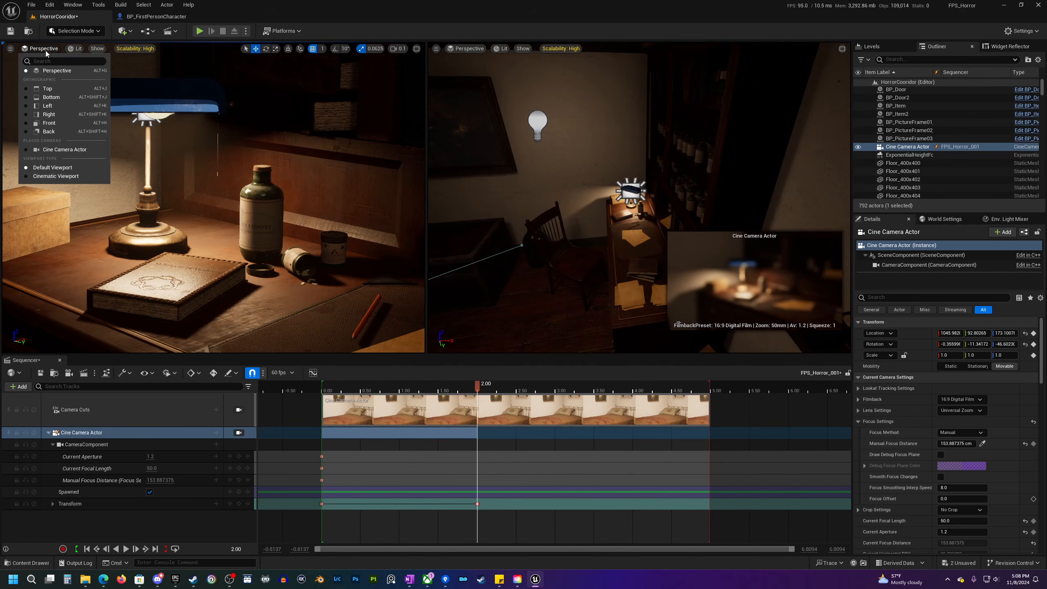
pyautogui.click(62, 151)
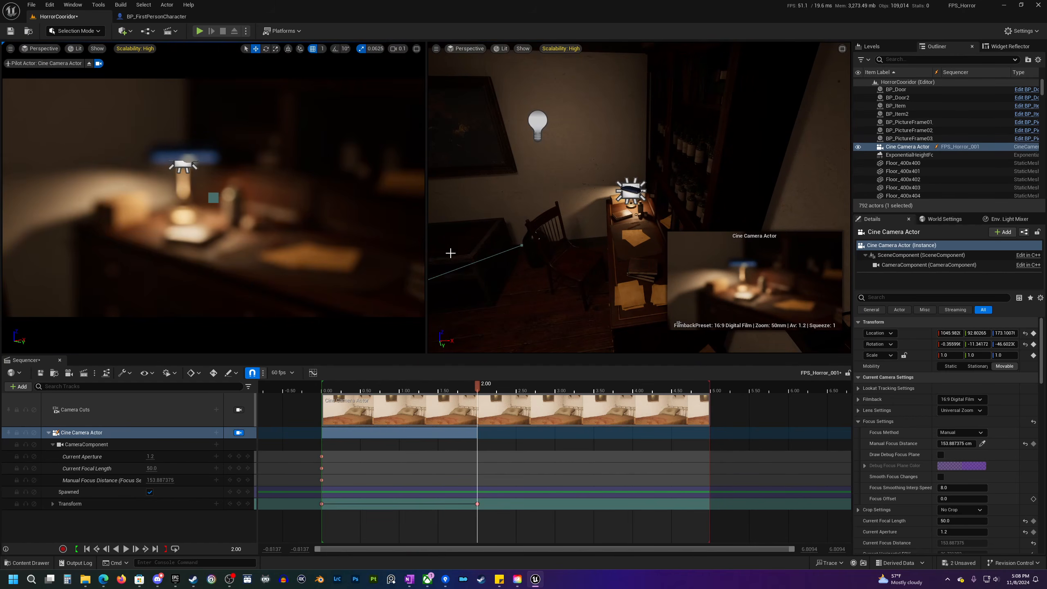
pyautogui.click(242, 224)
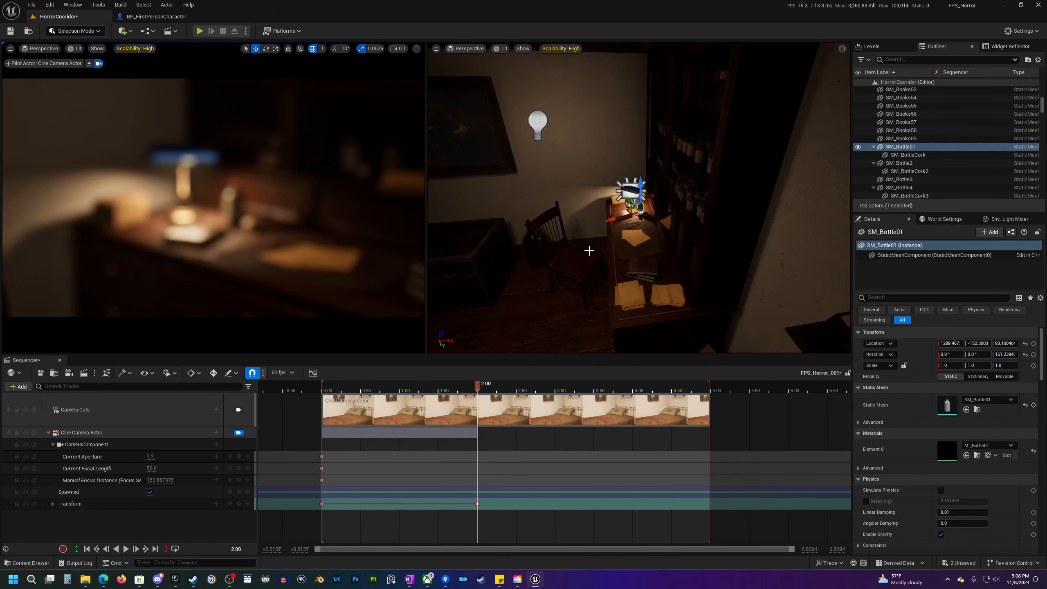
# - Select the Cine Camera Actor in the second viewport
pyautogui.moveTo(601, 258); pyautogui.dragTo(676, 252, button='right')
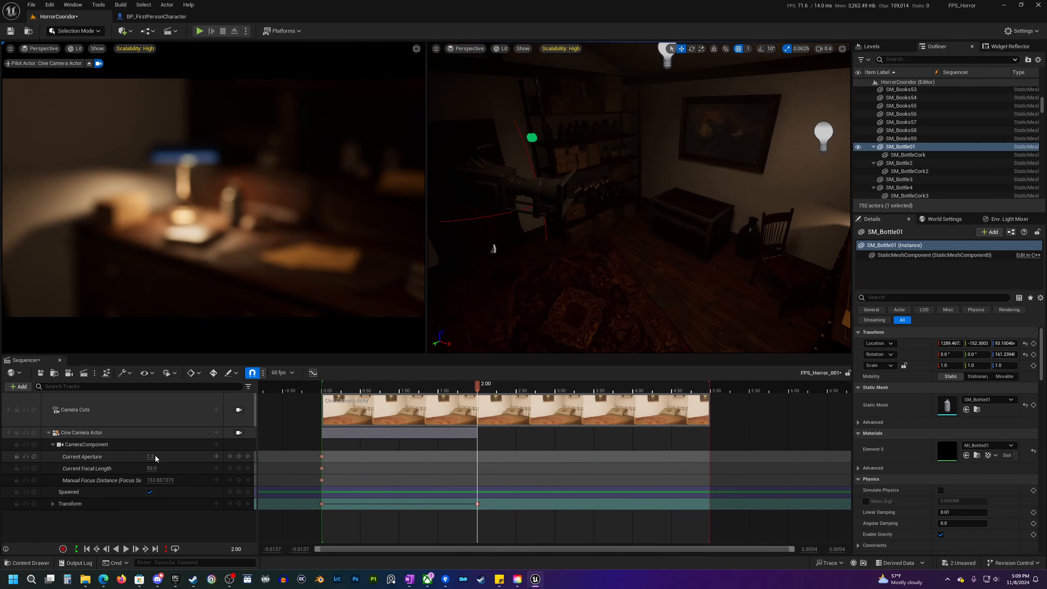
pyautogui.moveTo(536, 289); pyautogui.dragTo(668, 305, button='right')
pyautogui.press('w')
pyautogui.scroll(-2, 676, 288)
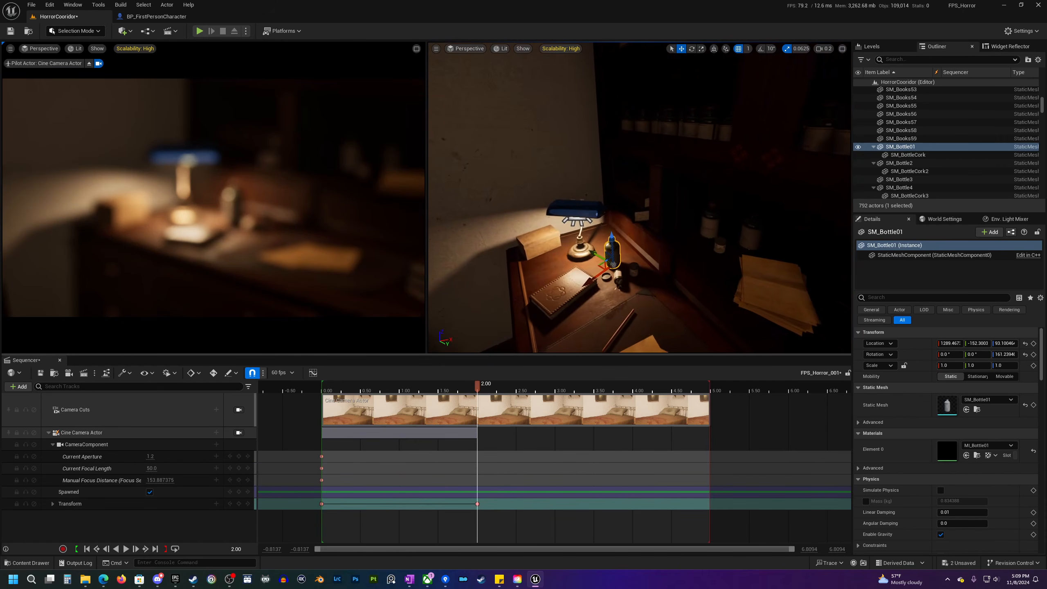
pyautogui.moveTo(668, 251); pyautogui.dragTo(652, 255, button='right')
pyautogui.press('w')
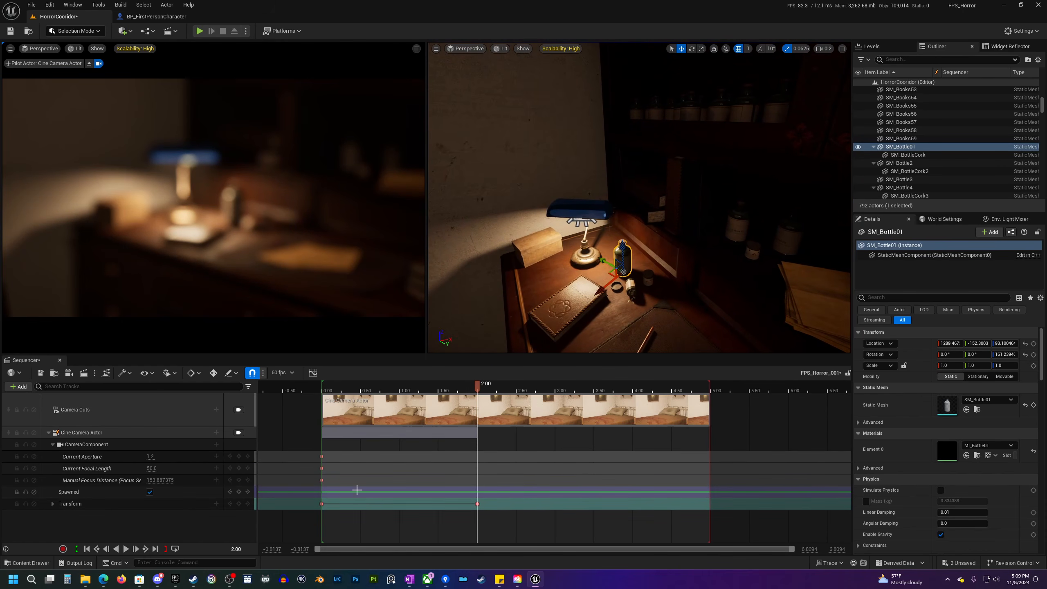
pyautogui.moveTo(563, 267); pyautogui.dragTo(462, 240, button='right')
pyautogui.scroll(2, 564, 267)
pyautogui.press('s')
pyautogui.click(601, 141)
# - Sample the upright desk bottle as the camera's focus point and key the Manual Focus Distance of about 349 cm at 2.00
pyautogui.moveTo(601, 141); pyautogui.dragTo(472, 162, button='right')
pyautogui.press('w')
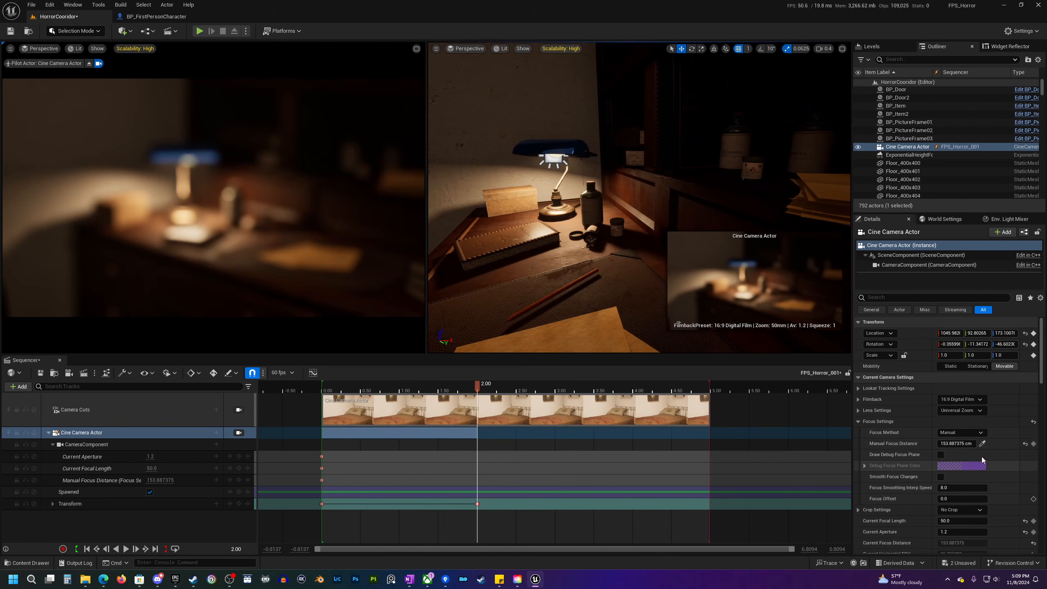
pyautogui.click(983, 444)
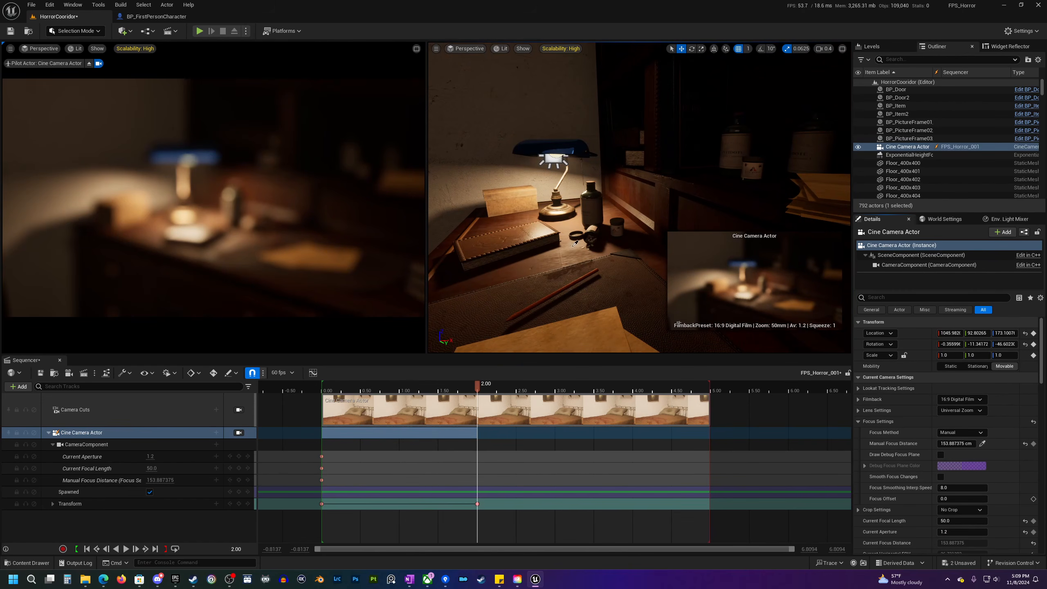
pyautogui.click(590, 202)
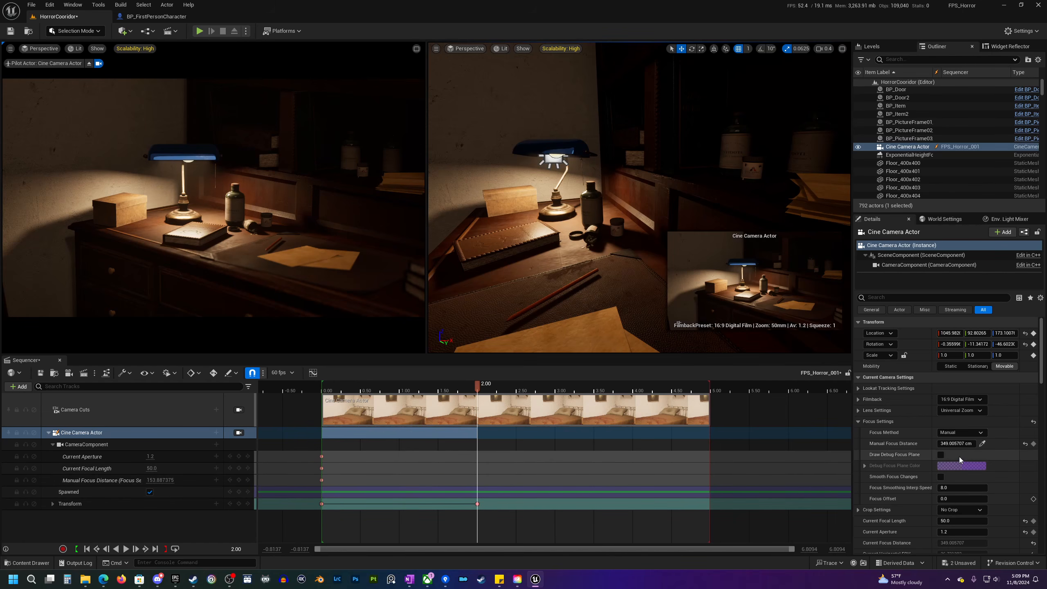
pyautogui.click(239, 480)
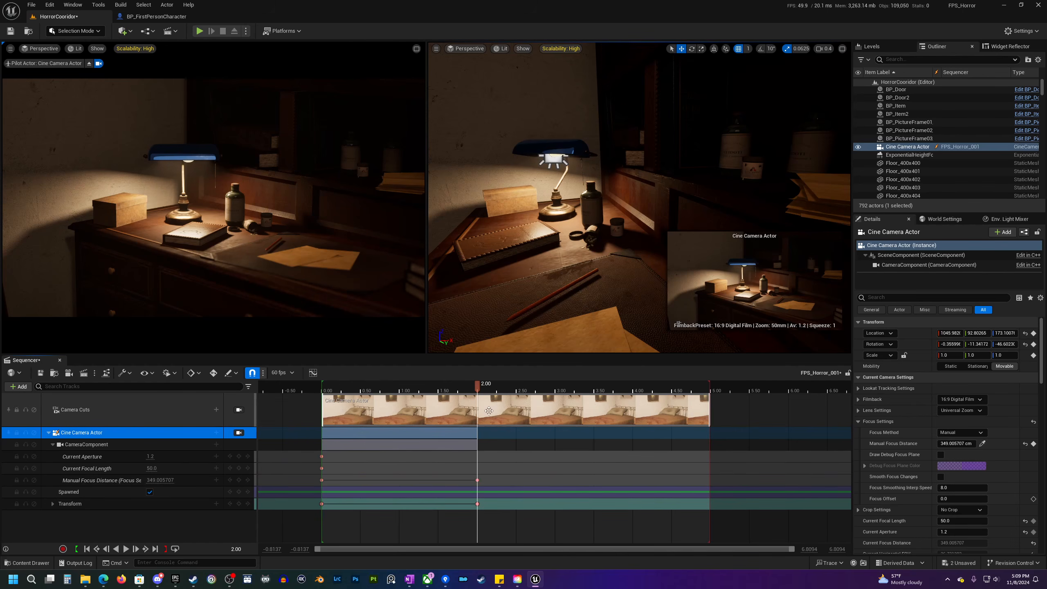
# - End the playback range at 2.00 and play the camera move from 0.00 with looping enabled
pyautogui.moveTo(488, 410); pyautogui.dragTo(357, 410)
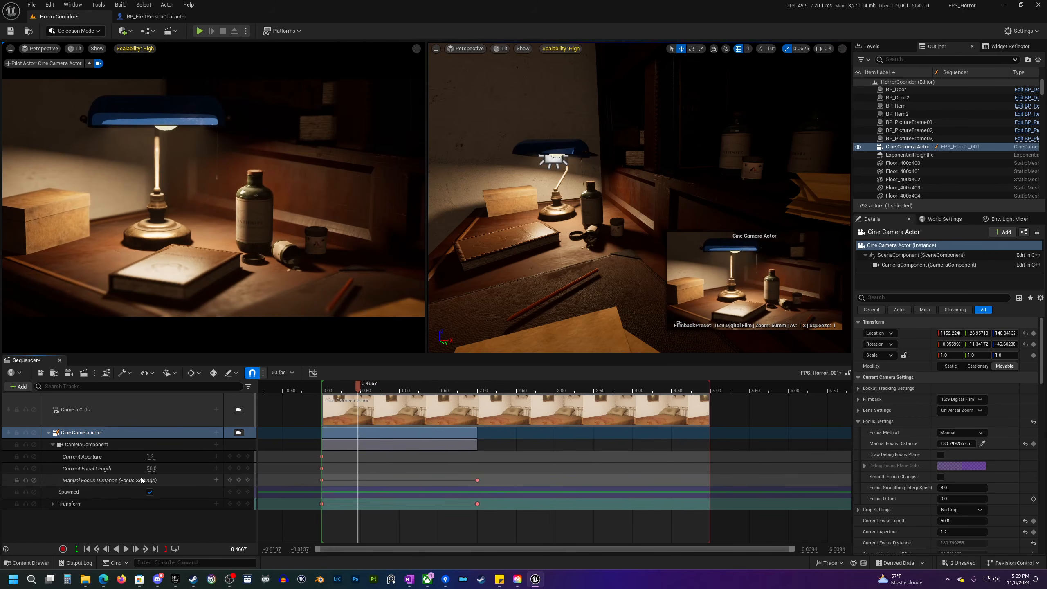
pyautogui.moveTo(361, 391); pyautogui.dragTo(321, 397)
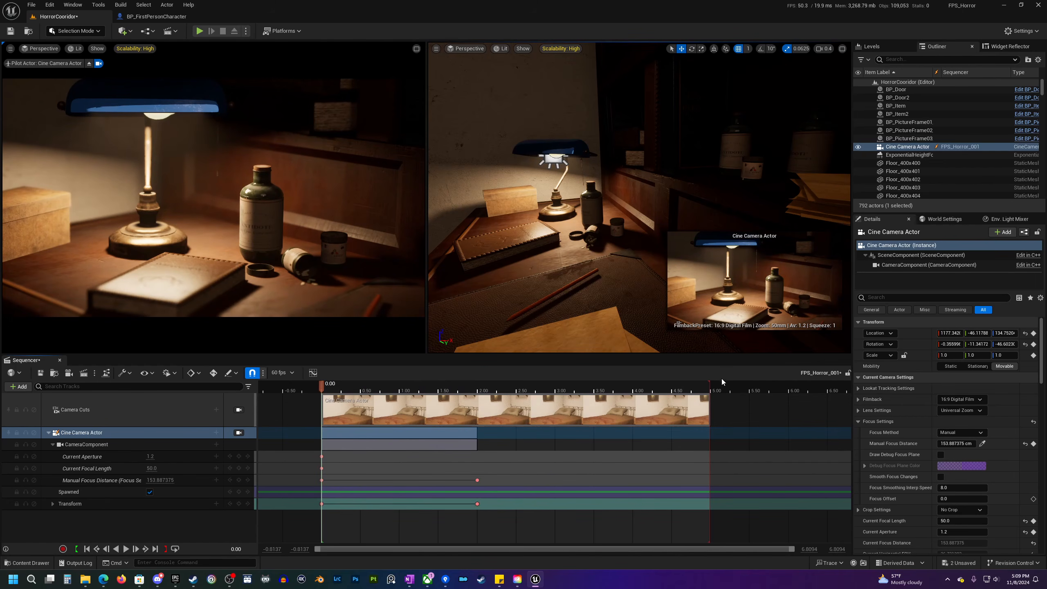
pyautogui.moveTo(708, 387); pyautogui.dragTo(477, 397)
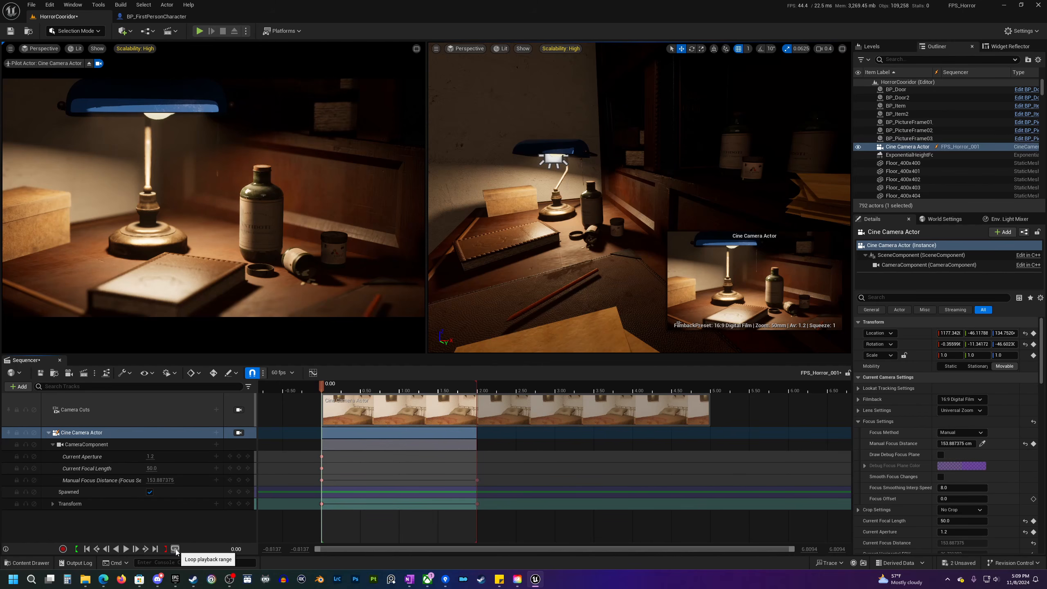
pyautogui.click(176, 548)
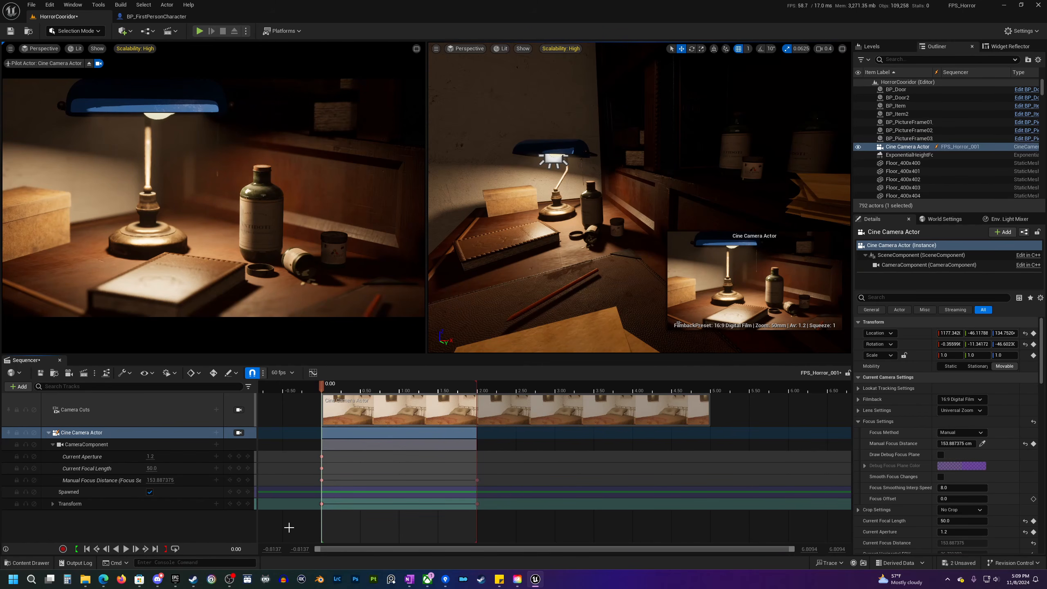
pyautogui.press('space')
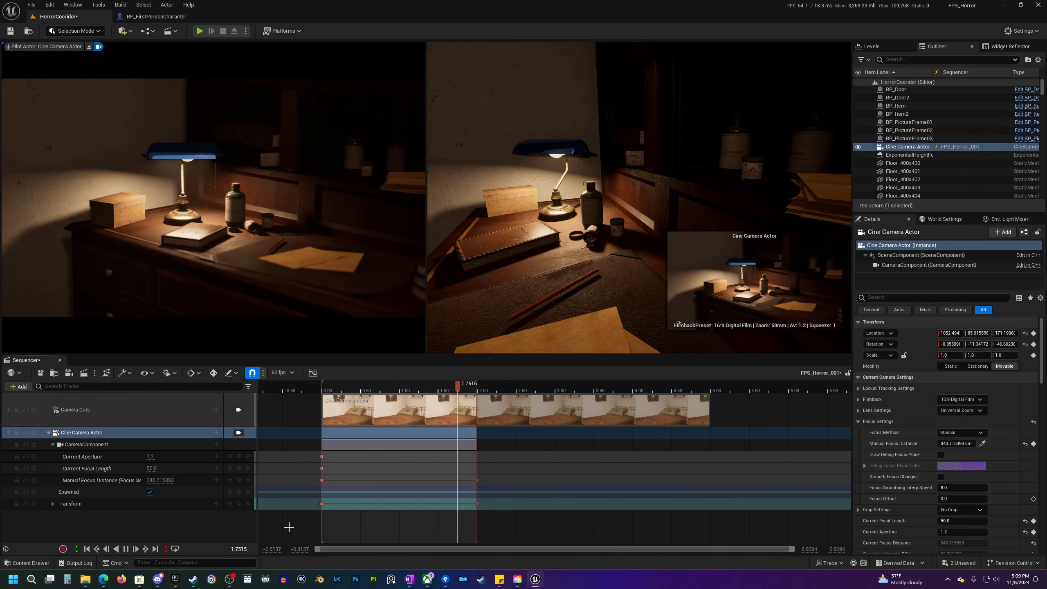
pyautogui.press('space')
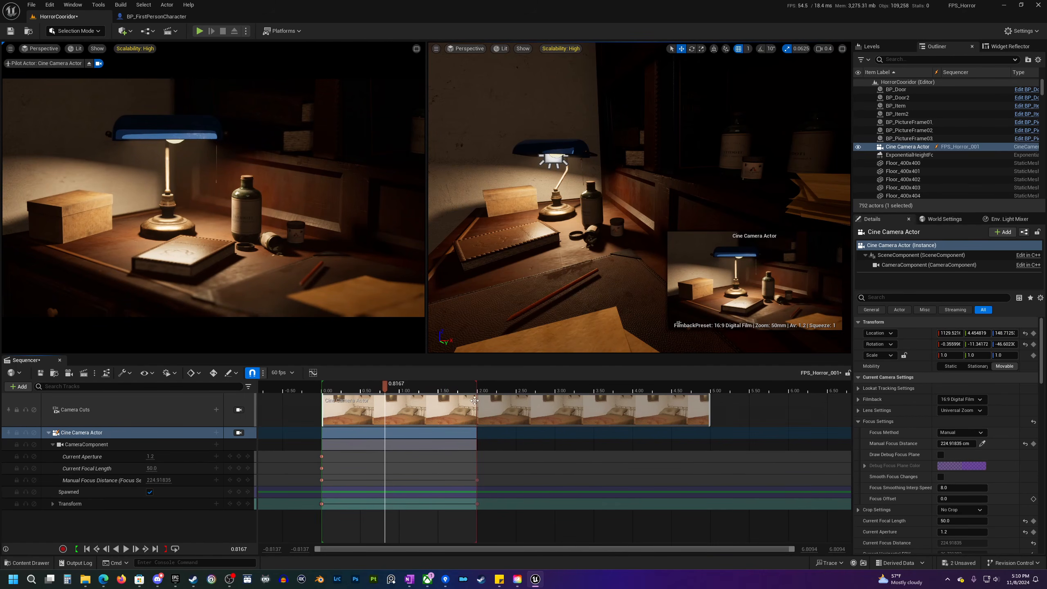
# - Extend the playback range to 4.00 and move the camera's ending focus and Transform keys to 4.00
pyautogui.moveTo(477, 387); pyautogui.dragTo(633, 386)
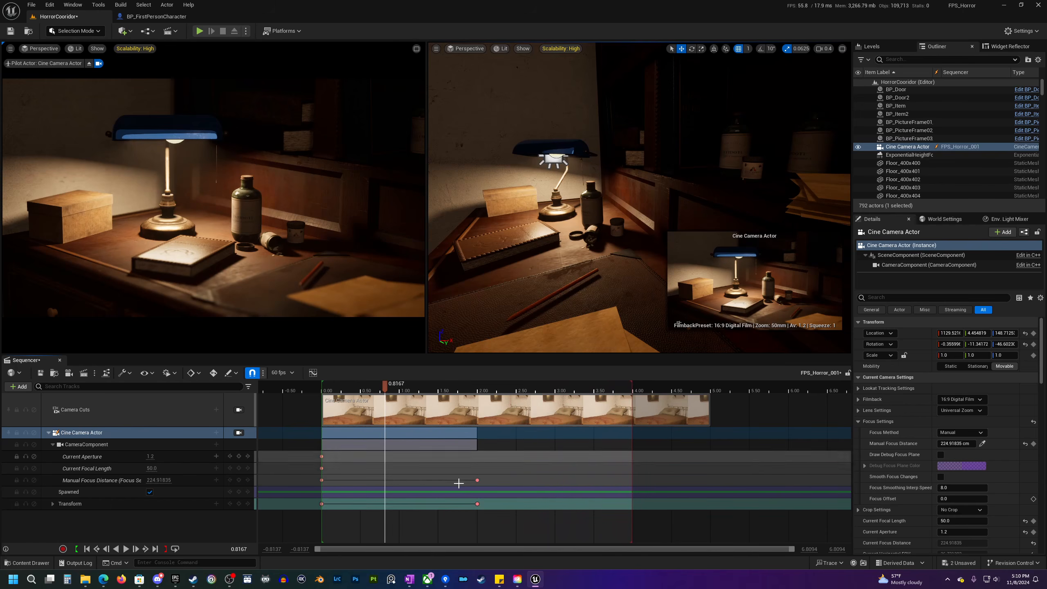
pyautogui.moveTo(494, 509); pyautogui.dragTo(570, 480)
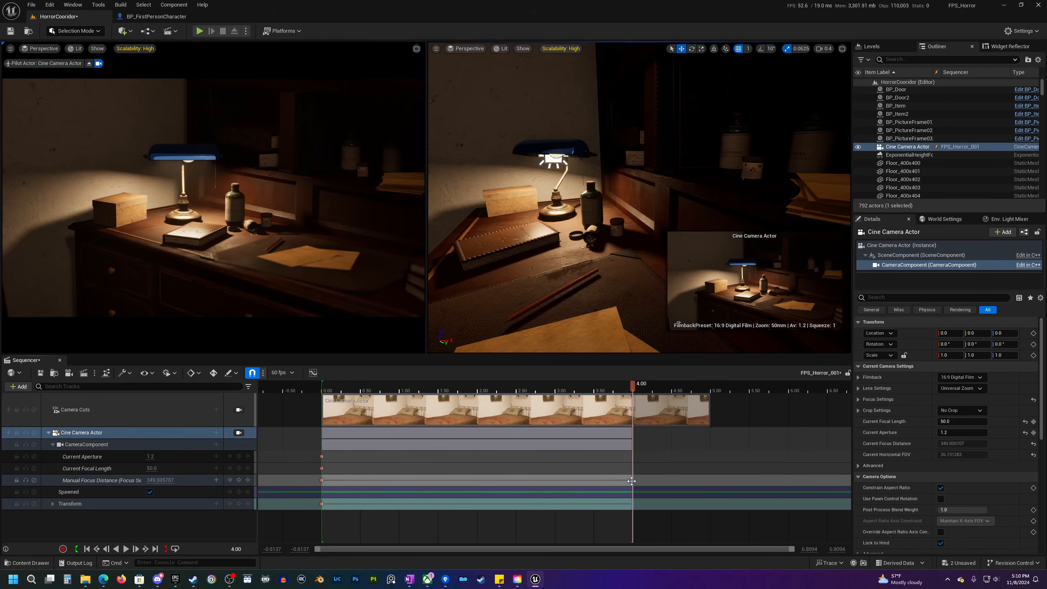
# - Play and scrub the four-second camera move to review its pacing and focus
pyautogui.press('space')
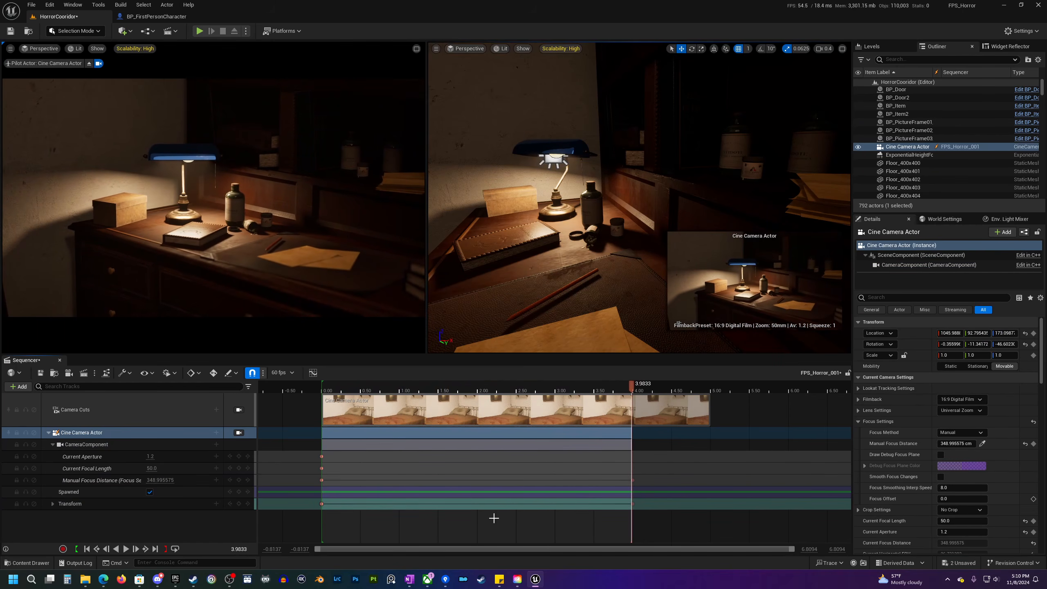
pyautogui.moveTo(633, 390); pyautogui.dragTo(324, 412)
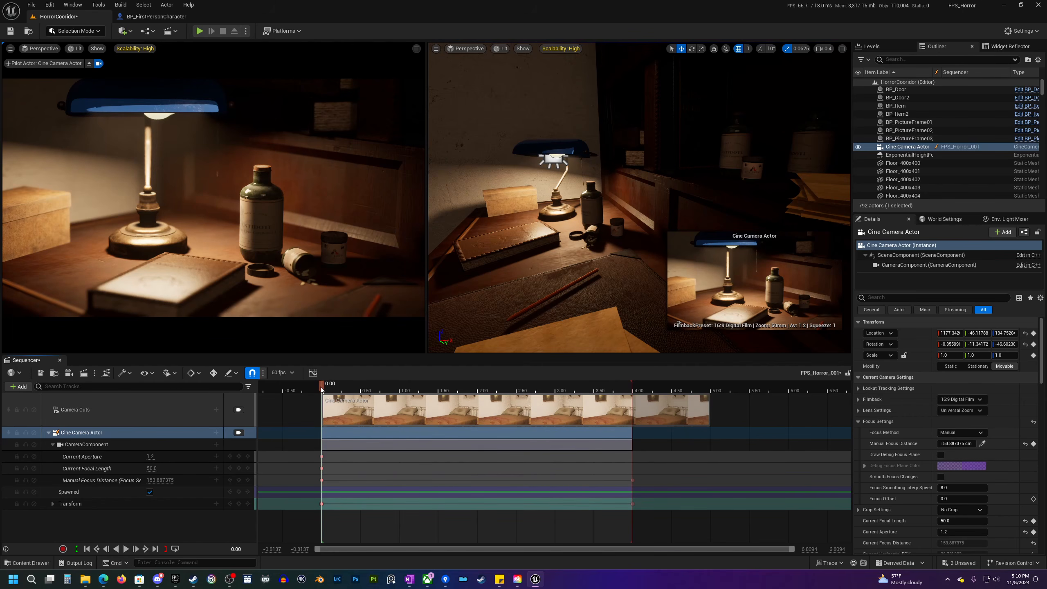
pyautogui.moveTo(329, 389); pyautogui.dragTo(616, 386)
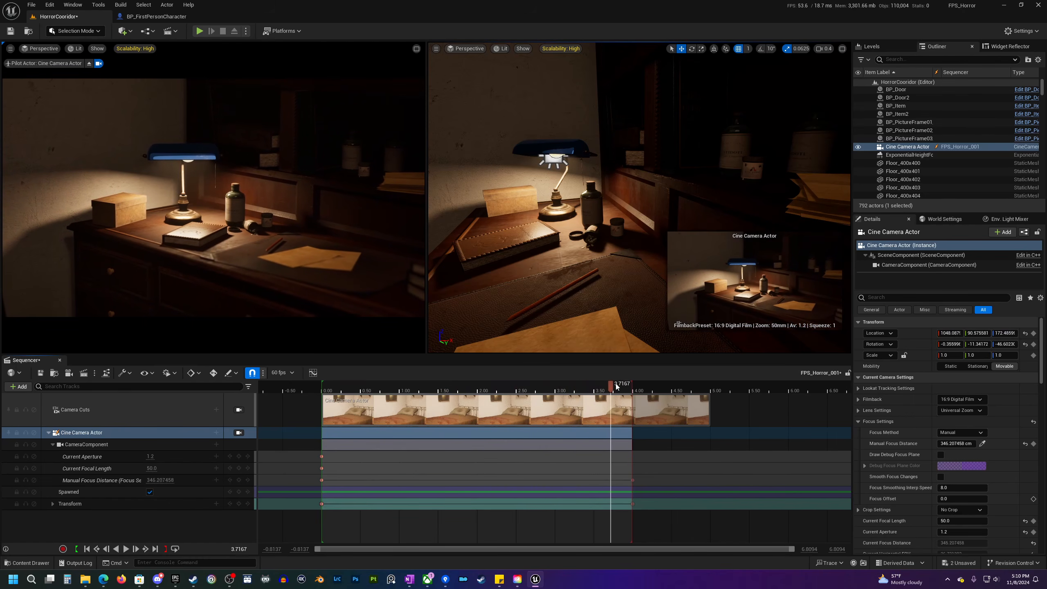
# - Examine the easing of the camera's Transform and focus animation in the curve editor, and close it
pyautogui.click(53, 504)
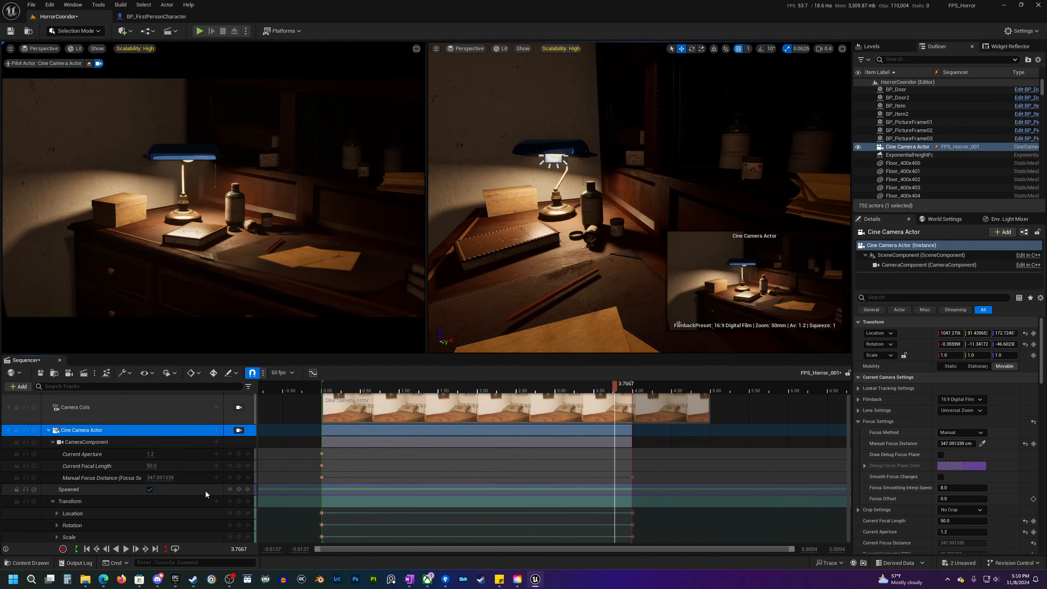
pyautogui.click(56, 513)
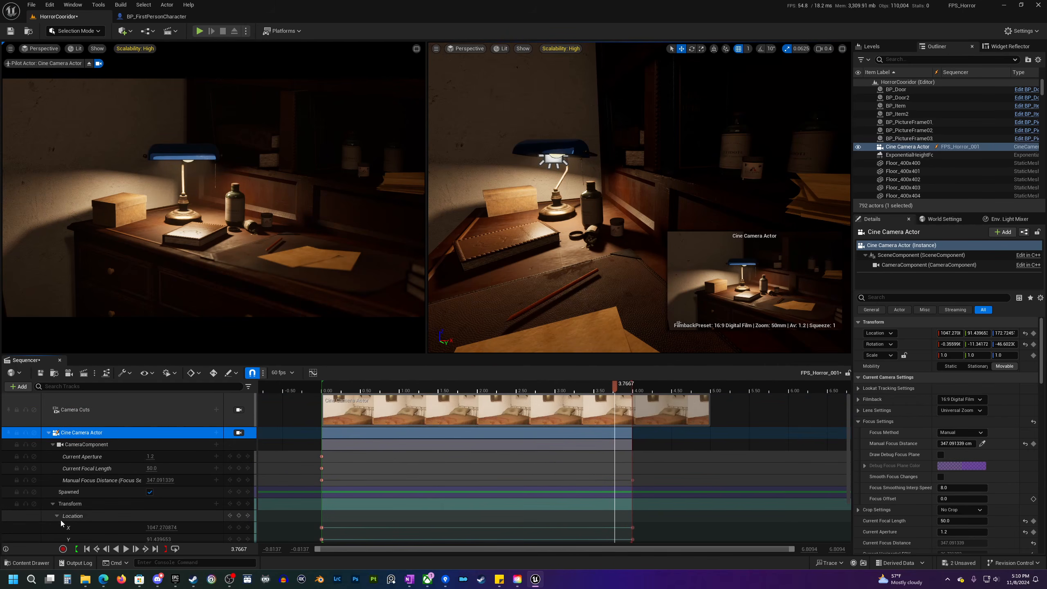
pyautogui.click(313, 373)
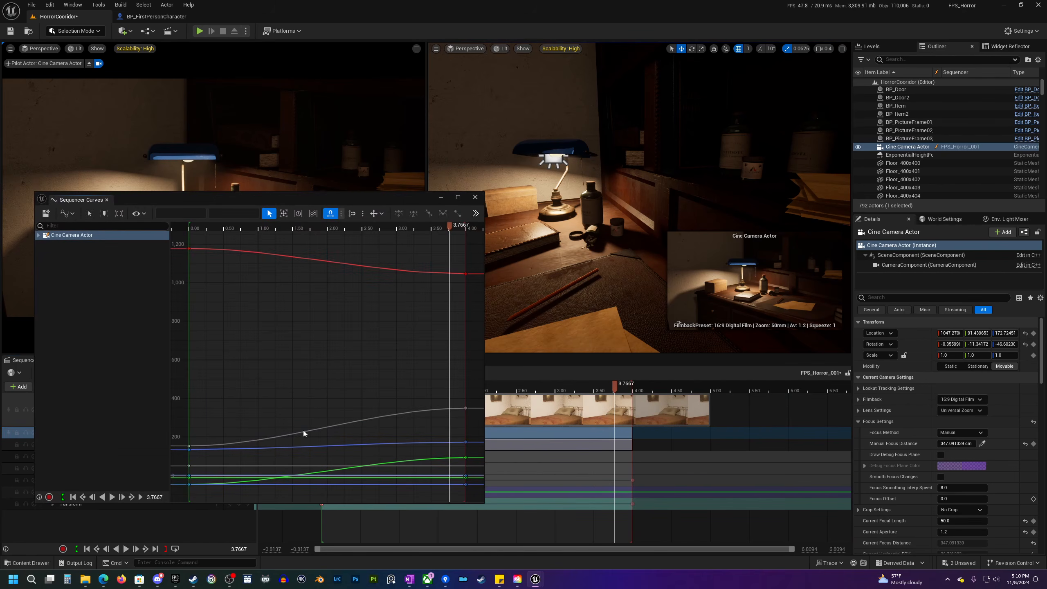
pyautogui.moveTo(329, 199); pyautogui.dragTo(414, 132)
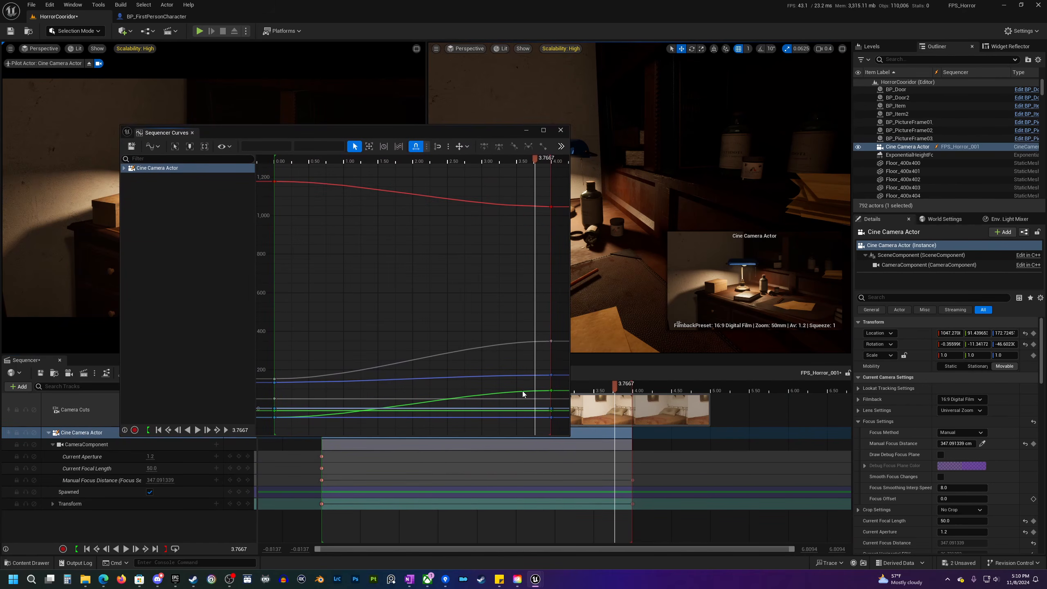
pyautogui.scroll(-3, 528, 392)
pyautogui.moveTo(526, 367); pyautogui.dragTo(357, 338, button='right')
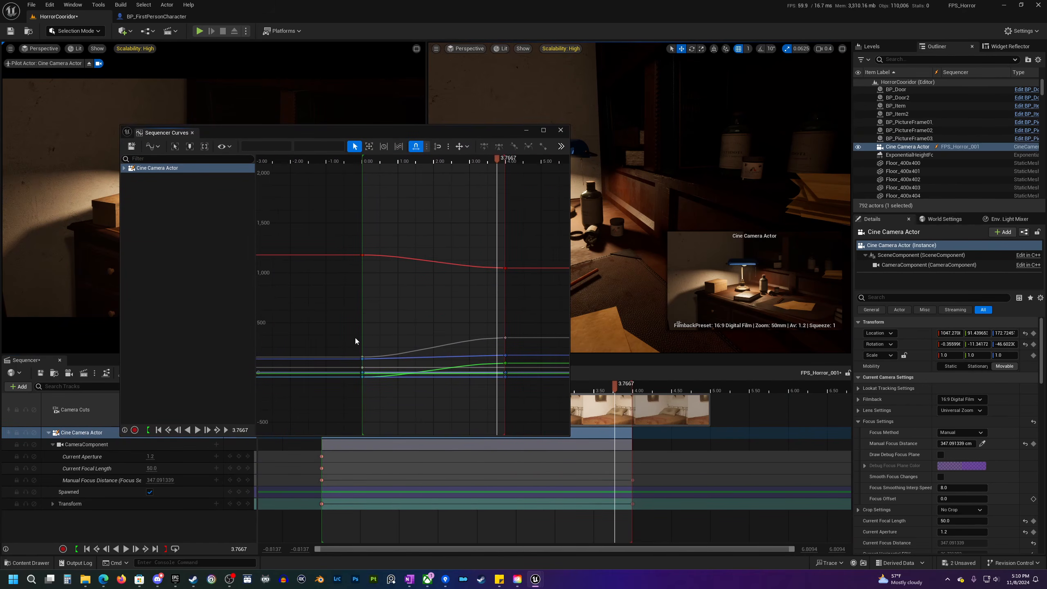
pyautogui.scroll(2, 368, 379)
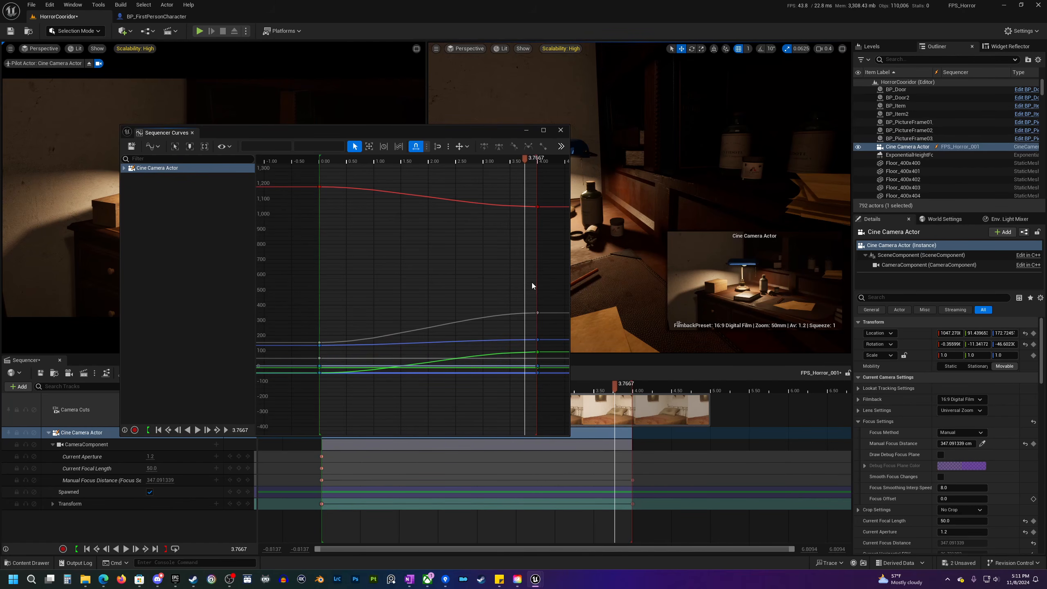
pyautogui.click(561, 130)
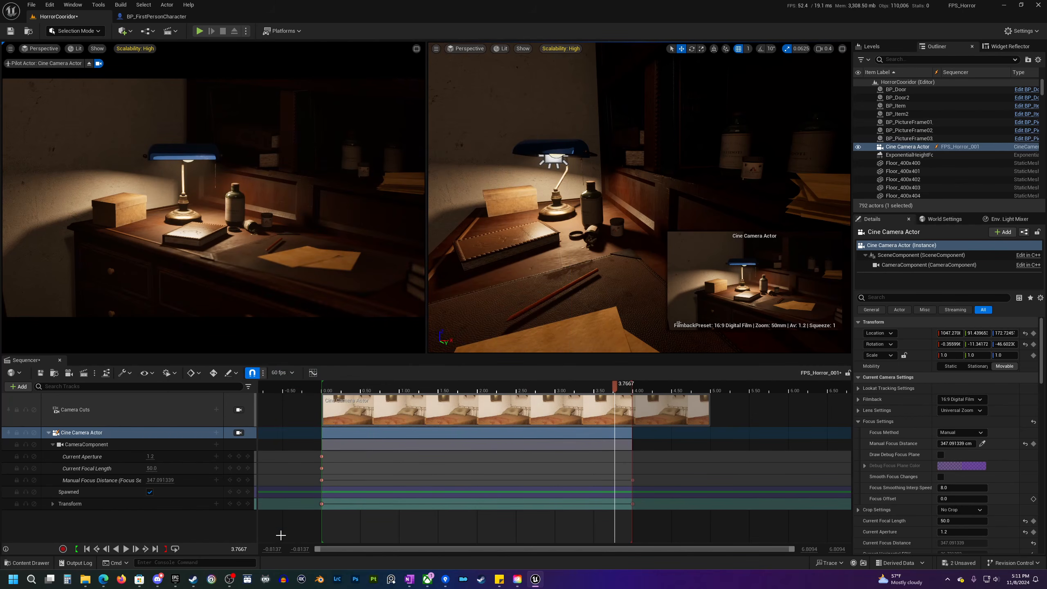
# - Set the interpolation of the camera's Transform keys to Linear
pyautogui.click(664, 499)
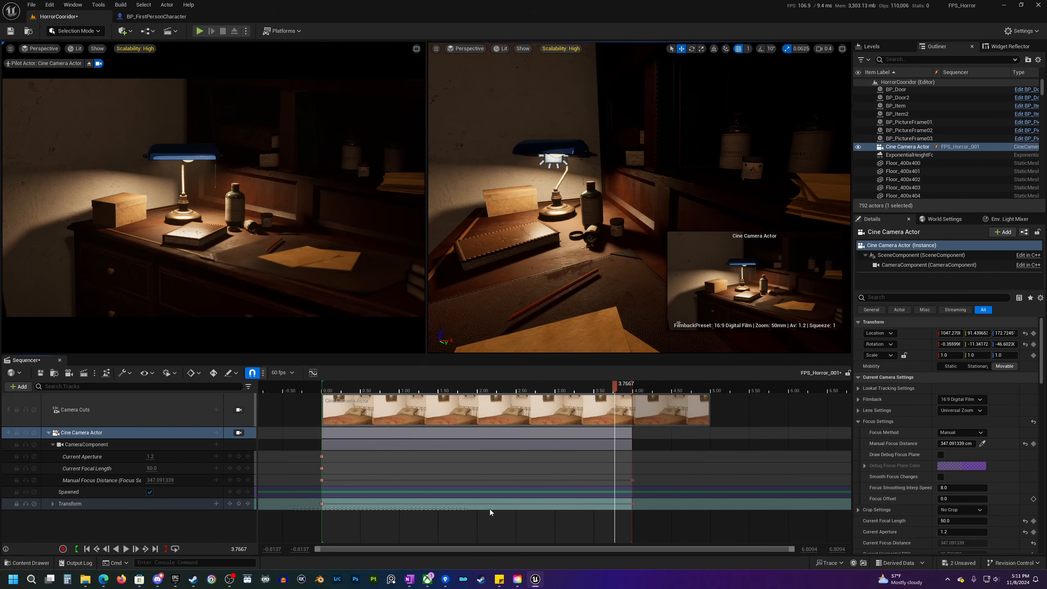
pyautogui.moveTo(648, 503); pyautogui.dragTo(647, 503)
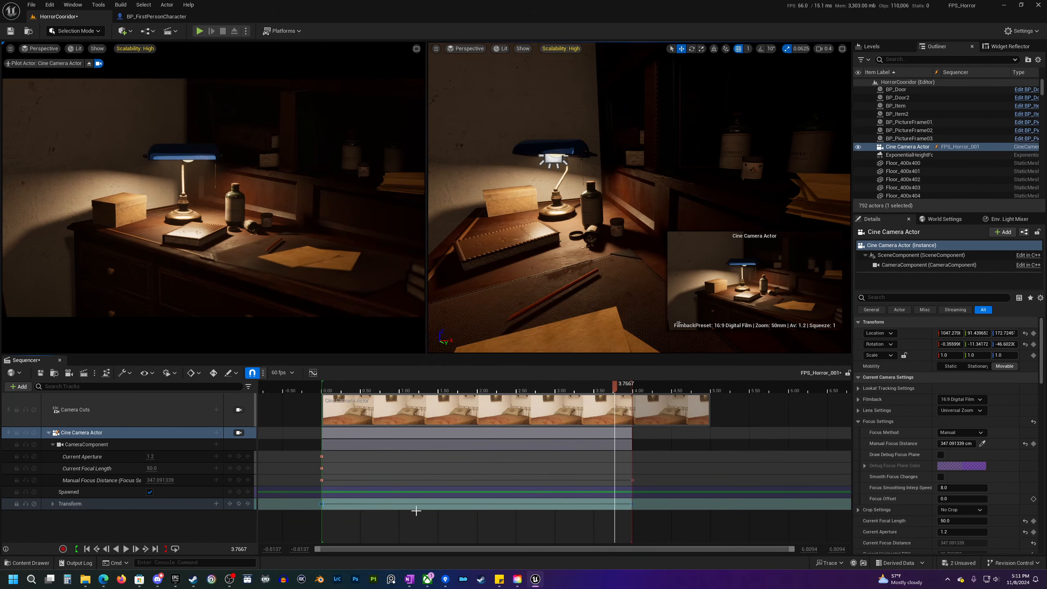
pyautogui.rightClick(321, 502)
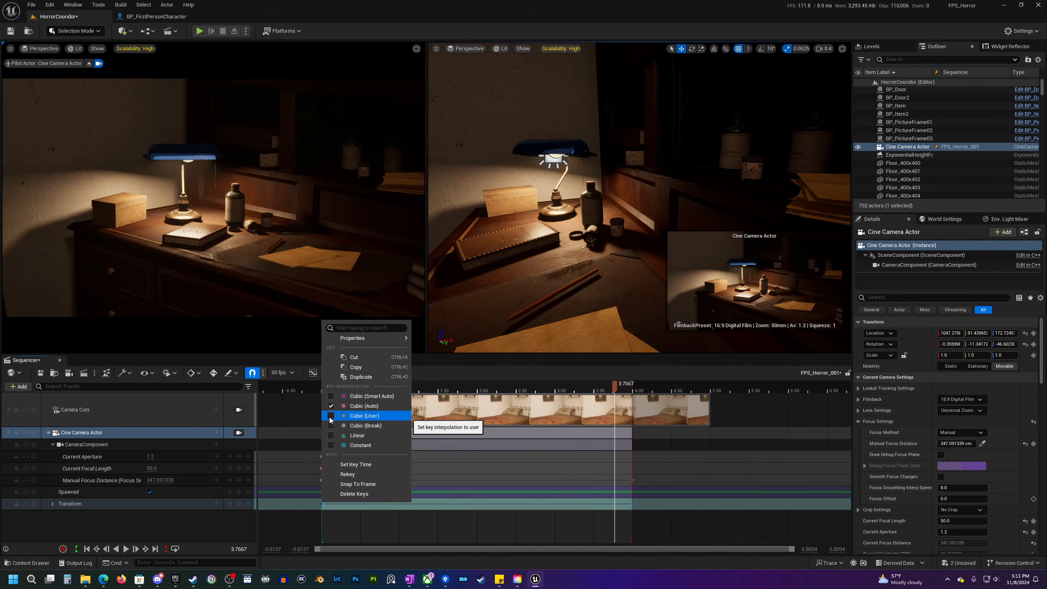
pyautogui.click(333, 438)
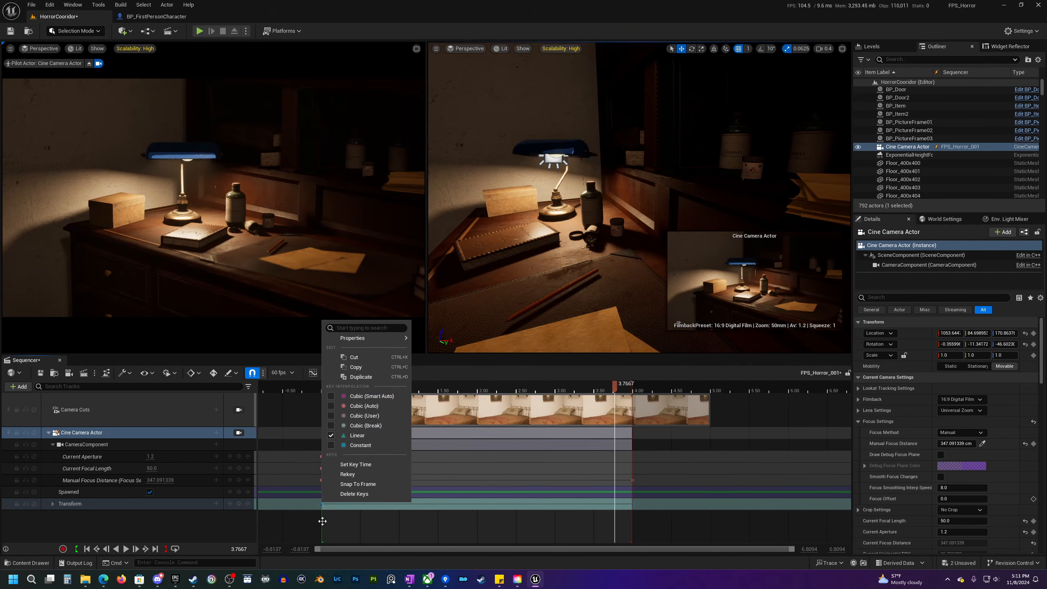
pyautogui.click(294, 534)
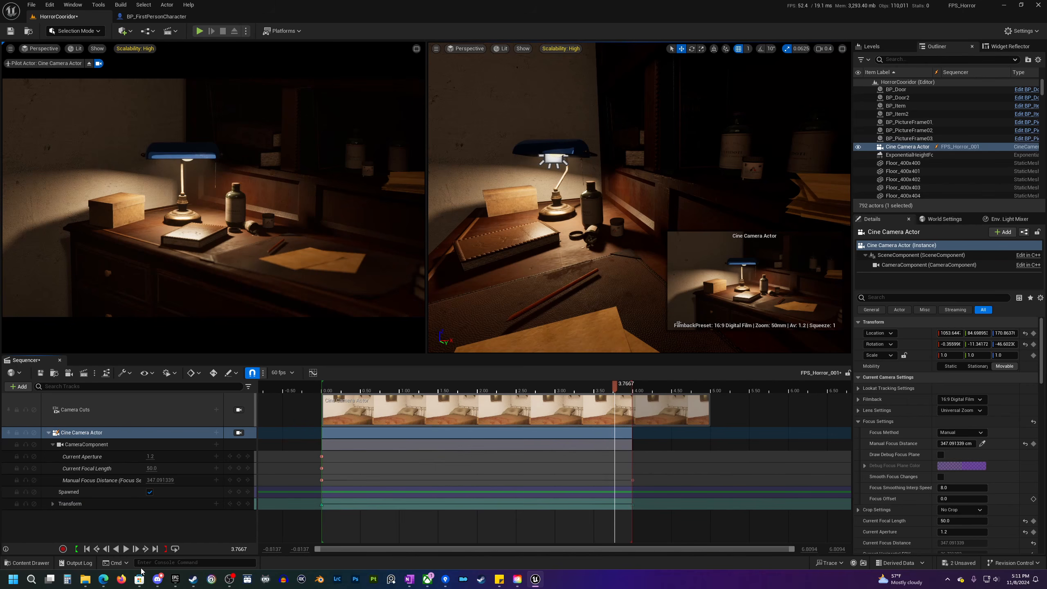
# - Play the camera move from the start and scrub to its end to check the linear motion
pyautogui.click(87, 548)
pyautogui.press('space')
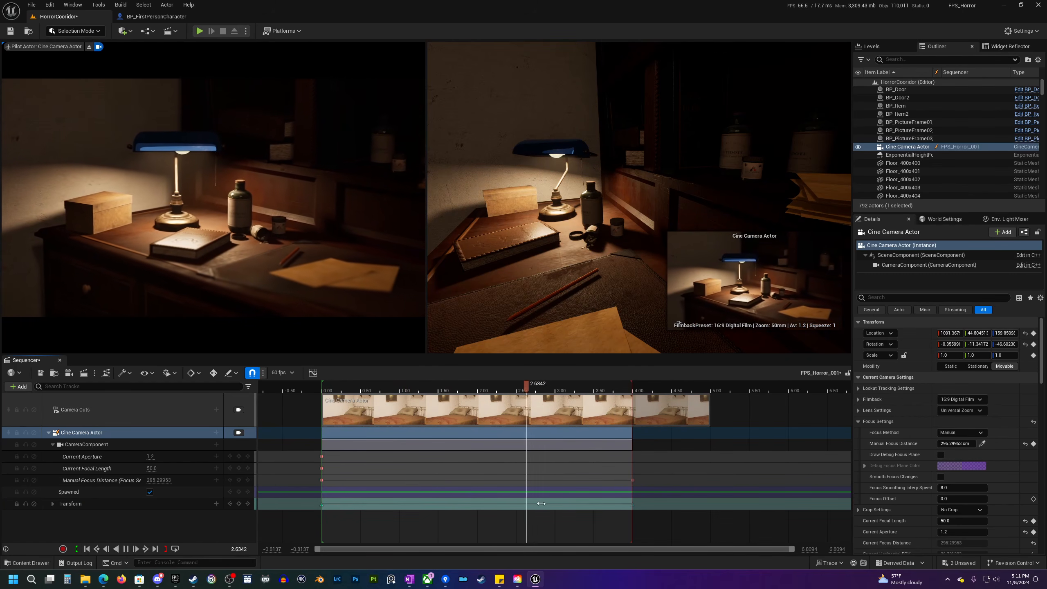
pyautogui.press('space')
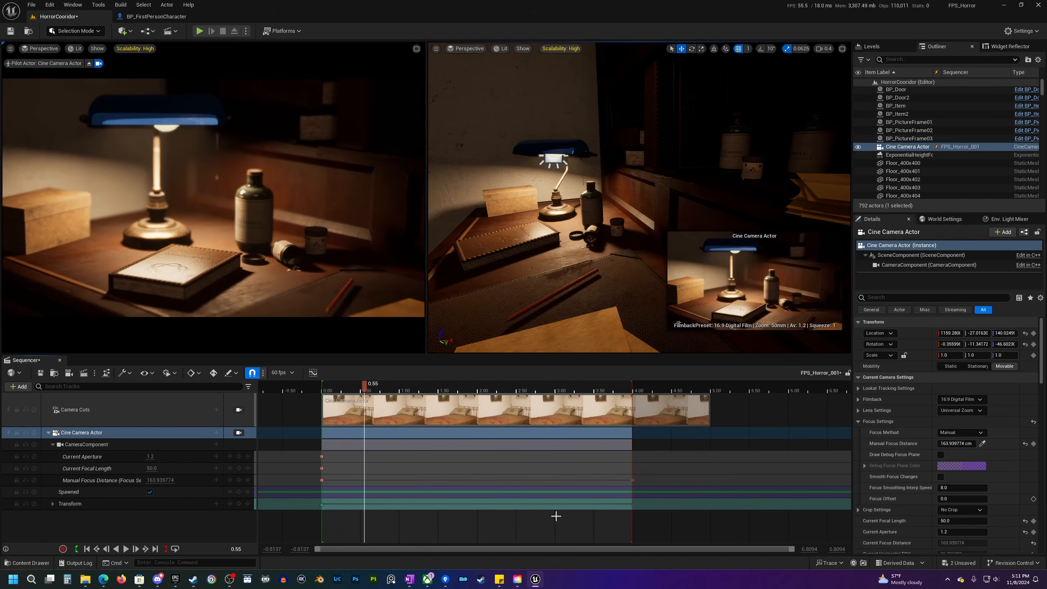
pyautogui.moveTo(365, 385); pyautogui.dragTo(643, 387)
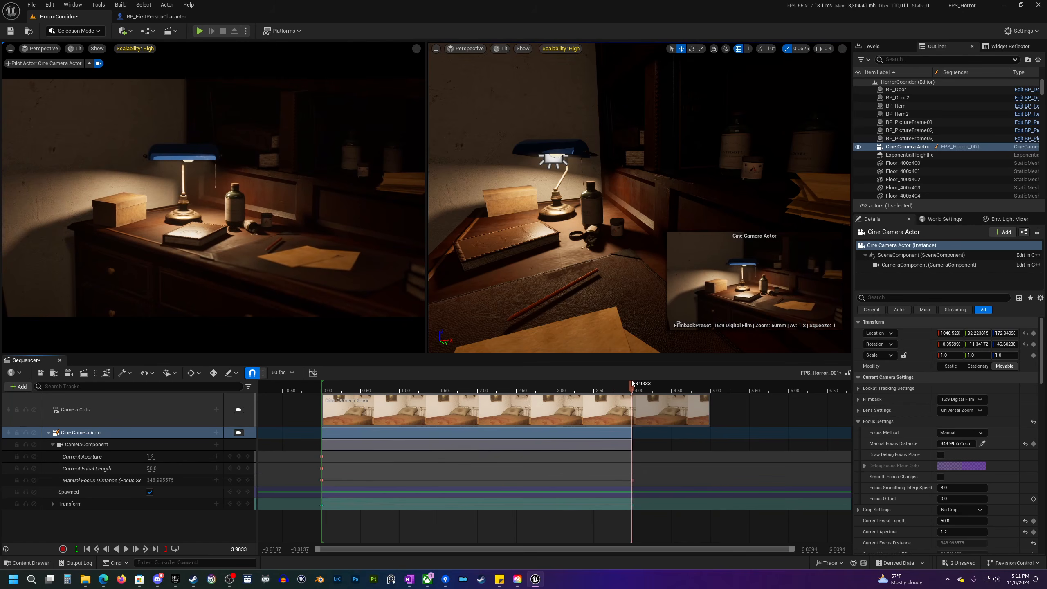
# - Examine the linear Transform curves against the eased focus curve in the curve editor, scrubbing near the start, and close it
pyautogui.click(314, 373)
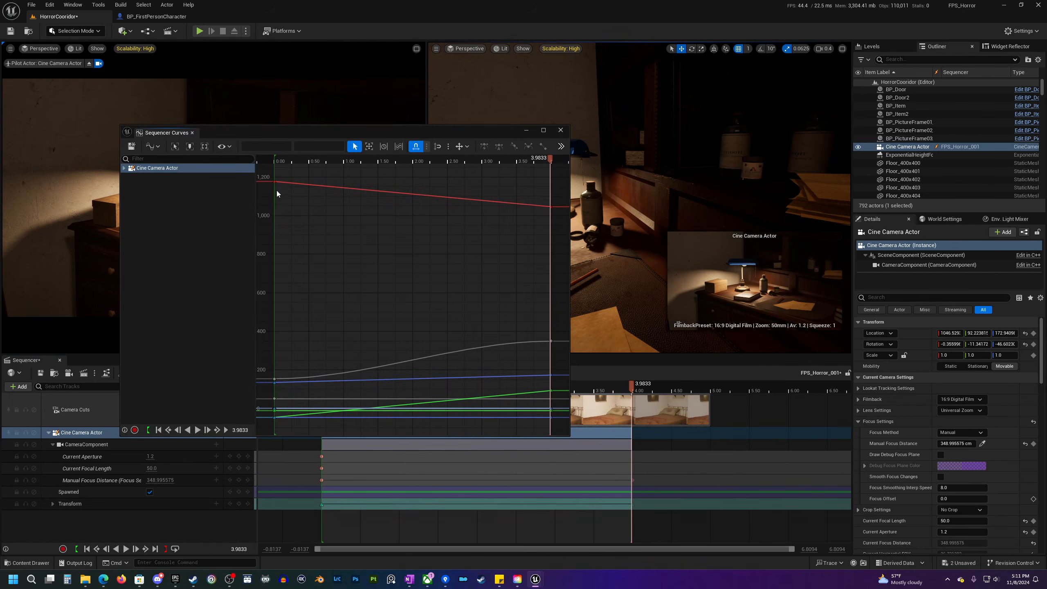
pyautogui.moveTo(550, 158); pyautogui.dragTo(279, 172)
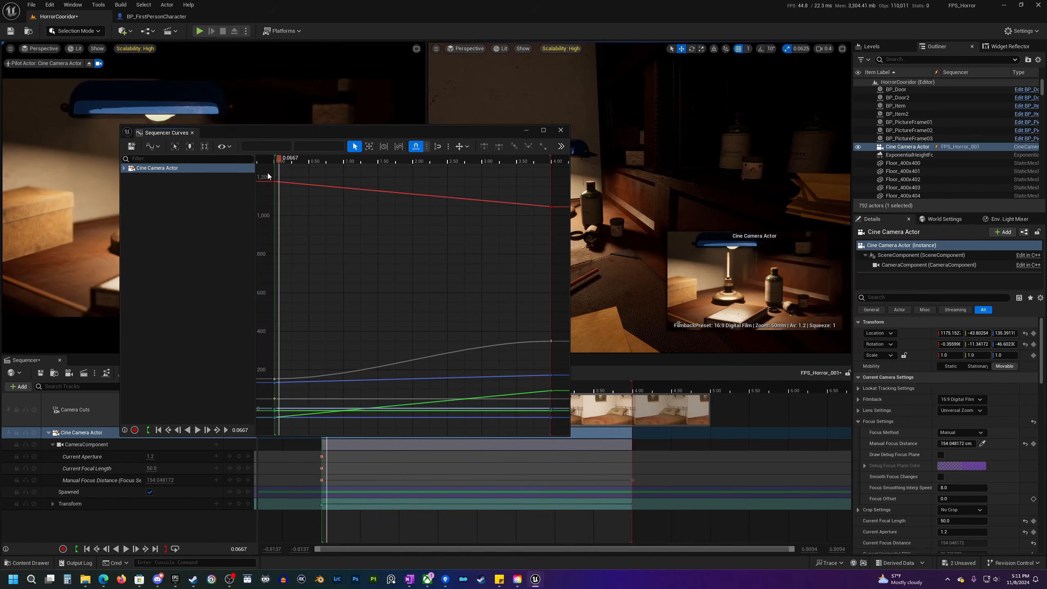
pyautogui.moveTo(561, 232); pyautogui.dragTo(561, 232)
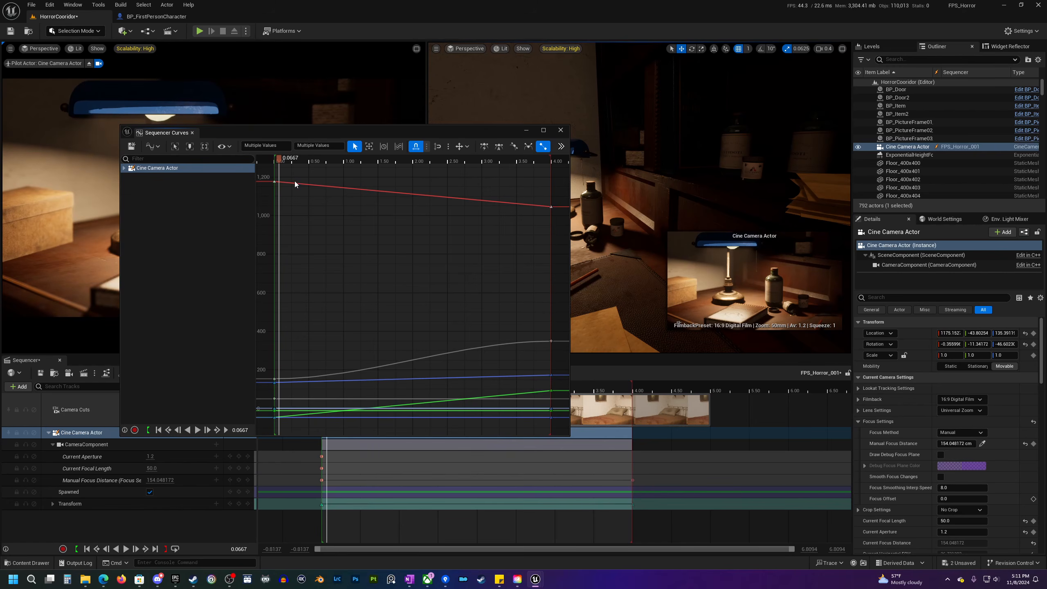
pyautogui.press('f')
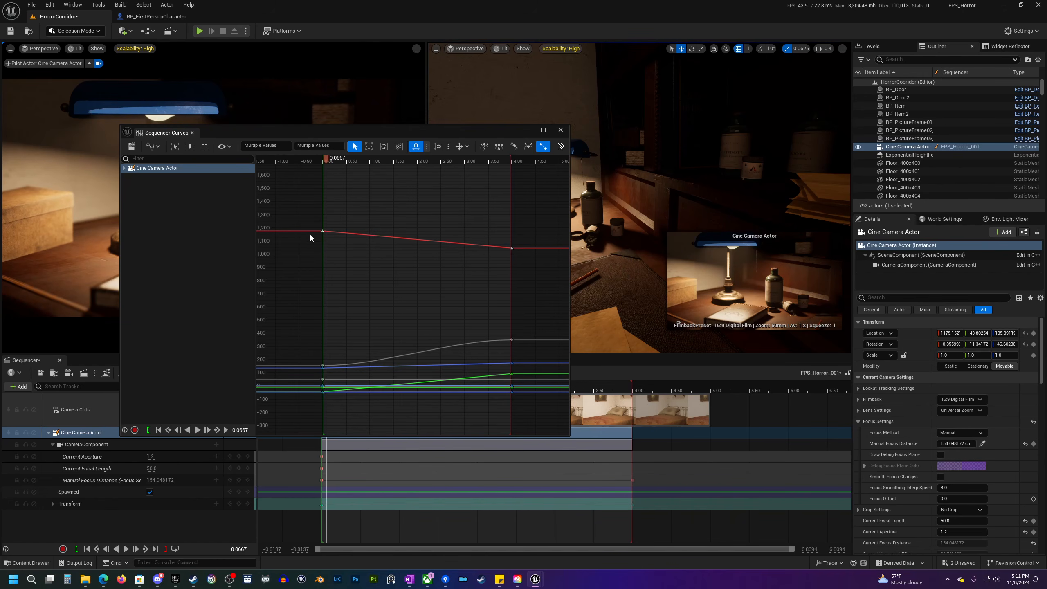
pyautogui.moveTo(341, 160); pyautogui.dragTo(334, 194)
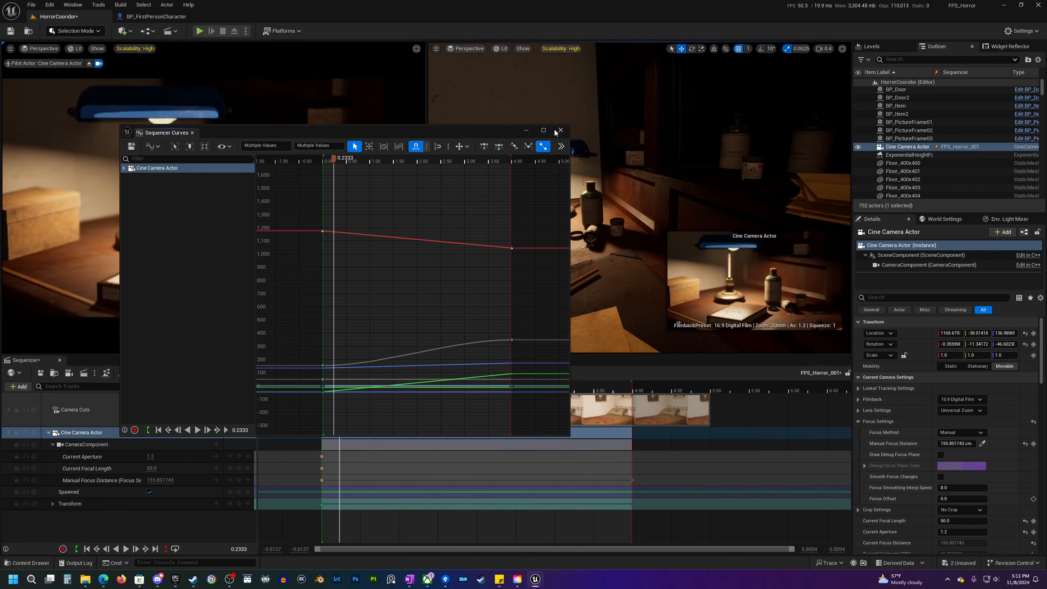
pyautogui.click(557, 130)
# - Add a Fade track to the sequence and key its value at 1.0 at the 0.00 start frame
pyautogui.moveTo(331, 392); pyautogui.dragTo(323, 395)
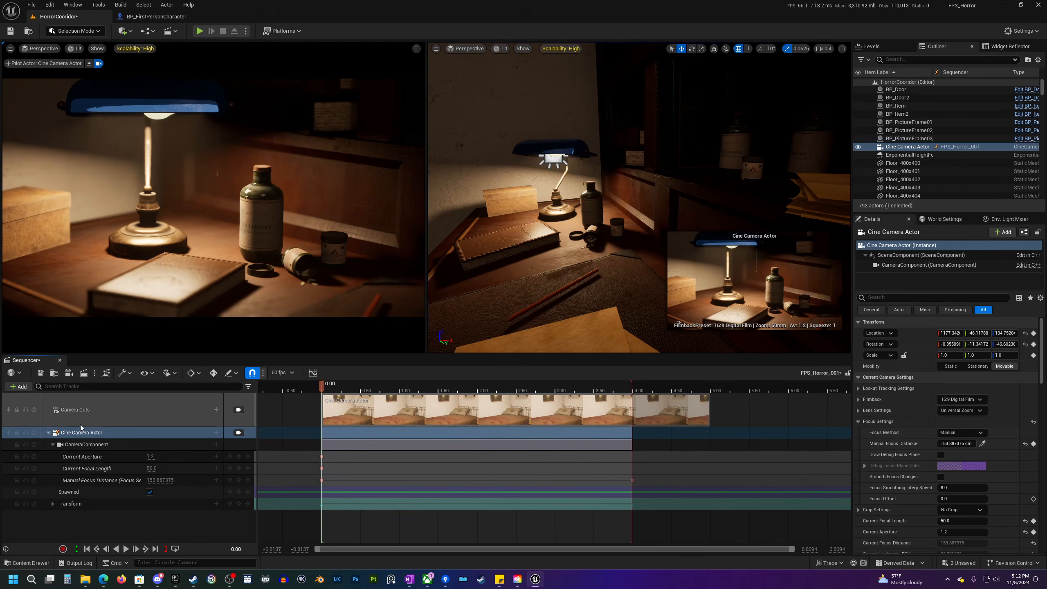
pyautogui.click(19, 387)
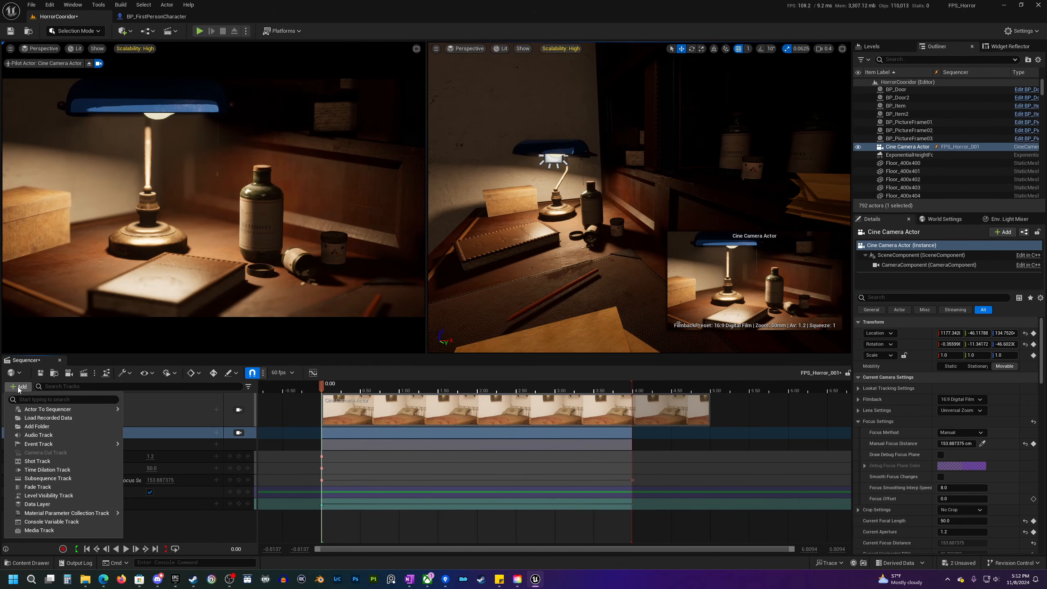
pyautogui.click(40, 487)
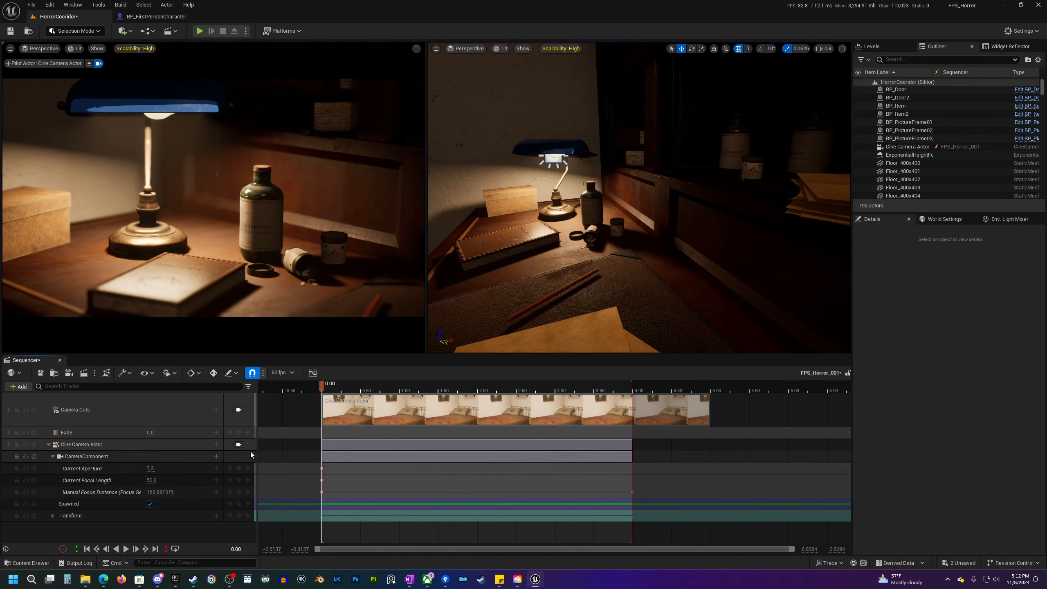
pyautogui.click(238, 433)
pyautogui.click(151, 433)
pyautogui.write('1')
pyautogui.press('Return')
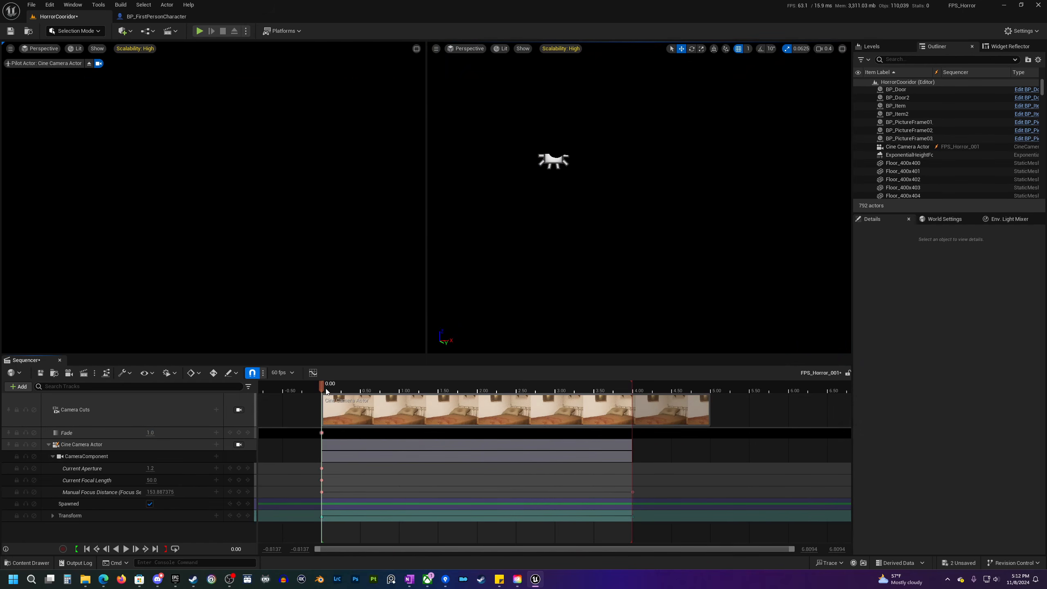
# - Key the Fade track at 0.50 seconds with a value of 0
pyautogui.moveTo(321, 391); pyautogui.dragTo(363, 388)
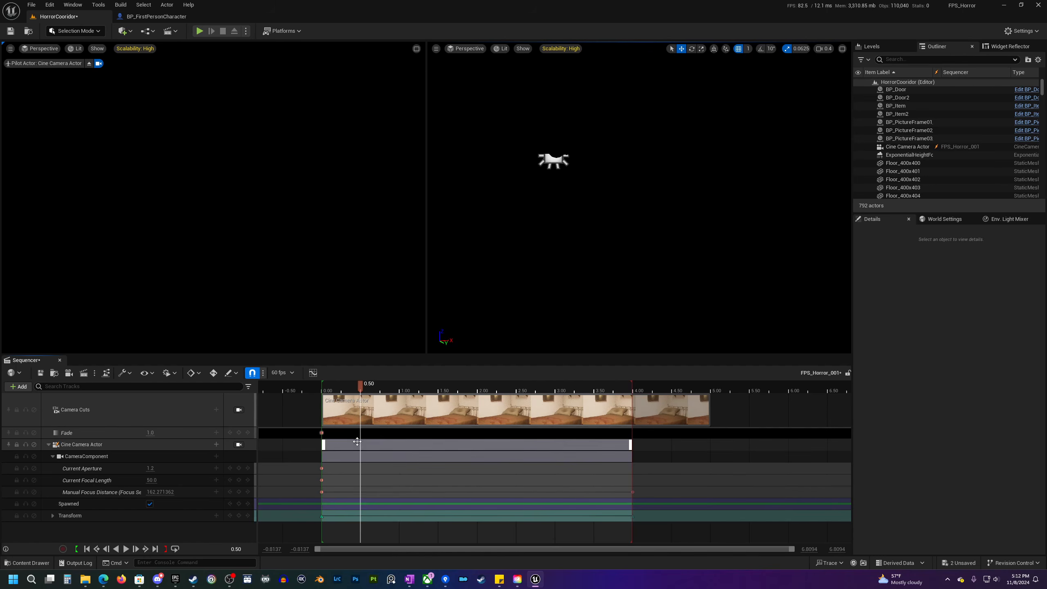
pyautogui.click(239, 432)
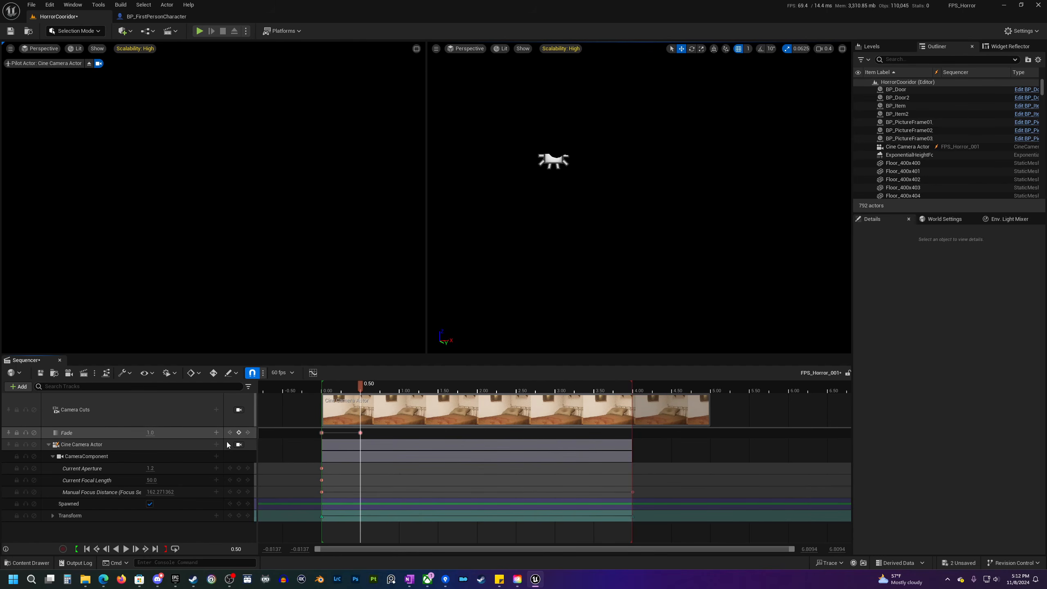
pyautogui.click(152, 432)
pyautogui.write('0')
pyautogui.press('Return')
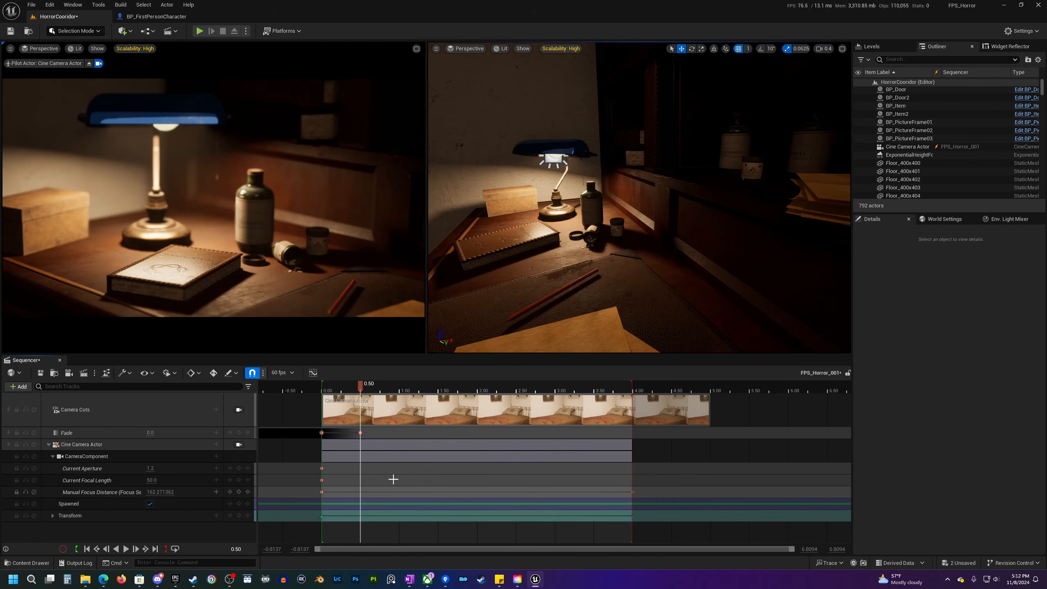
# - Preview the fade-in from the start and lengthen it by moving its end key to 2.50 seconds
pyautogui.moveTo(362, 388); pyautogui.dragTo(322, 402)
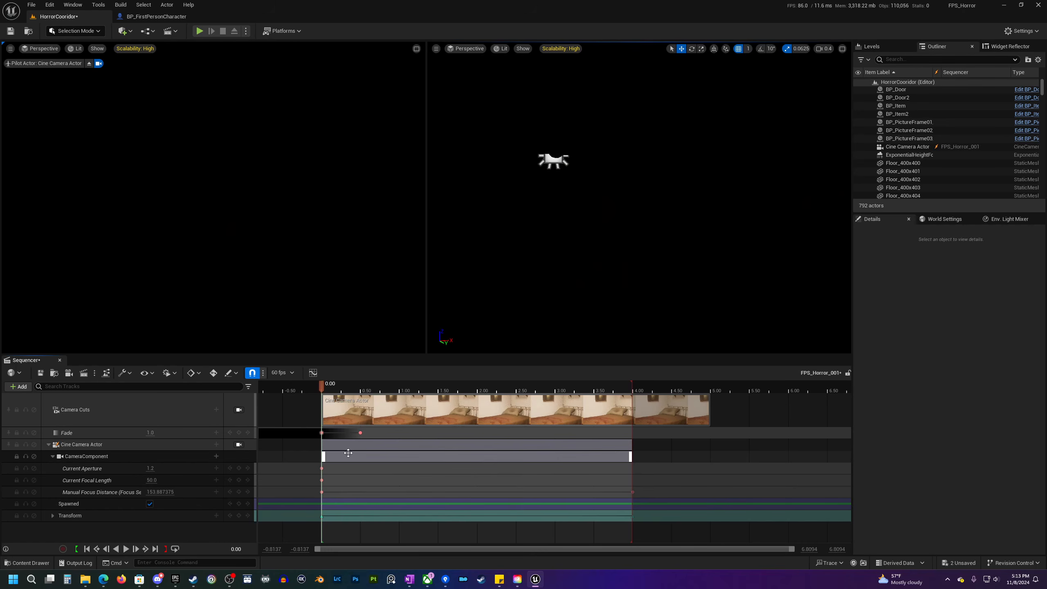
pyautogui.press('space')
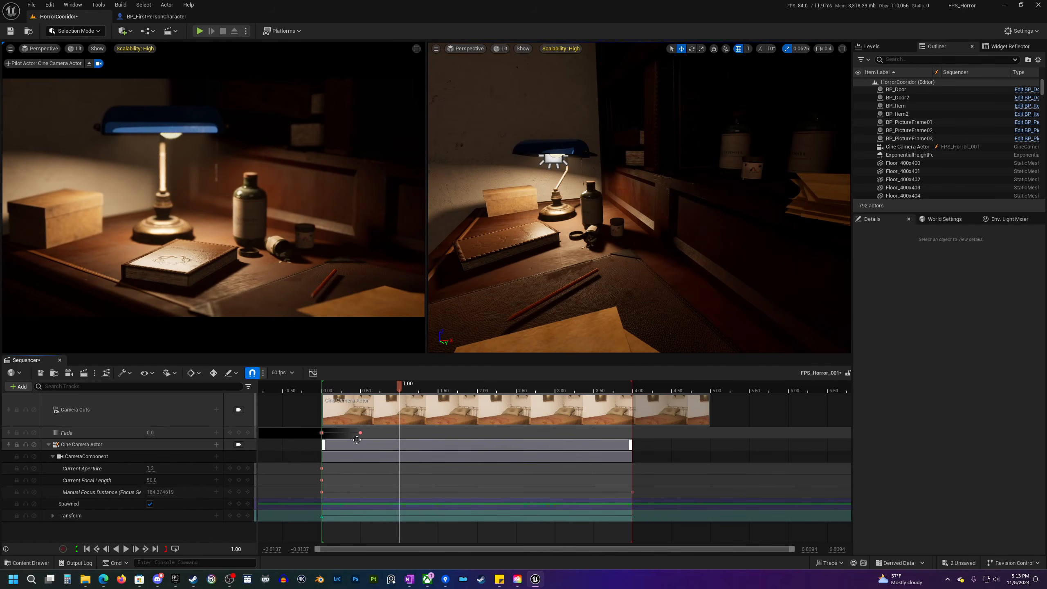
pyautogui.moveTo(362, 432); pyautogui.dragTo(401, 434)
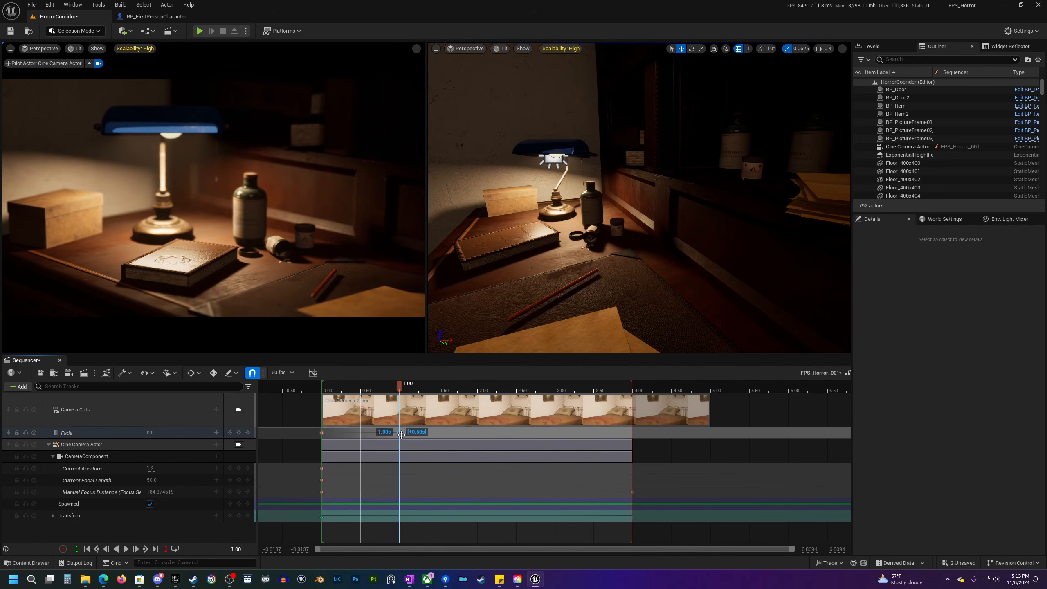
pyautogui.moveTo(395, 393); pyautogui.dragTo(323, 391)
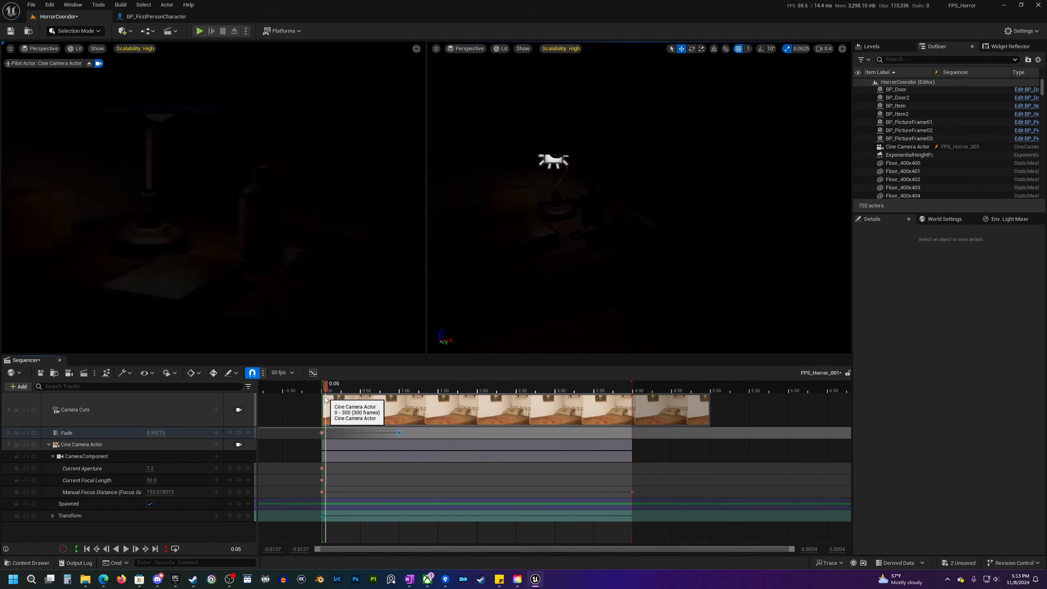
pyautogui.press('space')
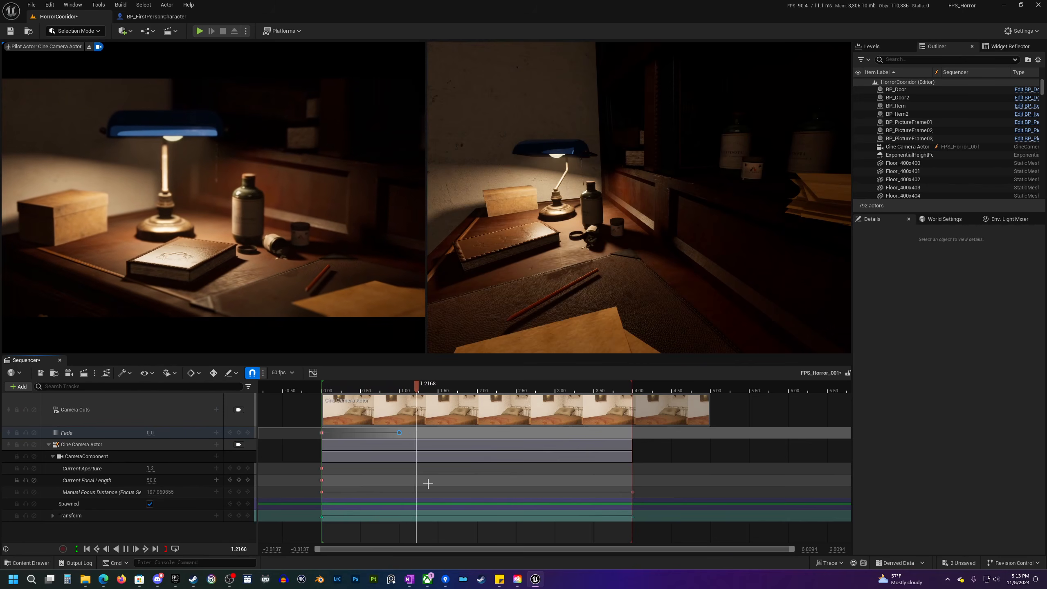
pyautogui.press('space')
pyautogui.click(400, 433)
pyautogui.moveTo(400, 432); pyautogui.dragTo(515, 433)
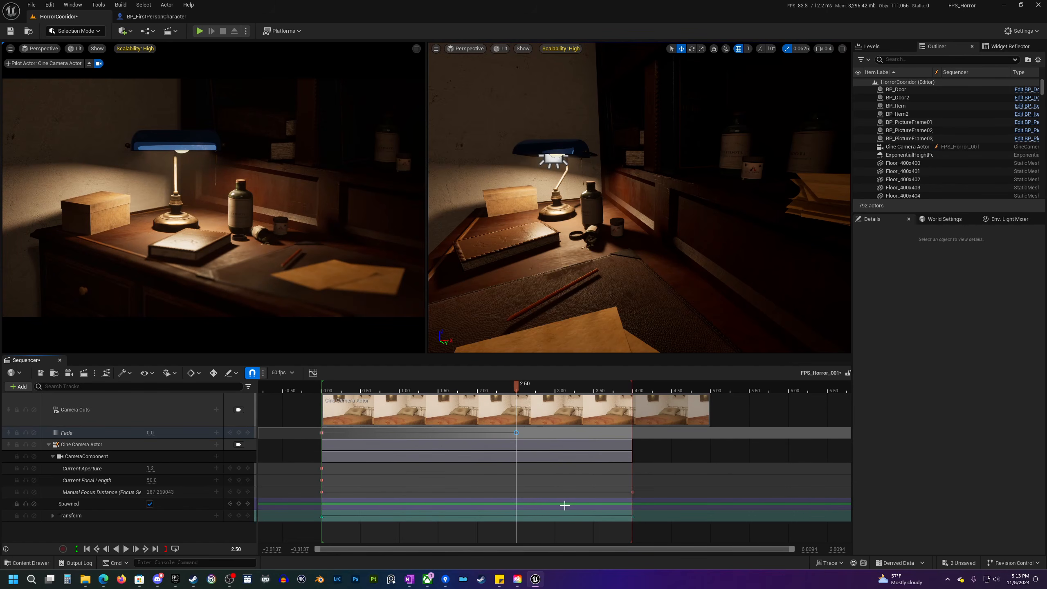
# - Extend the sequence's playback end and the Camera Cuts section to 10.00 seconds
pyautogui.keyDown('ctrl'); pyautogui.scroll(-5, 560, 506); pyautogui.keyUp('ctrl')
pyautogui.moveTo(580, 388); pyautogui.dragTo(592, 393)
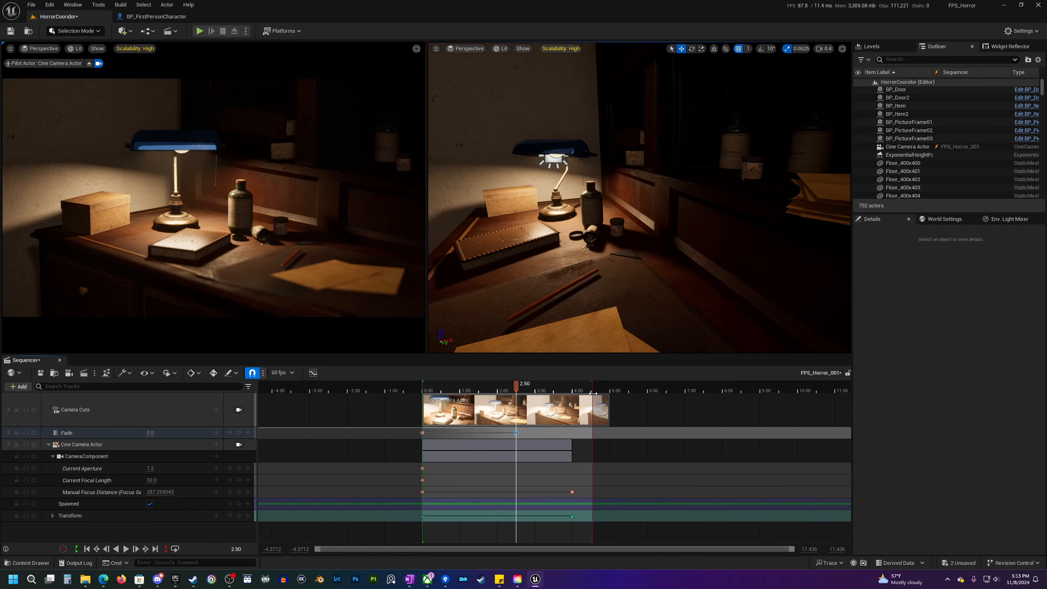
pyautogui.click(604, 408)
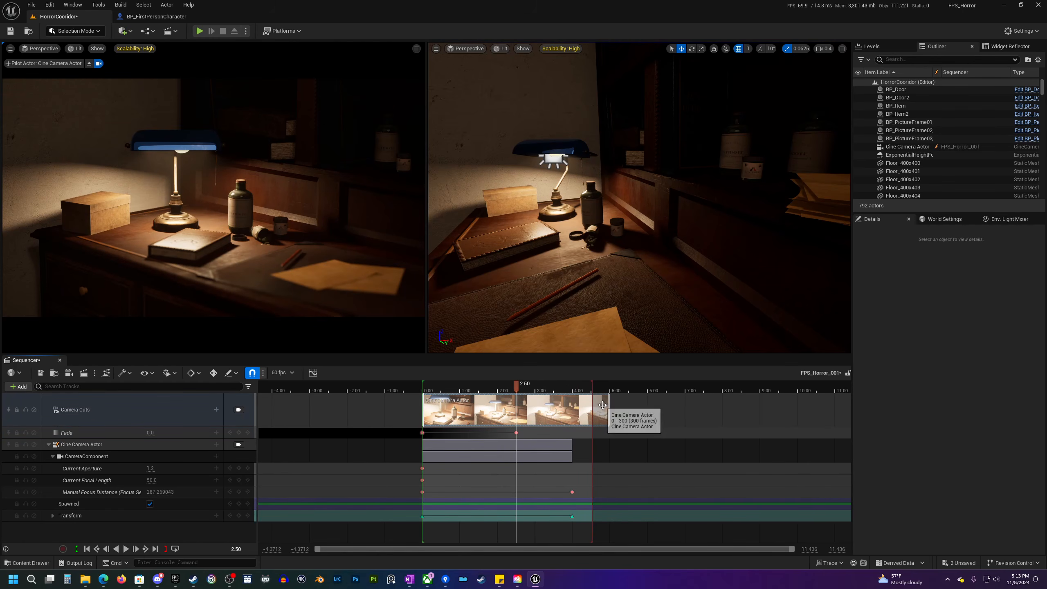
pyautogui.moveTo(607, 409)
pyautogui.mouseDown()
pyautogui.moveTo(669, 409)
pyautogui.moveTo(619, 409)
pyautogui.moveTo(680, 390)
pyautogui.moveTo(661, 391)
pyautogui.moveTo(799, 401)
pyautogui.mouseUp()
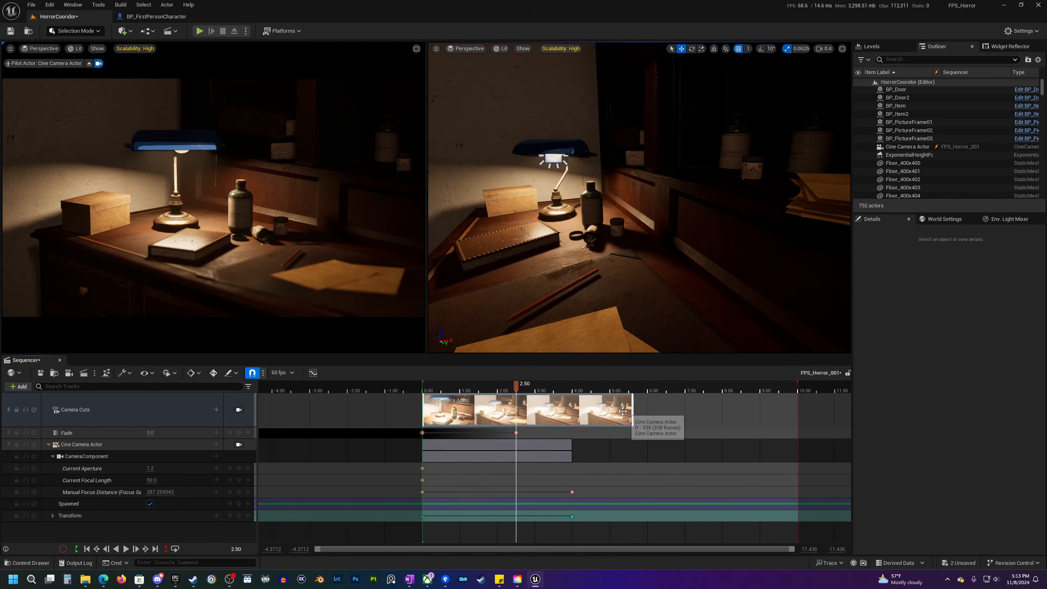
pyautogui.moveTo(632, 407); pyautogui.dragTo(800, 405)
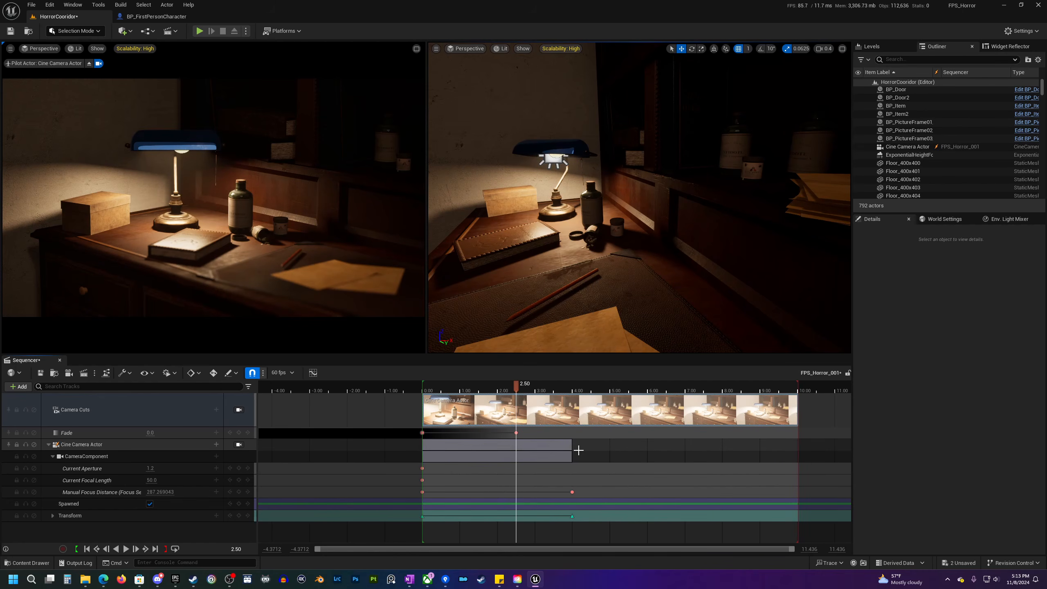
# - Move the camera's final Transform and Manual Focus Distance keys to 8.00 seconds and play the sequence from the front
pyautogui.moveTo(567, 522); pyautogui.dragTo(723, 485)
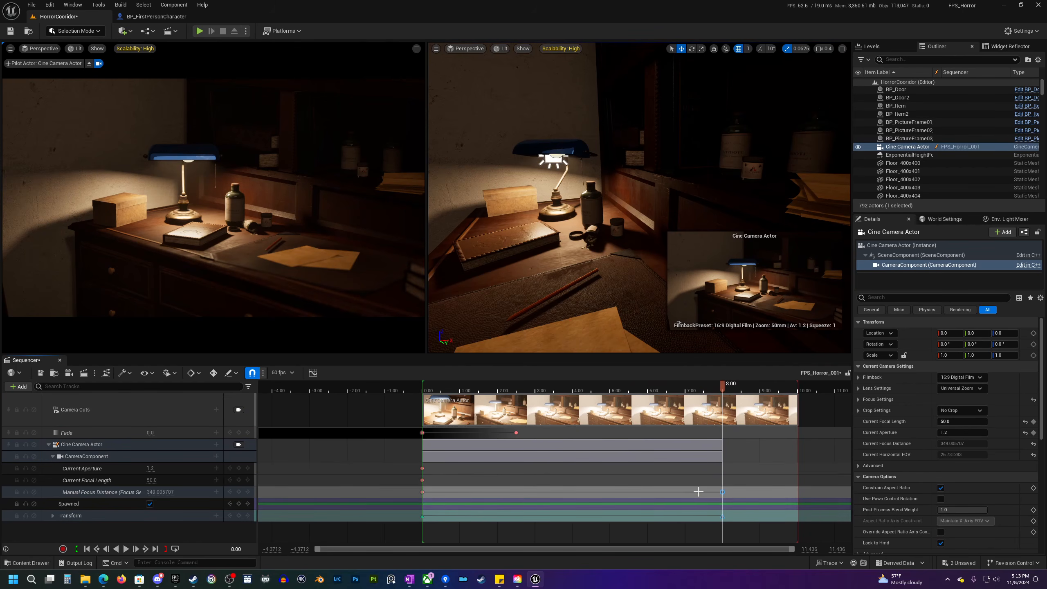
pyautogui.moveTo(723, 386); pyautogui.dragTo(462, 431)
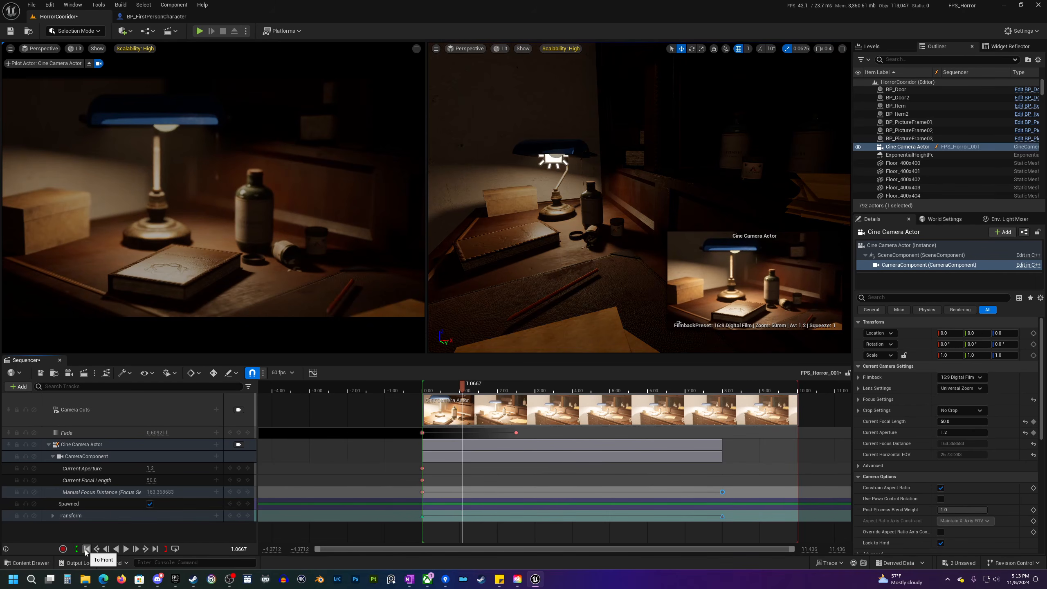
pyautogui.click(86, 549)
pyautogui.press('space')
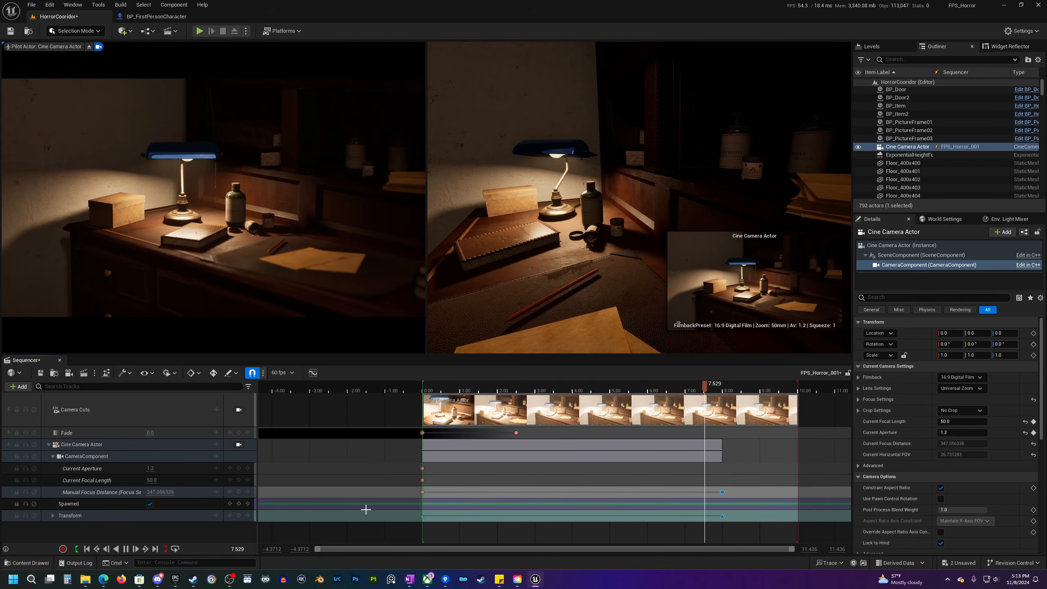
pyautogui.press('space')
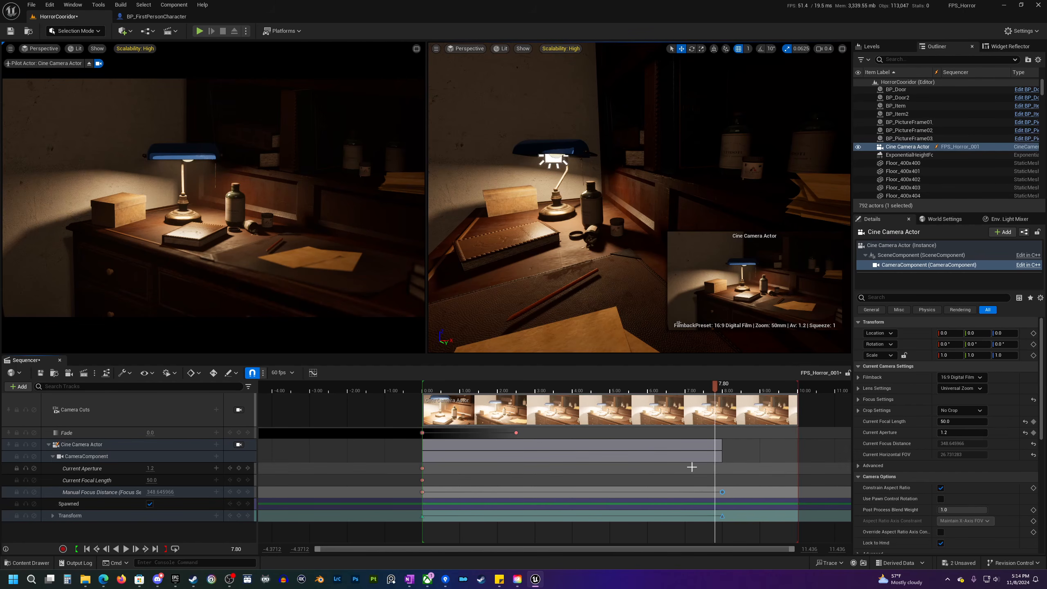
# - Create a fade-out on the Fade track with keys of 0.0 at 7.00 seconds and 1.0 at 8.00 seconds
pyautogui.moveTo(612, 474); pyautogui.dragTo(442, 479, button='right')
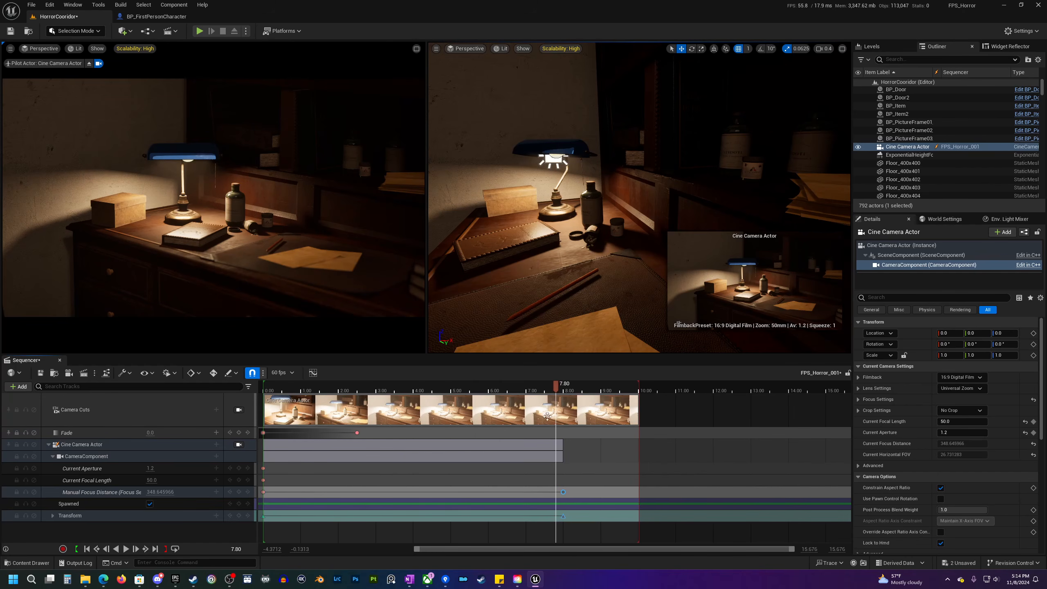
pyautogui.moveTo(557, 388); pyautogui.dragTo(563, 390)
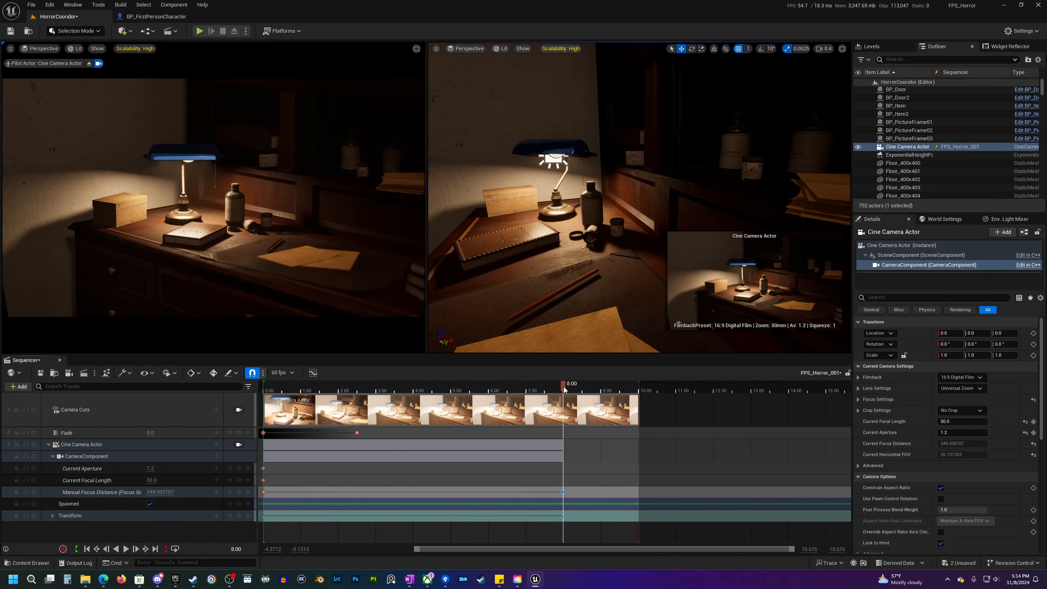
pyautogui.click(239, 432)
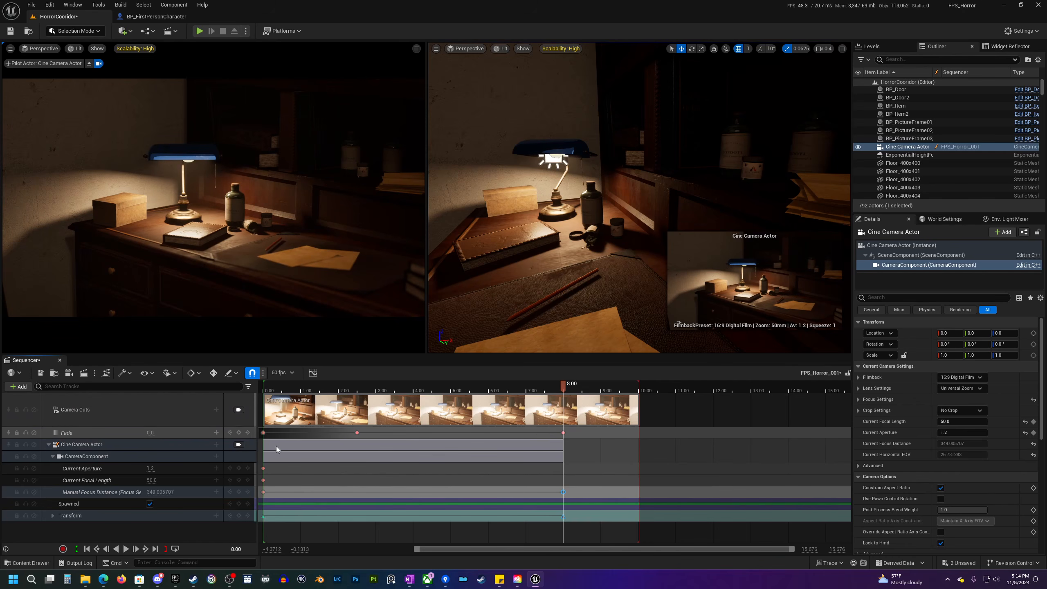
pyautogui.click(564, 431)
pyautogui.moveTo(564, 390); pyautogui.dragTo(527, 391)
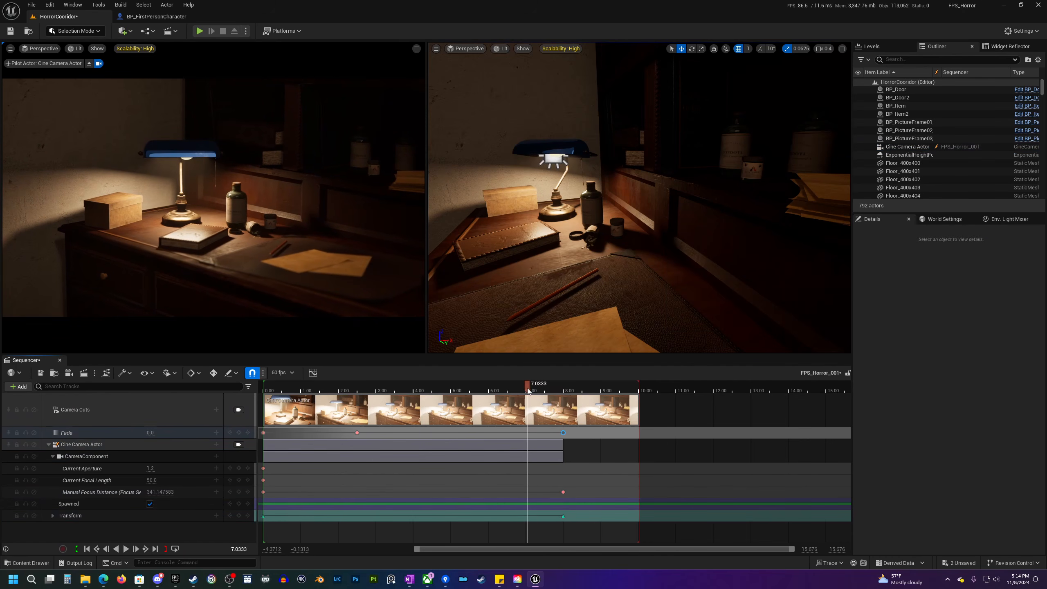
pyautogui.click(239, 433)
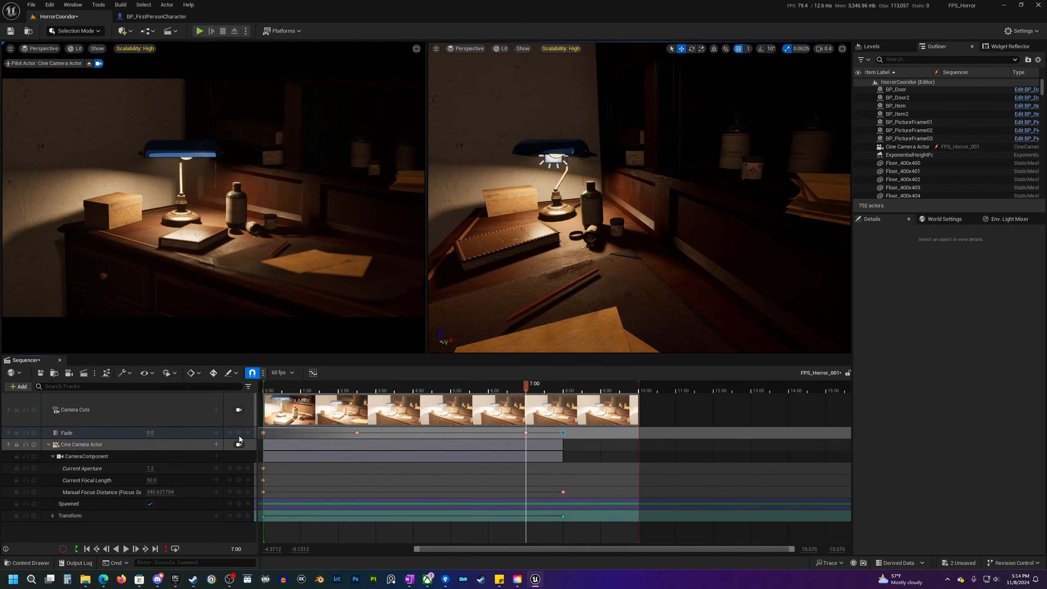
pyautogui.click(563, 433)
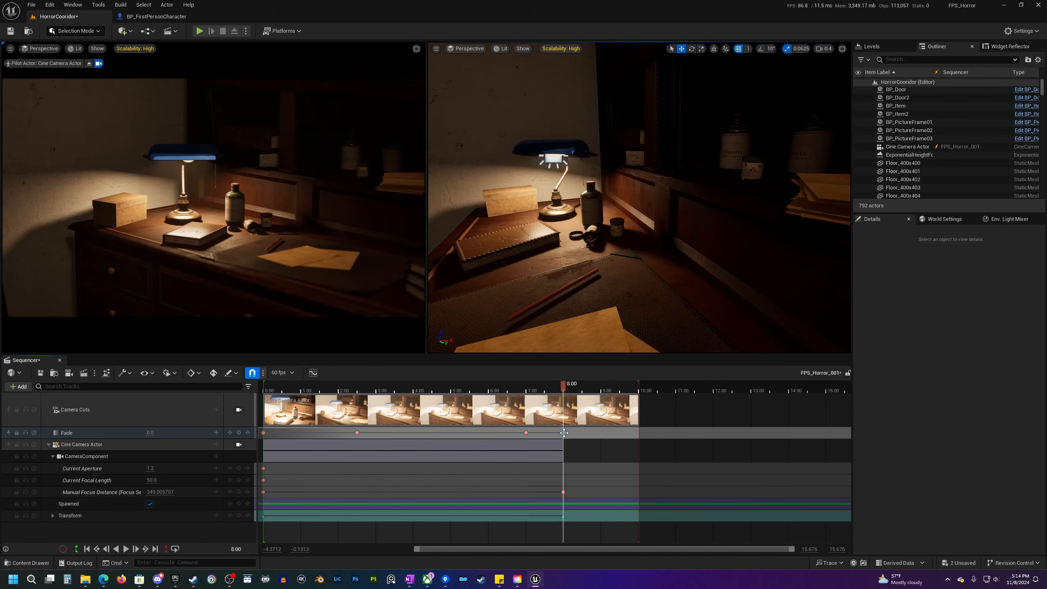
pyautogui.moveTo(150, 433); pyautogui.dragTo(177, 433)
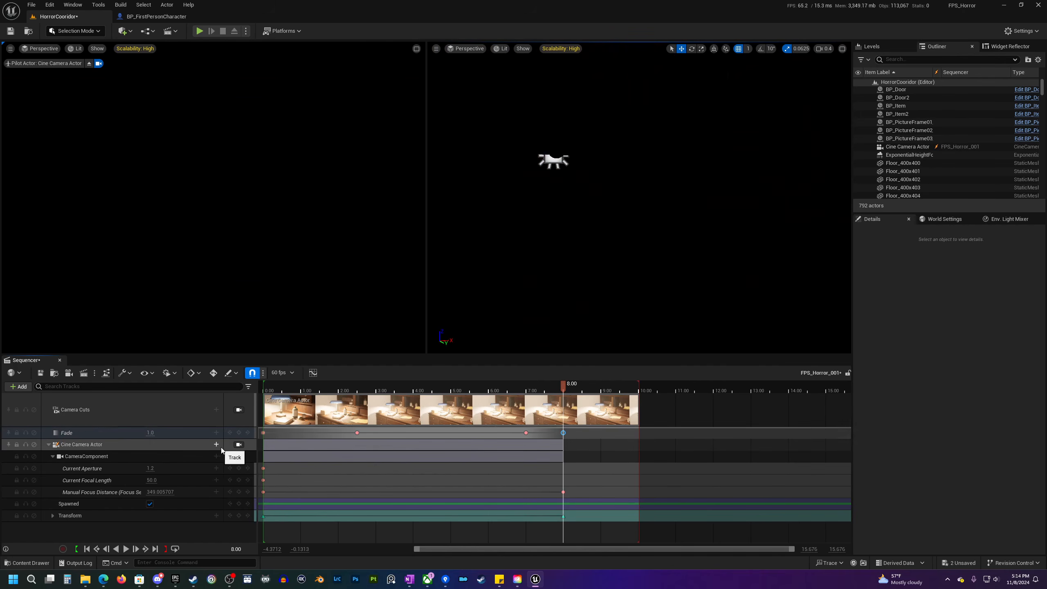
# - Scrub back and play the sequence to check the fade-out near the final Fade key
pyautogui.moveTo(563, 388); pyautogui.dragTo(355, 387)
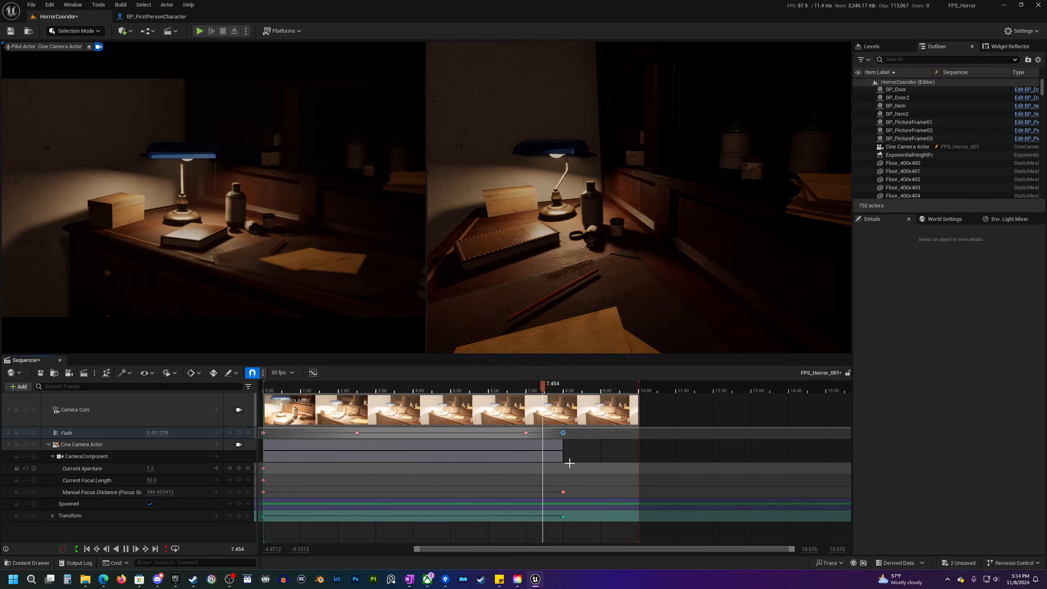
pyautogui.press('space')
pyautogui.click(562, 432)
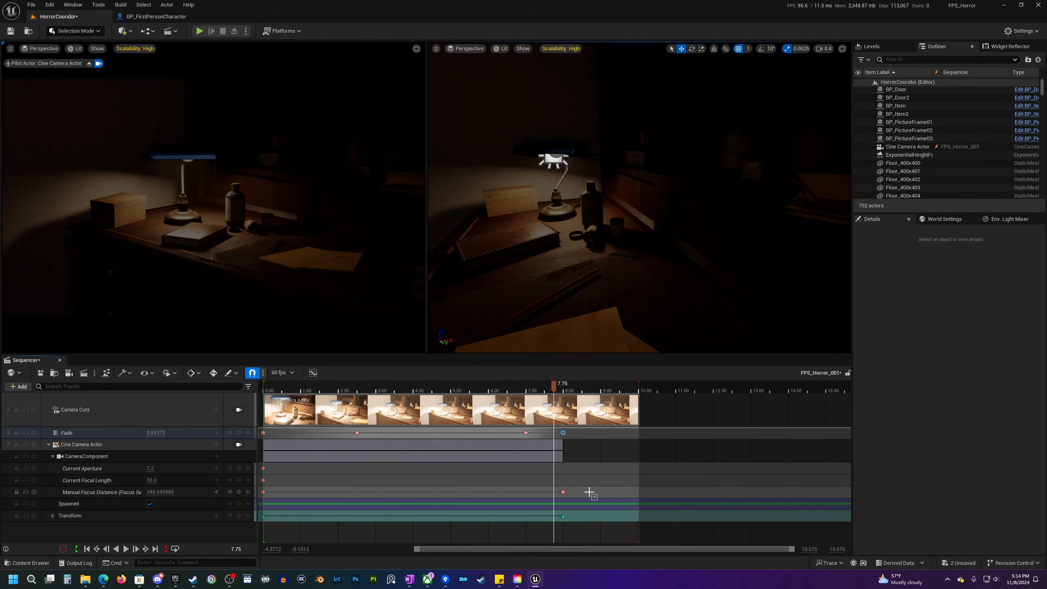
# - Extend the sequence's playback end and the Camera Cuts section to 30.00 seconds
pyautogui.keyDown('ctrl'); pyautogui.scroll(-4, 589, 493); pyautogui.keyUp('ctrl')
pyautogui.moveTo(603, 391); pyautogui.dragTo(789, 394)
pyautogui.keyDown('ctrl'); pyautogui.scroll(-3, 627, 461); pyautogui.keyUp('ctrl')
pyautogui.moveTo(692, 390); pyautogui.dragTo(832, 392)
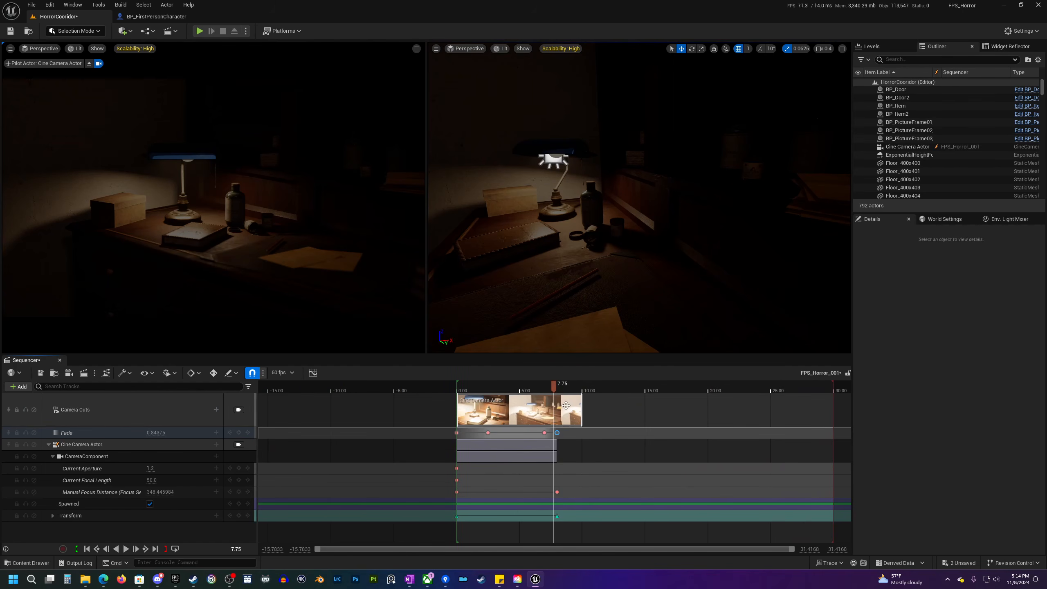
pyautogui.moveTo(582, 408); pyautogui.dragTo(833, 404)
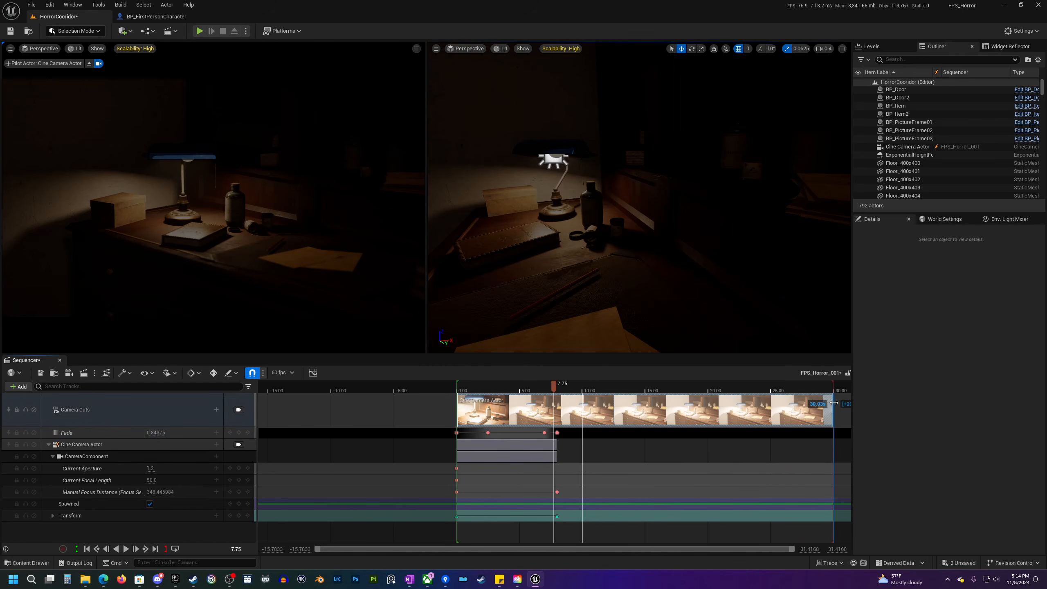
# - Add Fade keys at 8.50 and 11.00 seconds, after the existing fade-out
pyautogui.keyDown('ctrl'); pyautogui.scroll(10, 583, 451); pyautogui.keyUp('ctrl')
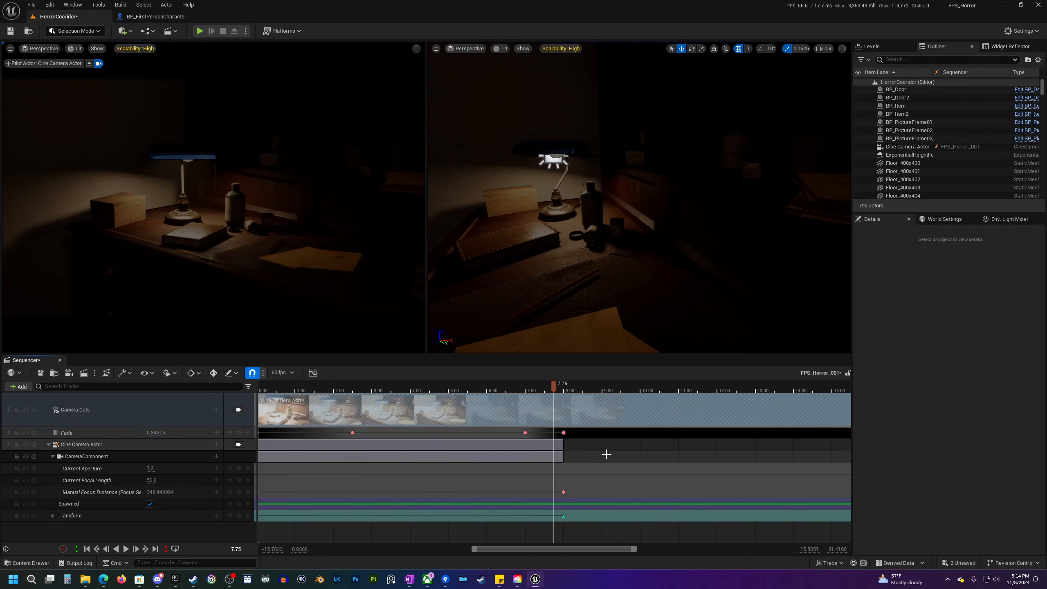
pyautogui.keyDown('ctrl'); pyautogui.scroll(5, 623, 453); pyautogui.keyUp('ctrl')
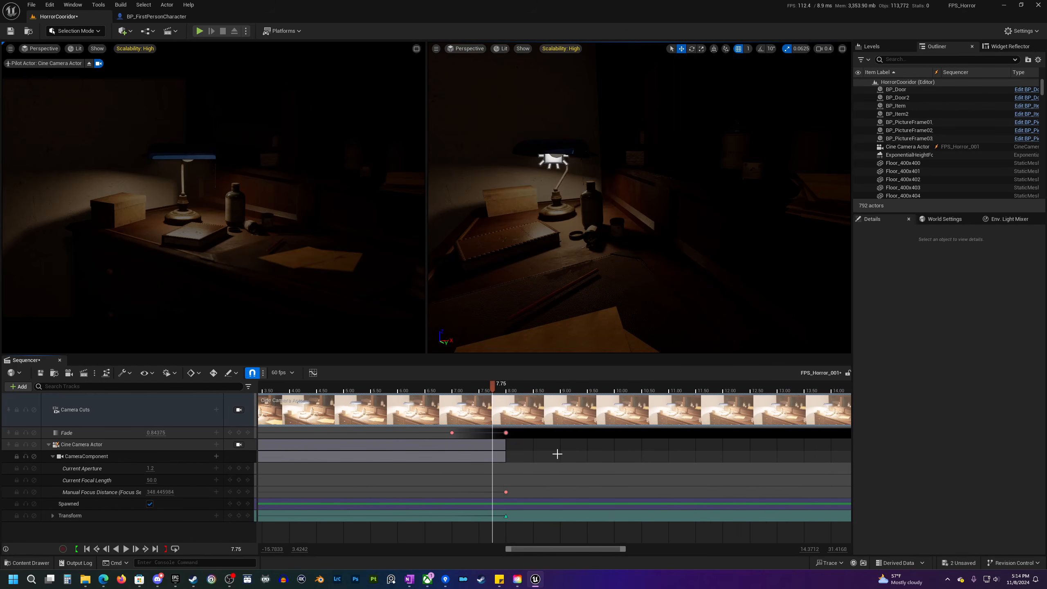
pyautogui.keyDown('ctrl'); pyautogui.scroll(-4, 546, 471); pyautogui.keyUp('ctrl')
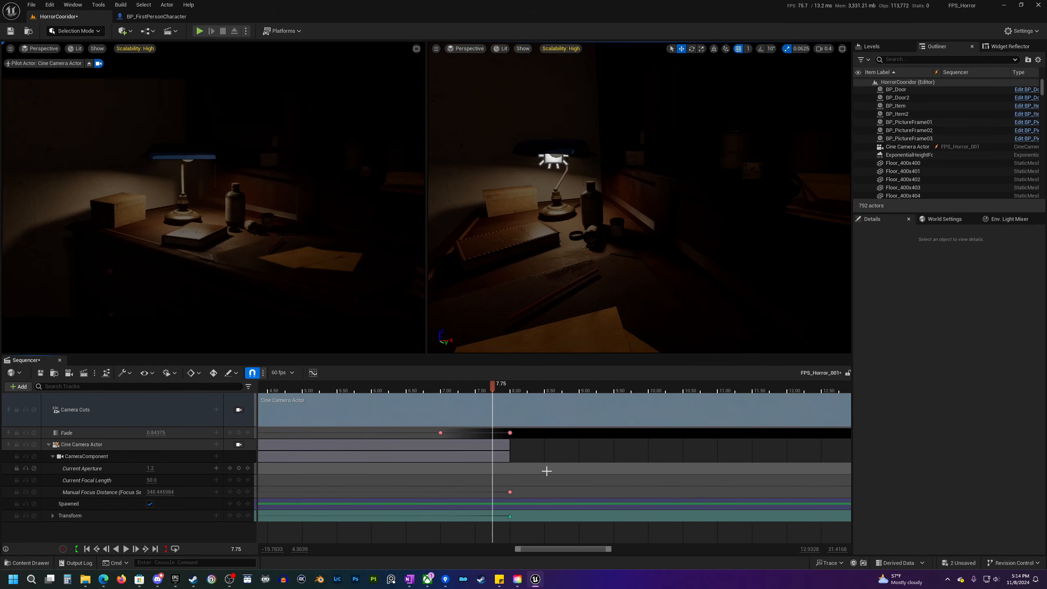
pyautogui.keyDown('ctrl'); pyautogui.scroll(-3, 543, 454); pyautogui.keyUp('ctrl')
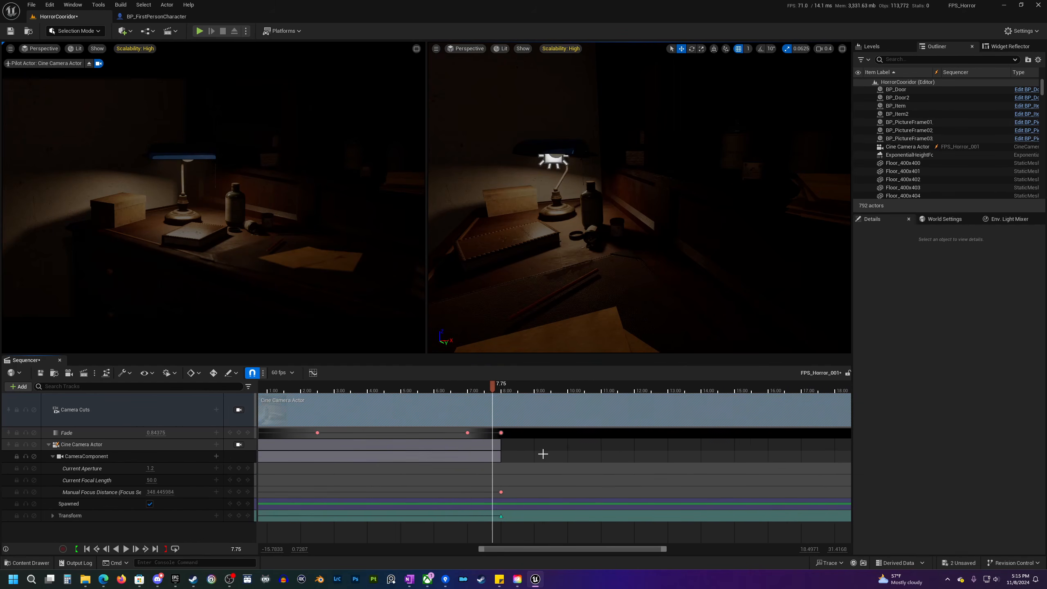
pyautogui.keyDown('ctrl'); pyautogui.scroll(1, 543, 453); pyautogui.keyUp('ctrl')
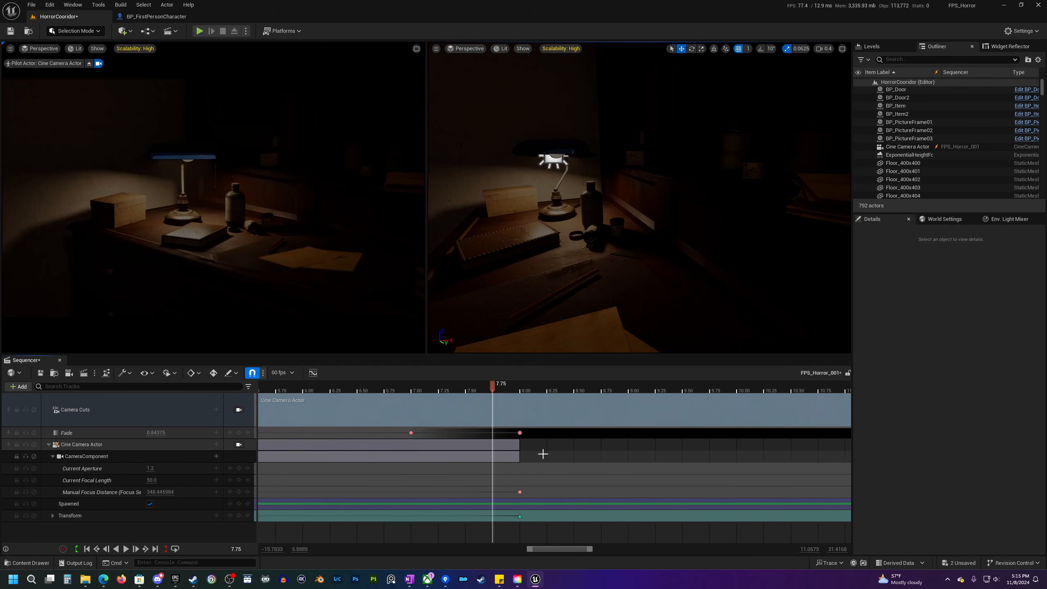
pyautogui.click(508, 391)
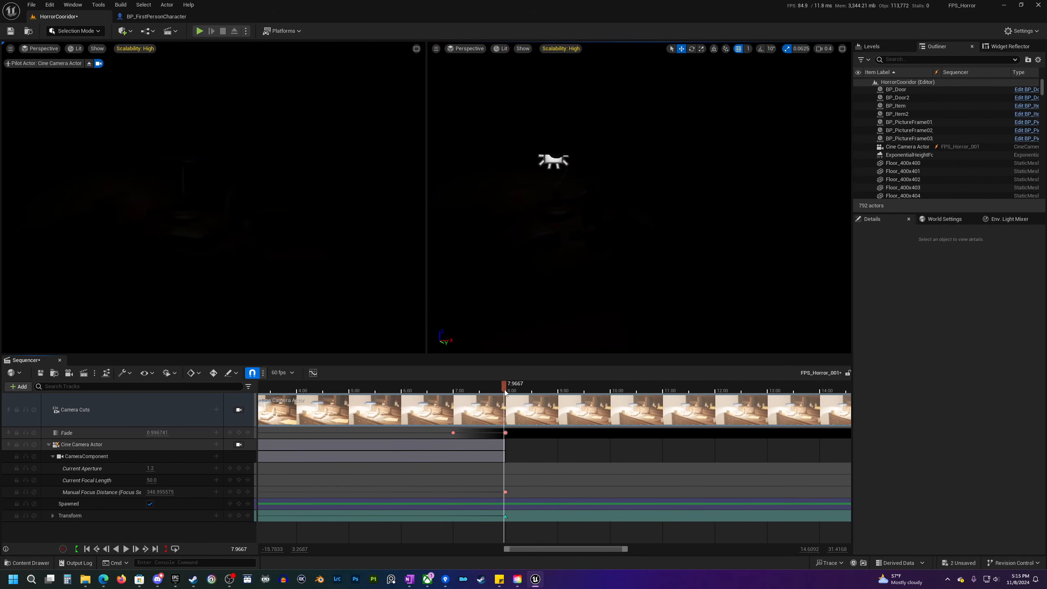
pyautogui.moveTo(594, 450); pyautogui.dragTo(562, 451, button='right')
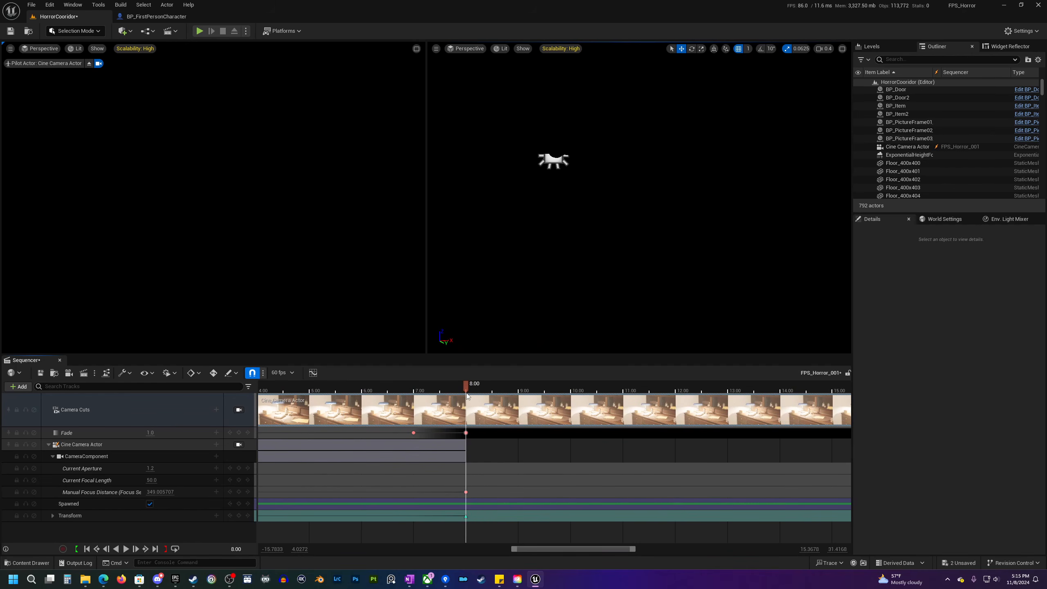
pyautogui.click(466, 432)
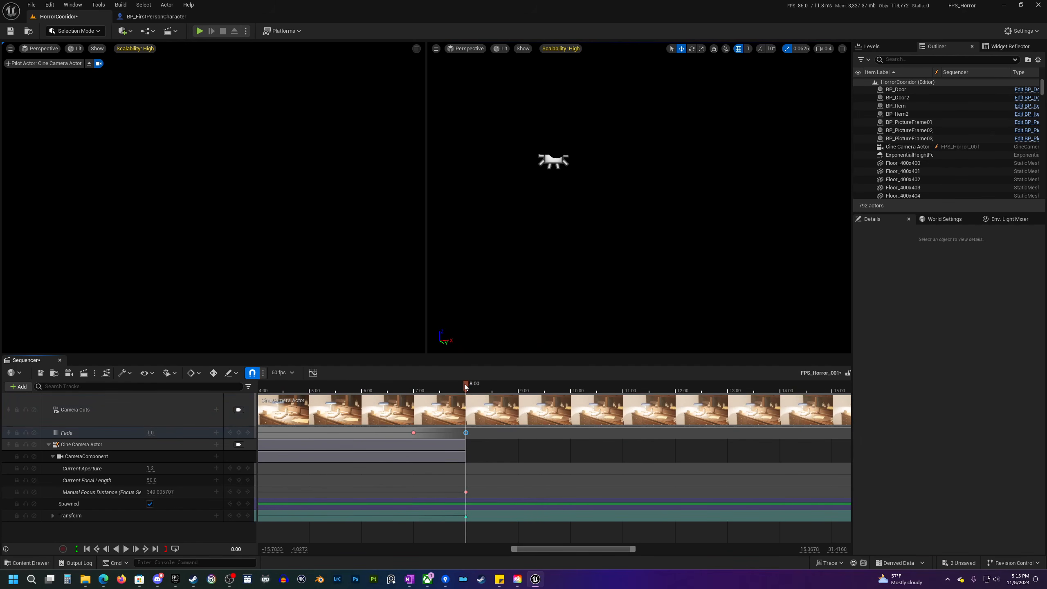
pyautogui.moveTo(465, 384); pyautogui.dragTo(485, 383)
pyautogui.click(239, 432)
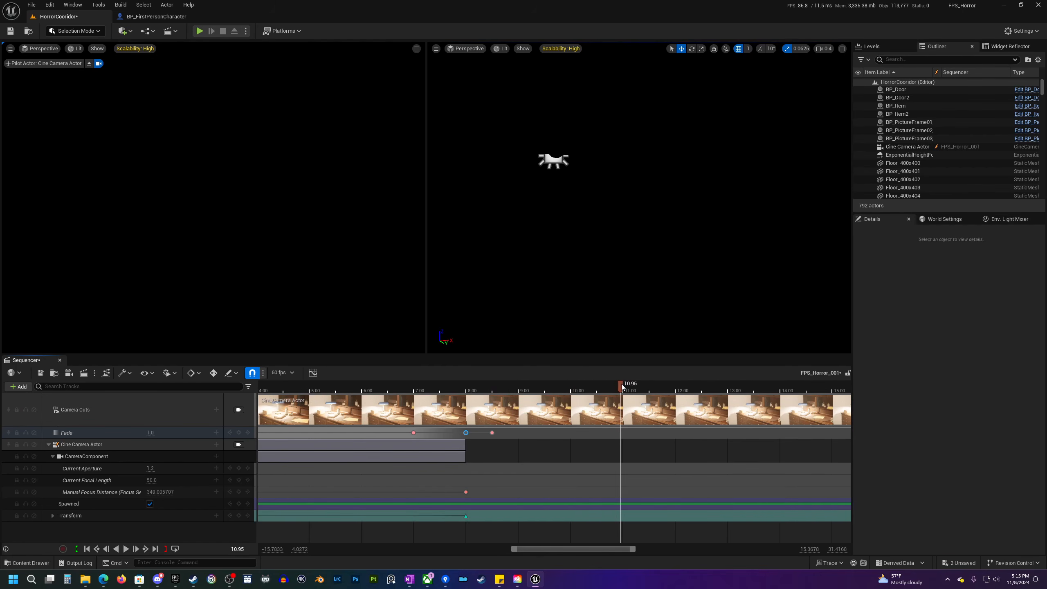
pyautogui.click(238, 433)
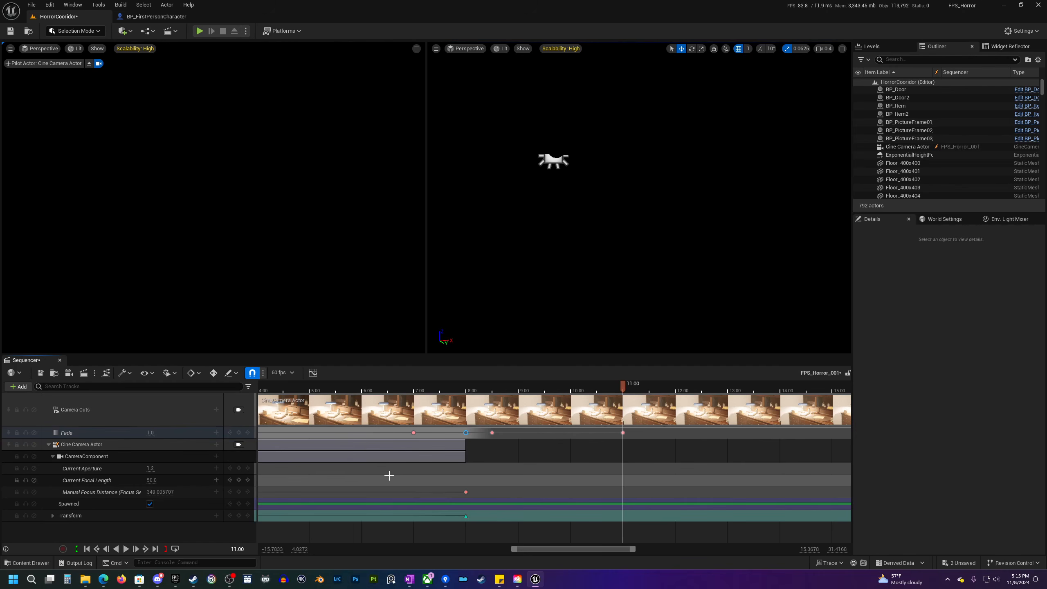
# - Undo the last key value change and set the Fade key at 11.00 seconds to 0.0 for a second fade-in
pyautogui.hotkey('ctrl', 'z')
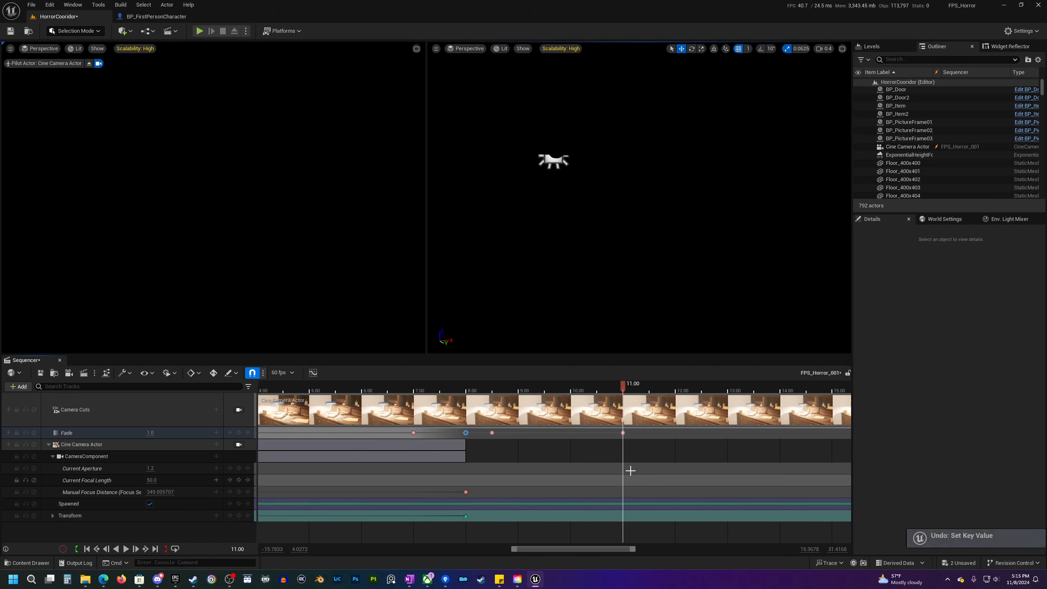
pyautogui.click(624, 388)
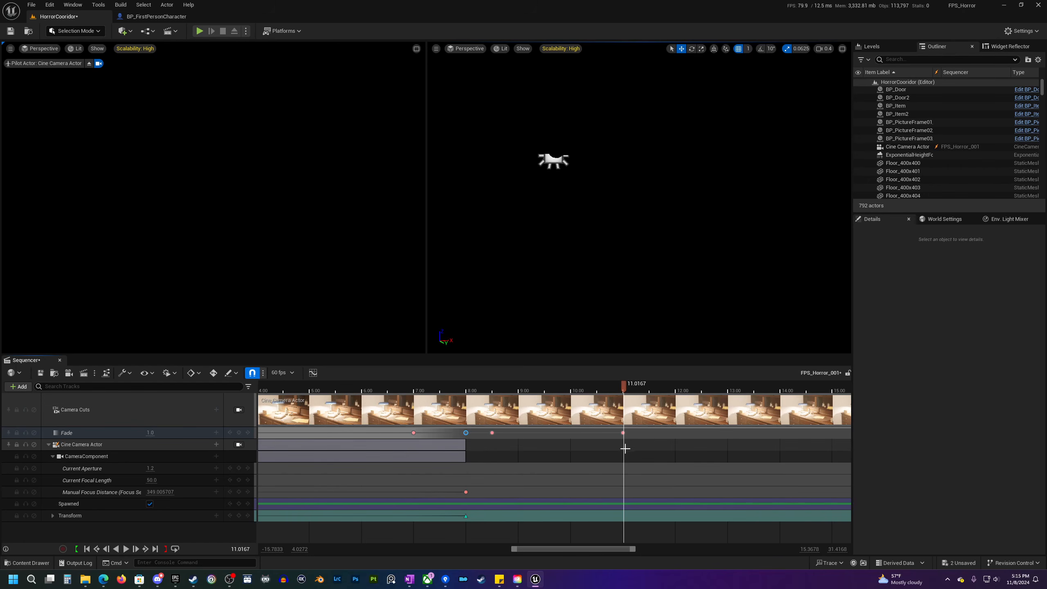
pyautogui.click(623, 432)
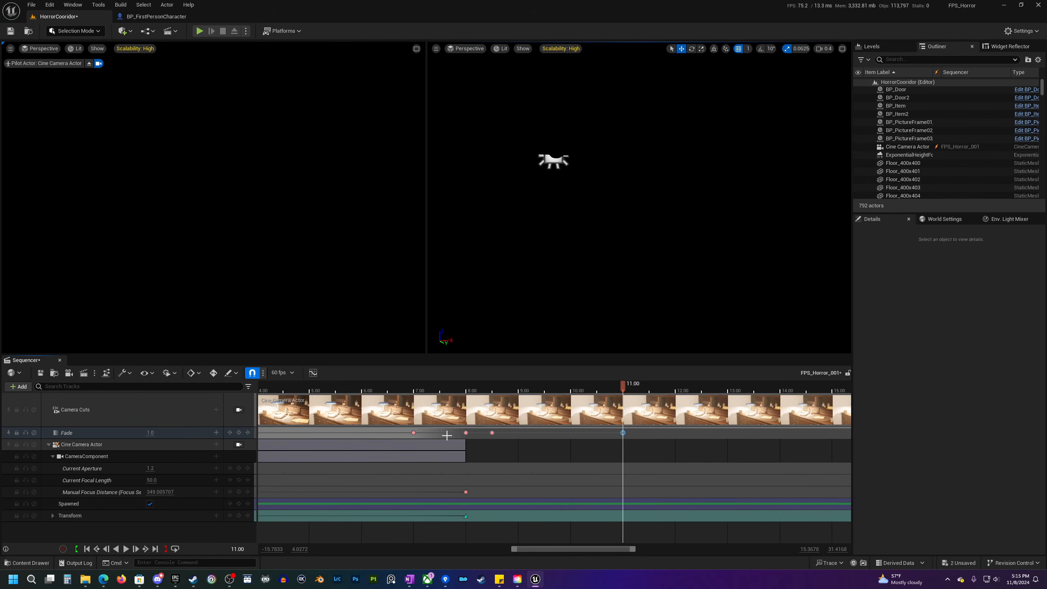
pyautogui.click(491, 433)
pyautogui.click(151, 433)
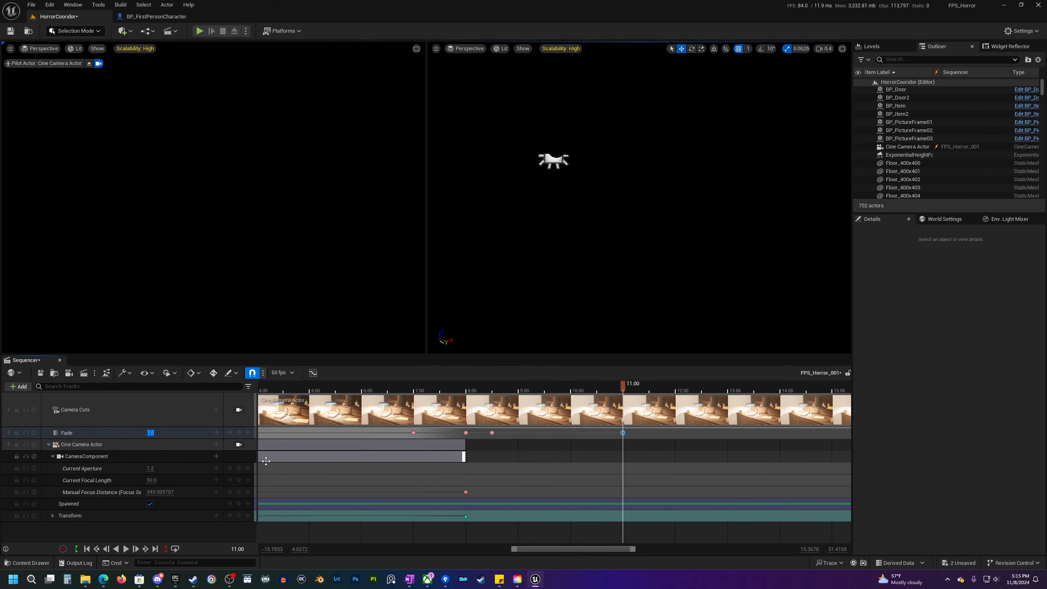
pyautogui.press('Return')
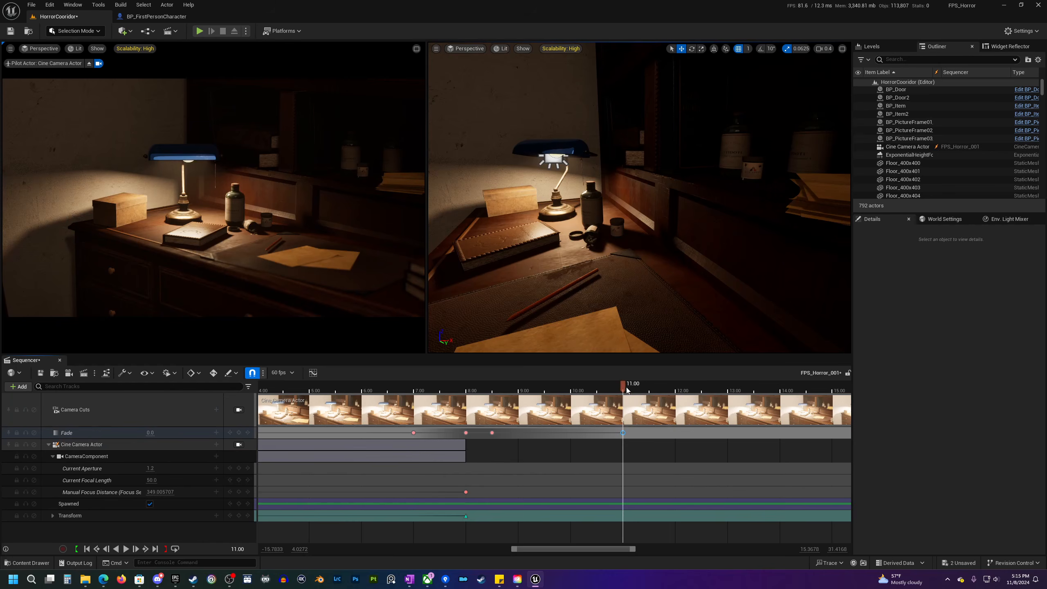
# - Move the playhead to about 8.18 seconds, switch the free perspective viewport to Unlit and select the cine camera
pyautogui.press(',')
pyautogui.moveTo(437, 390); pyautogui.dragTo(476, 399)
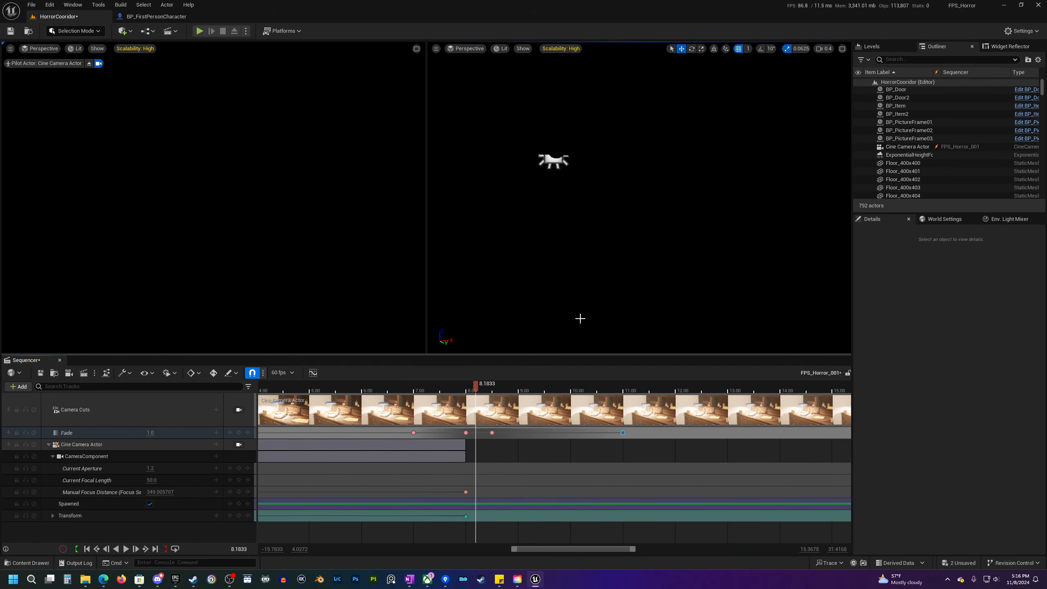
pyautogui.moveTo(666, 295)
pyautogui.mouseDown(button='right')
pyautogui.moveTo(638, 278)
pyautogui.moveTo(662, 282)
pyautogui.moveTo(666, 295)
pyautogui.mouseUp(button='right')
pyautogui.hotkey('alt', '3')
pyautogui.moveTo(553, 297)
pyautogui.mouseDown(button='right')
pyautogui.moveTo(437, 260)
pyautogui.moveTo(557, 314)
pyautogui.mouseUp(button='right')
pyautogui.scroll(2, 524, 285)
pyautogui.moveTo(538, 199); pyautogui.dragTo(492, 227, button='right')
pyautogui.click(538, 200)
pyautogui.moveTo(538, 199)
pyautogui.mouseDown(button='right')
pyautogui.moveTo(598, 280)
pyautogui.moveTo(643, 272)
pyautogui.moveTo(548, 252)
pyautogui.moveTo(494, 268)
pyautogui.moveTo(519, 268)
pyautogui.mouseUp(button='right')
pyautogui.moveTo(629, 303); pyautogui.dragTo(664, 301, button='right')
# - Reset the cine camera's tilted rotation and turn it to a yaw of about 93 degrees
pyautogui.press('e')
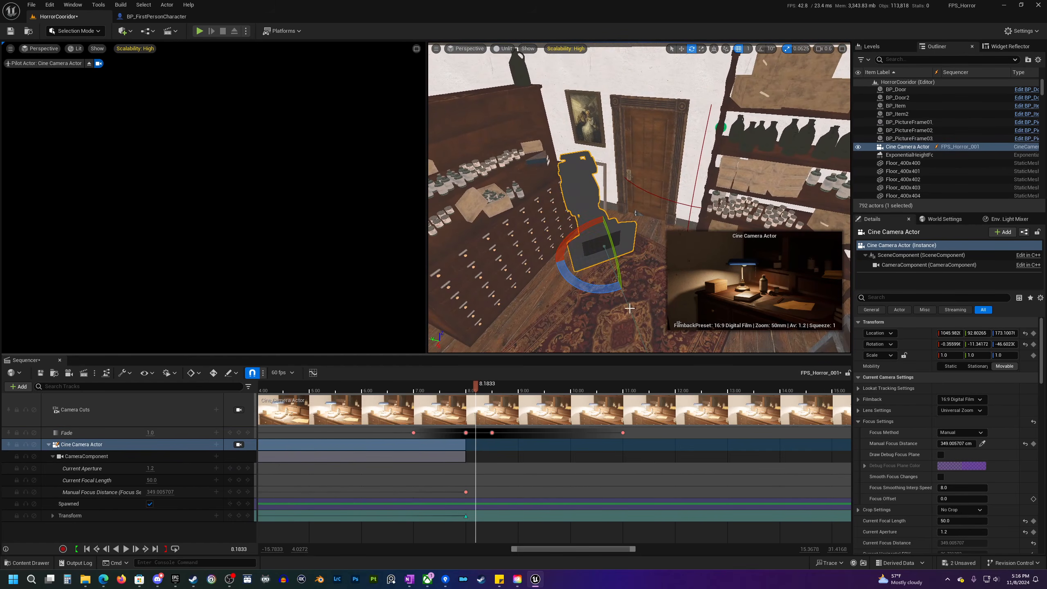
pyautogui.moveTo(604, 292); pyautogui.dragTo(561, 285)
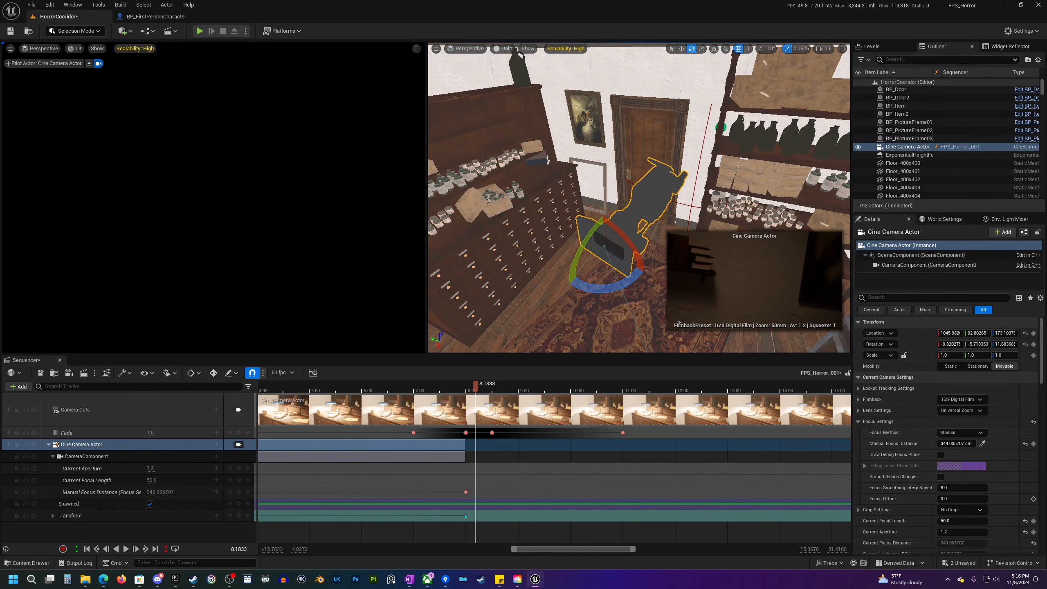
pyautogui.click(1025, 344)
pyautogui.moveTo(635, 276); pyautogui.dragTo(635, 213)
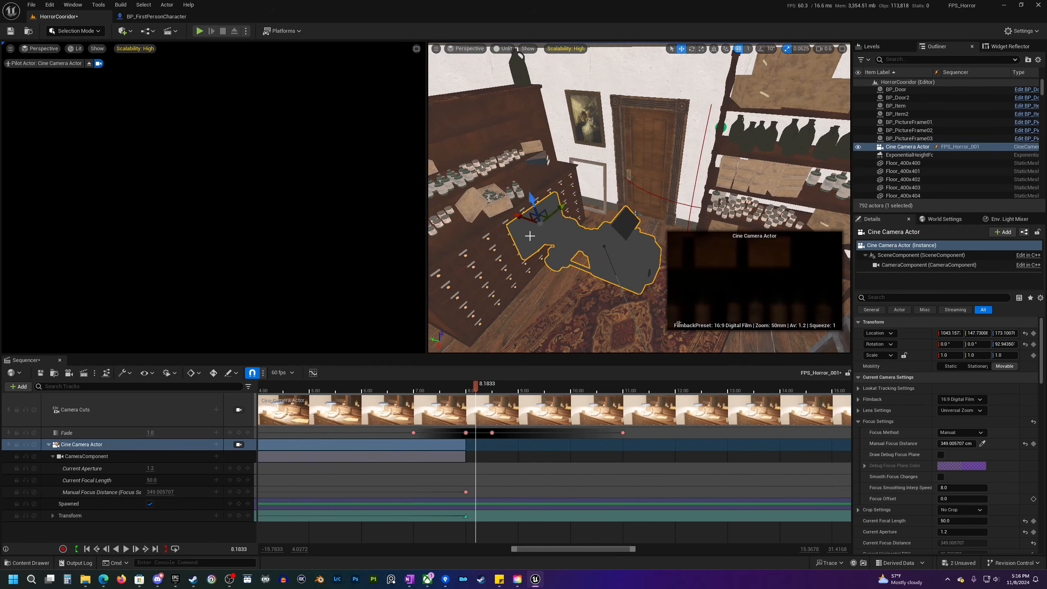
# - Move the cine camera across the room beside the door and lower it, to about X 835, Y 158, Z 130
pyautogui.moveTo(545, 253); pyautogui.dragTo(461, 264, button='right')
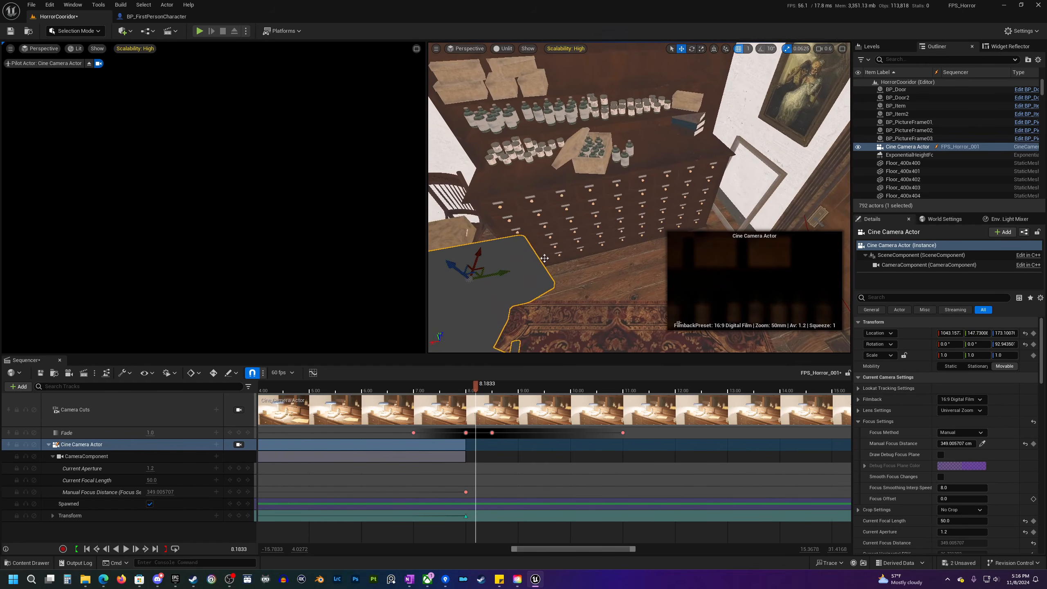
pyautogui.moveTo(509, 272); pyautogui.dragTo(751, 201)
pyautogui.moveTo(751, 201); pyautogui.dragTo(833, 197, button='right')
pyautogui.moveTo(626, 191); pyautogui.dragTo(649, 196, button='right')
pyautogui.moveTo(619, 182); pyautogui.dragTo(718, 113)
pyautogui.moveTo(718, 114); pyautogui.dragTo(742, 119, button='right')
pyautogui.moveTo(696, 177); pyautogui.dragTo(536, 174, button='right')
pyautogui.moveTo(684, 196)
pyautogui.mouseDown(button='right')
pyautogui.moveTo(610, 192)
pyautogui.moveTo(685, 196)
pyautogui.mouseUp(button='right')
pyautogui.moveTo(665, 168); pyautogui.dragTo(660, 243)
pyautogui.moveTo(659, 244); pyautogui.dragTo(693, 230, button='right')
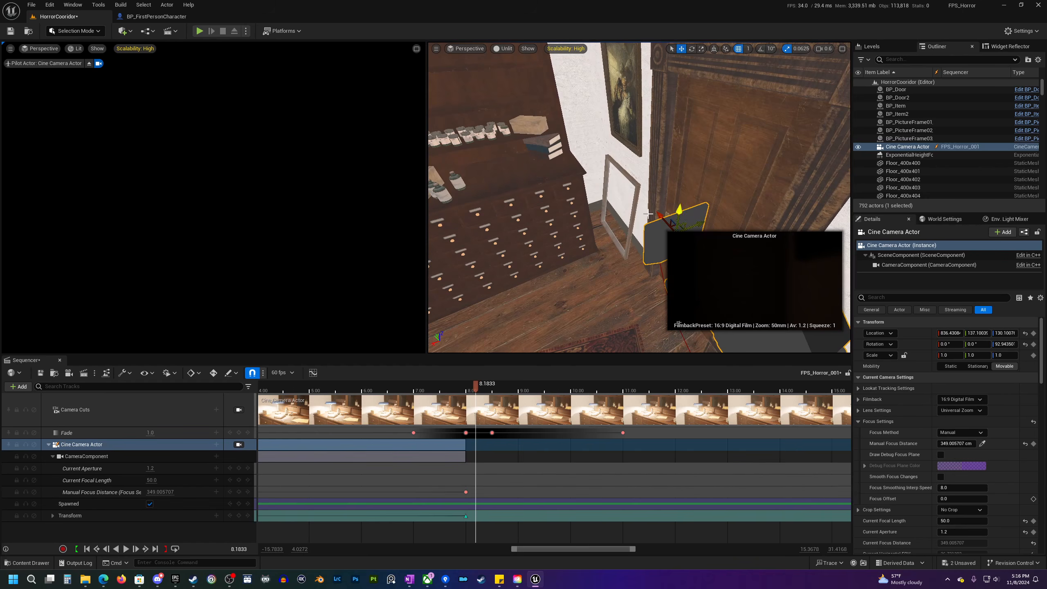
pyautogui.moveTo(660, 216); pyautogui.dragTo(634, 205)
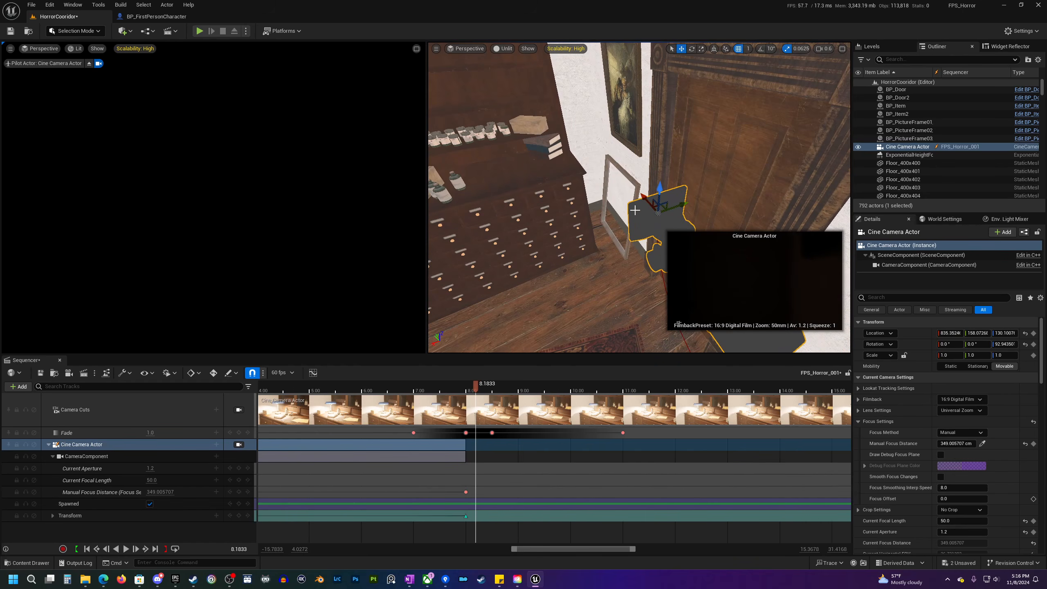
# - Switch the piloted camera viewport to Unlit and reselect the cine camera beside the door
pyautogui.click(225, 237)
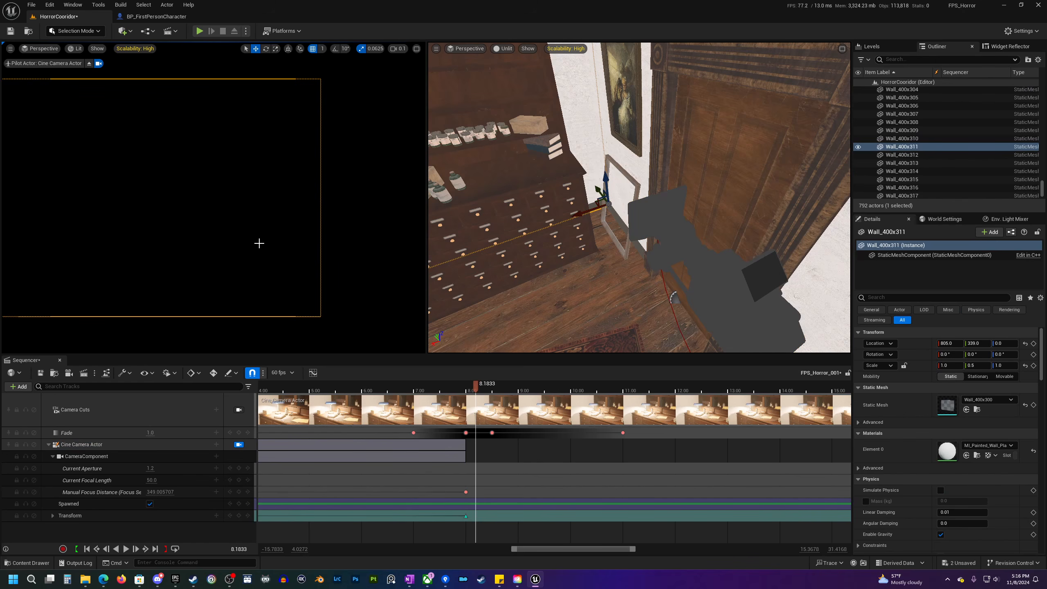
pyautogui.hotkey('alt', '3')
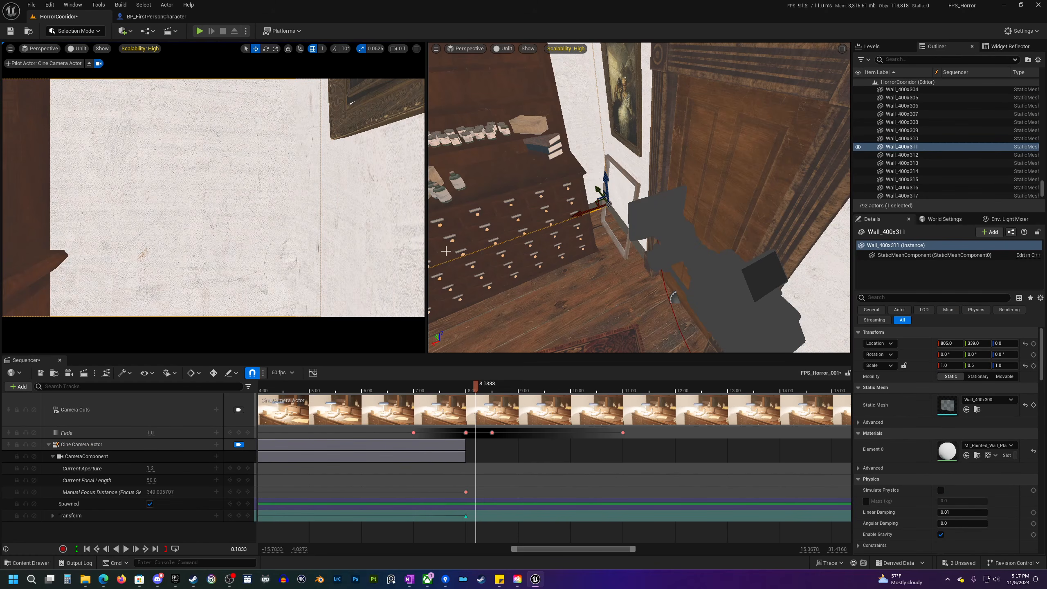
pyautogui.moveTo(557, 269); pyautogui.dragTo(528, 268, button='right')
pyautogui.click(721, 271)
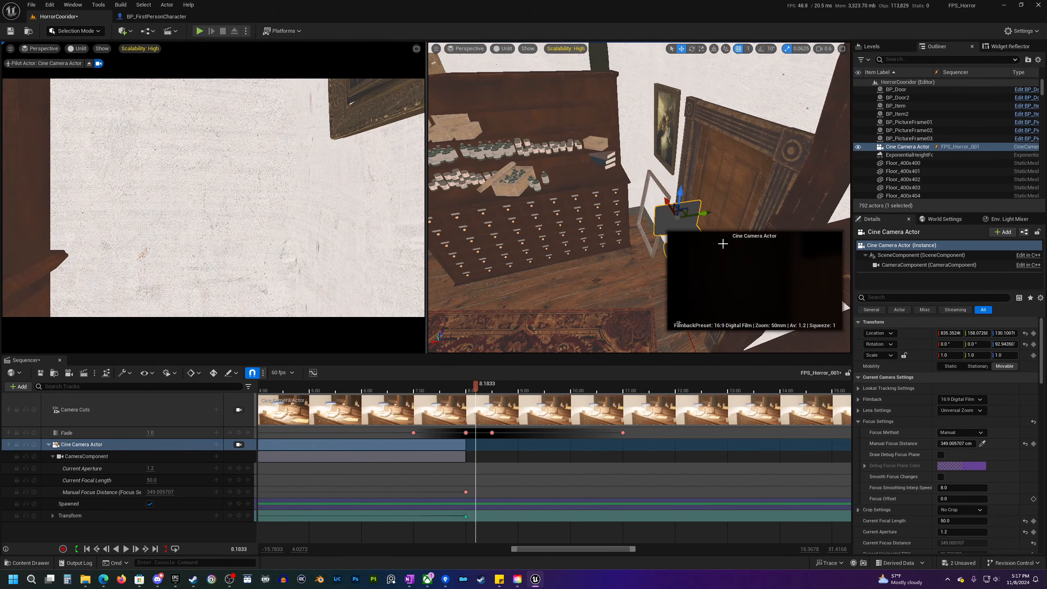
# - Move the Cine Camera Actor in front of the cabinet to about X 924, Y 163 and key its transform at 8.50
pyautogui.moveTo(704, 214); pyautogui.dragTo(620, 242)
pyautogui.moveTo(592, 248); pyautogui.dragTo(615, 243)
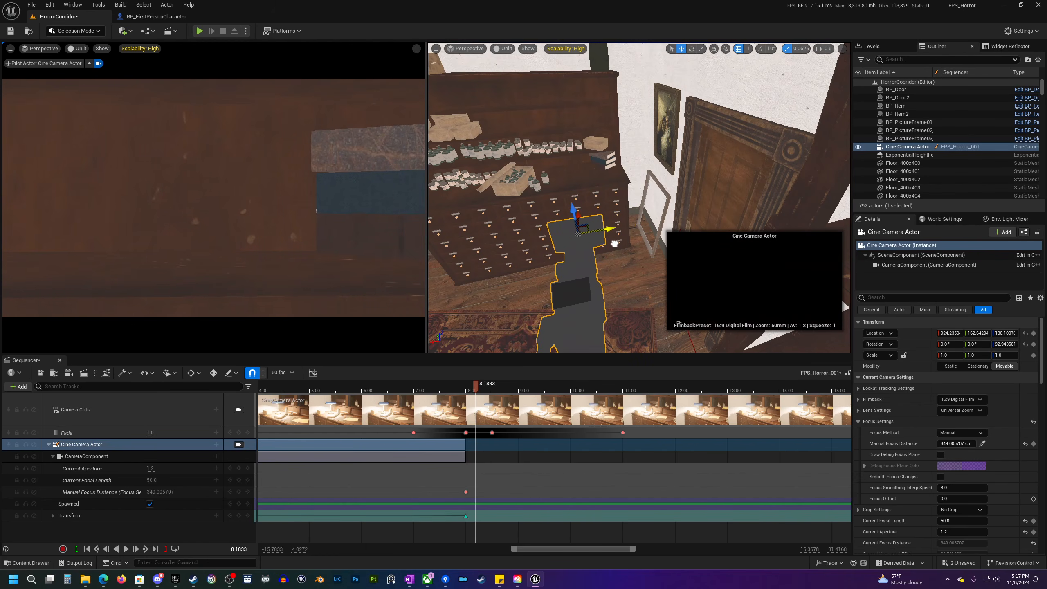
pyautogui.click(239, 515)
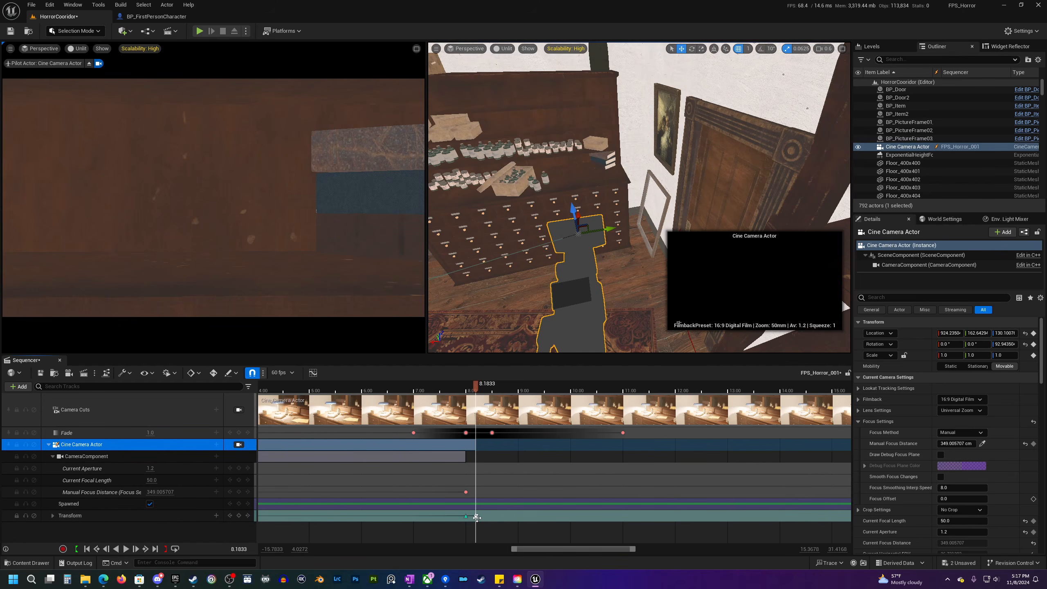
pyautogui.click(477, 517)
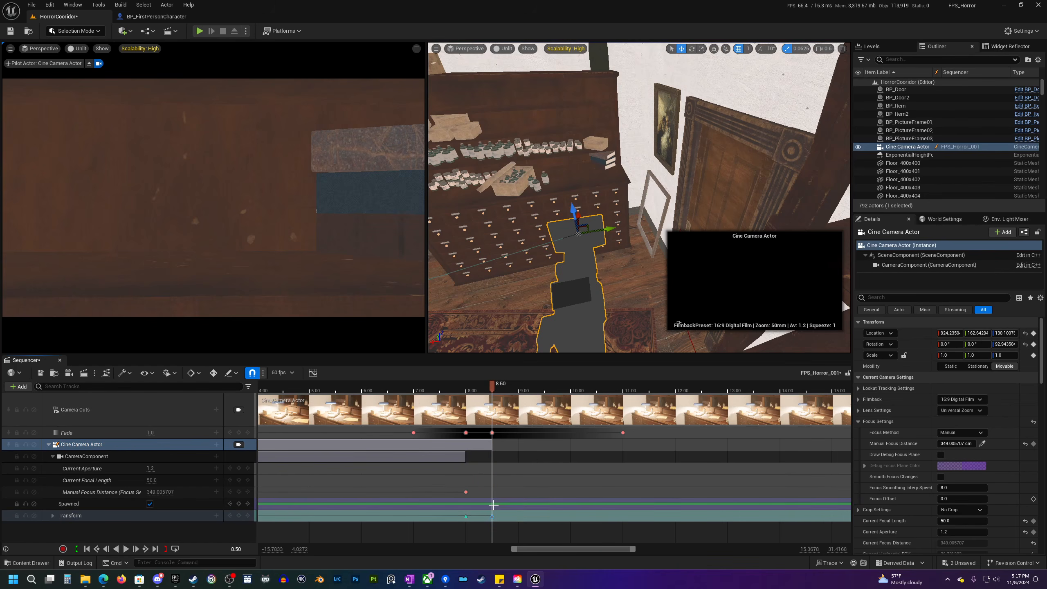
pyautogui.click(492, 433)
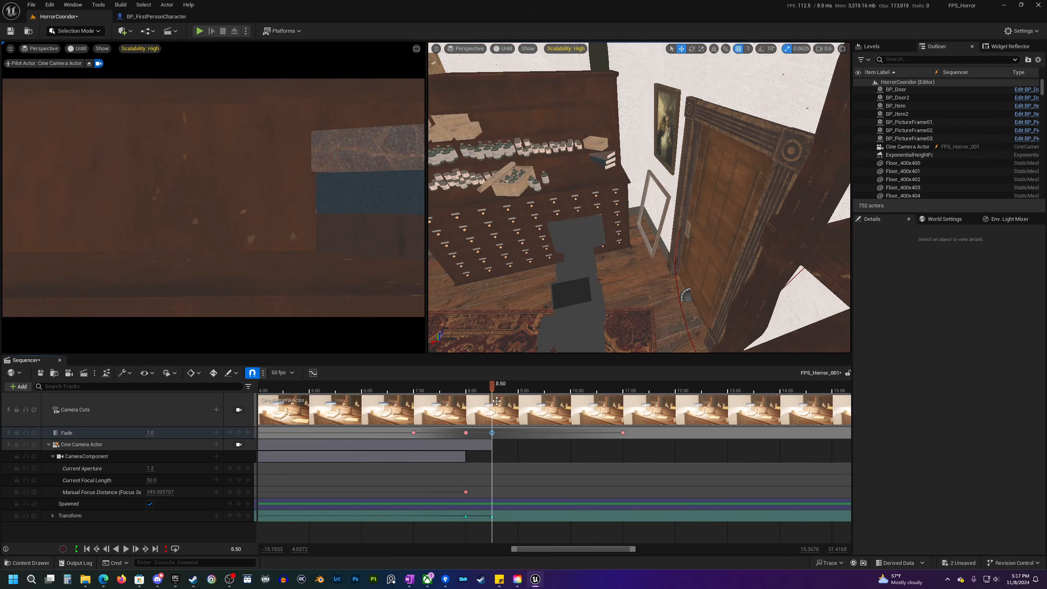
# - At 15.00, move the Cine Camera Actor along the cabinet to about X 1085, Y 171 and key its transform
pyautogui.moveTo(492, 387)
pyautogui.mouseDown()
pyautogui.moveTo(514, 388)
pyautogui.moveTo(493, 390)
pyautogui.mouseUp()
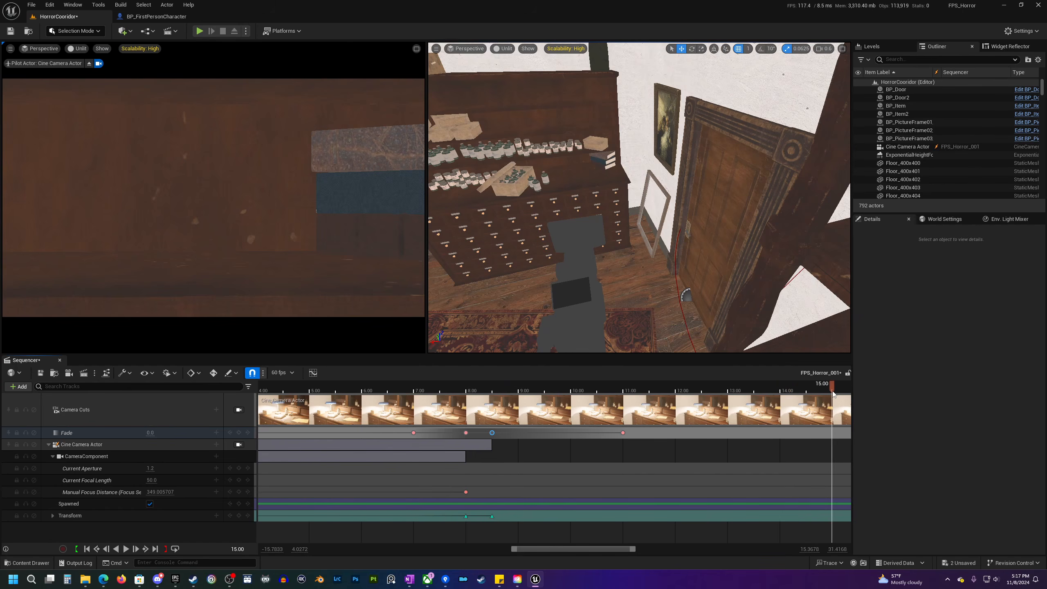
pyautogui.click(581, 301)
pyautogui.press('f')
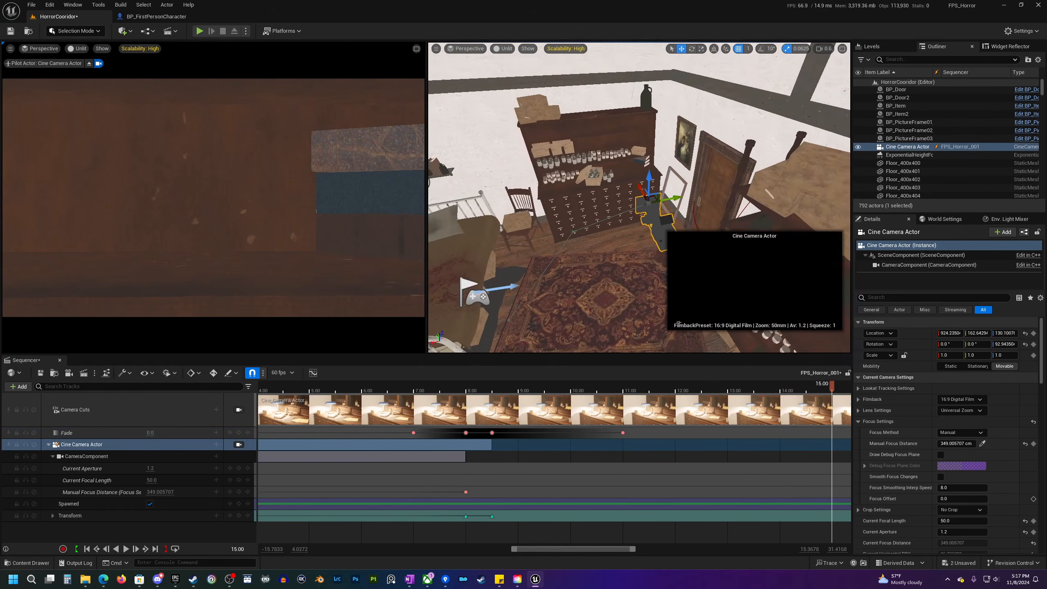
pyautogui.moveTo(669, 214); pyautogui.dragTo(558, 238)
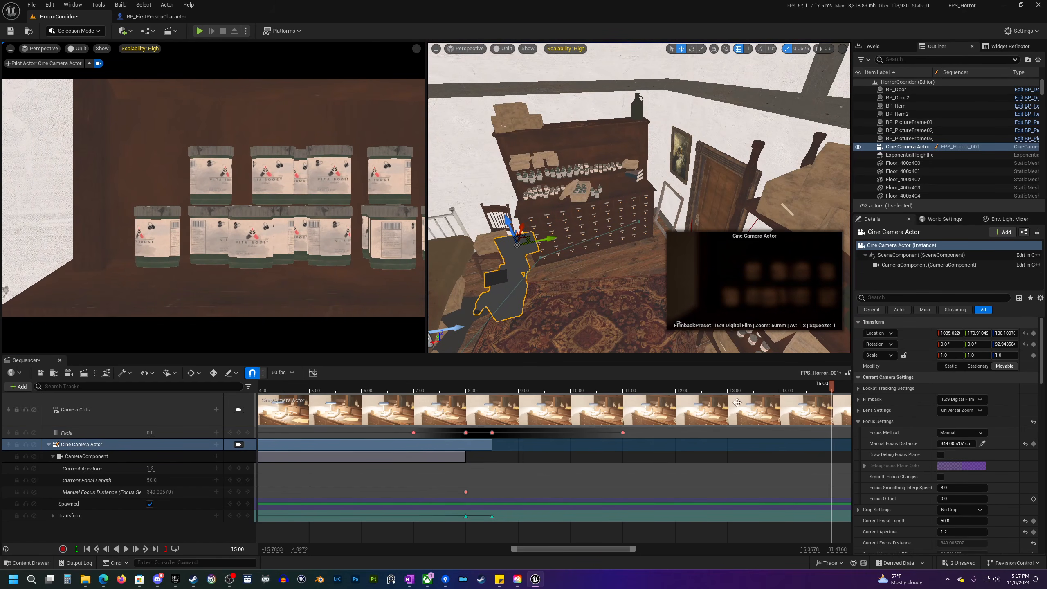
pyautogui.click(240, 516)
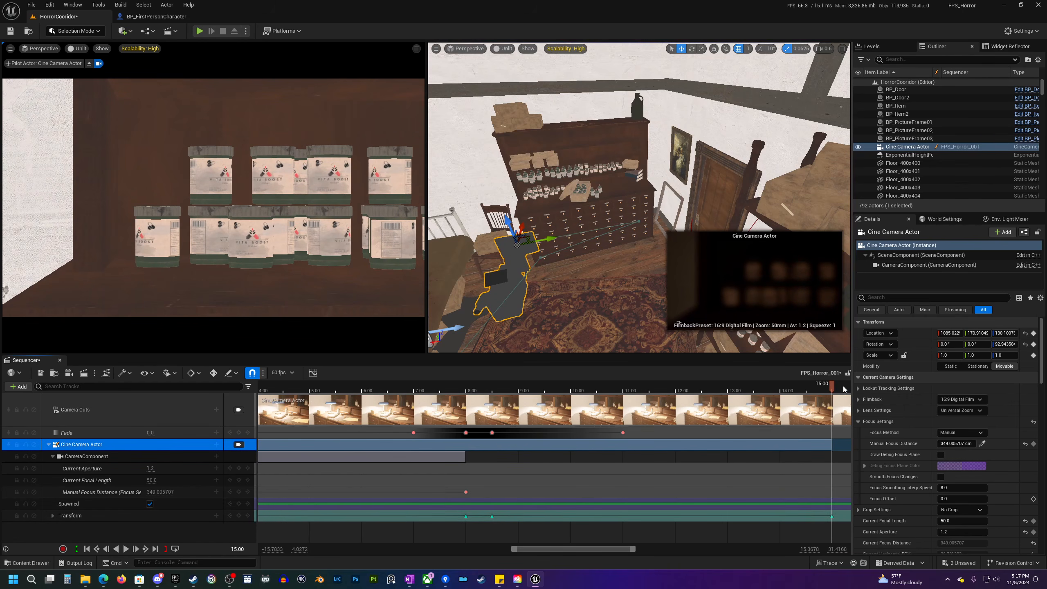
# - Set the camera's Manual Focus Distance to 96.746323 cm at 8.50 and key it there
pyautogui.moveTo(831, 389); pyautogui.dragTo(504, 388)
pyautogui.press('space')
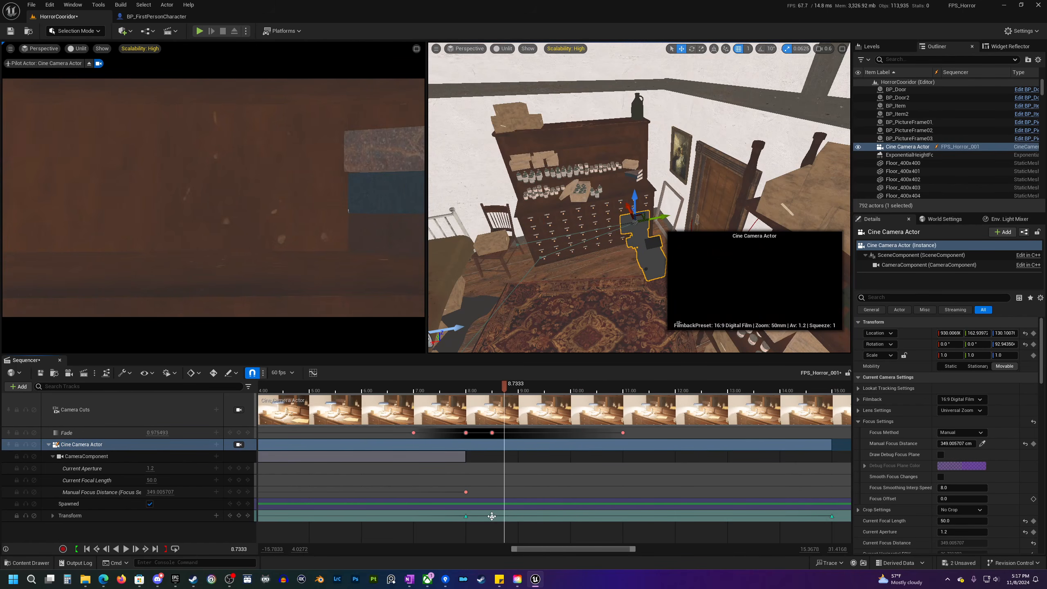
pyautogui.click(492, 516)
pyautogui.moveTo(573, 281); pyautogui.dragTo(569, 284, button='right')
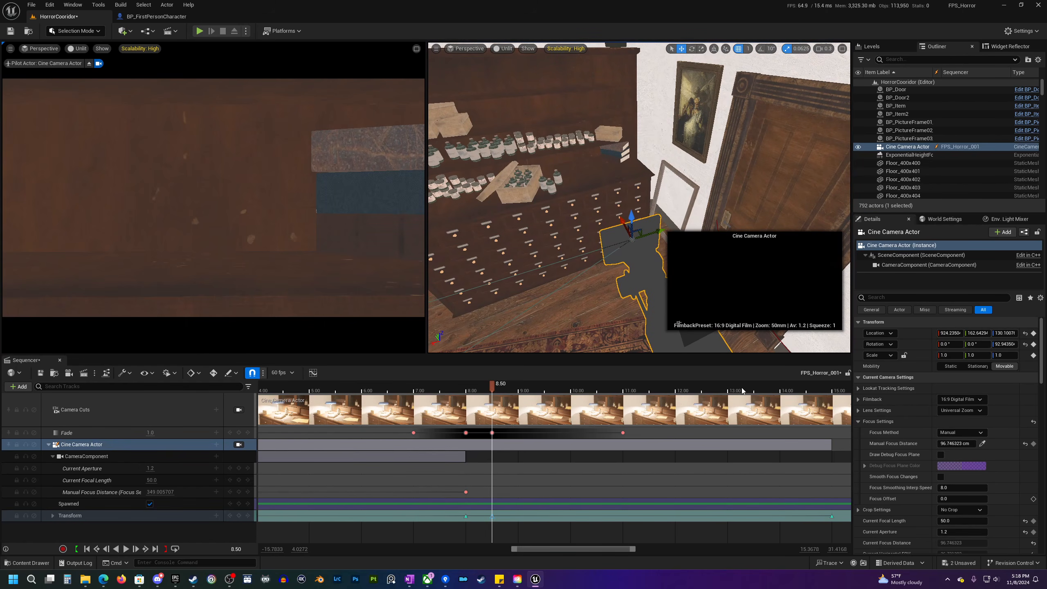
pyautogui.click(240, 492)
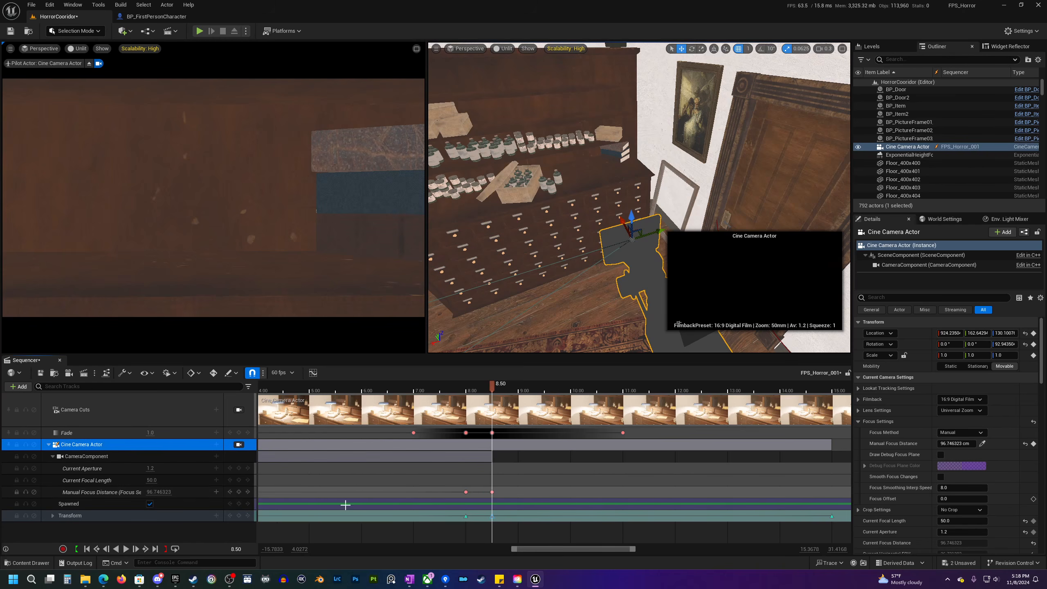
pyautogui.click(492, 492)
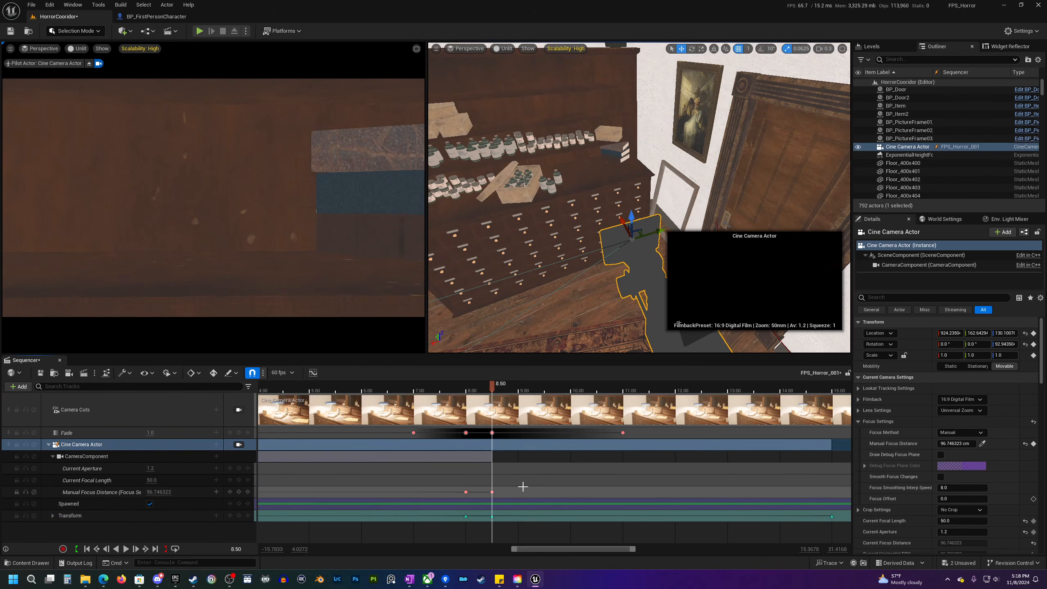
pyautogui.click(491, 492)
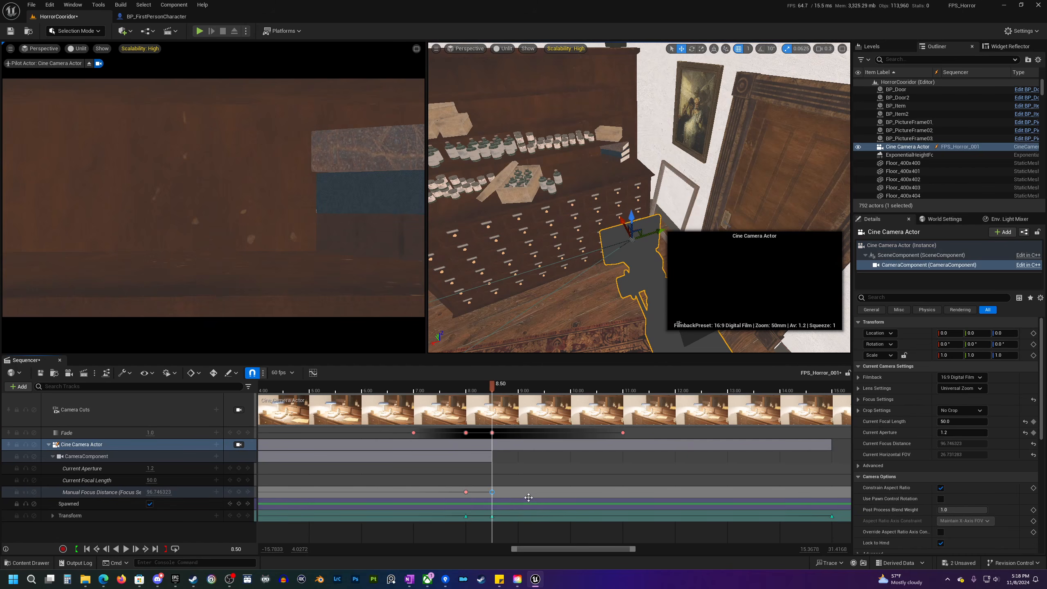
# - Try to delete the camera's transform key at 15.00
pyautogui.moveTo(492, 386); pyautogui.dragTo(821, 386)
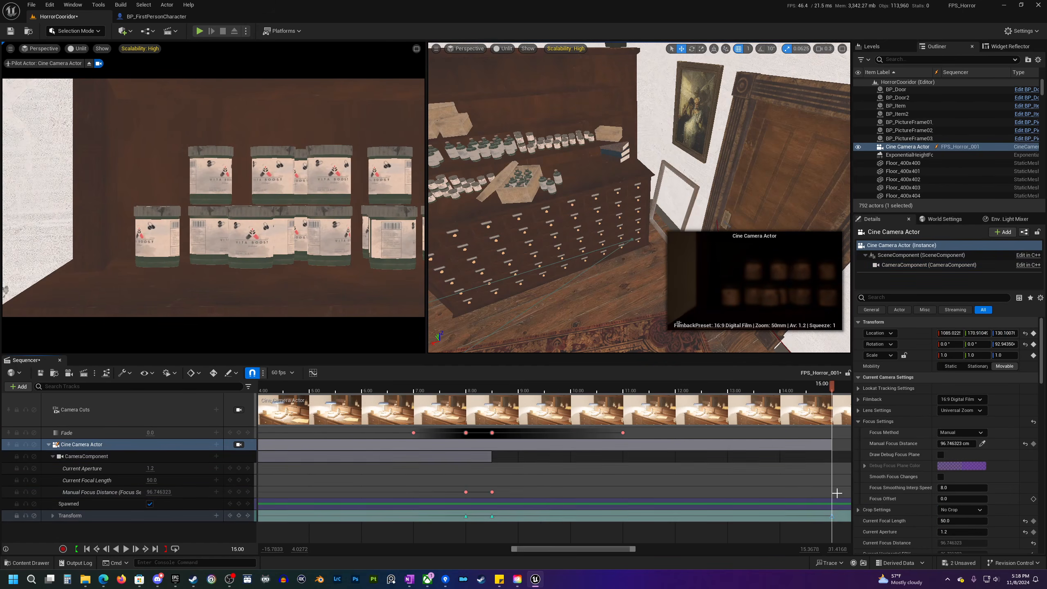
pyautogui.click(832, 517)
pyautogui.press('Delete')
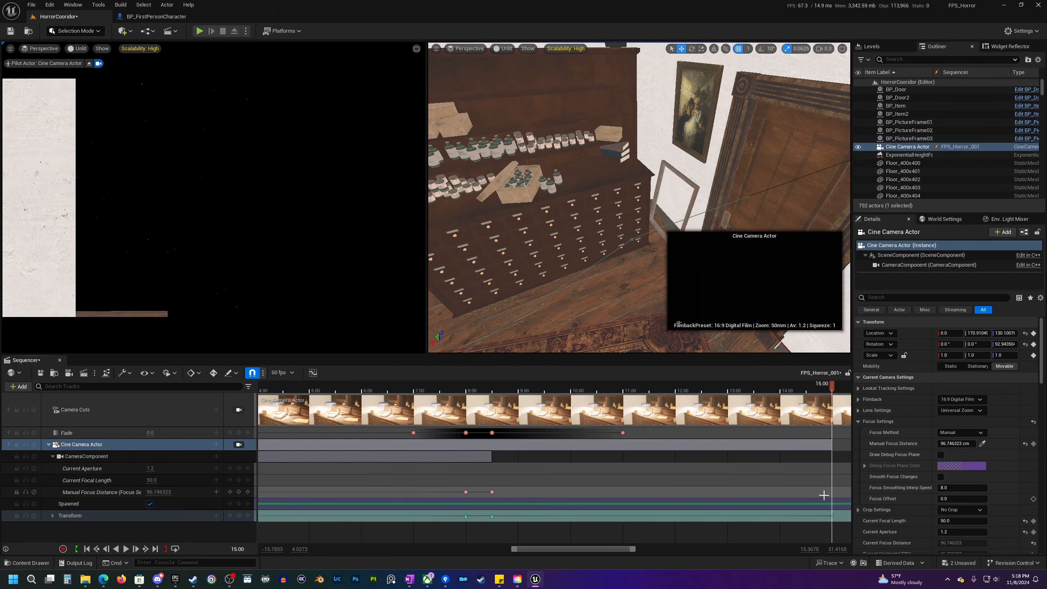
# - Key the Manual Focus Distance at 15.00 with the 8.50 value and compare the keys at both times
pyautogui.click(491, 492)
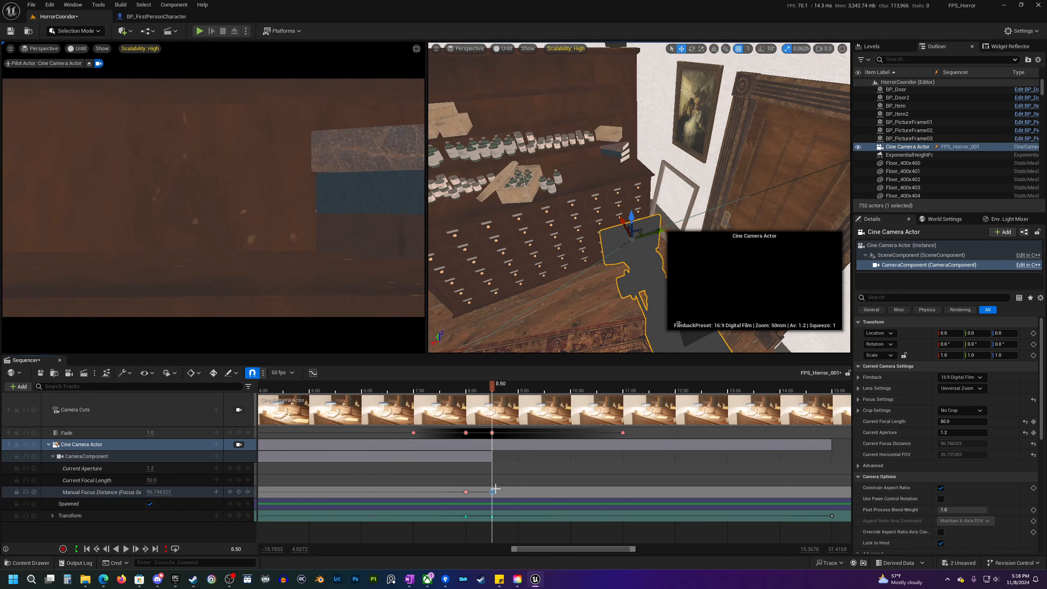
pyautogui.moveTo(775, 387); pyautogui.dragTo(831, 410)
pyautogui.click(832, 516)
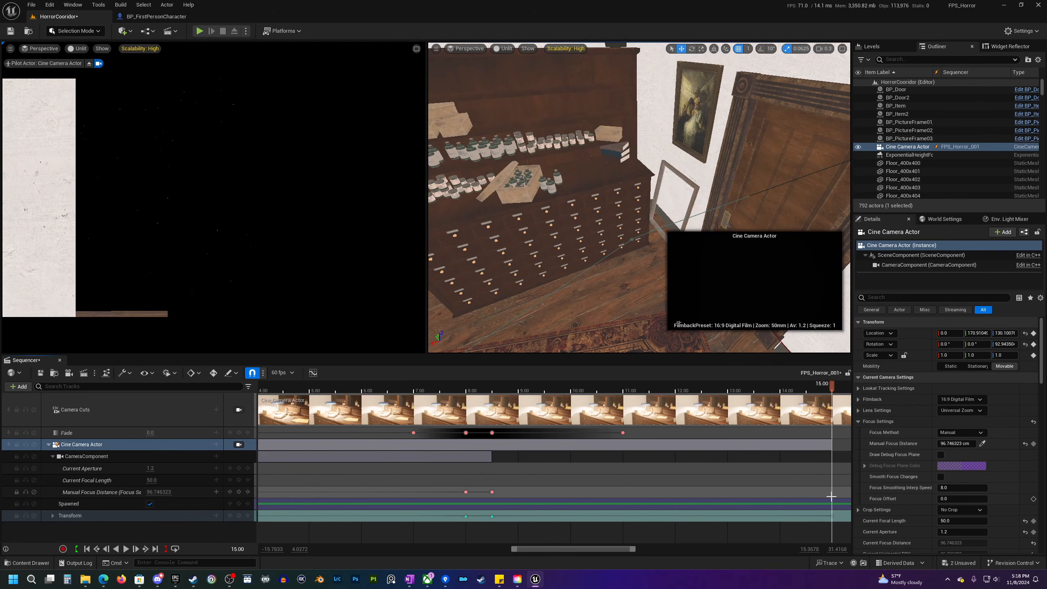
pyautogui.click(492, 492)
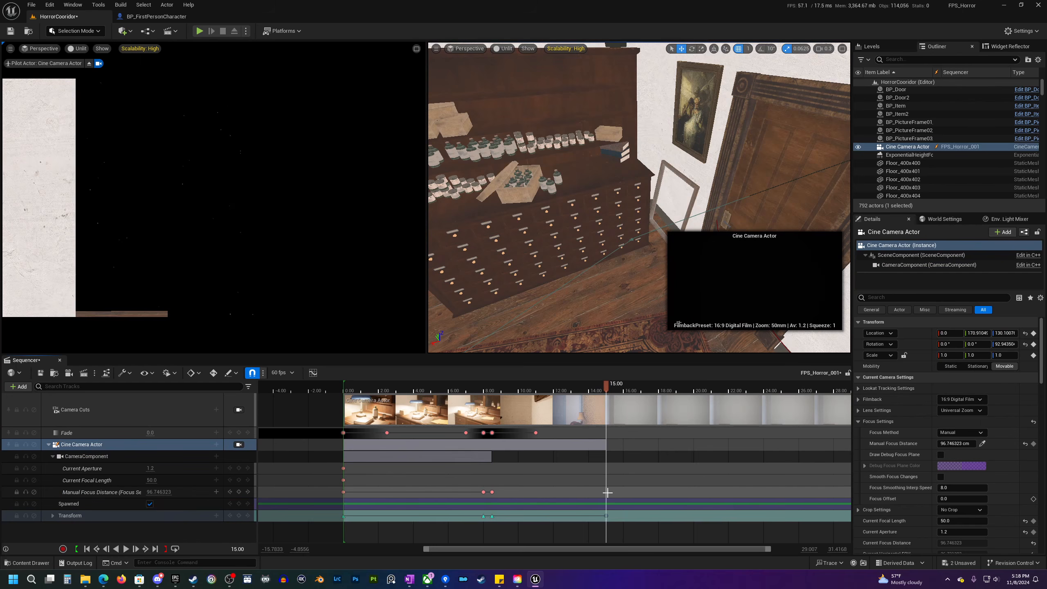
pyautogui.click(239, 492)
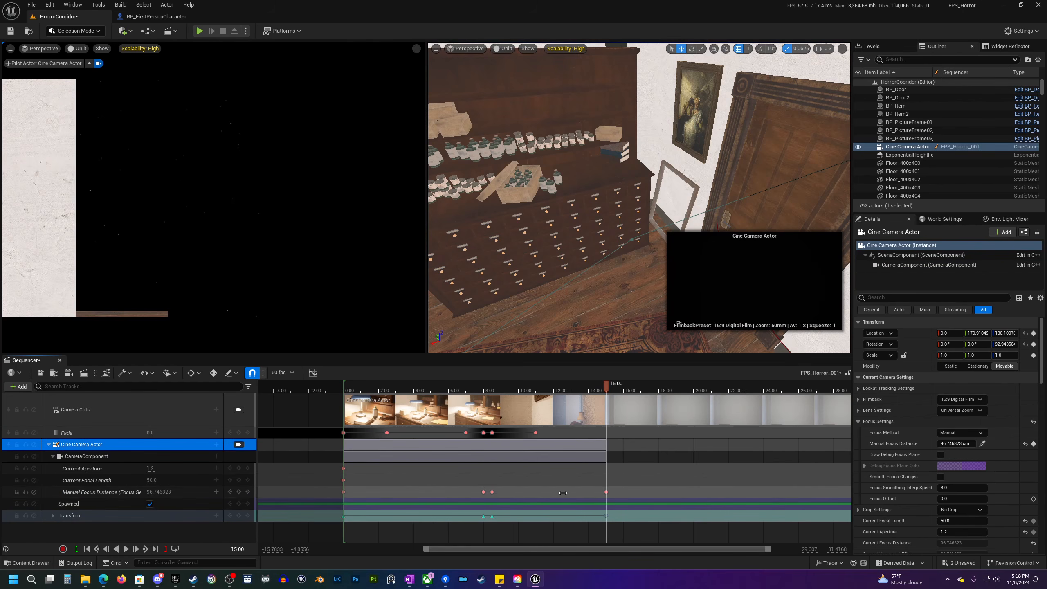
pyautogui.click(492, 492)
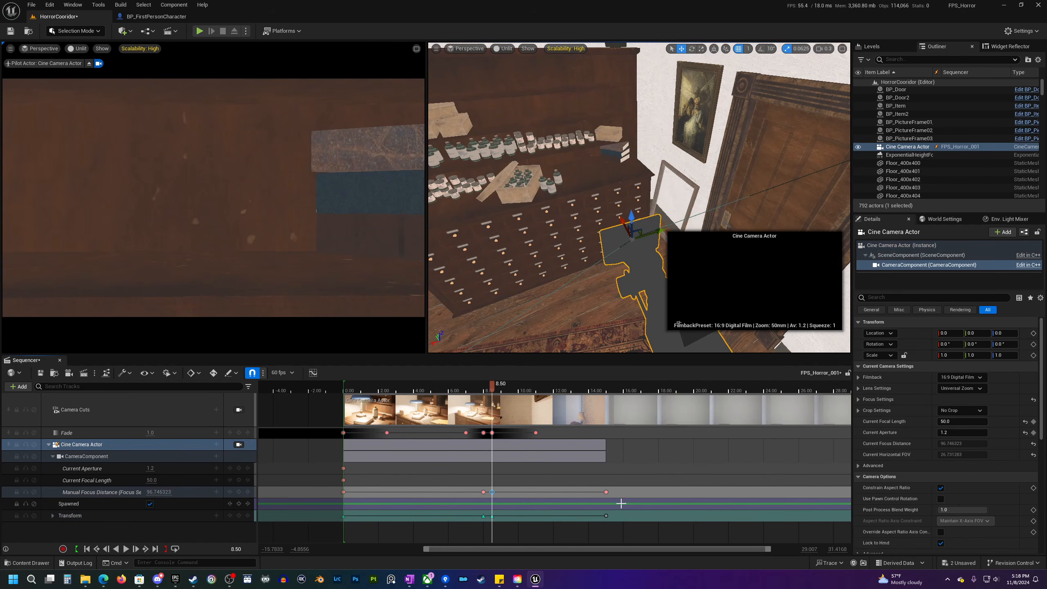
pyautogui.click(607, 492)
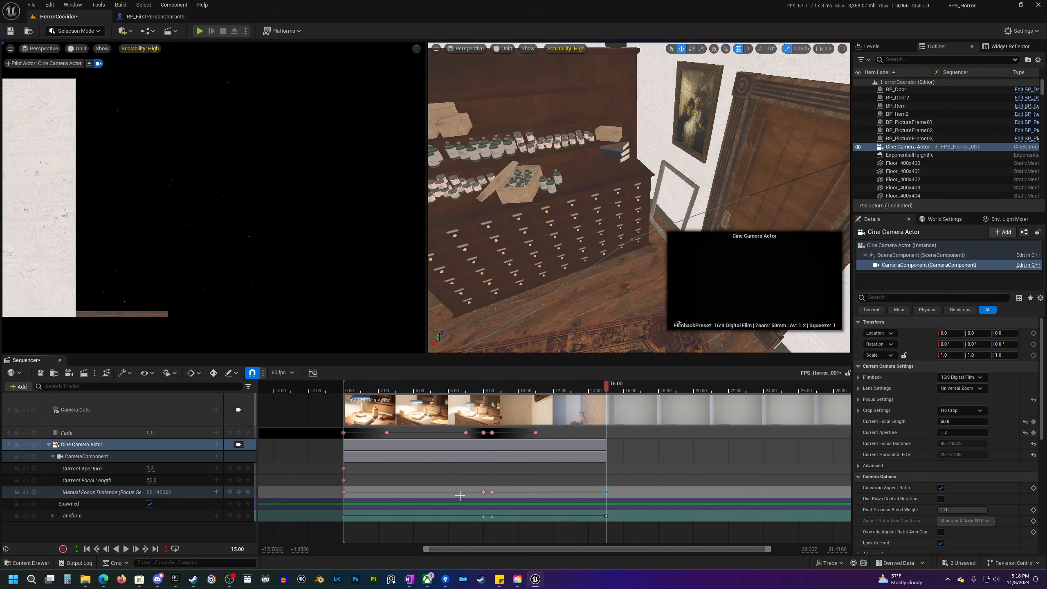
pyautogui.click(492, 491)
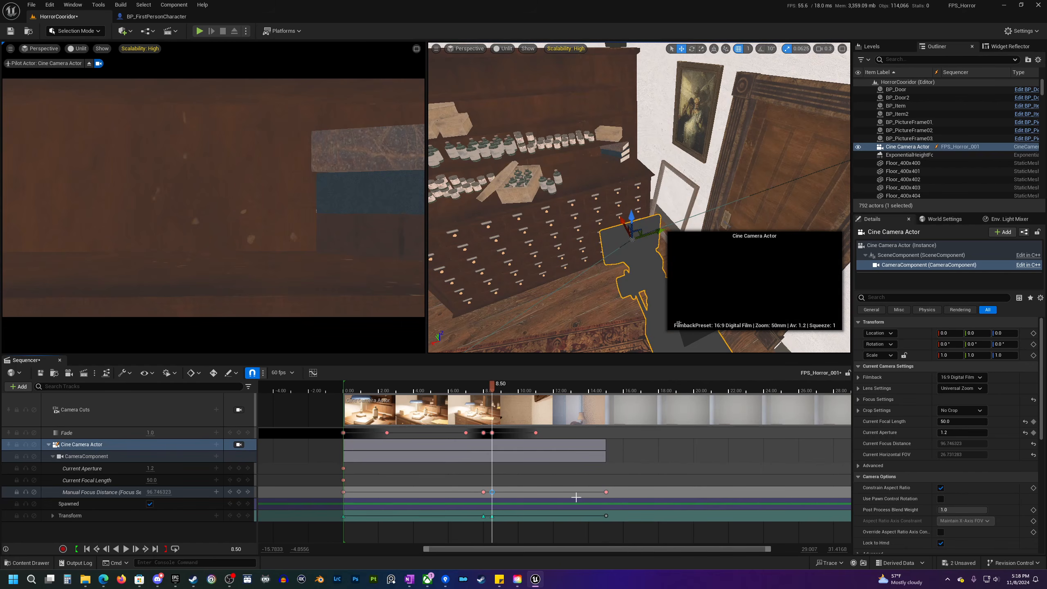
pyautogui.click(607, 492)
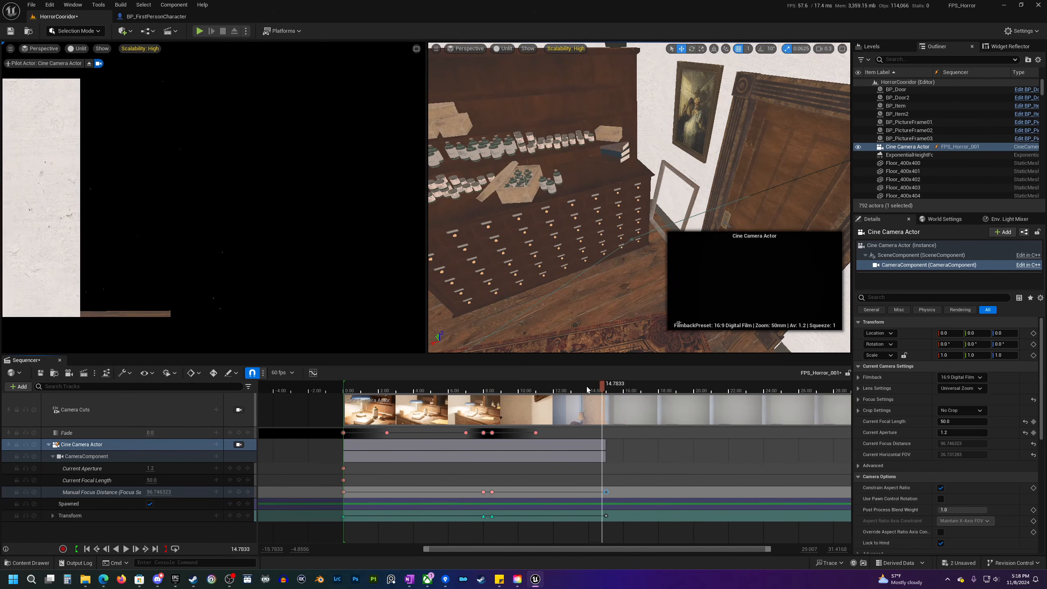
# - Shorten the sequence's playback range so that it ends at about 15.00
pyautogui.moveTo(594, 388); pyautogui.dragTo(503, 389)
pyautogui.keyDown('ctrl'); pyautogui.scroll(-2, 552, 456); pyautogui.keyUp('ctrl')
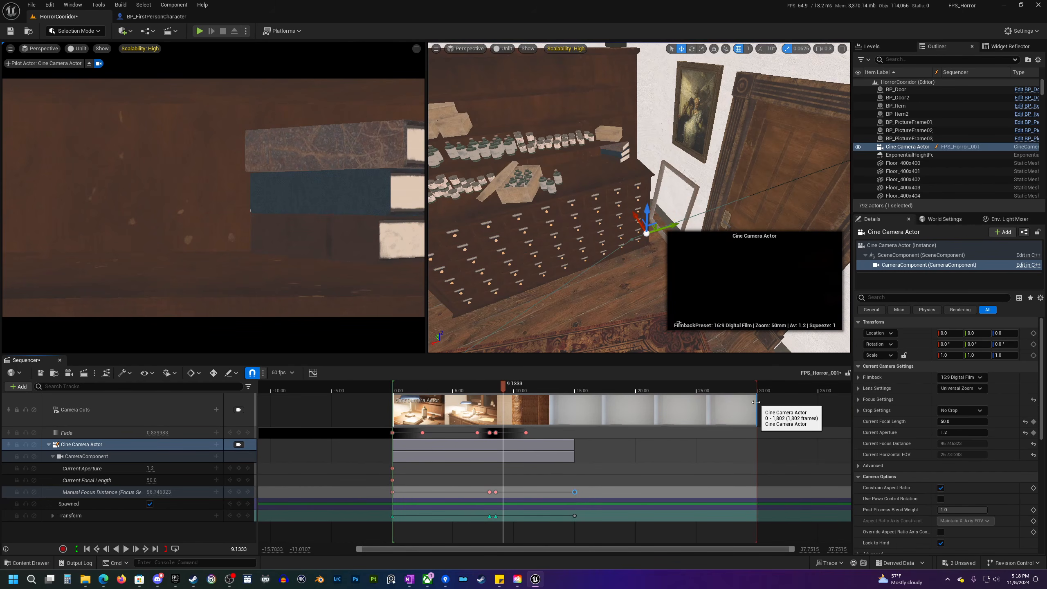
pyautogui.moveTo(749, 392)
pyautogui.mouseDown()
pyautogui.moveTo(582, 395)
pyautogui.moveTo(576, 419)
pyautogui.mouseUp()
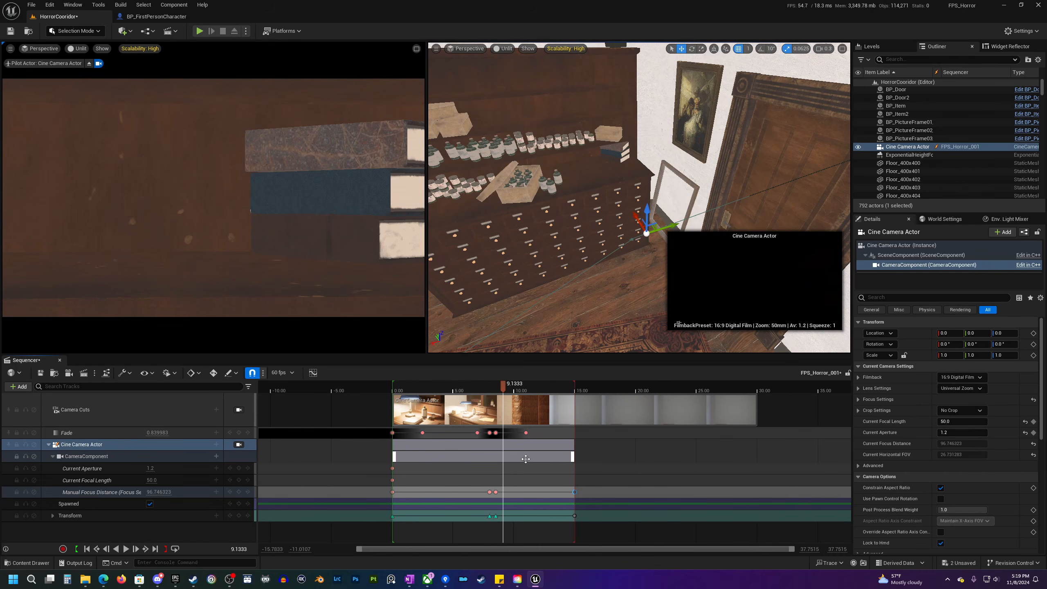
# - Add a key on the Fade track at 14.50
pyautogui.keyDown('ctrl'); pyautogui.scroll(5, 551, 444); pyautogui.keyUp('ctrl')
pyautogui.moveTo(504, 387); pyautogui.dragTo(702, 413)
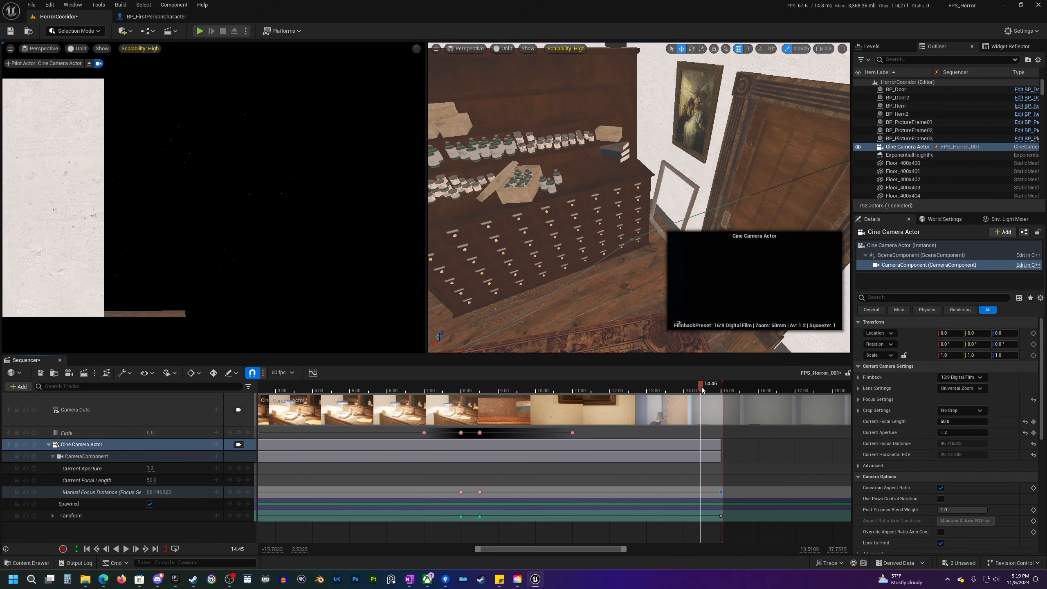
pyautogui.moveTo(703, 390); pyautogui.dragTo(704, 390)
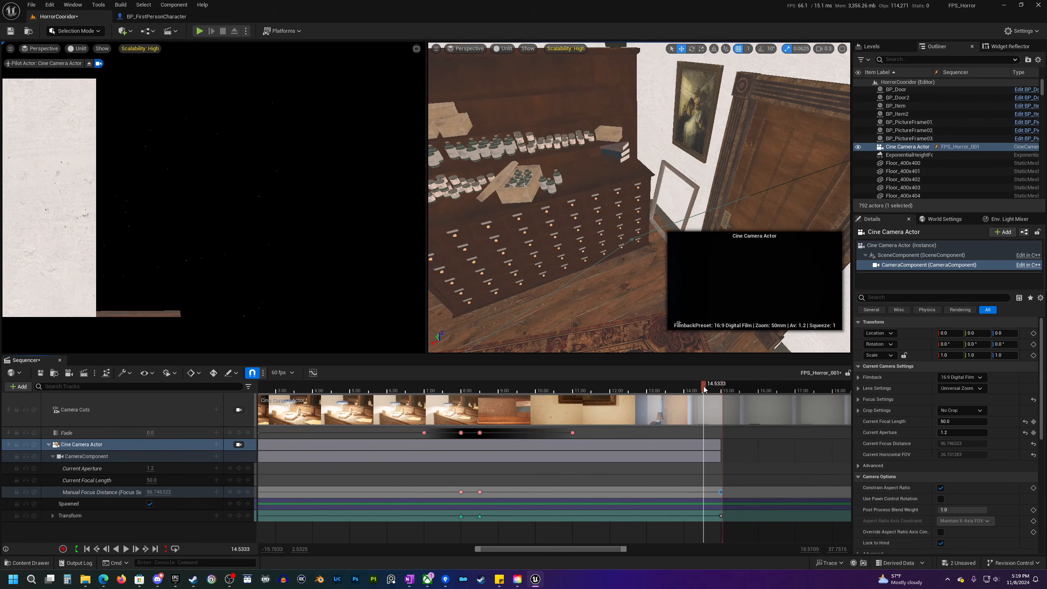
pyautogui.click(241, 433)
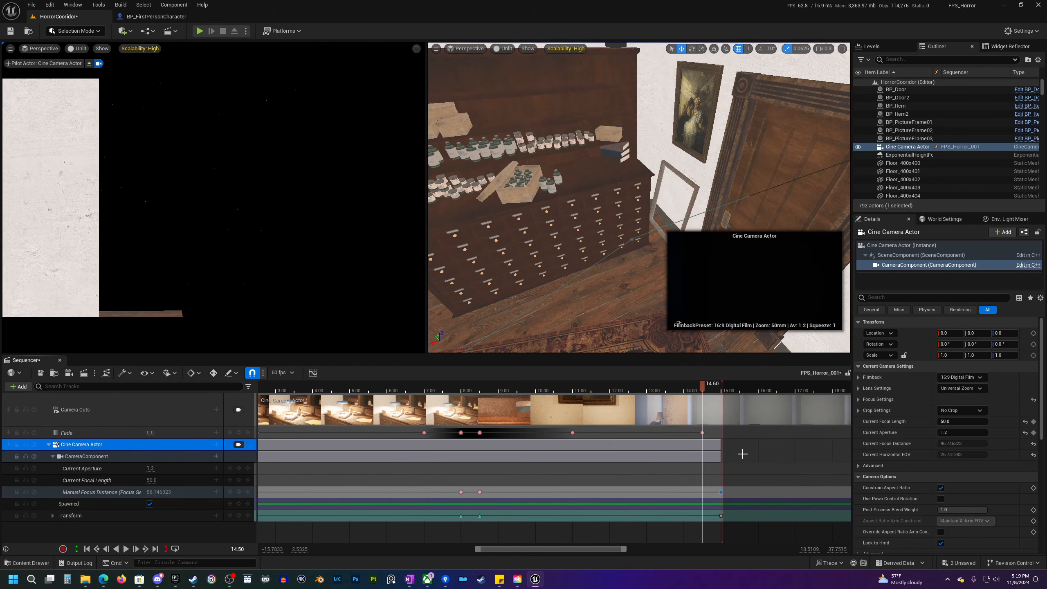
pyautogui.click(702, 432)
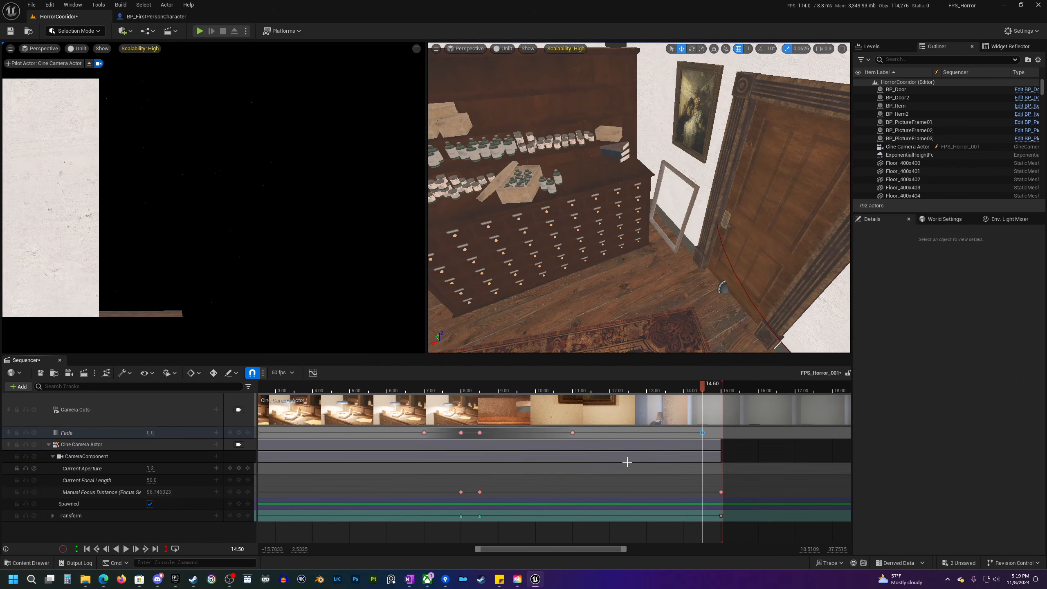
# - Fine-tune the end of the playback range to sit right at the last camera keys near 15.00
pyautogui.click(155, 549)
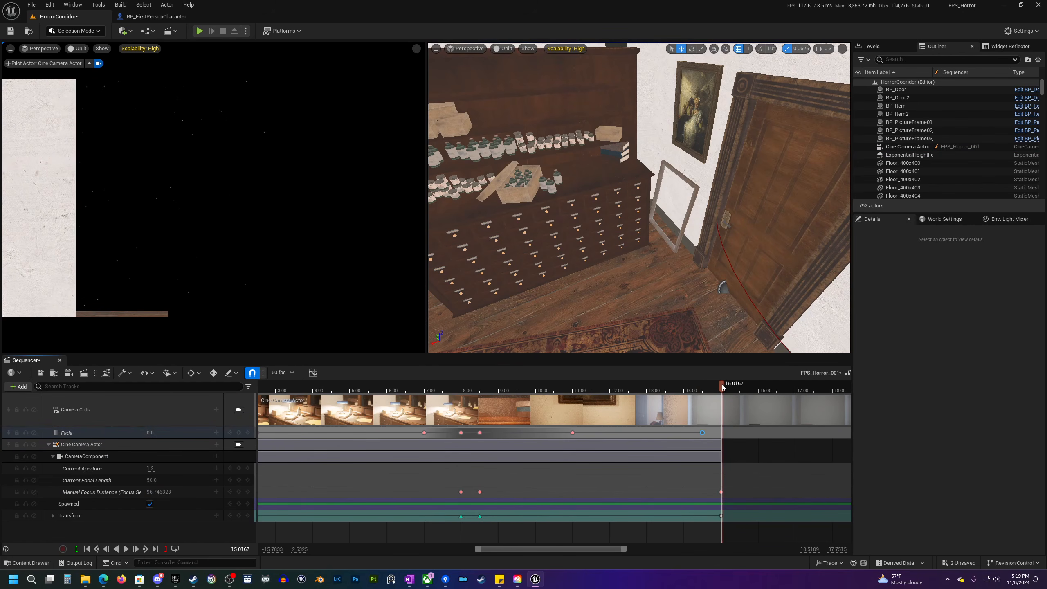
pyautogui.keyDown('ctrl'); pyautogui.scroll(10, 758, 459); pyautogui.keyUp('ctrl')
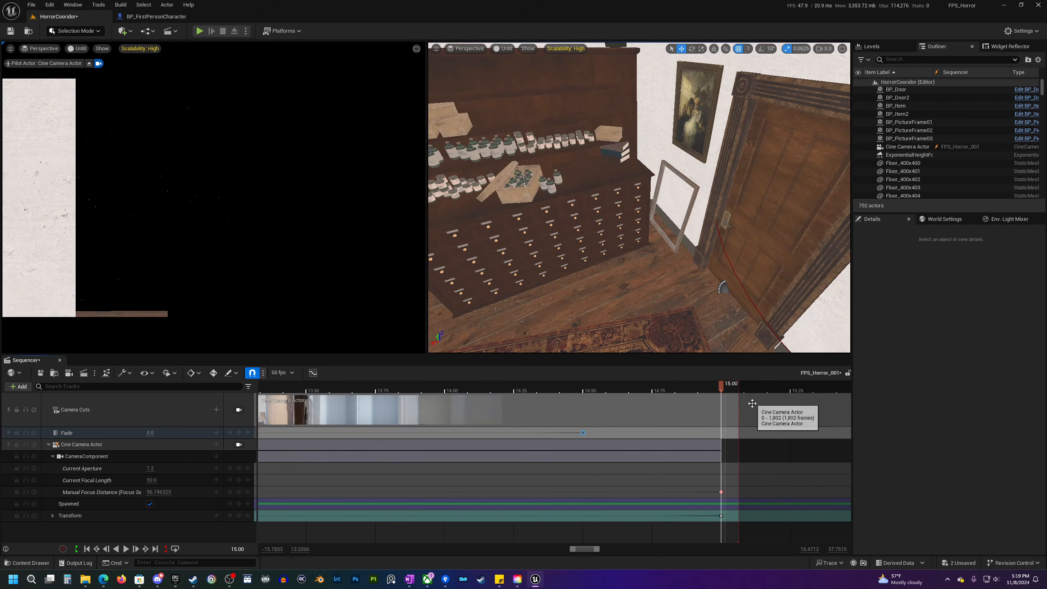
pyautogui.moveTo(756, 391); pyautogui.dragTo(731, 391)
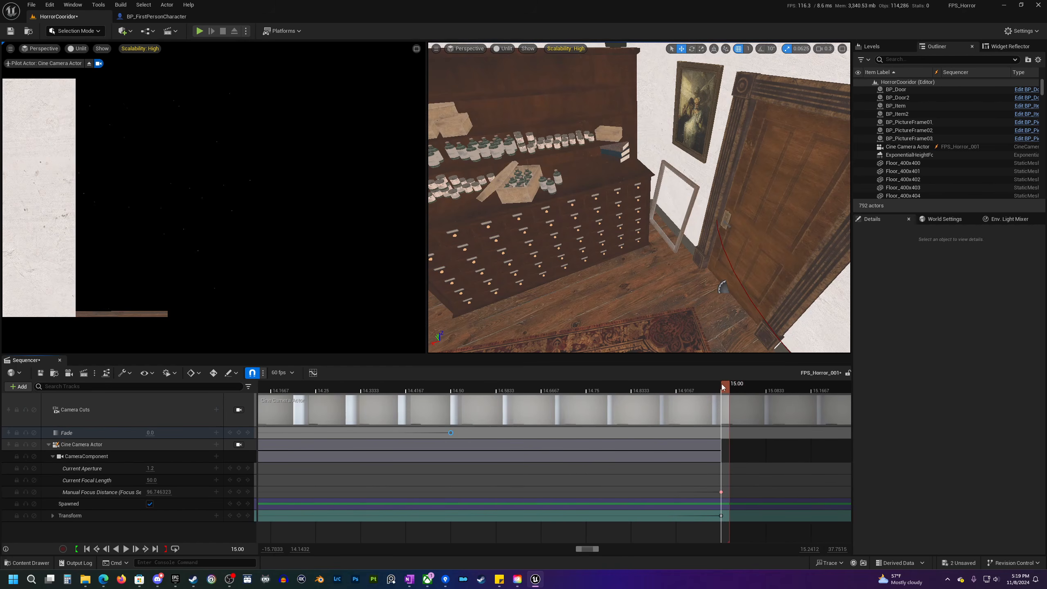
# - Add a key on the Fade track at 15.00 with a fade value of 1.0
pyautogui.click(238, 432)
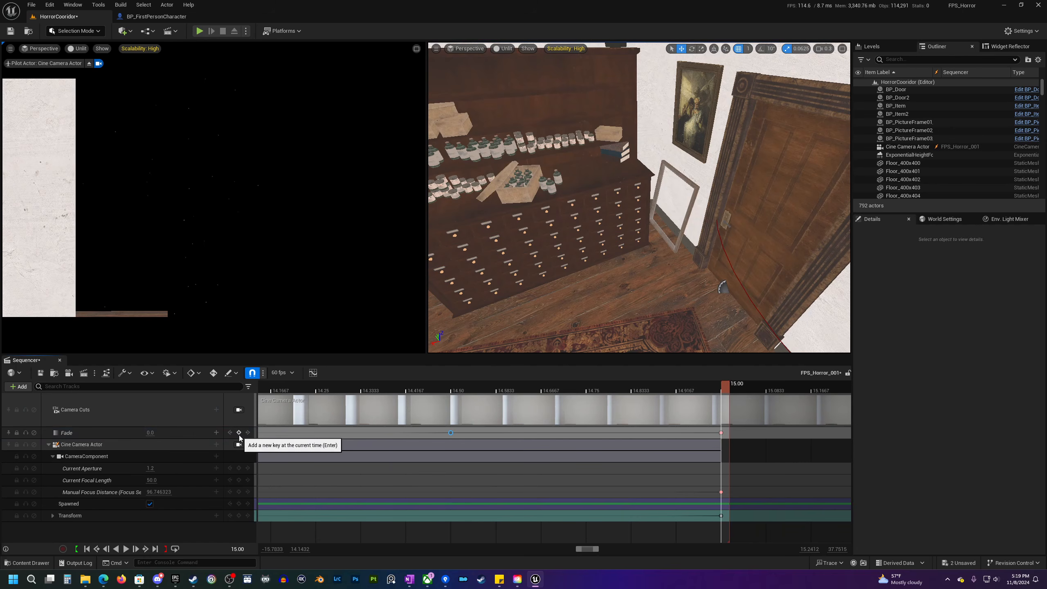
pyautogui.click(153, 432)
pyautogui.press('Return')
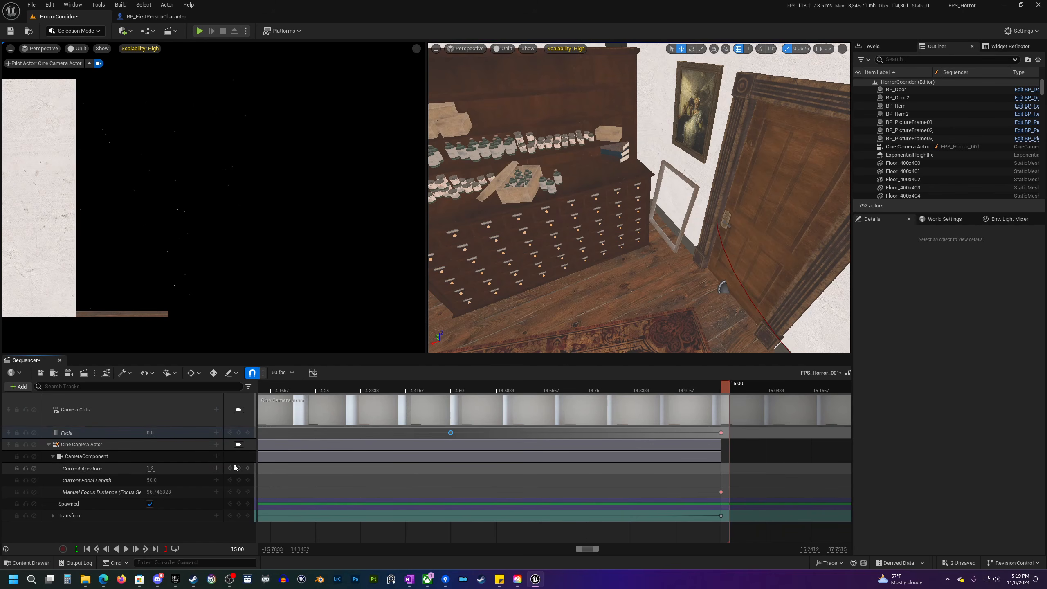
pyautogui.middleClick(451, 434)
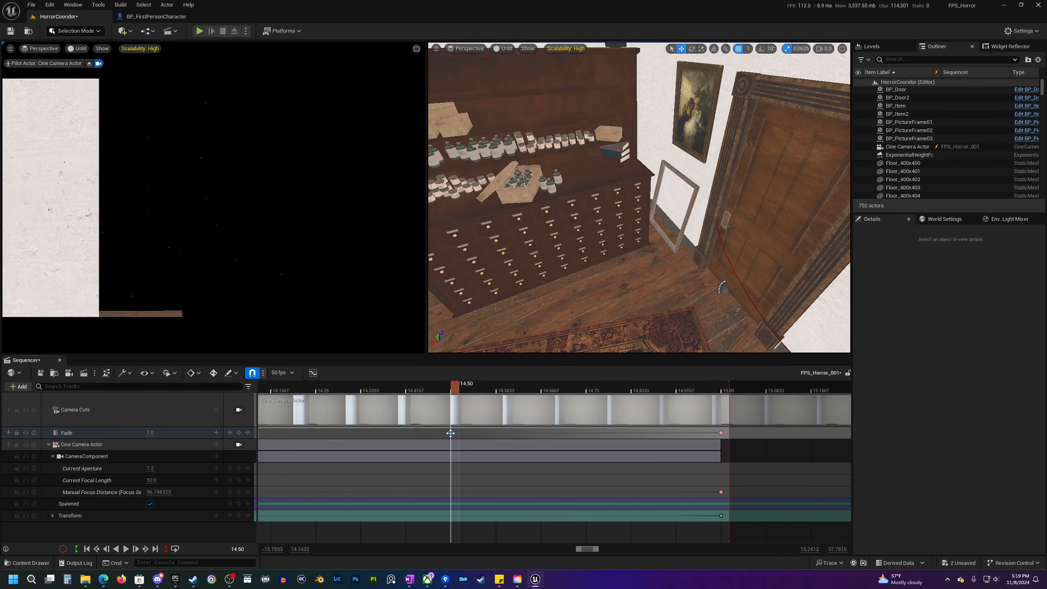
pyautogui.click(721, 433)
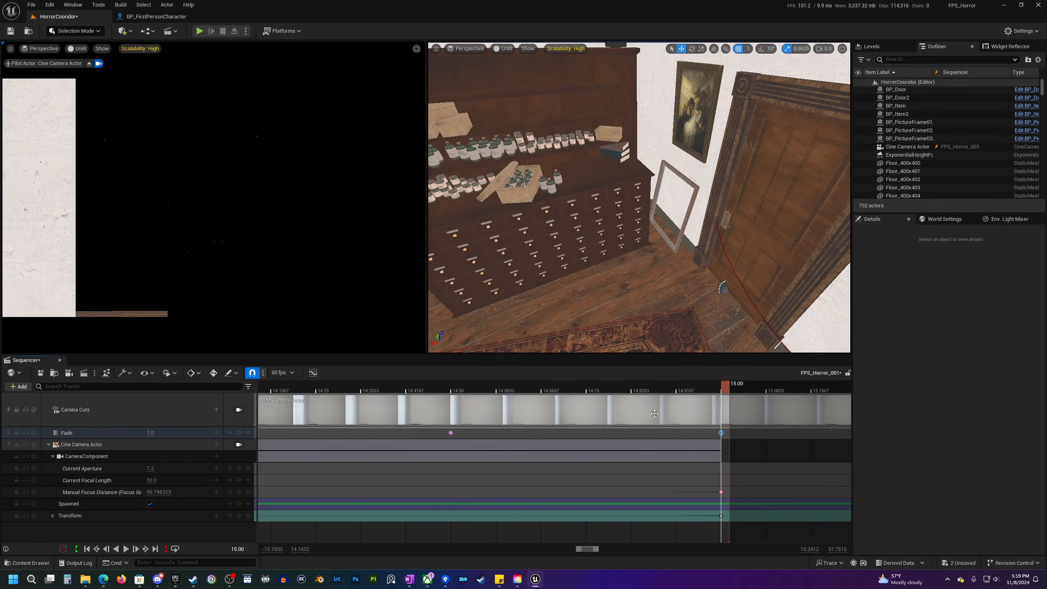
# - Set the Fade track's key at 14.50 to 0
pyautogui.keyDown('ctrl'); pyautogui.scroll(-10, 582, 456); pyautogui.keyUp('ctrl')
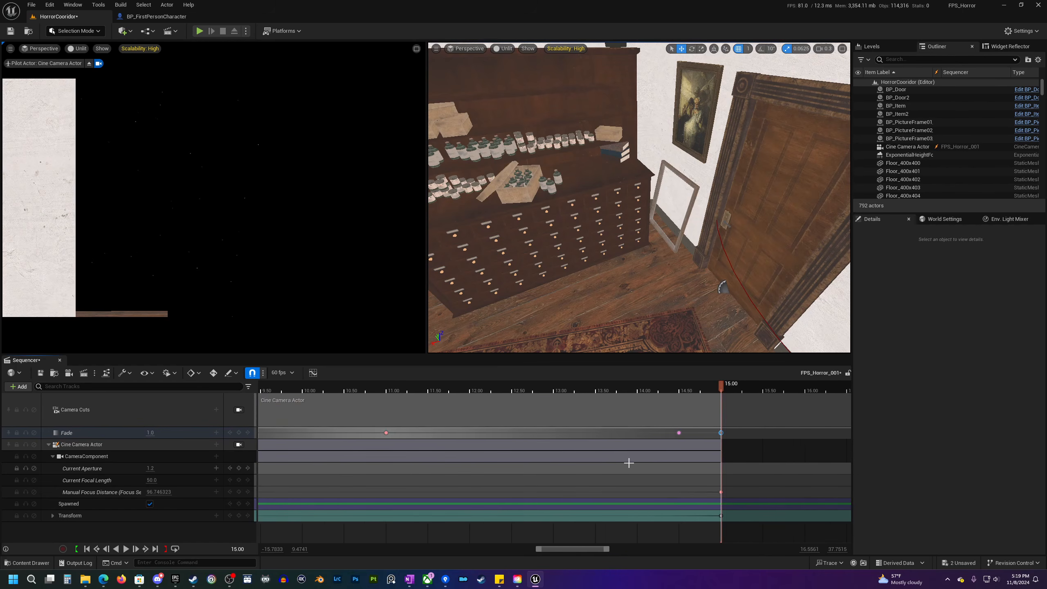
pyautogui.click(697, 433)
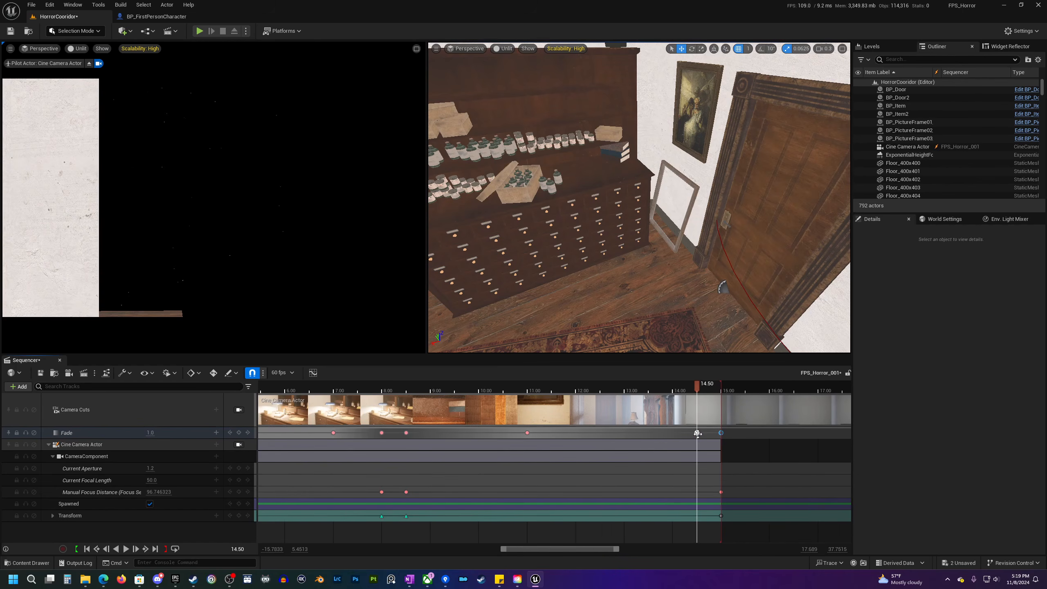
pyautogui.click(150, 432)
pyautogui.write('0')
pyautogui.press('Return')
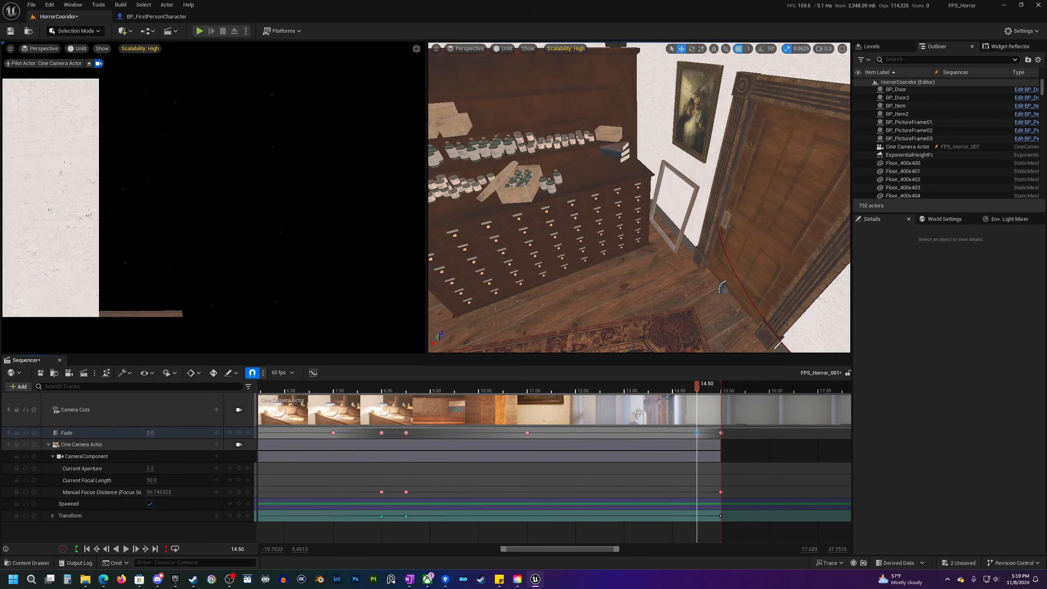
# - Switch the piloted camera viewport to Lit shading and frame the cabinet drawers in the other perspective viewport
pyautogui.moveTo(697, 388); pyautogui.dragTo(627, 388)
pyautogui.click(216, 242)
pyautogui.hotkey('alt', '4')
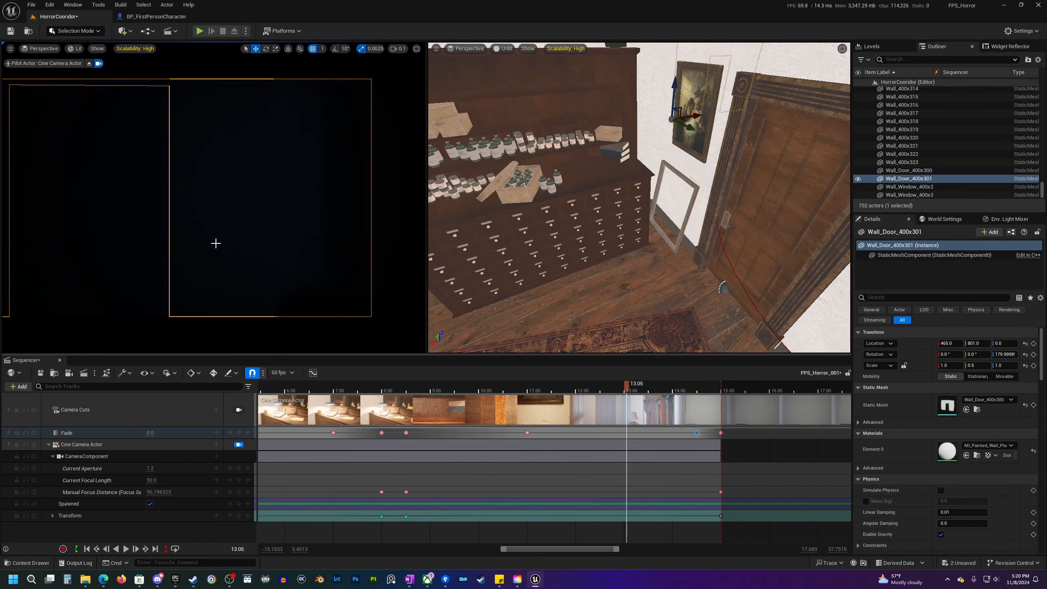
pyautogui.click(507, 260)
pyautogui.scroll(-3, 627, 324)
pyautogui.press('f')
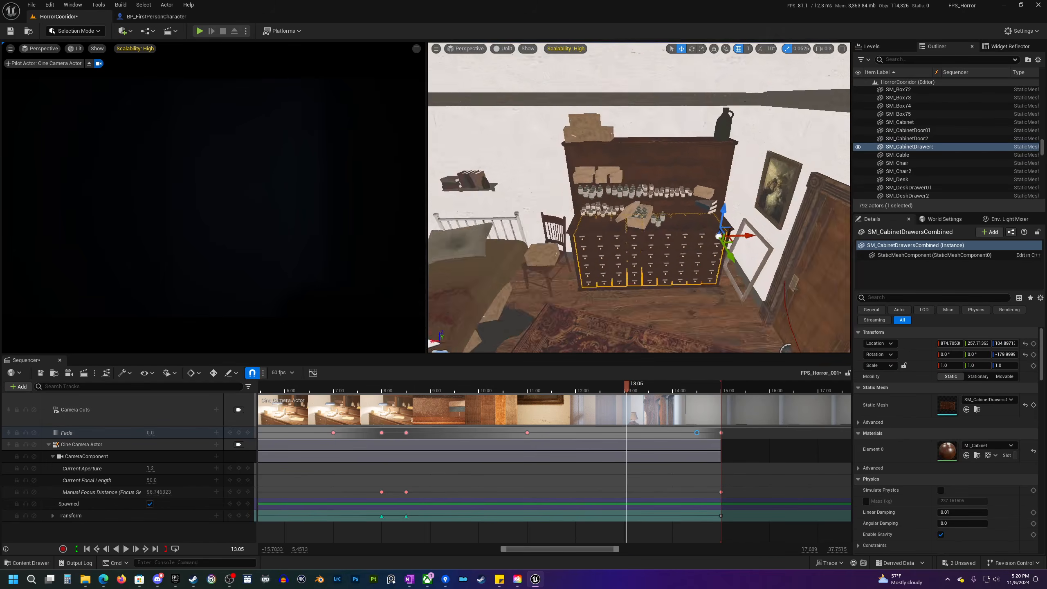
# - Play the sequence from the start and scrub through the cut to the cabinet shot around 9.15
pyautogui.click(87, 549)
pyautogui.moveTo(573, 289); pyautogui.dragTo(437, 289, button='right')
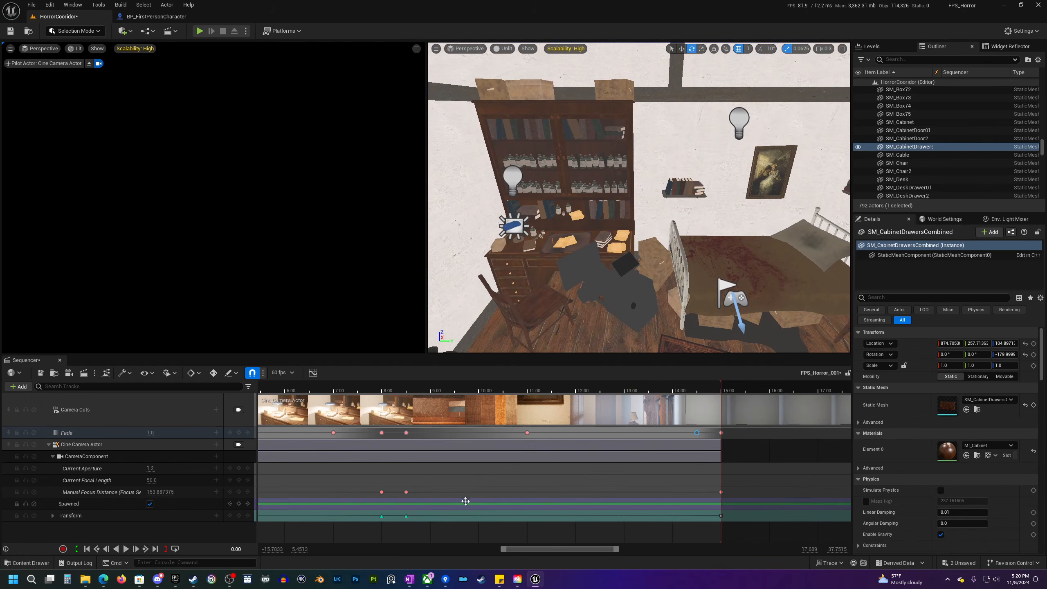
pyautogui.click(426, 519)
pyautogui.press('space')
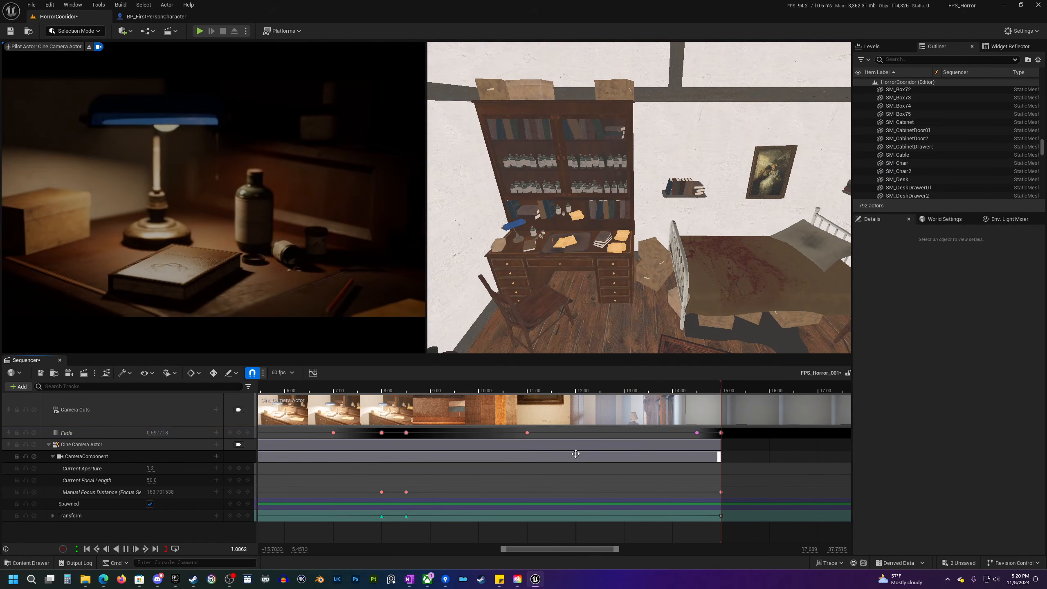
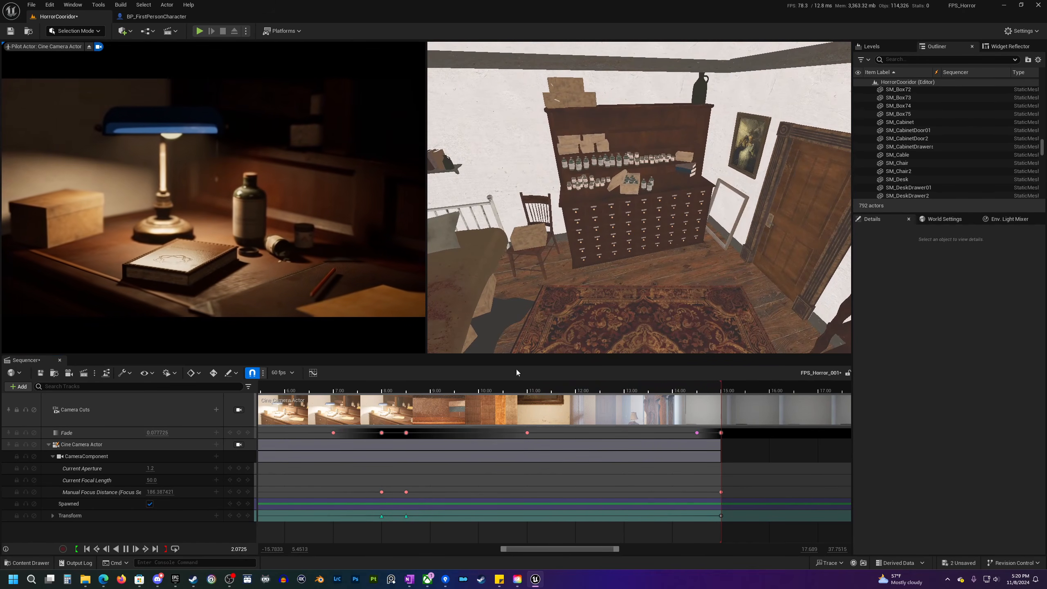
pyautogui.click(616, 303)
pyautogui.moveTo(616, 303); pyautogui.dragTo(676, 330, button='right')
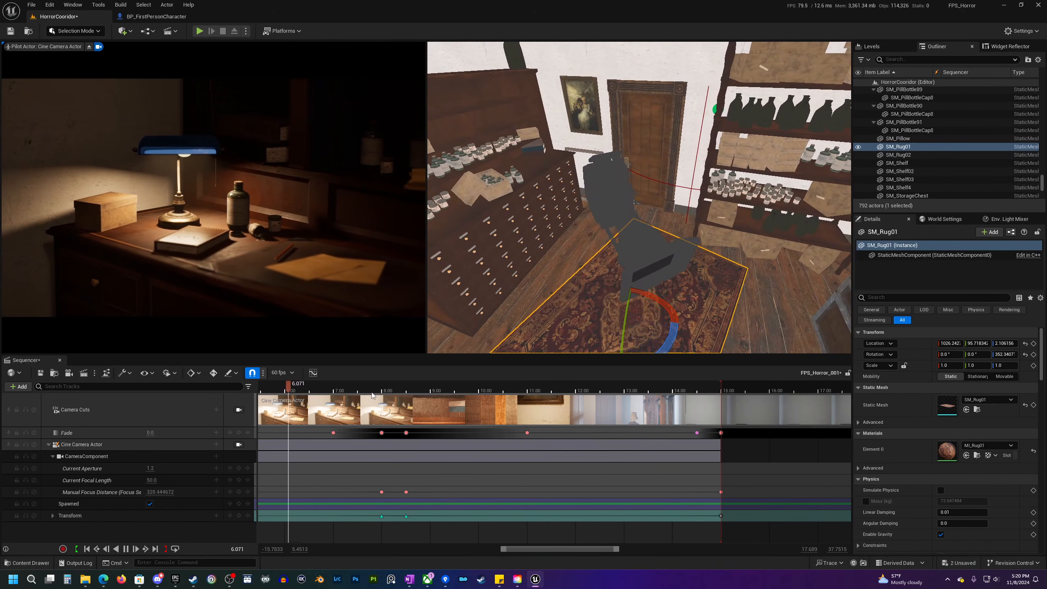
pyautogui.moveTo(321, 392); pyautogui.dragTo(413, 393)
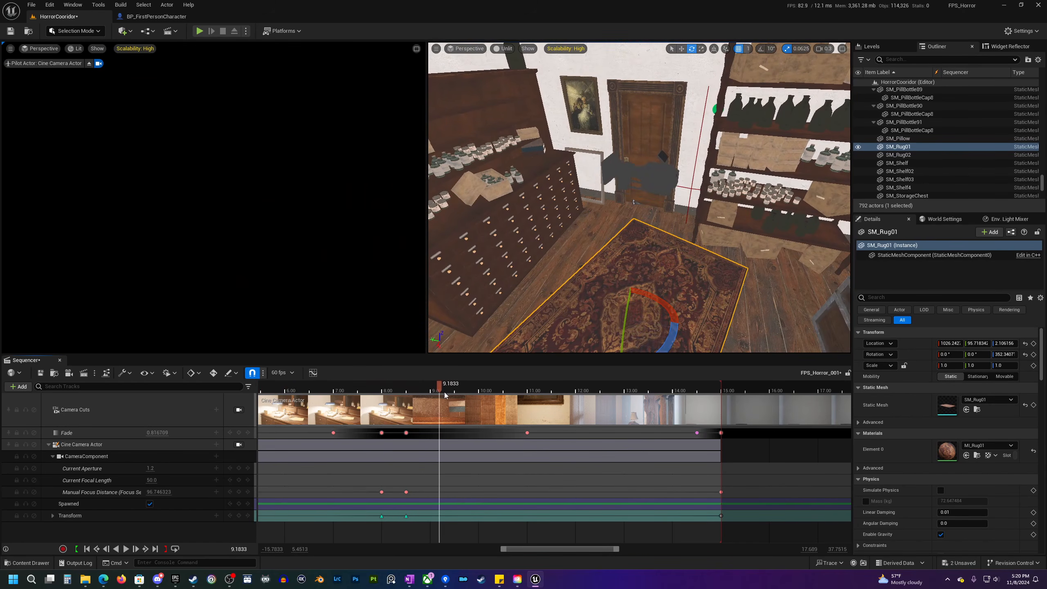
pyautogui.moveTo(497, 390)
pyautogui.mouseDown()
pyautogui.moveTo(568, 390)
pyautogui.moveTo(494, 387)
pyautogui.mouseUp()
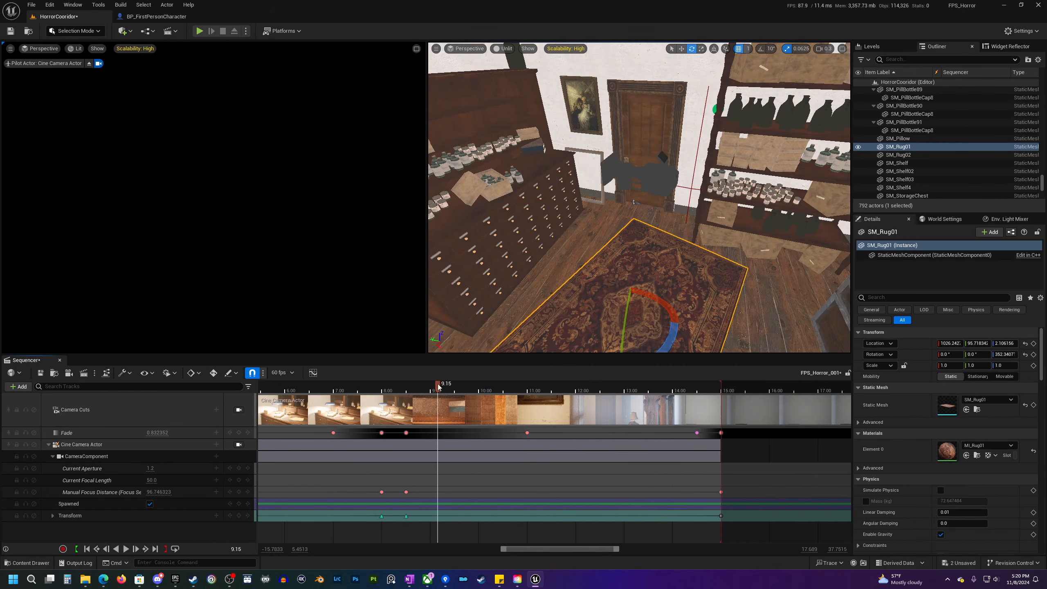
# - Check the camera's Transform and focus keys at 8.50, and delete the Transform key at 15.00
pyautogui.moveTo(568, 295)
pyautogui.mouseDown(button='right')
pyautogui.moveTo(548, 290)
pyautogui.moveTo(567, 295)
pyautogui.mouseUp(button='right')
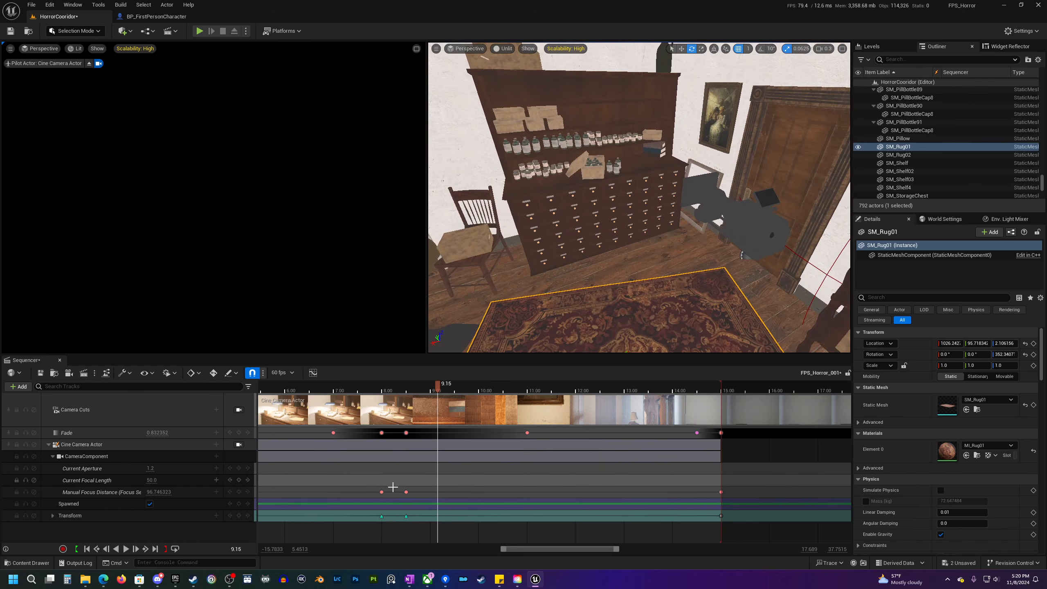
pyautogui.click(406, 515)
pyautogui.press('f')
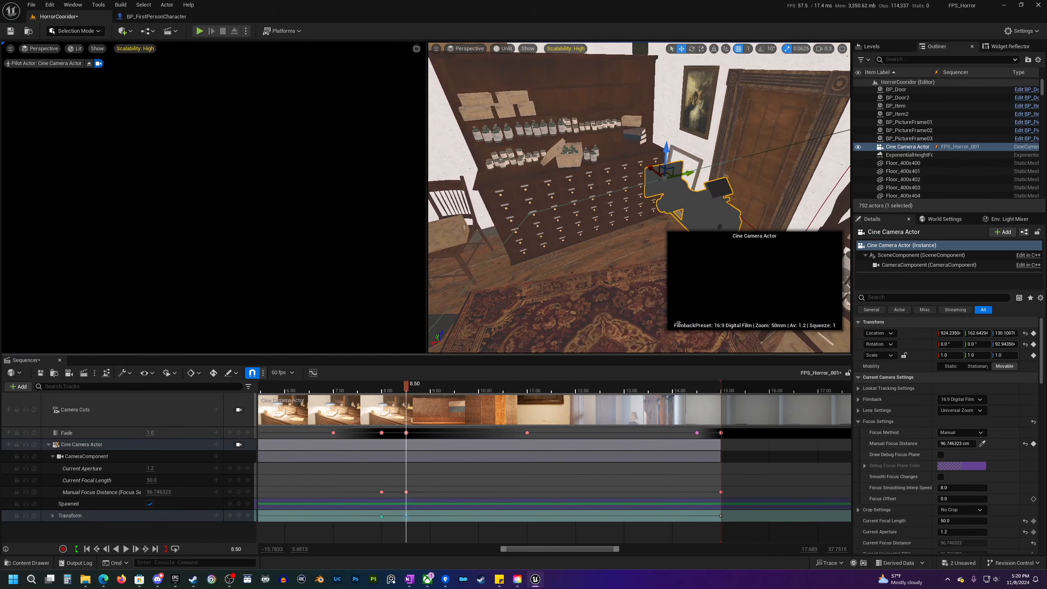
pyautogui.moveTo(577, 197); pyautogui.dragTo(631, 169, button='right')
pyautogui.scroll(1, 630, 169)
pyautogui.moveTo(678, 323); pyautogui.dragTo(678, 323, button='right')
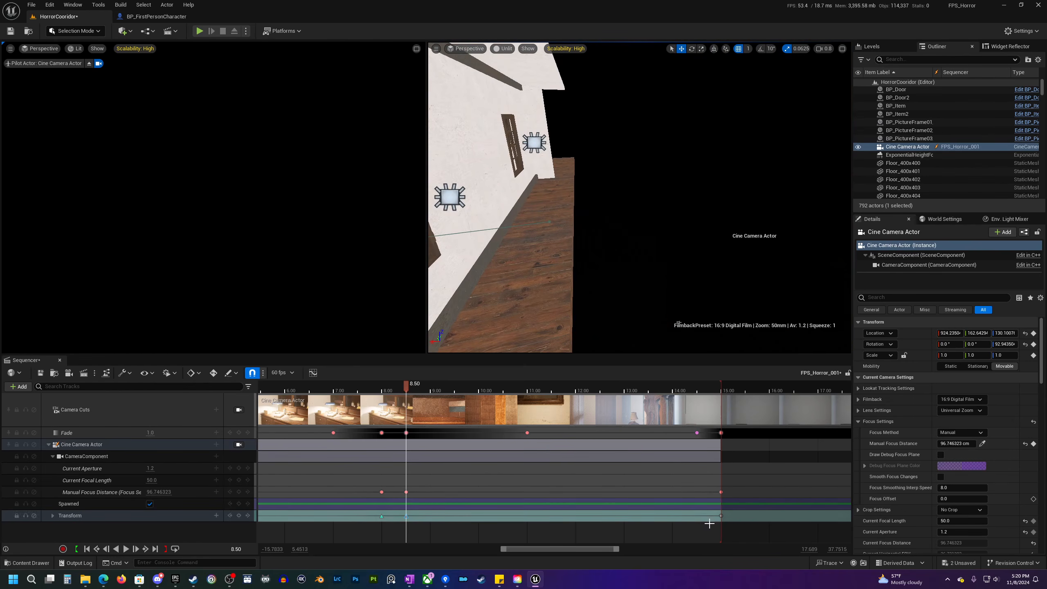
pyautogui.click(407, 492)
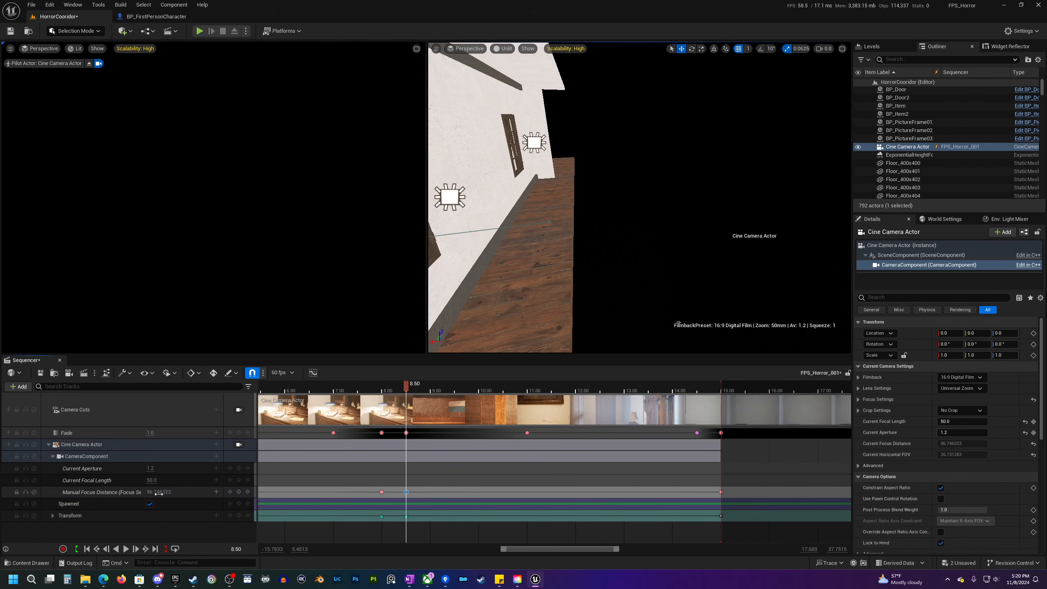
pyautogui.click(722, 516)
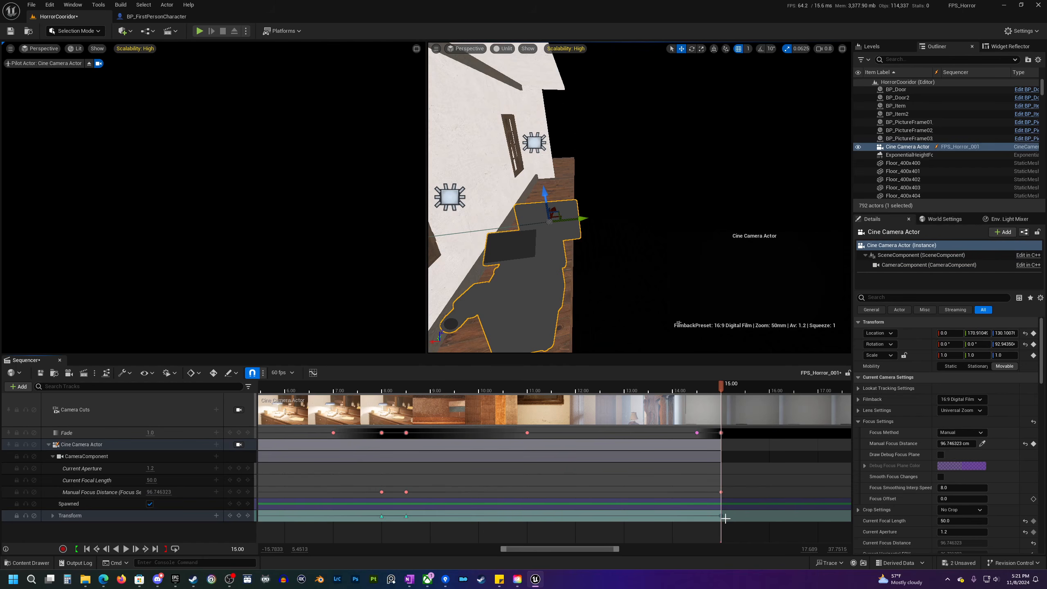
pyautogui.click(768, 533)
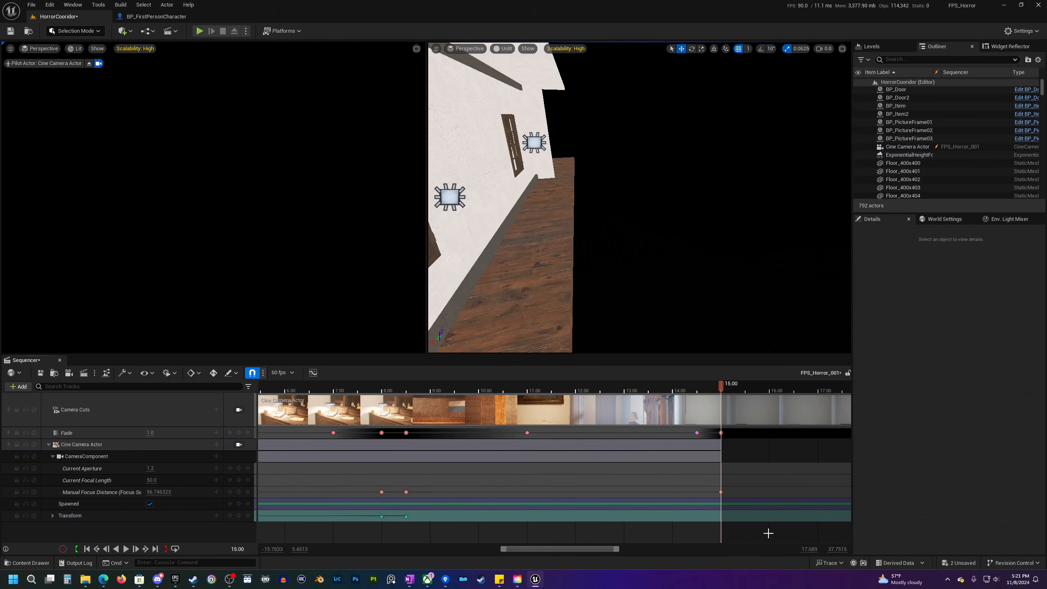
# - Move the cine camera along the cabinet to about X 1096, Y 171 and key its transform at 15.00
pyautogui.moveTo(603, 297); pyautogui.dragTo(577, 243, button='right')
pyautogui.scroll(-2, 499, 241)
pyautogui.click(681, 235)
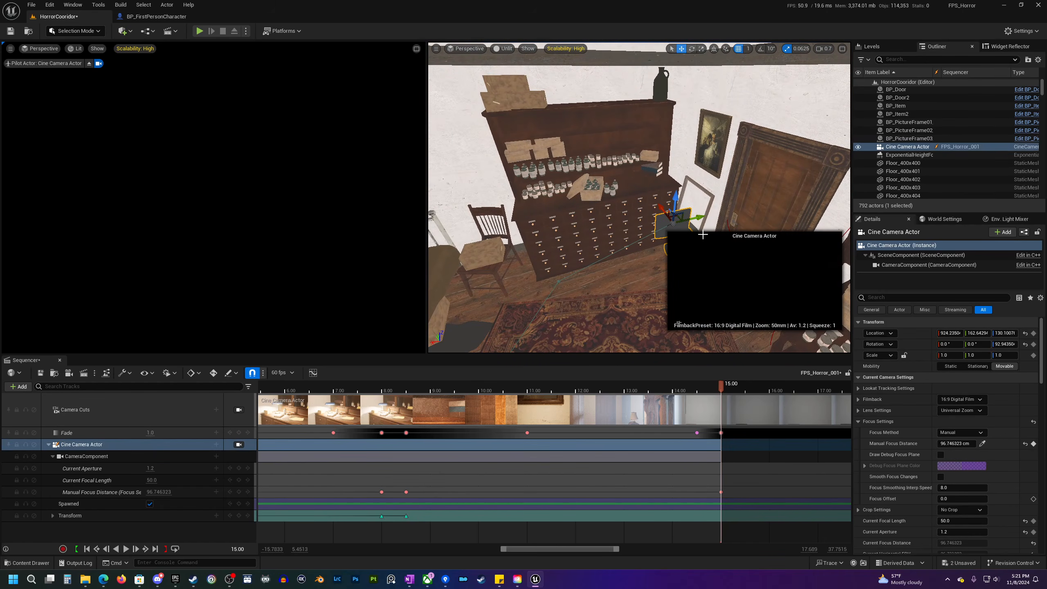
pyautogui.moveTo(700, 218); pyautogui.dragTo(548, 262)
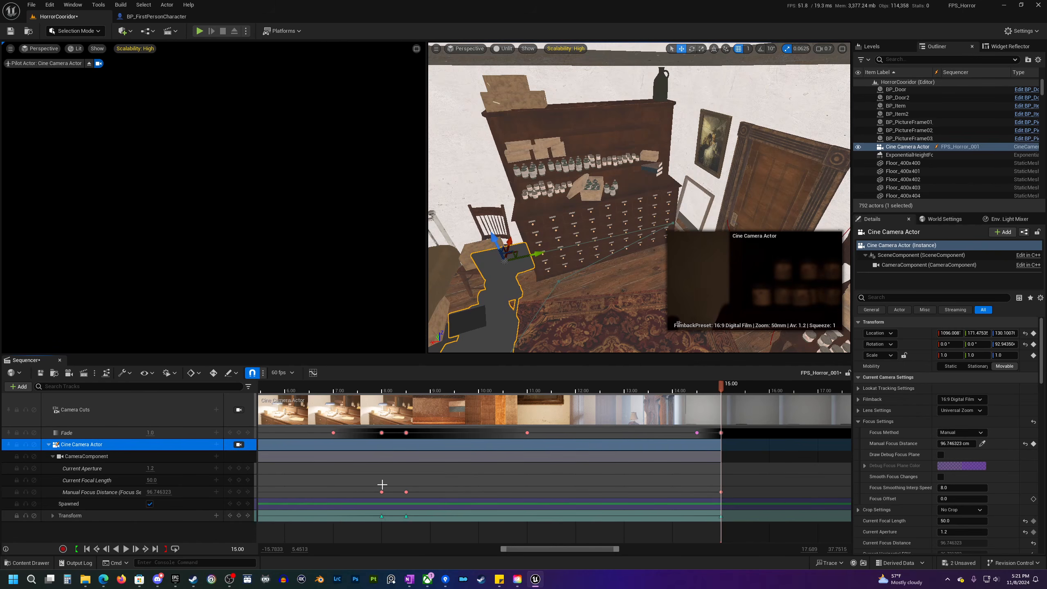
# - Pick the camera's focus distance on the shelf jars at 12.7333, about 124 cm, and key Manual Focus Distance there
pyautogui.moveTo(729, 391); pyautogui.dragTo(498, 414)
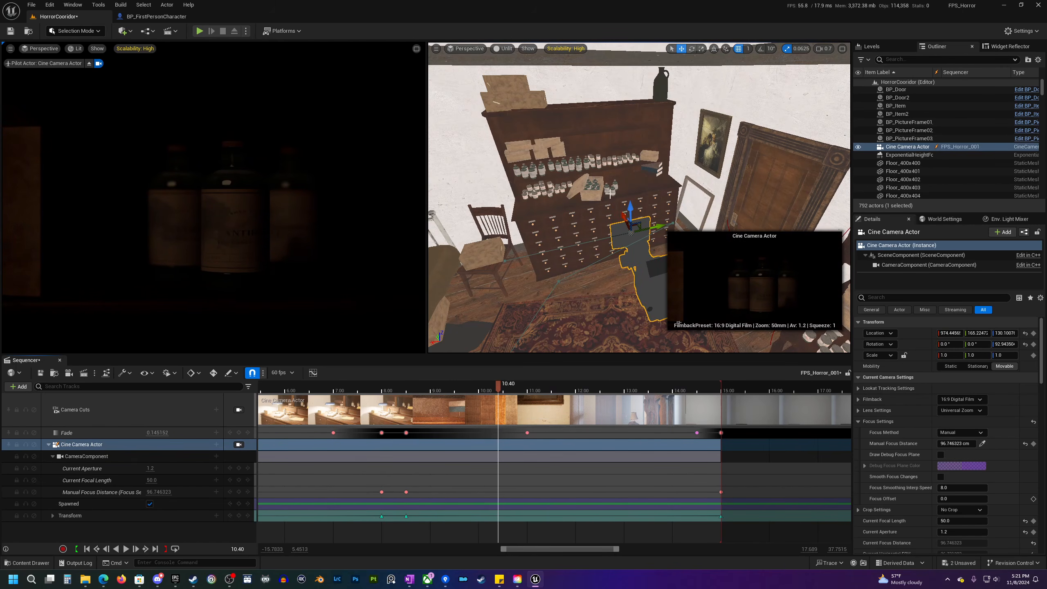
pyautogui.moveTo(496, 387); pyautogui.dragTo(612, 397)
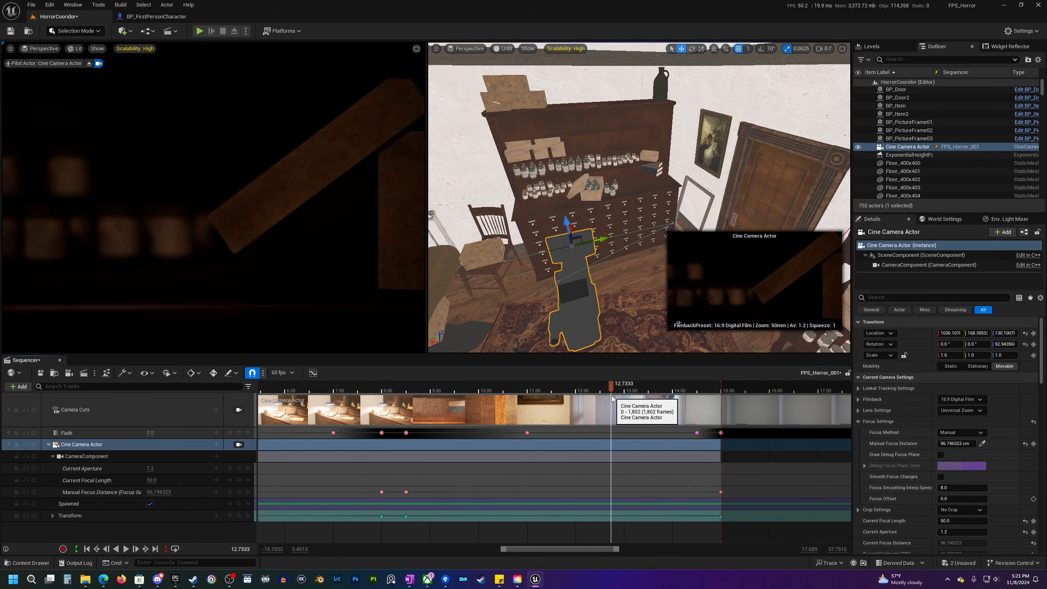
pyautogui.click(983, 442)
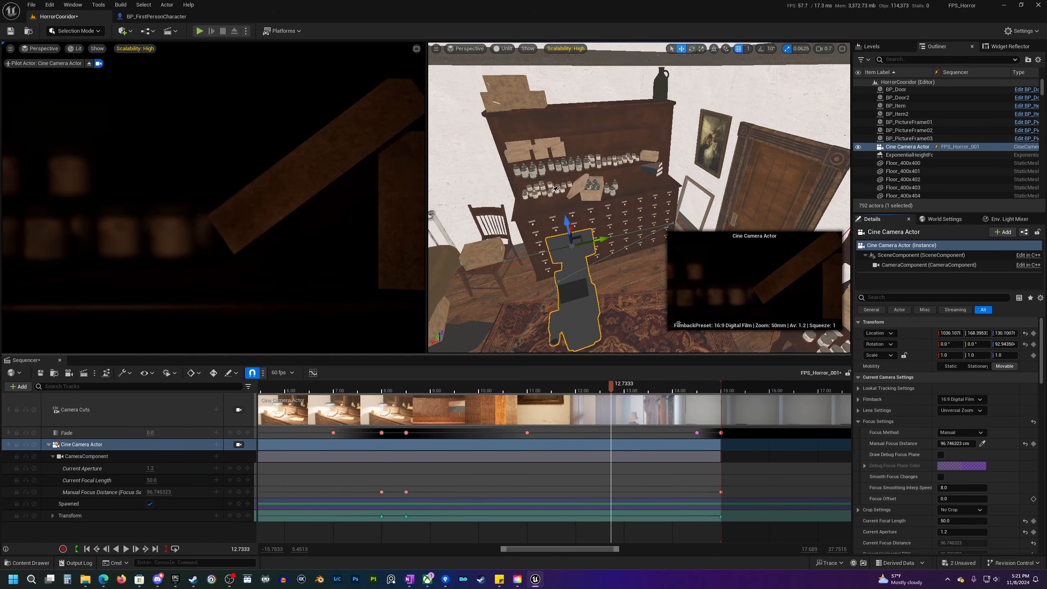
pyautogui.click(239, 492)
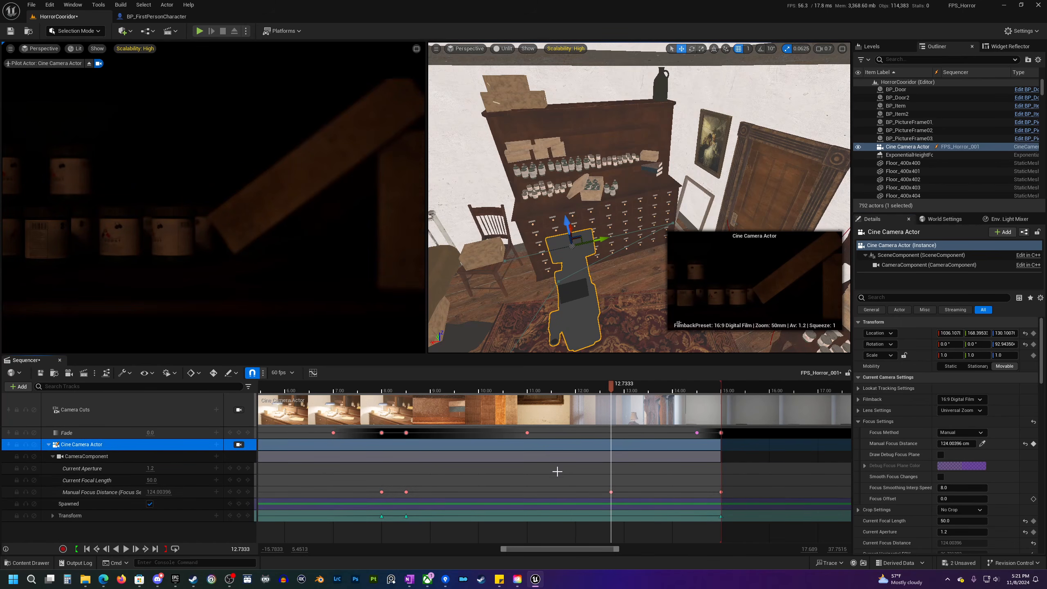
# - Compare the Manual Focus Distance keys at 12.7333 and 15.00, and scrub the camera move back to about 8 seconds
pyautogui.click(721, 491)
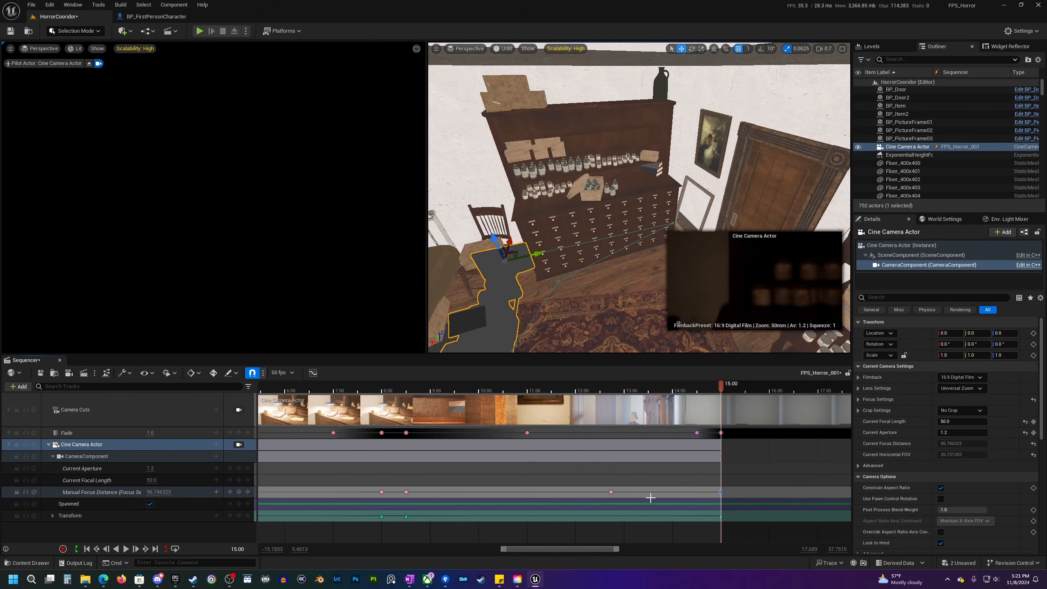
pyautogui.click(611, 492)
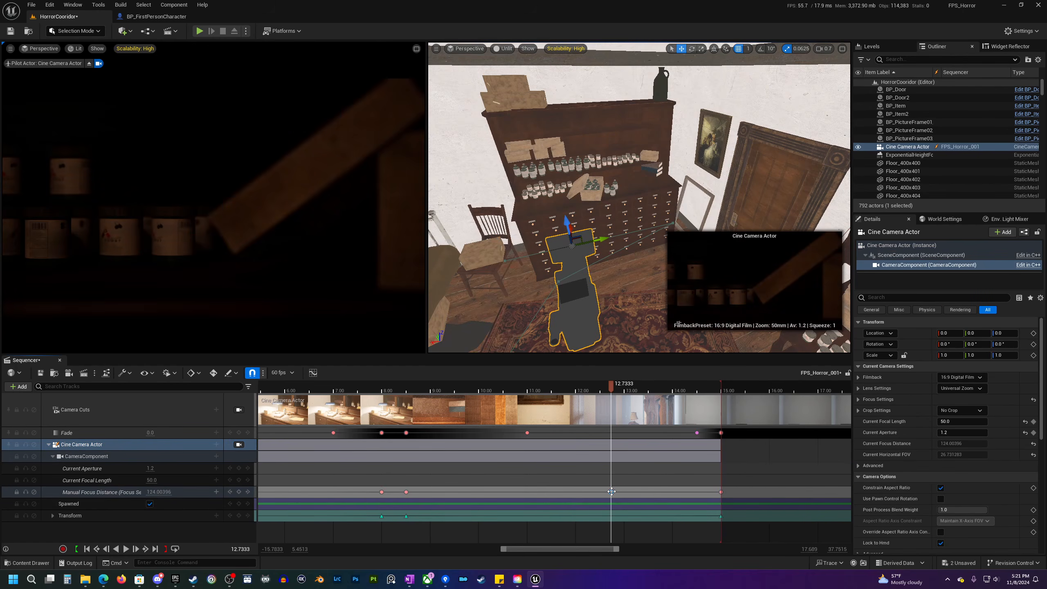
pyautogui.click(721, 492)
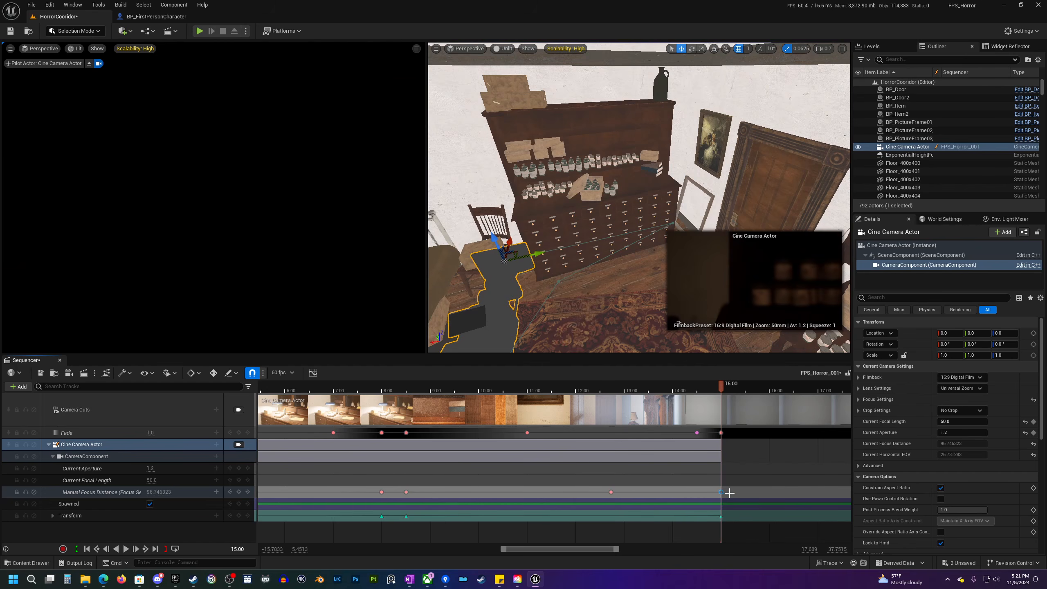
pyautogui.moveTo(719, 388); pyautogui.dragTo(402, 425)
pyautogui.moveTo(409, 388); pyautogui.dragTo(376, 389)
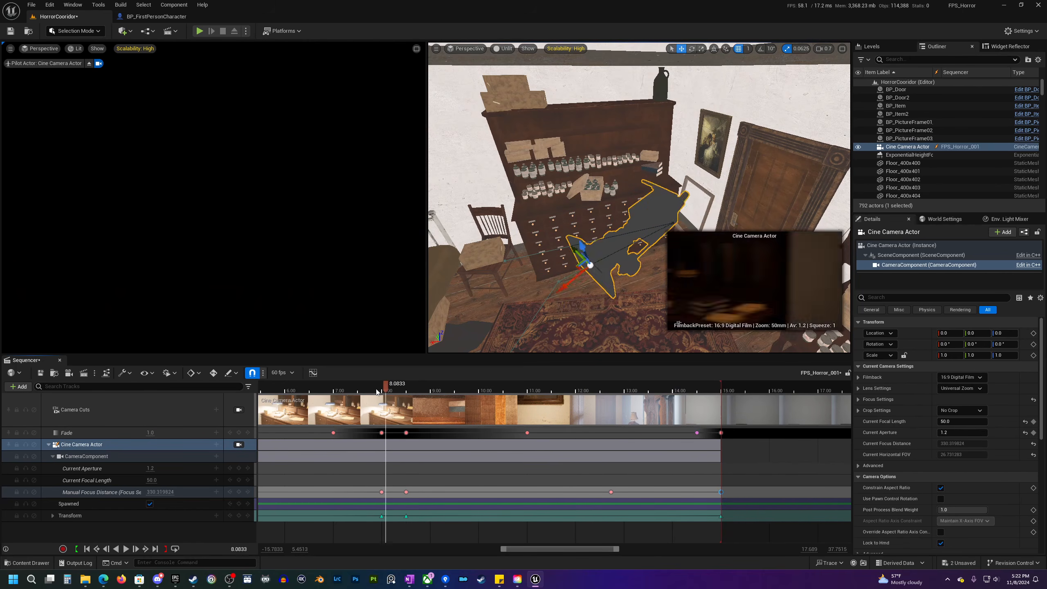
# - Fit the whole sequence in the timeline, play it from the start, and scrub back to about 9.83
pyautogui.scroll(-2, 438, 524)
pyautogui.keyDown('ctrl'); pyautogui.scroll(-3, 438, 525); pyautogui.keyUp('ctrl')
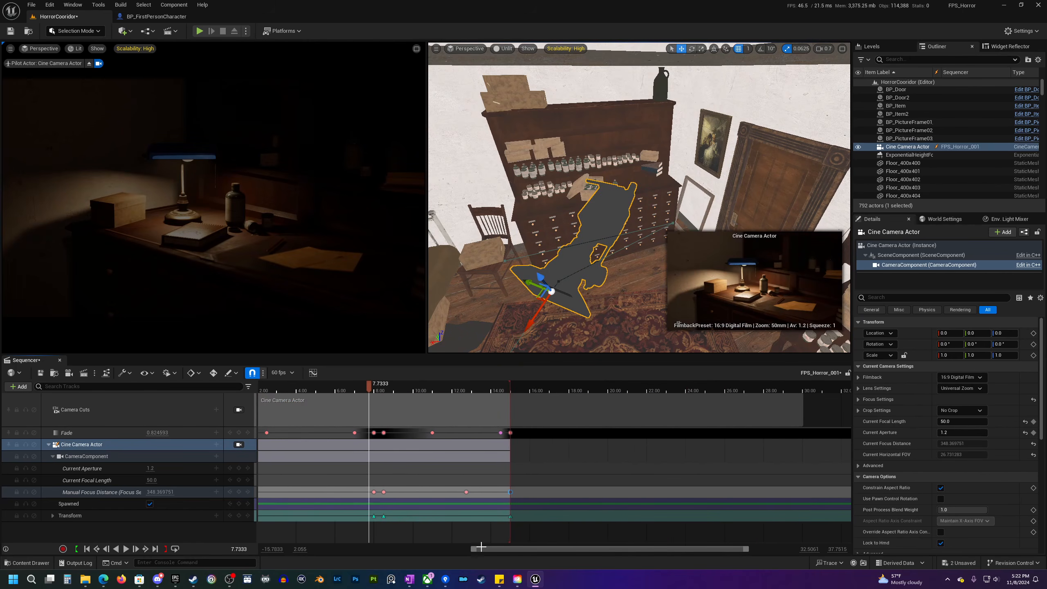
pyautogui.moveTo(507, 548); pyautogui.dragTo(439, 554)
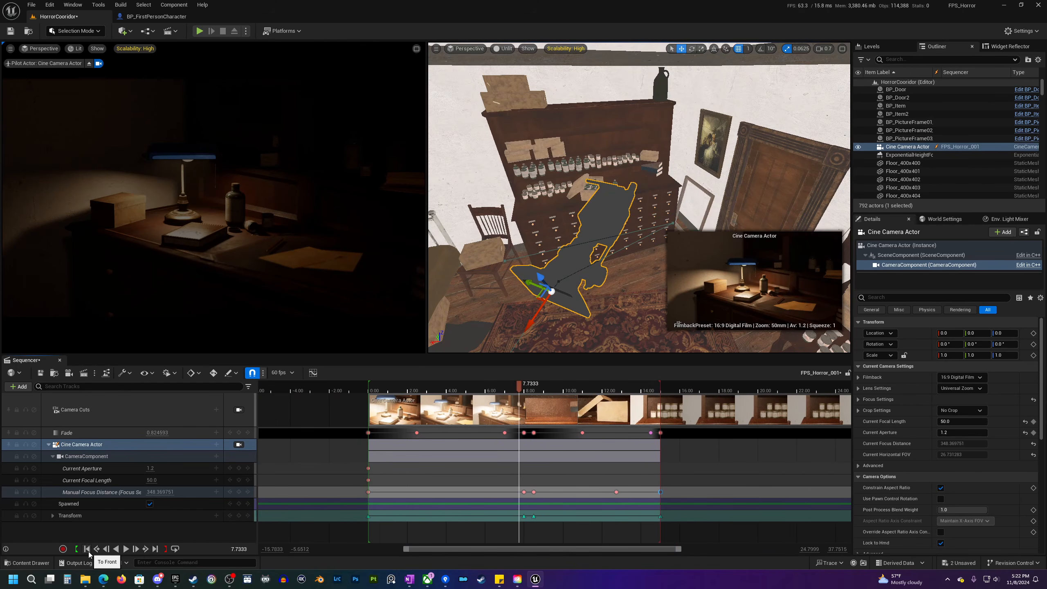
pyautogui.click(87, 549)
pyautogui.press('space')
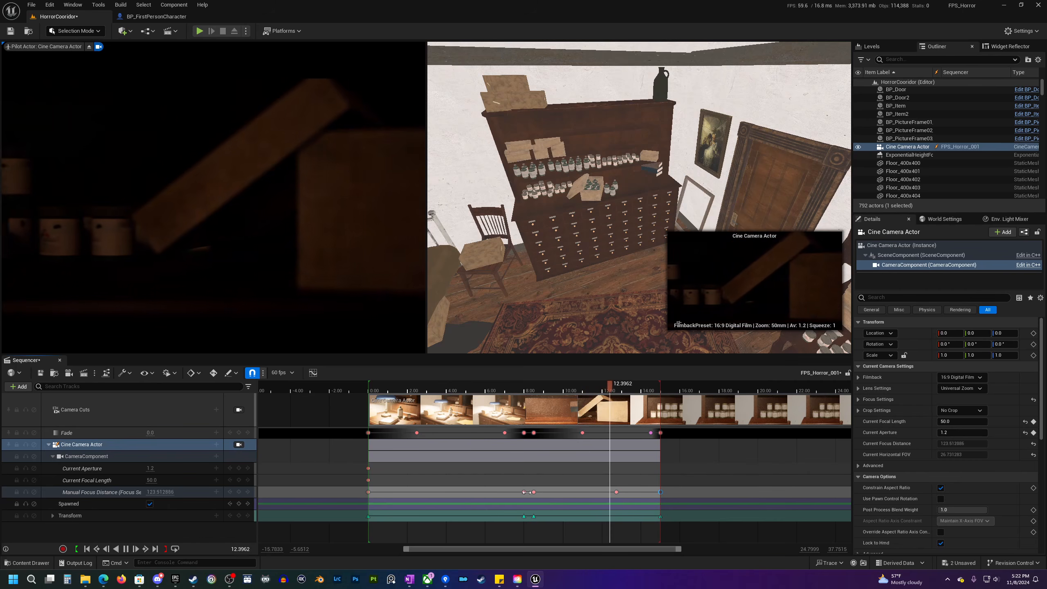
pyautogui.moveTo(585, 390); pyautogui.dragTo(561, 394)
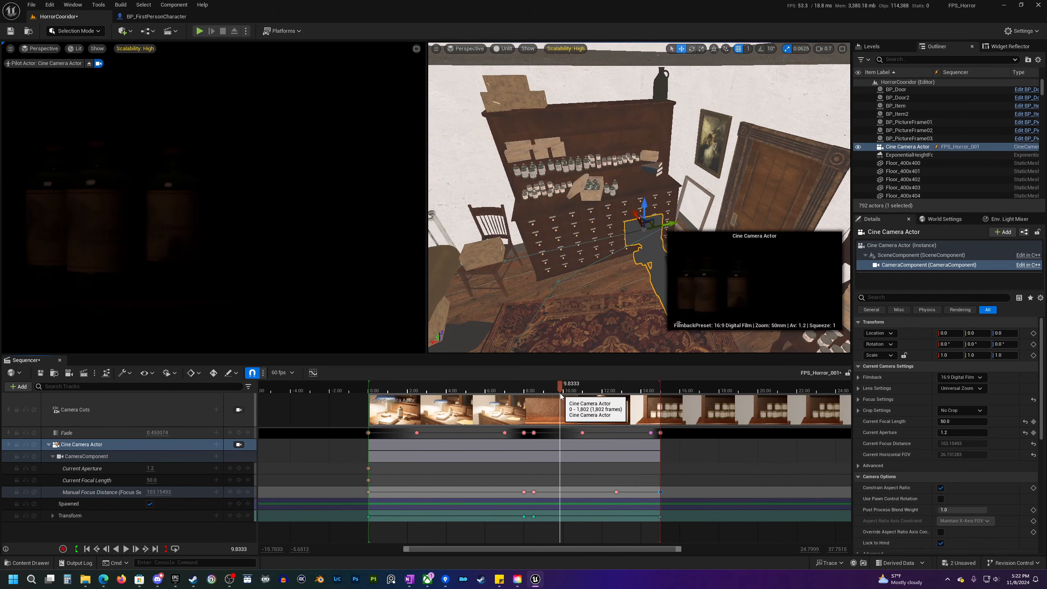
# - Extend the sequence end to about 20.00 and move the final fade, focus and transform keys to the new end
pyautogui.moveTo(660, 391); pyautogui.dragTo(759, 393)
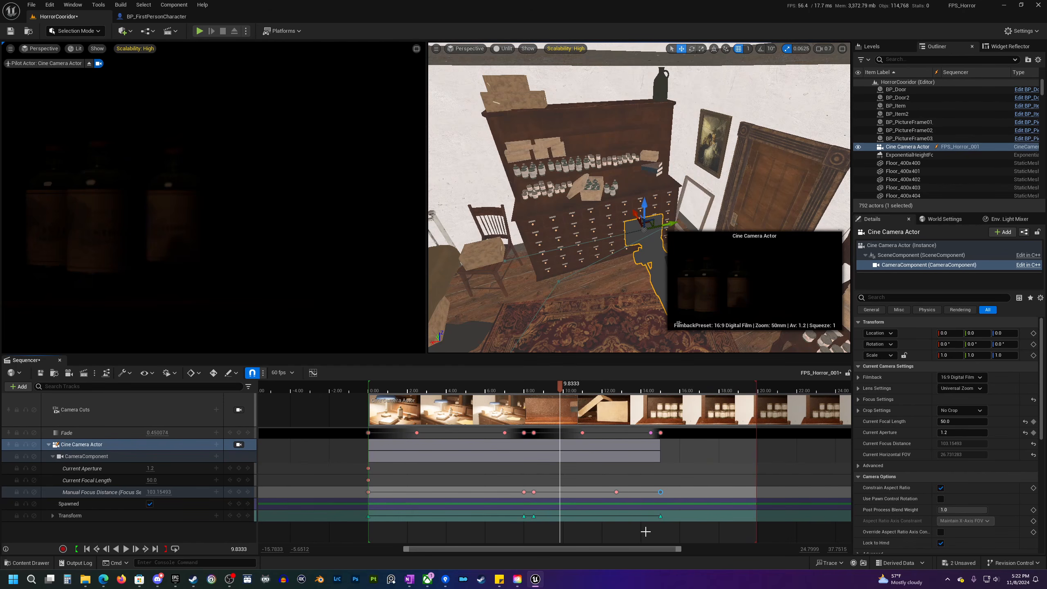
pyautogui.moveTo(687, 488); pyautogui.dragTo(752, 435)
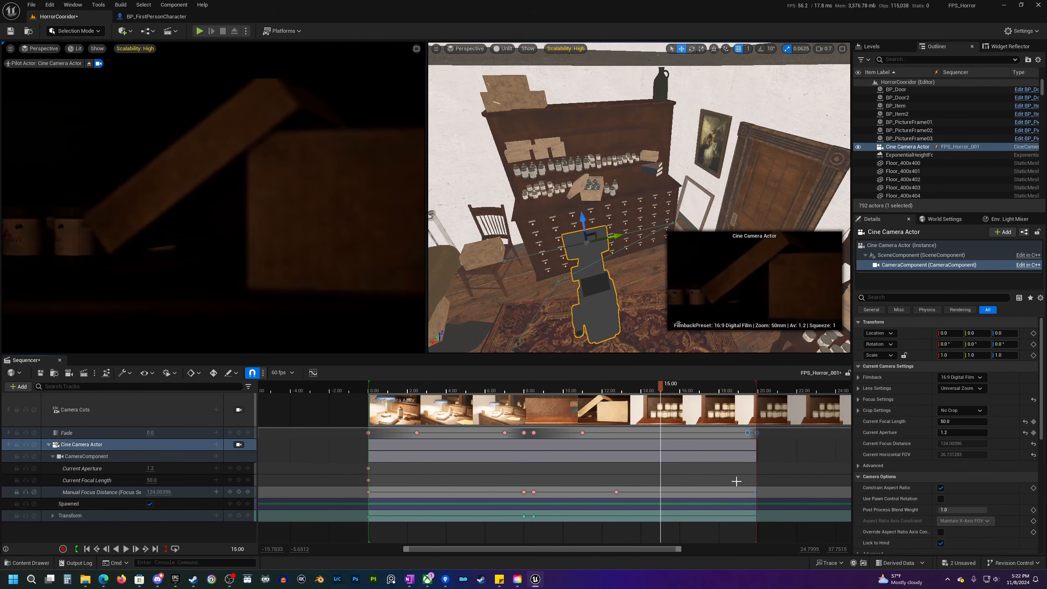
# - Move the Manual Focus Distance key at 12.7333 to about 15.00 and copy the 8.50 focus key to about 13.4
pyautogui.moveTo(661, 390)
pyautogui.mouseDown()
pyautogui.moveTo(743, 392)
pyautogui.moveTo(638, 407)
pyautogui.moveTo(653, 407)
pyautogui.mouseUp()
pyautogui.click(617, 492)
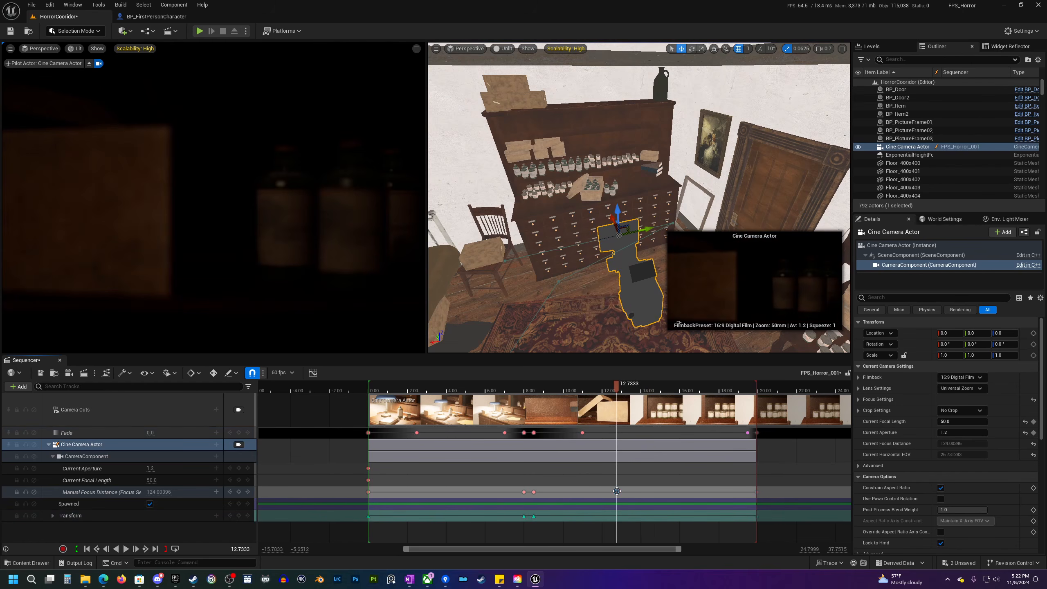
pyautogui.moveTo(626, 491); pyautogui.dragTo(661, 490)
pyautogui.moveTo(663, 395); pyautogui.dragTo(585, 397)
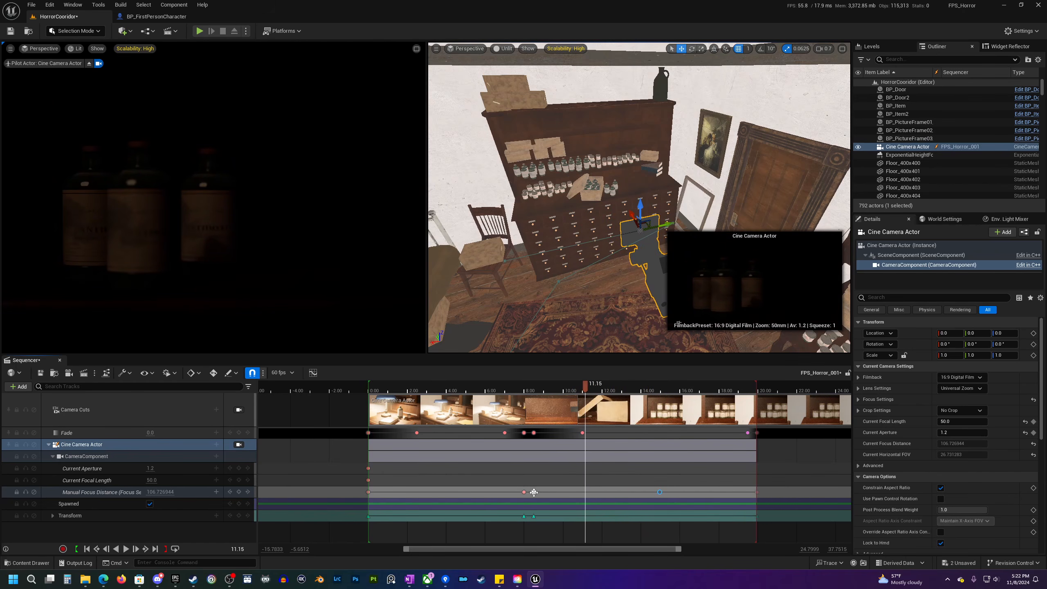
pyautogui.click(534, 492)
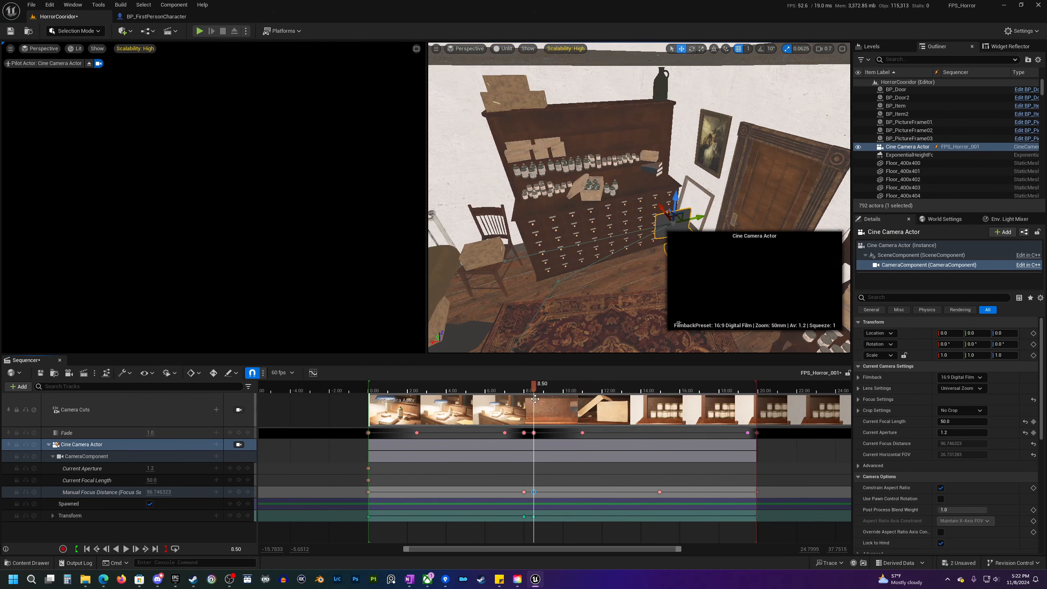
pyautogui.moveTo(557, 393); pyautogui.dragTo(390, 404)
pyautogui.hotkey('ctrl', 'v')
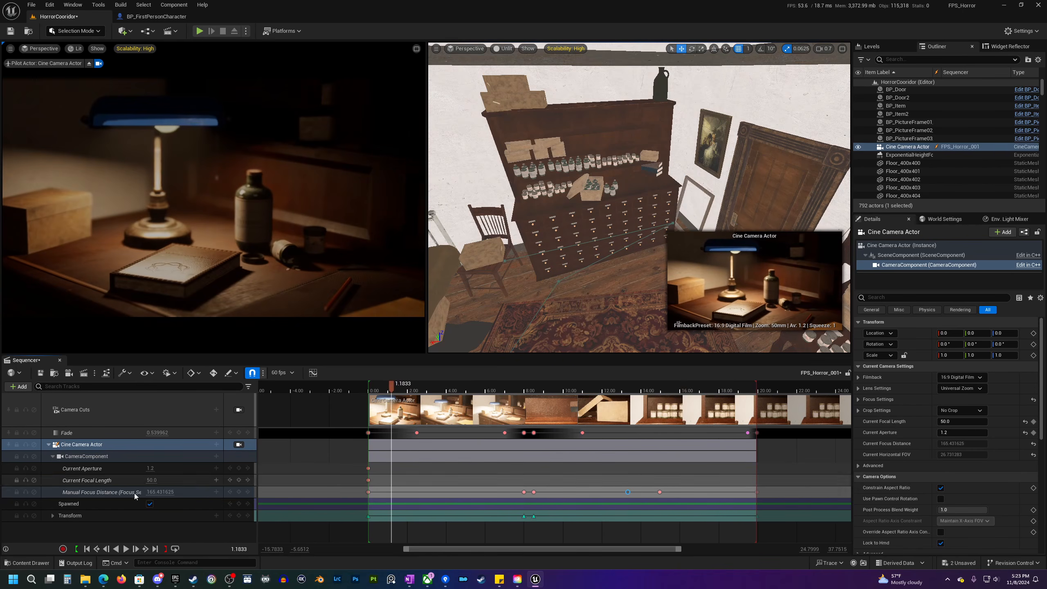
# - Play the extended sequence from the start and scrub back towards the beginning
pyautogui.click(86, 548)
pyautogui.click(126, 549)
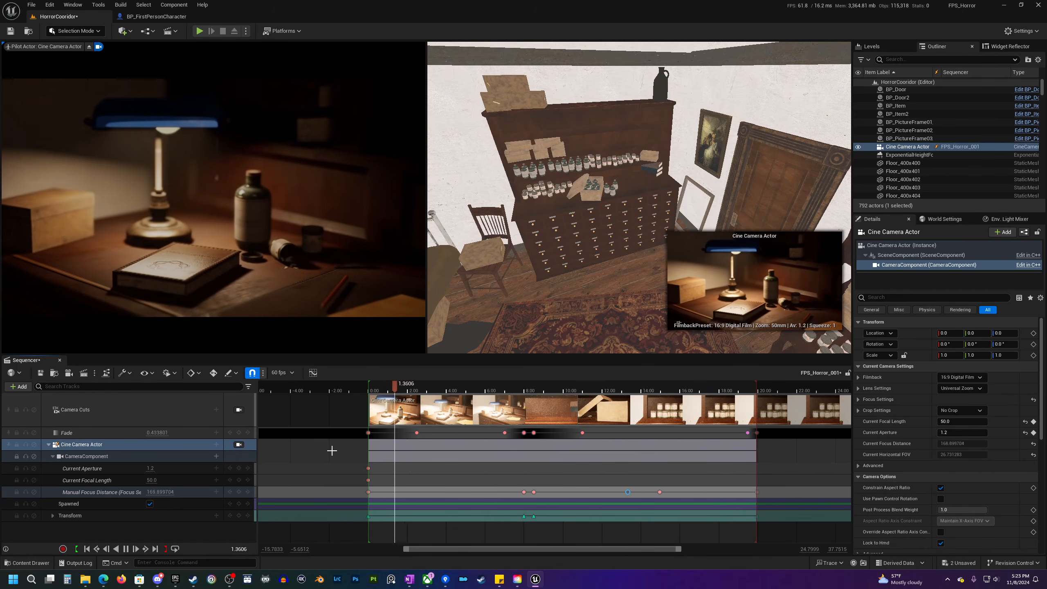
pyautogui.moveTo(420, 390); pyautogui.dragTo(370, 397)
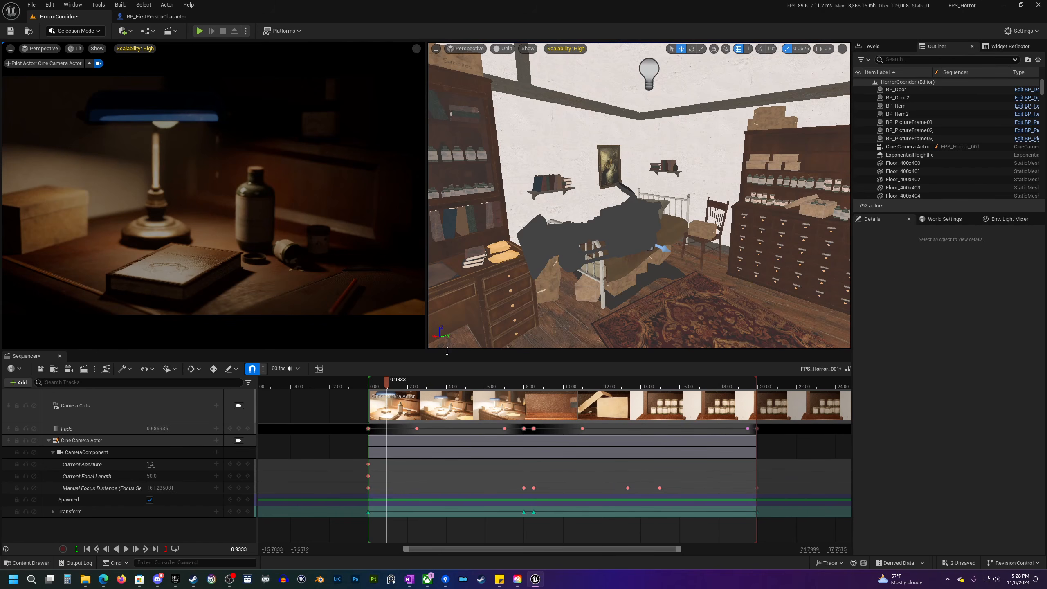
# - Enlarge the Sequencer area and collapse the Cine Camera Actor track
pyautogui.moveTo(448, 351); pyautogui.dragTo(446, 315)
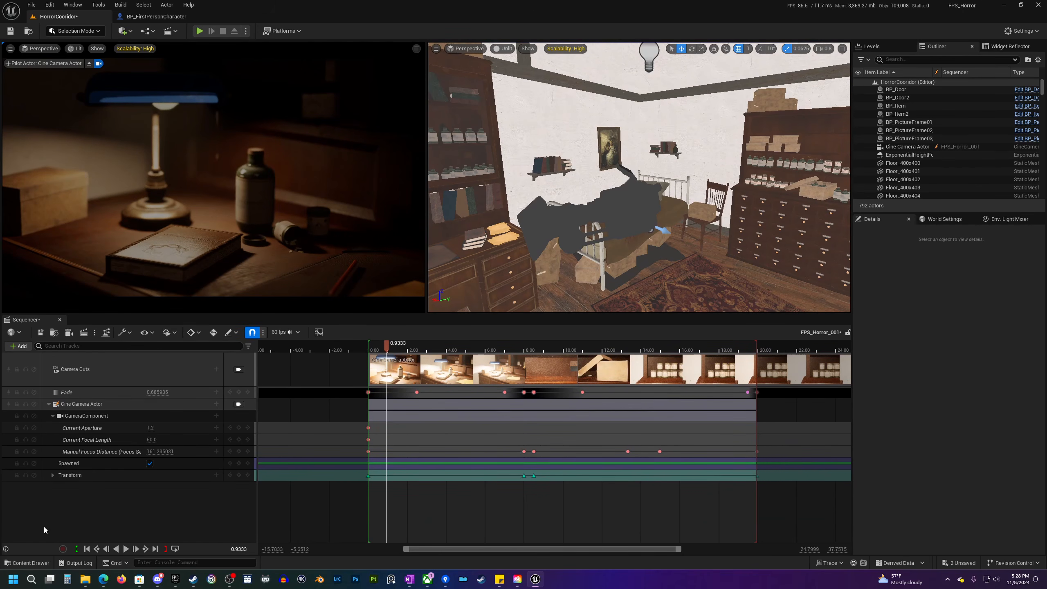
pyautogui.click(48, 404)
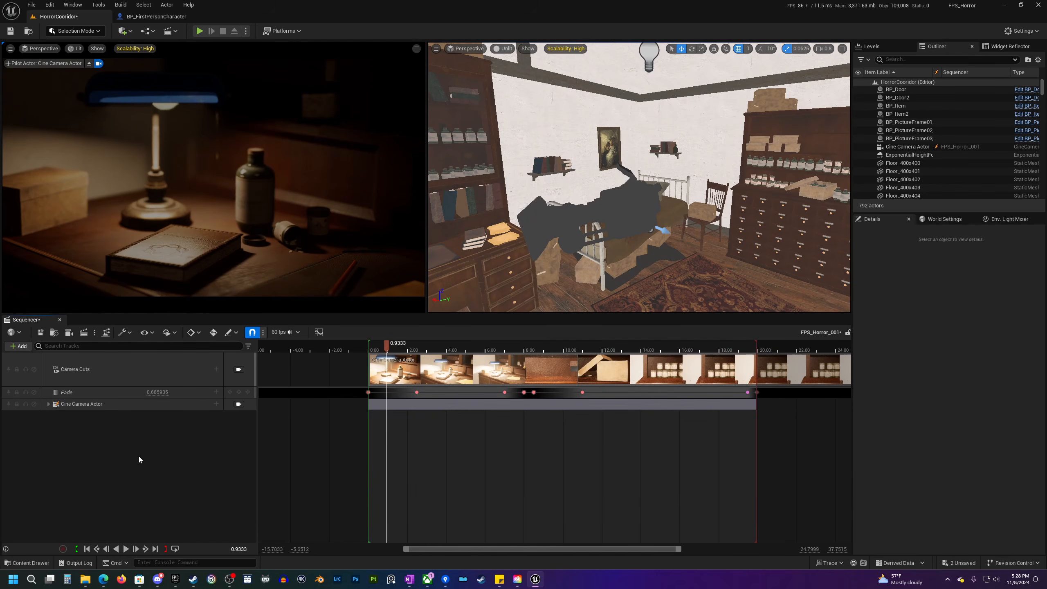
# - Add the Starter_Background_Cue sound cue to the sequence as an audio track
pyautogui.click(27, 562)
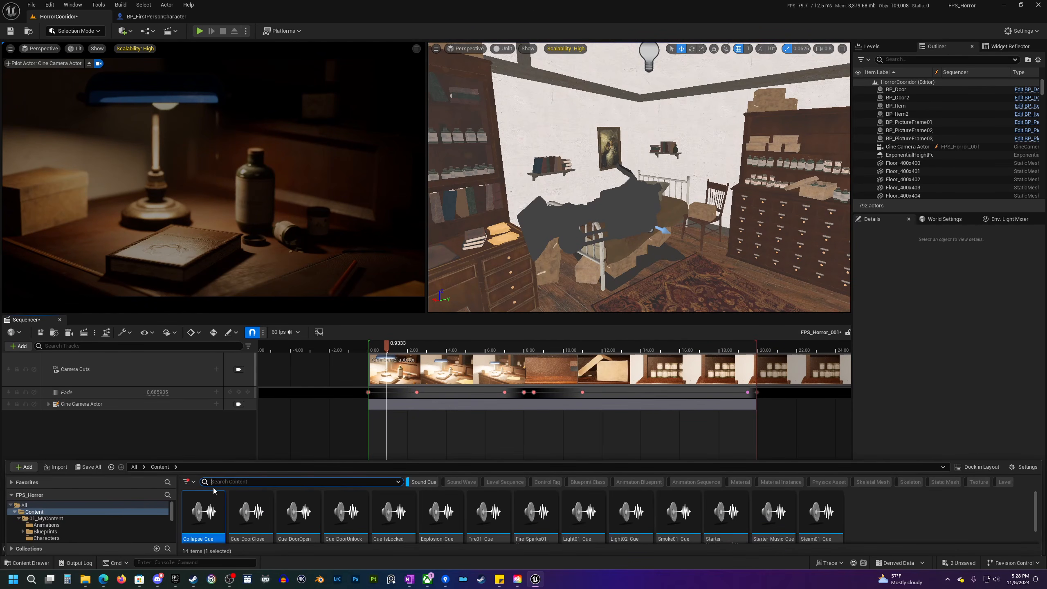
pyautogui.moveTo(404, 460); pyautogui.dragTo(404, 390)
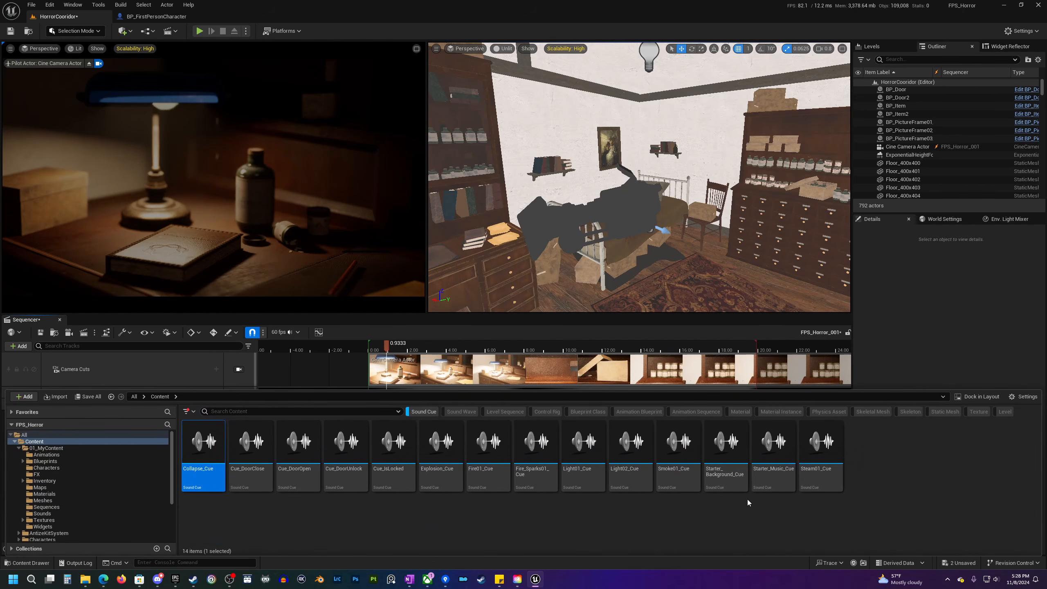
pyautogui.click(726, 444)
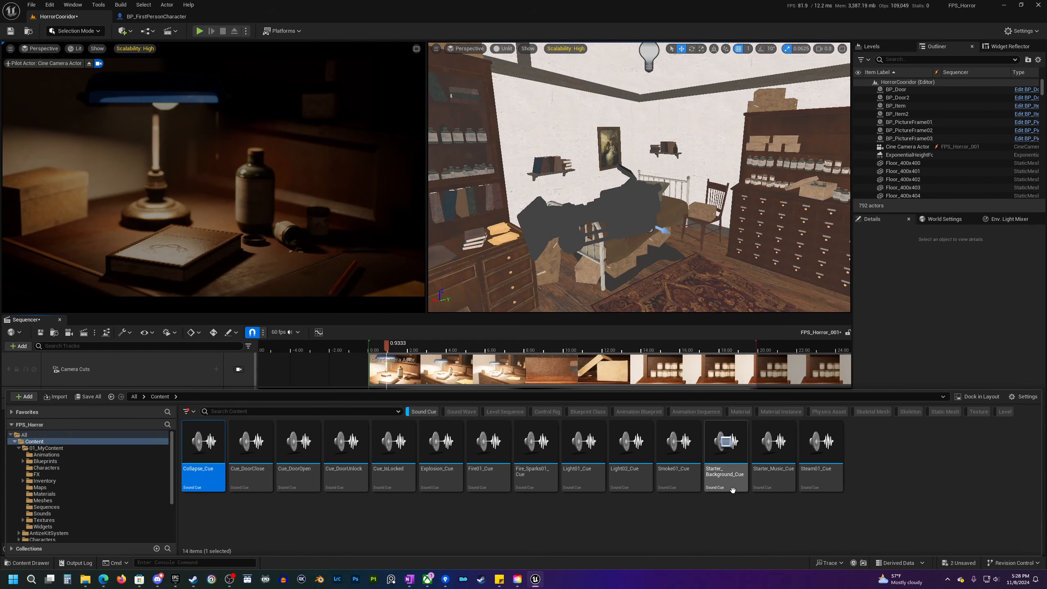
pyautogui.moveTo(733, 393); pyautogui.dragTo(422, 416)
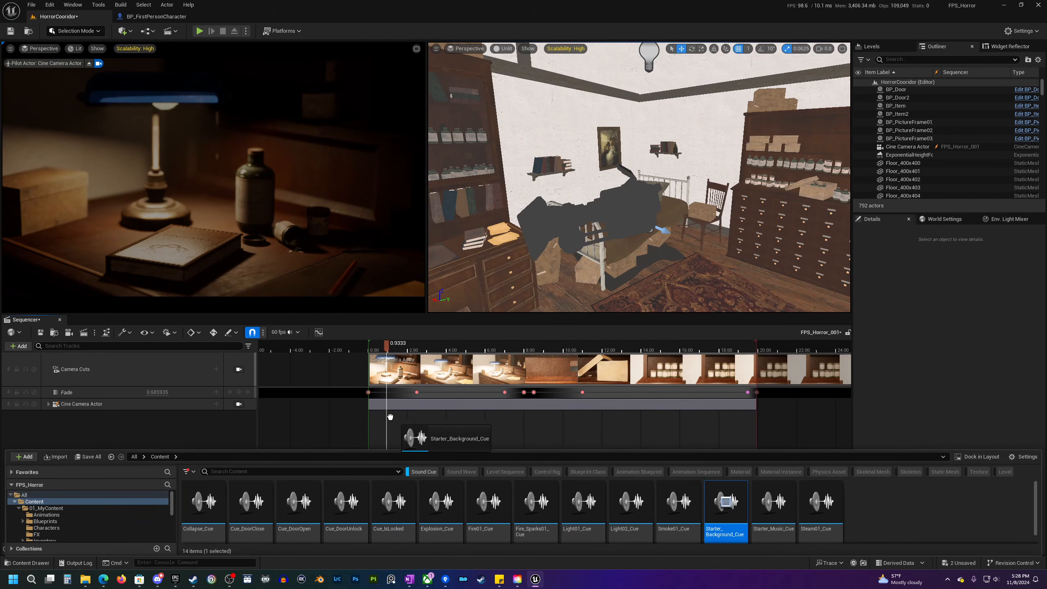
pyautogui.moveTo(349, 400); pyautogui.dragTo(383, 398)
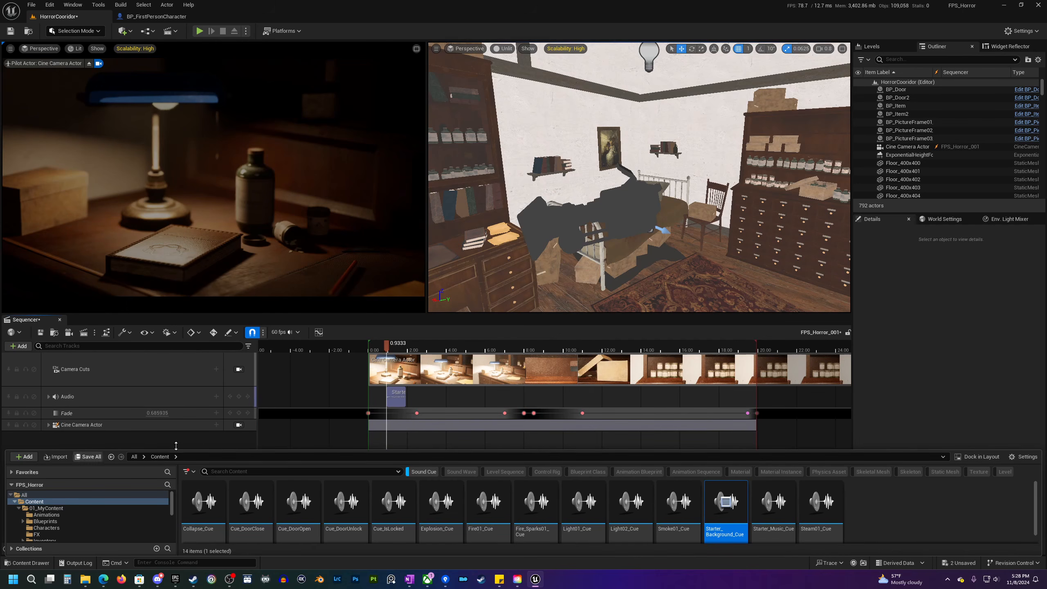
pyautogui.click(317, 437)
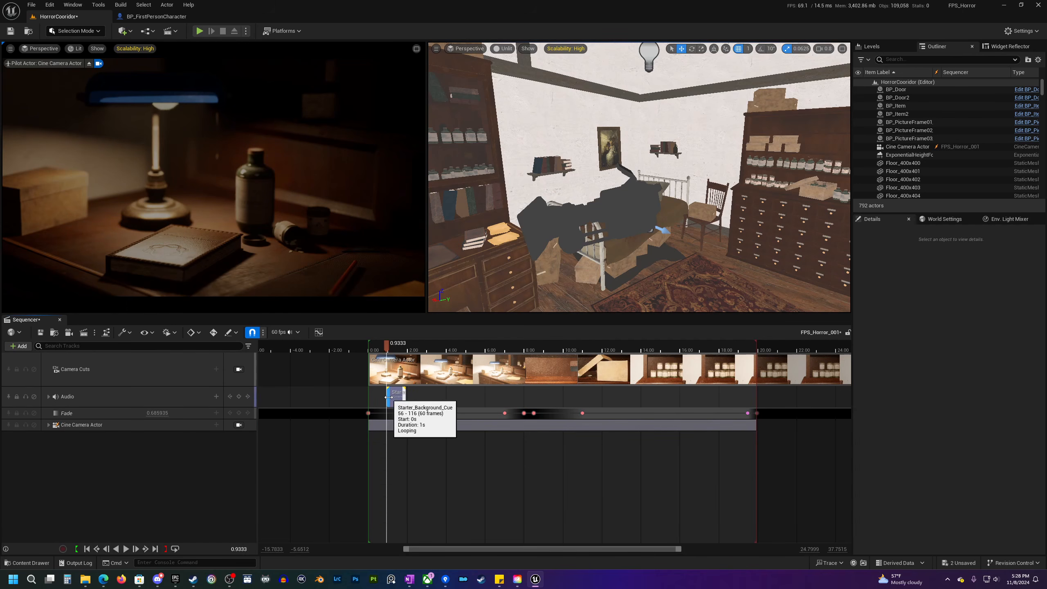
# - Stretch the Starter_Background_Cue audio section over the whole sequence, from 0.00 to about 20.00
pyautogui.moveTo(388, 397); pyautogui.dragTo(364, 397)
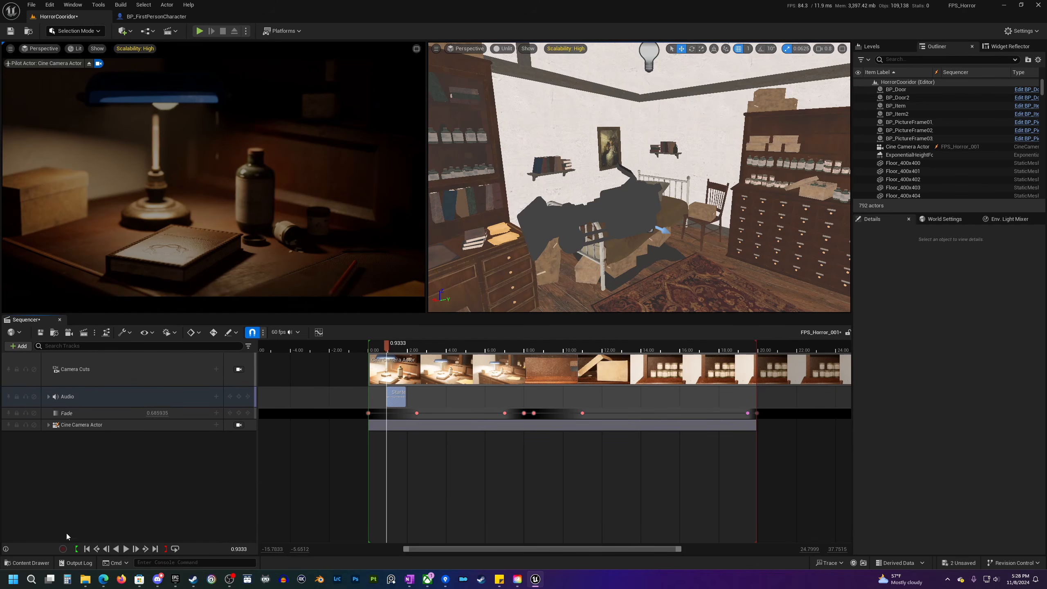
pyautogui.click(87, 549)
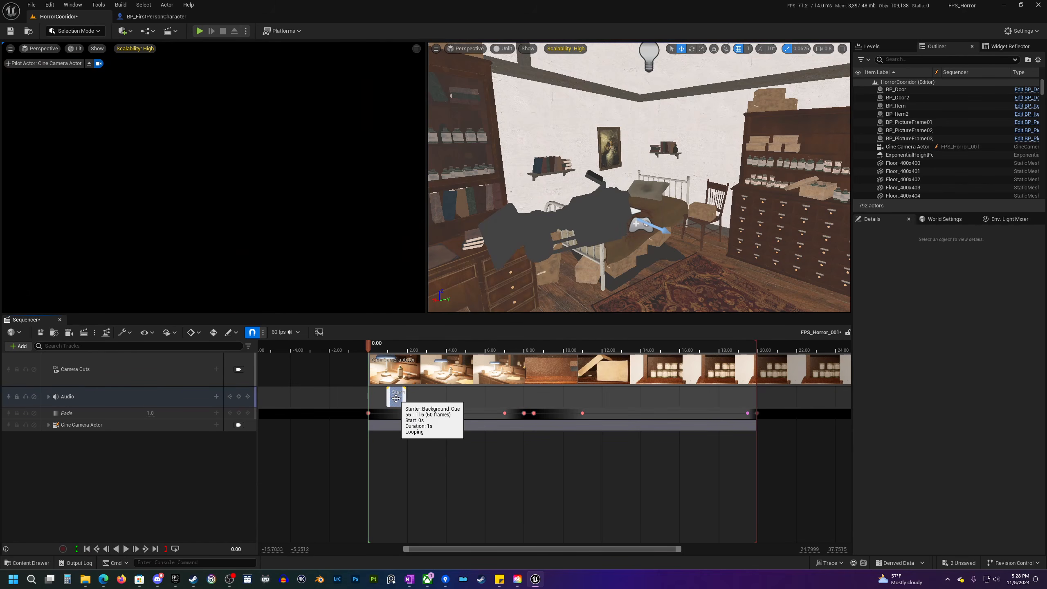
pyautogui.moveTo(397, 398); pyautogui.dragTo(756, 402)
pyautogui.click(346, 461)
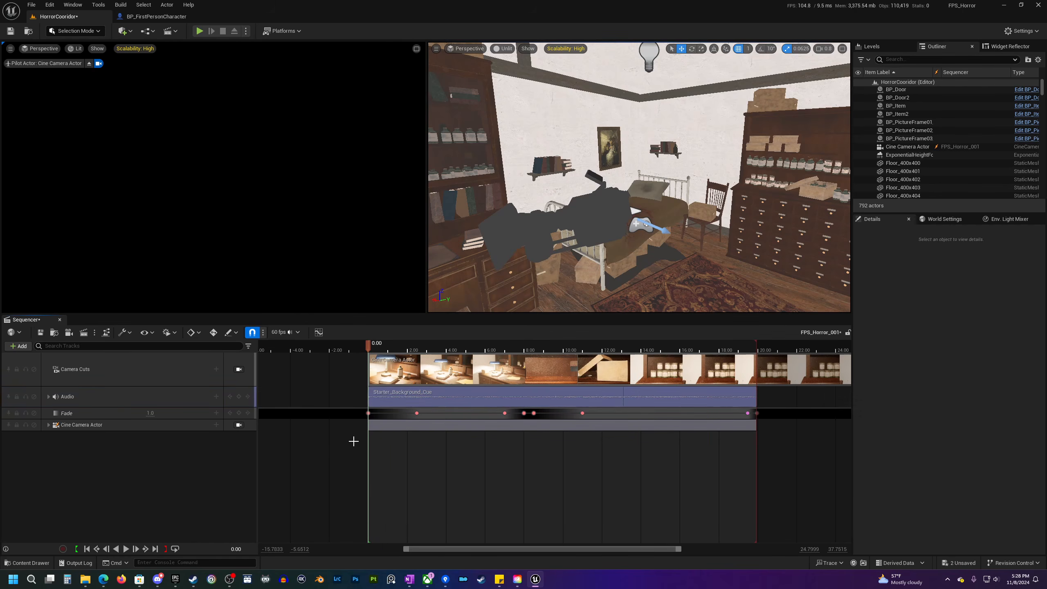
# - Play the opening of the sequence with its background audio and return to 0.00
pyautogui.press('space')
pyautogui.press('space')
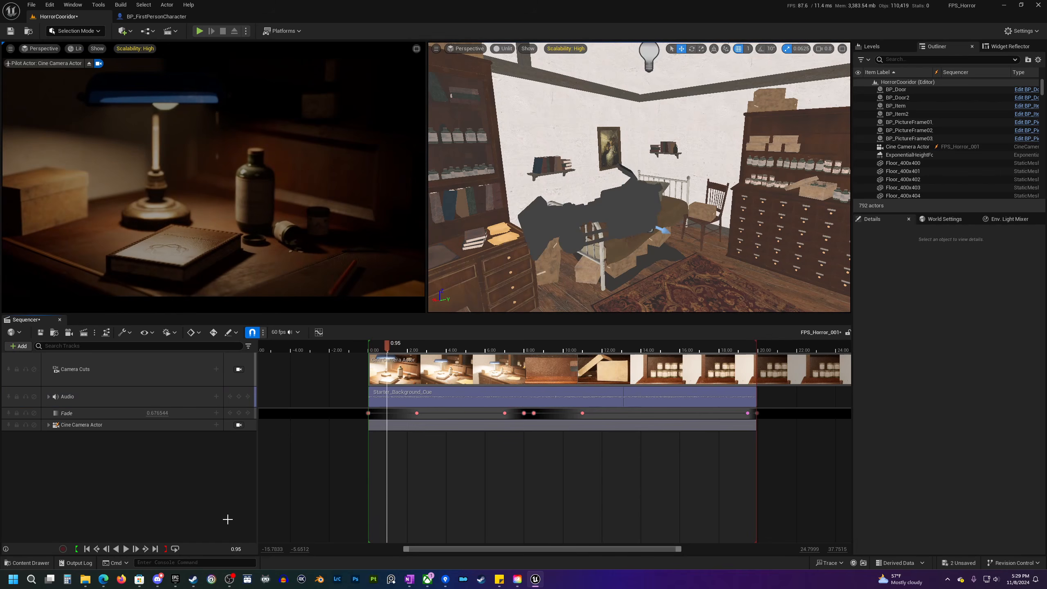
pyautogui.click(25, 563)
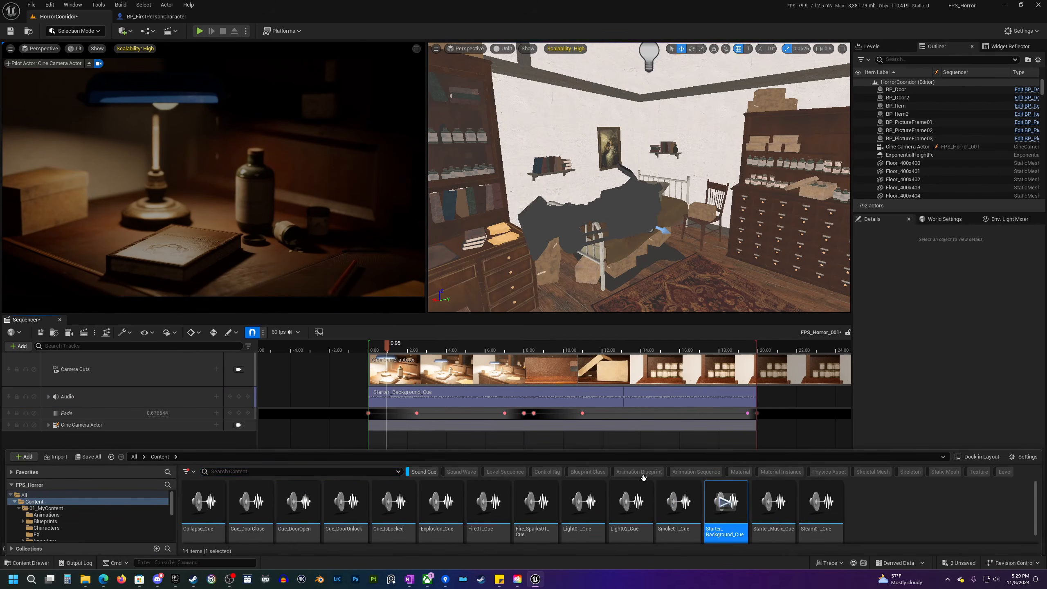
pyautogui.click(340, 433)
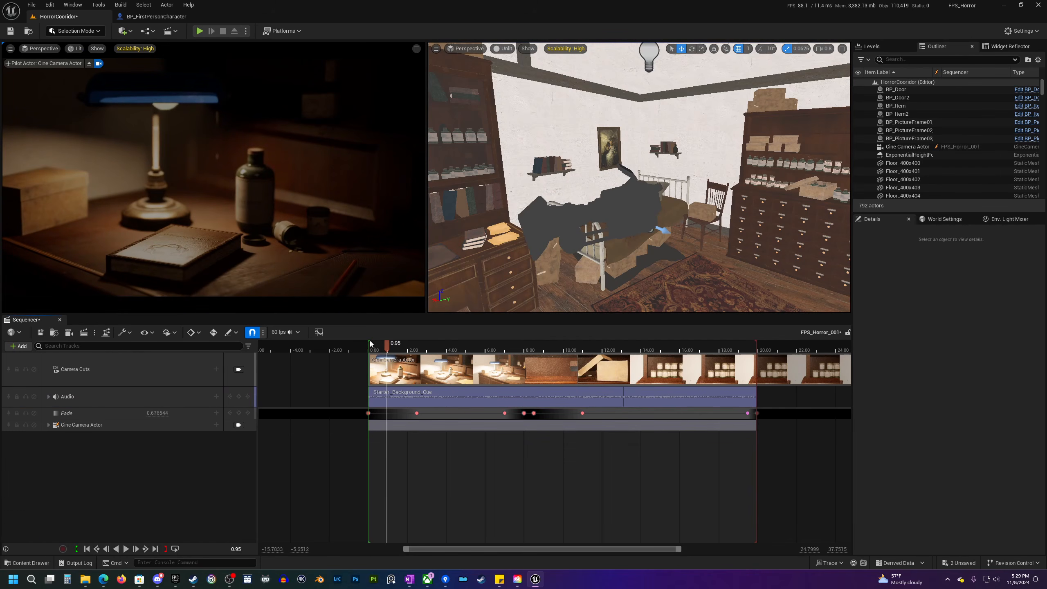
pyautogui.click(86, 549)
pyautogui.press('space')
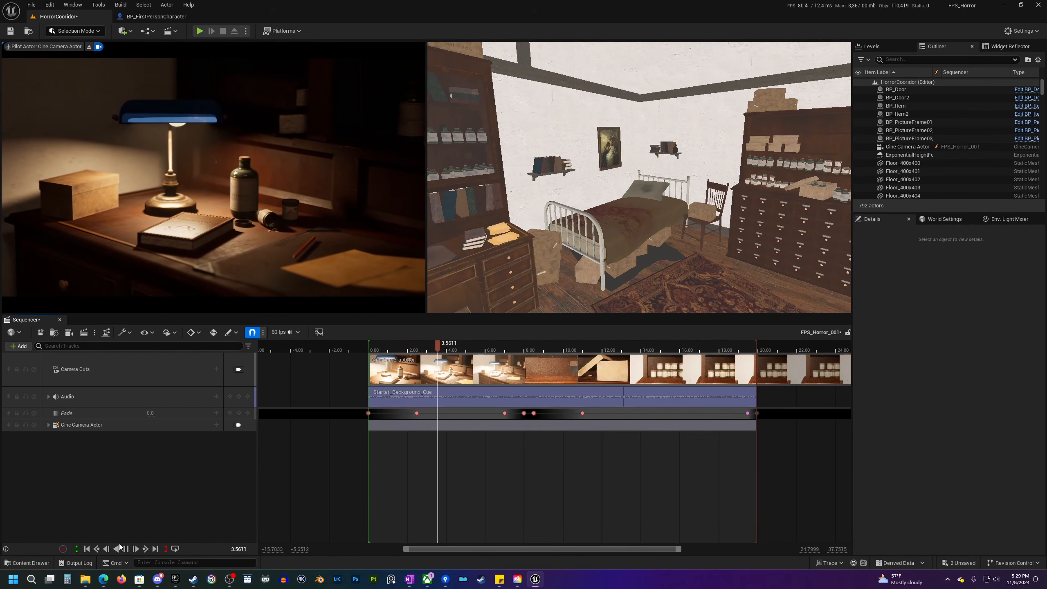
pyautogui.click(86, 549)
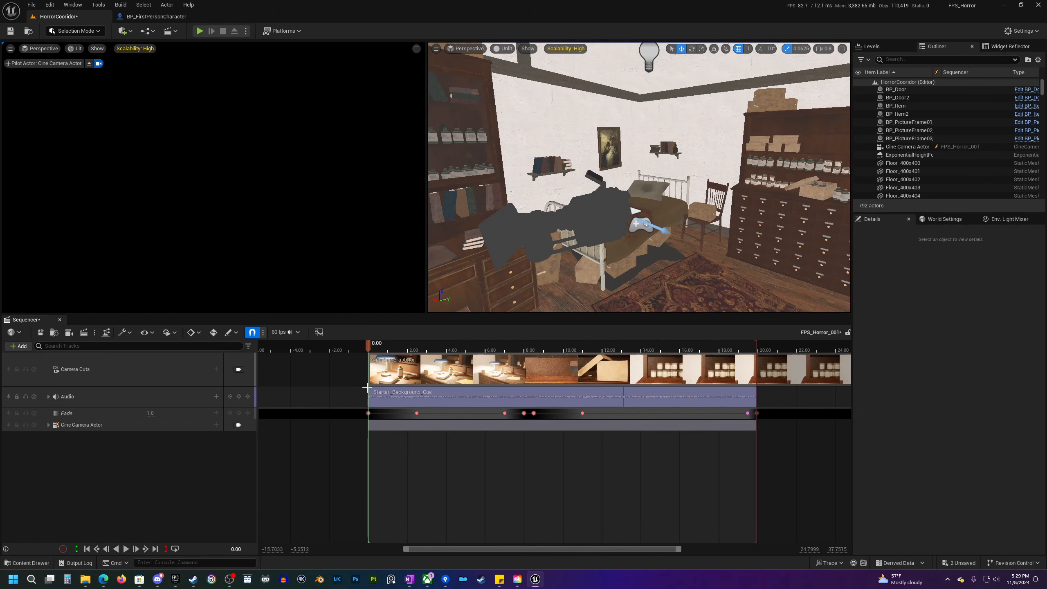
# - Ease the audio section in over about 130 frames and out near its end, and review the sound during playback
pyautogui.moveTo(369, 388); pyautogui.dragTo(412, 388)
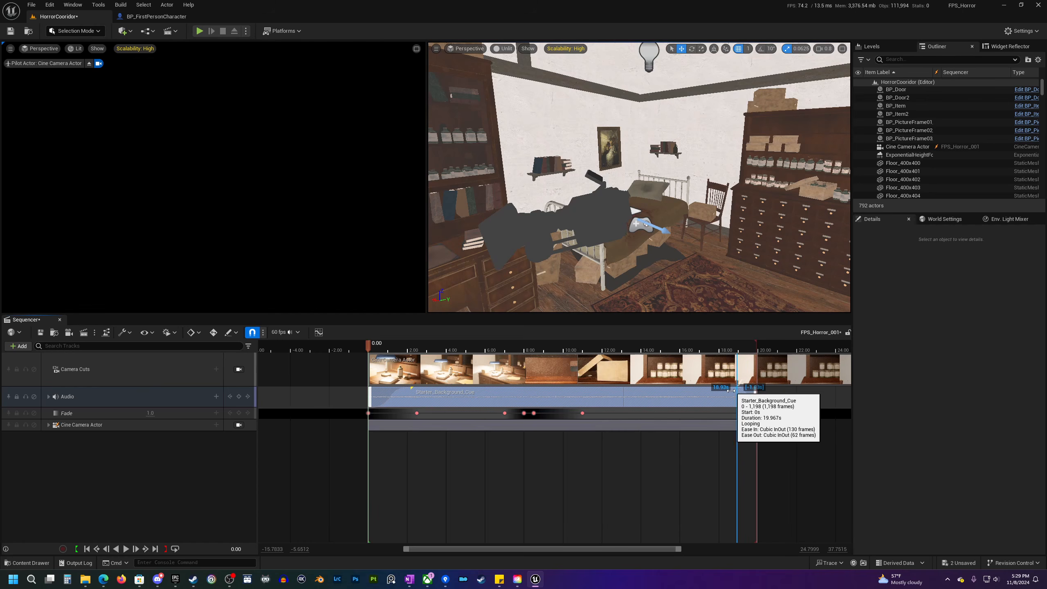
pyautogui.press('space')
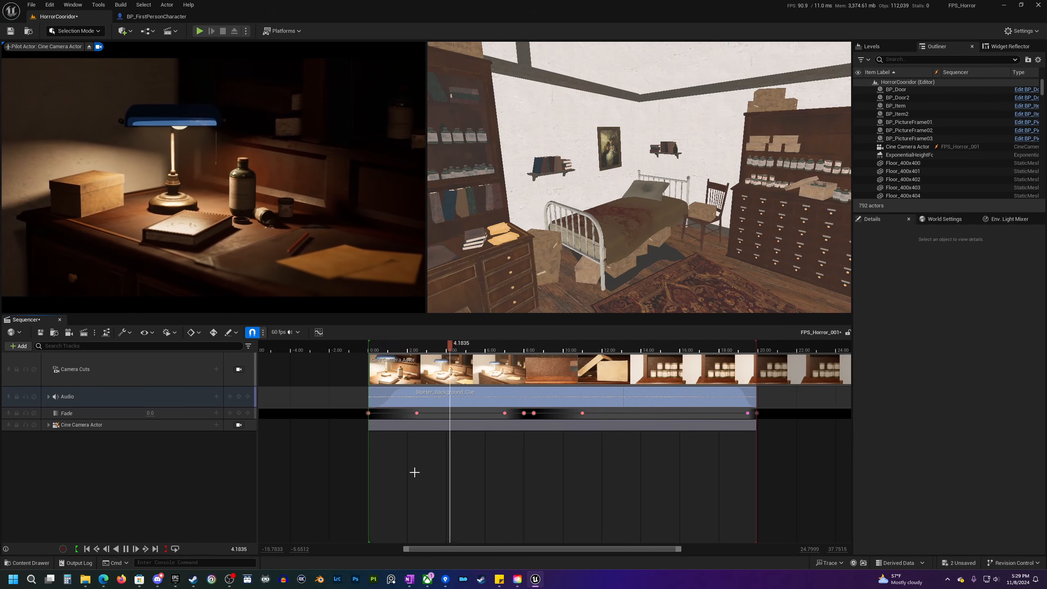
pyautogui.click(67, 407)
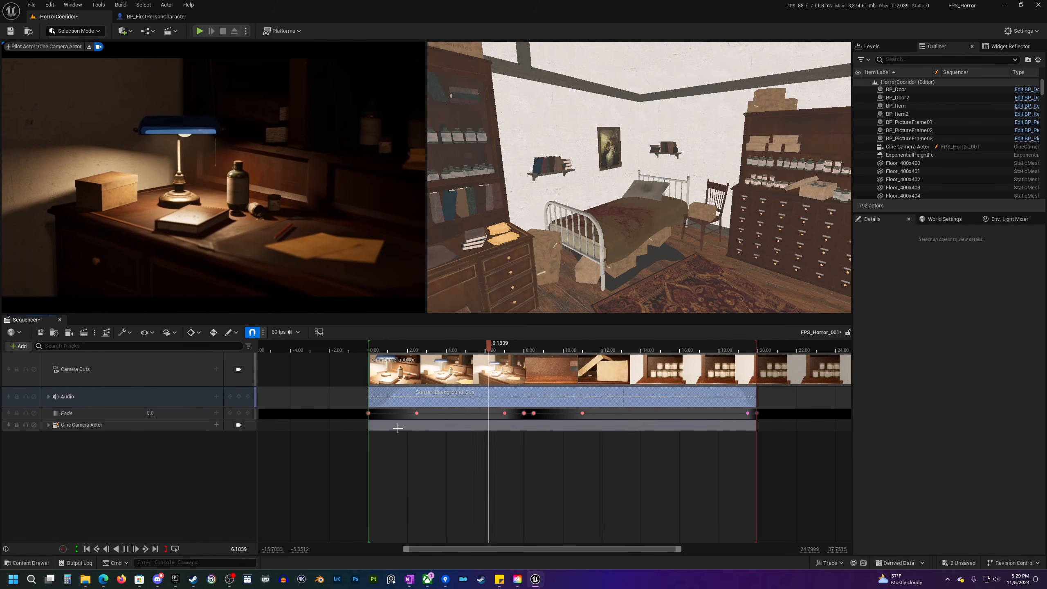
pyautogui.click(518, 350)
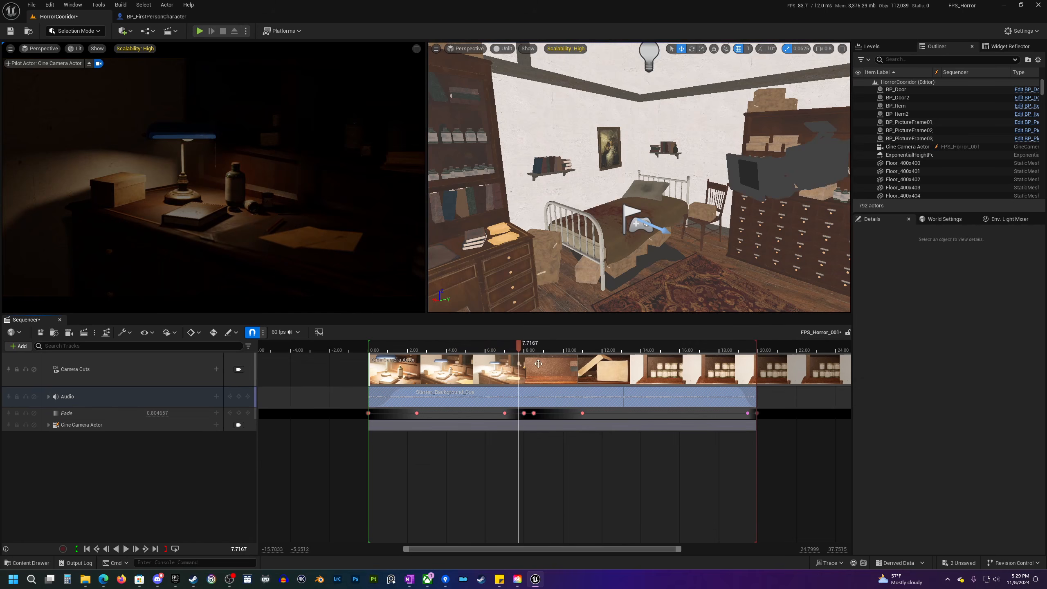
pyautogui.moveTo(518, 347); pyautogui.dragTo(415, 348)
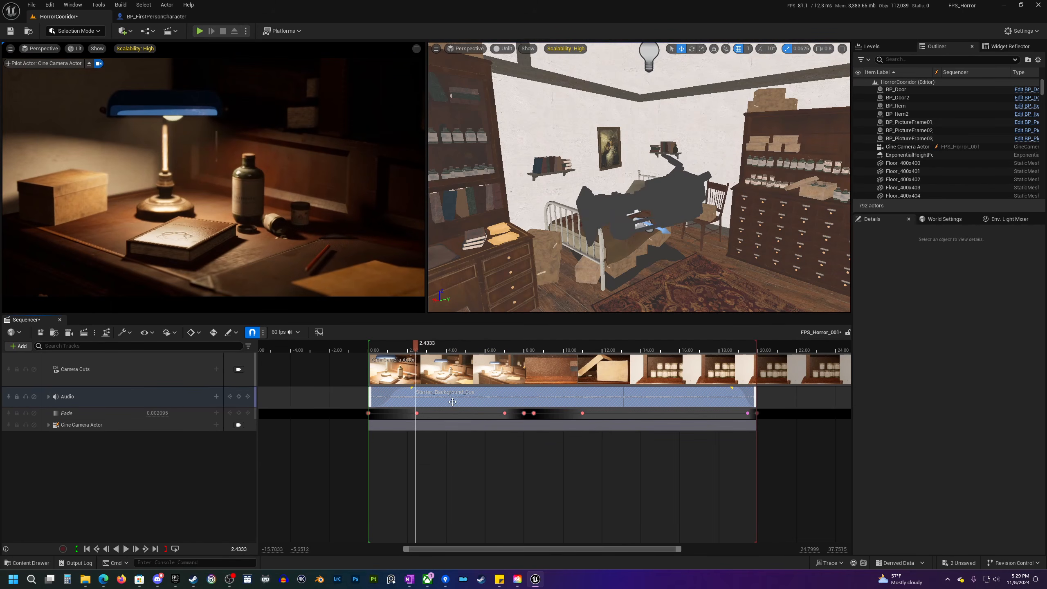
# - Delete the background audio section and its Audio track, and return the playhead to 0.00
pyautogui.click(539, 396)
pyautogui.press('Delete')
pyautogui.click(87, 392)
pyautogui.press('Delete')
pyautogui.moveTo(415, 347); pyautogui.dragTo(371, 350)
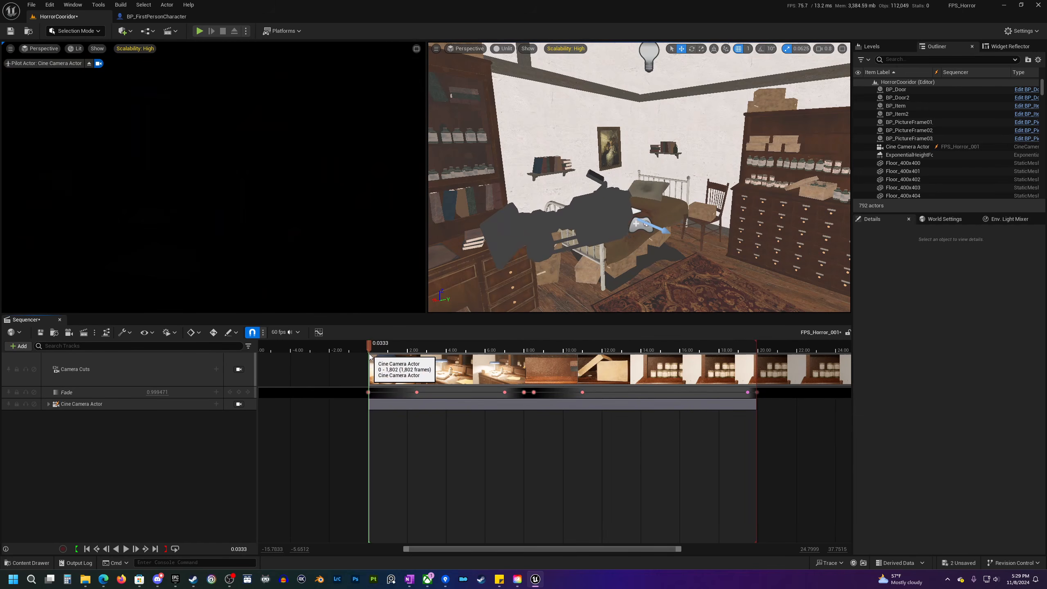
pyautogui.click(87, 549)
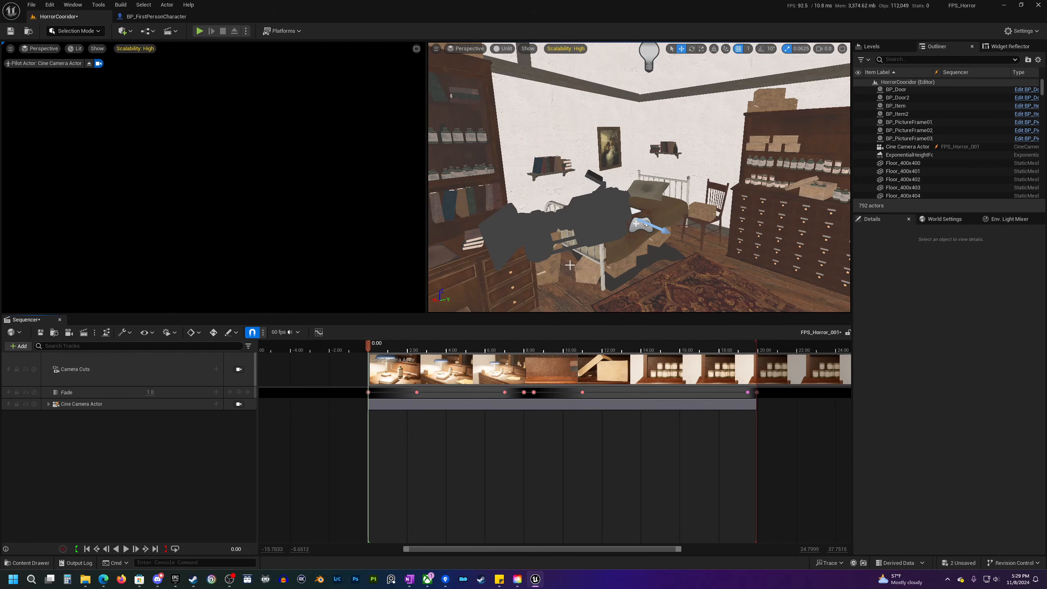
# - Close Sequencer and maximize the unlit perspective viewport, switching it to Lit view mode
pyautogui.click(60, 320)
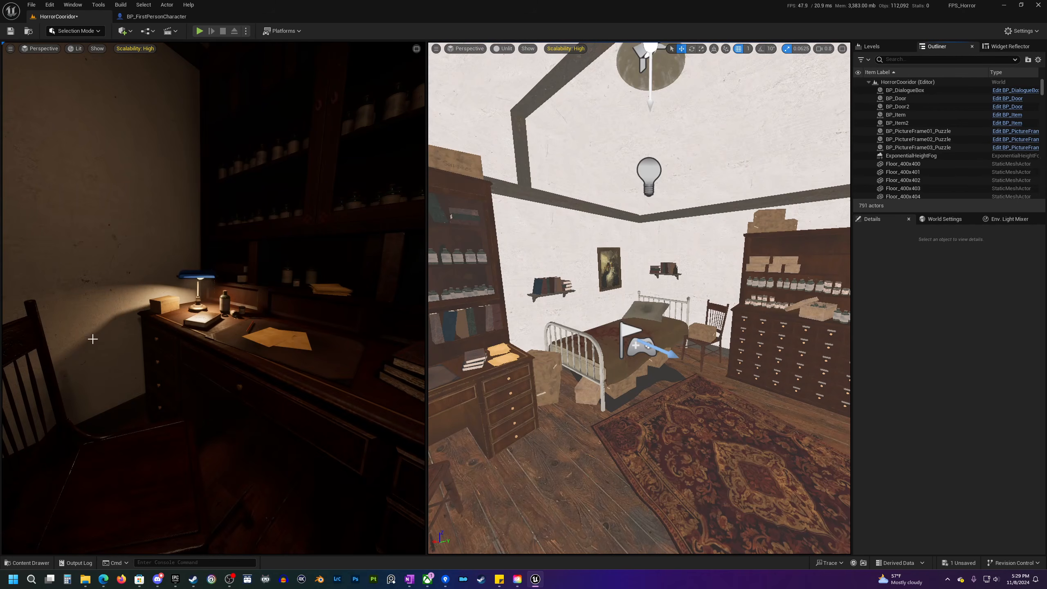
pyautogui.click(842, 48)
pyautogui.scroll(5, 535, 343)
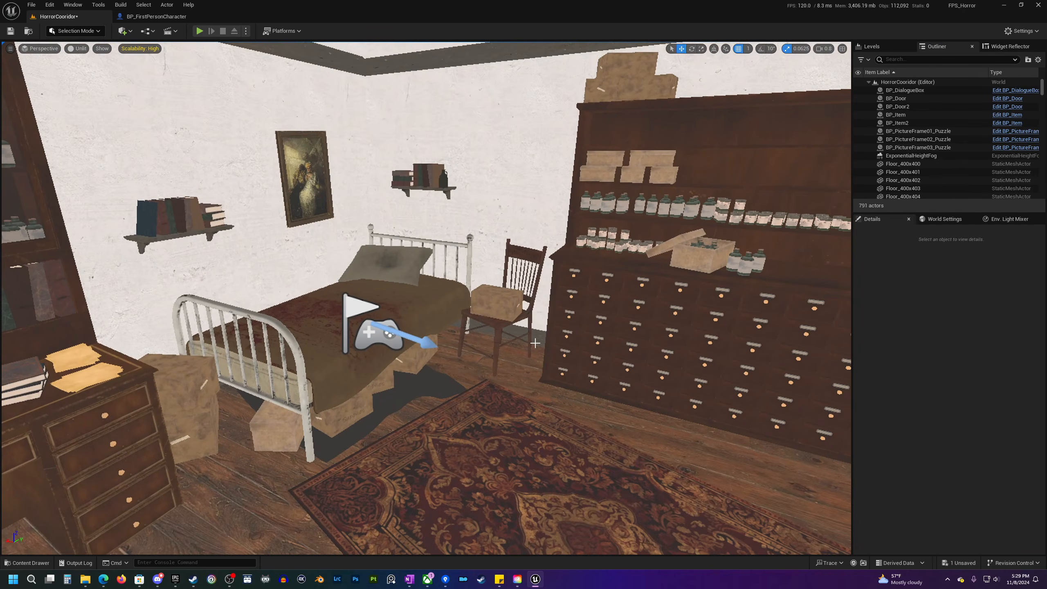
pyautogui.hotkey('alt', '4')
# - Look around the lit bedroom with the viewport camera and start playing the level in the editor
pyautogui.moveTo(535, 342); pyautogui.dragTo(249, 375, button='right')
pyautogui.scroll(-3, 535, 342)
pyautogui.moveTo(513, 409); pyautogui.dragTo(354, 412, button='right')
pyautogui.moveTo(542, 435); pyautogui.dragTo(611, 444, button='right')
pyautogui.press('w')
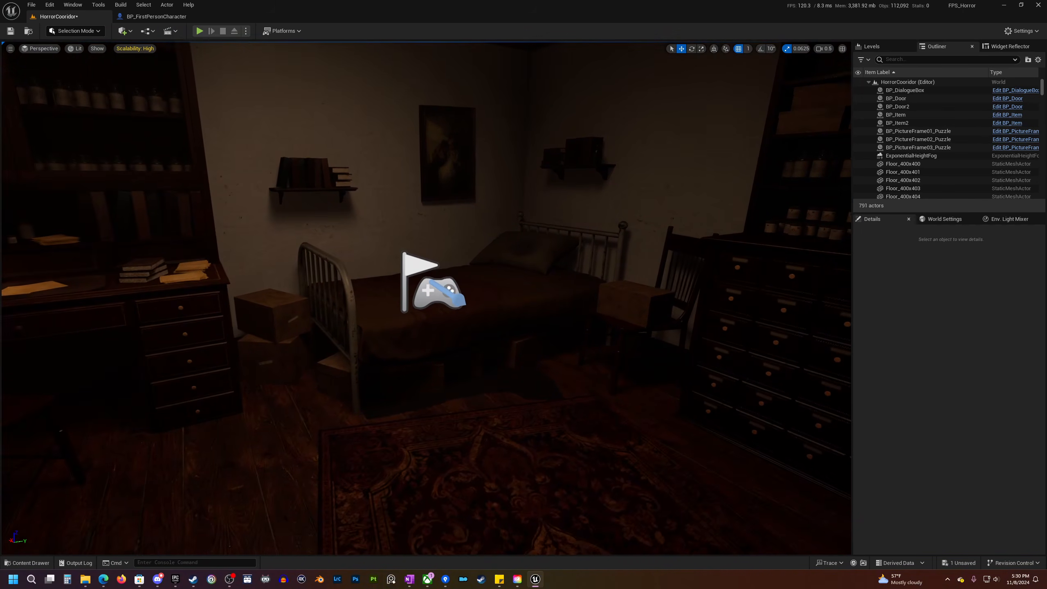
pyautogui.hotkey('alt', 'p')
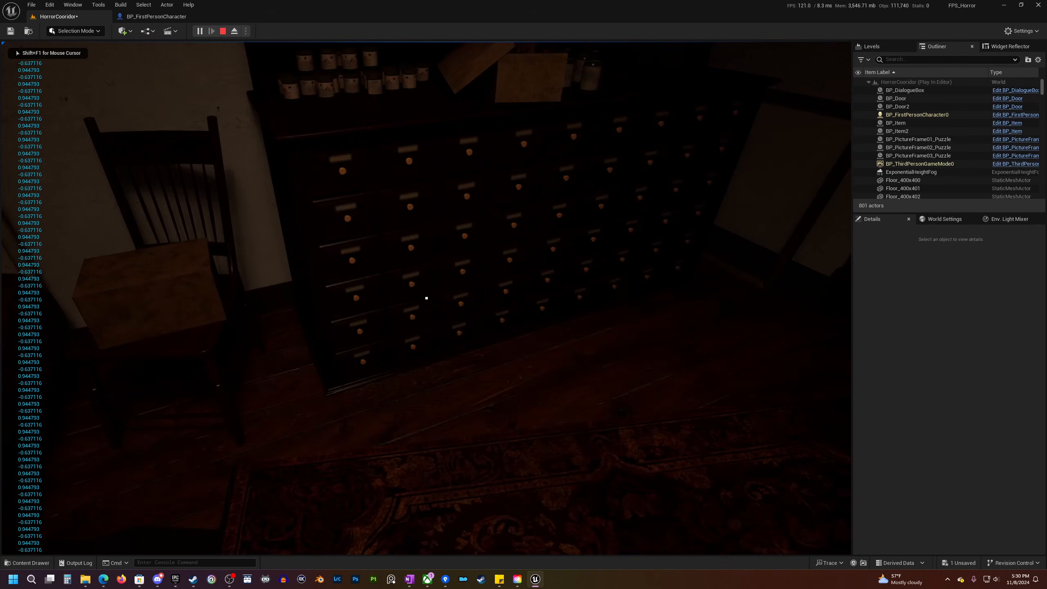
# - Stop the play session, select the bedroom's BP_Door and open its blueprint for editing
pyautogui.press('Escape')
pyautogui.moveTo(287, 379); pyautogui.dragTo(415, 430, button='right')
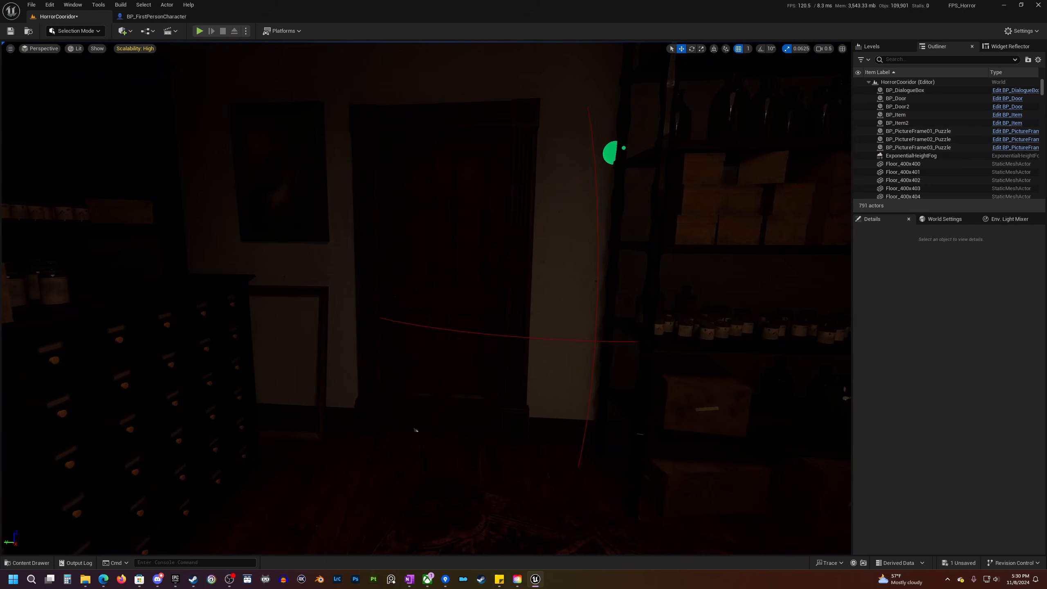
pyautogui.click(443, 268)
pyautogui.rightClick(443, 268)
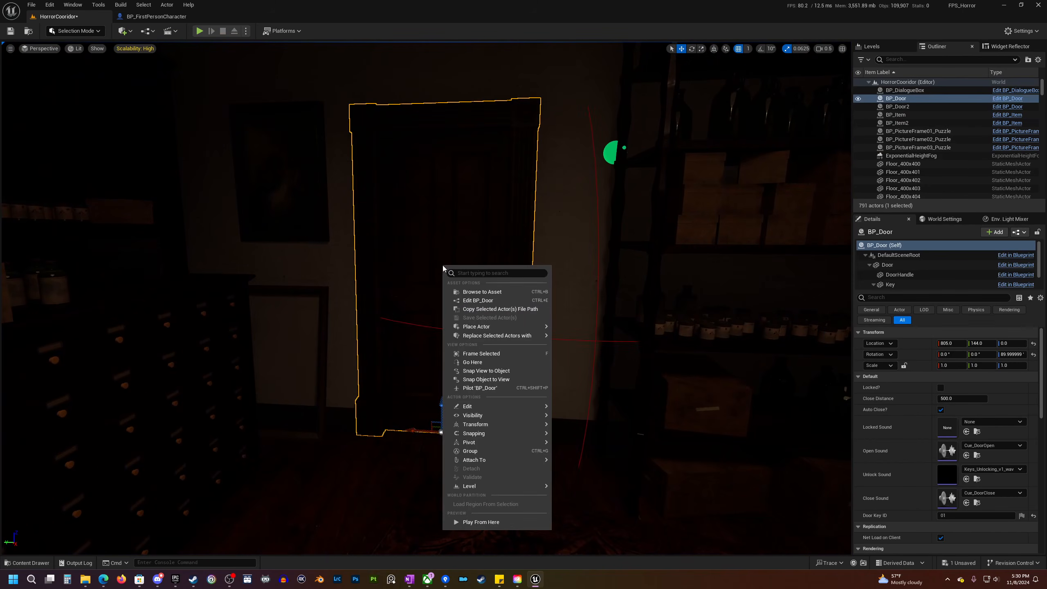
pyautogui.click(485, 302)
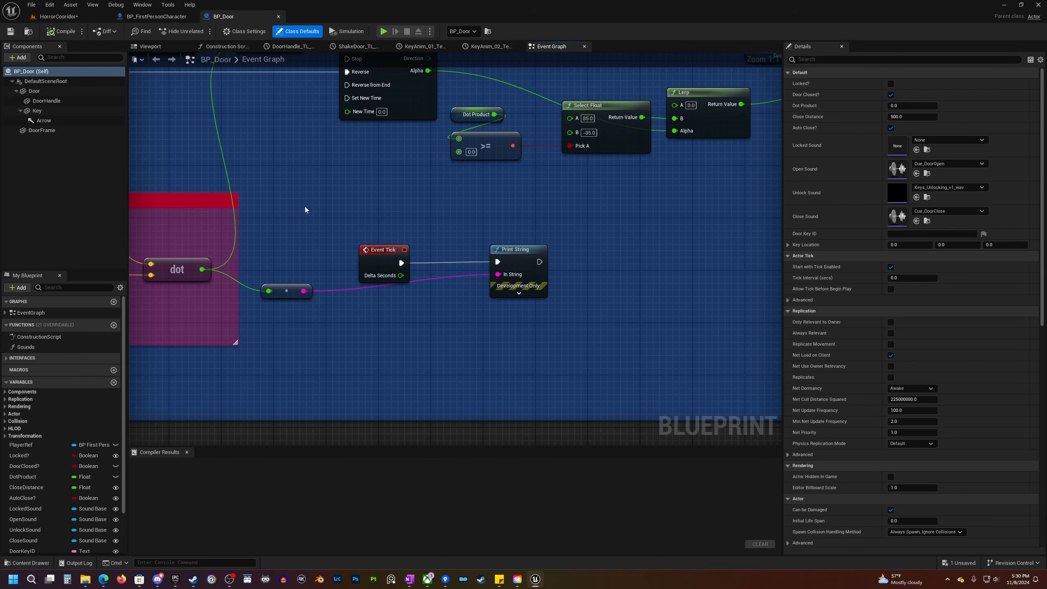
# - Delete the Event Tick, Print String and float-to-string conversion nodes from BP_Door's event graph, then save and close the blueprint
pyautogui.scroll(-3, 299, 197)
pyautogui.moveTo(299, 197); pyautogui.dragTo(421, 273, button='right')
pyautogui.moveTo(628, 312); pyautogui.dragTo(629, 313)
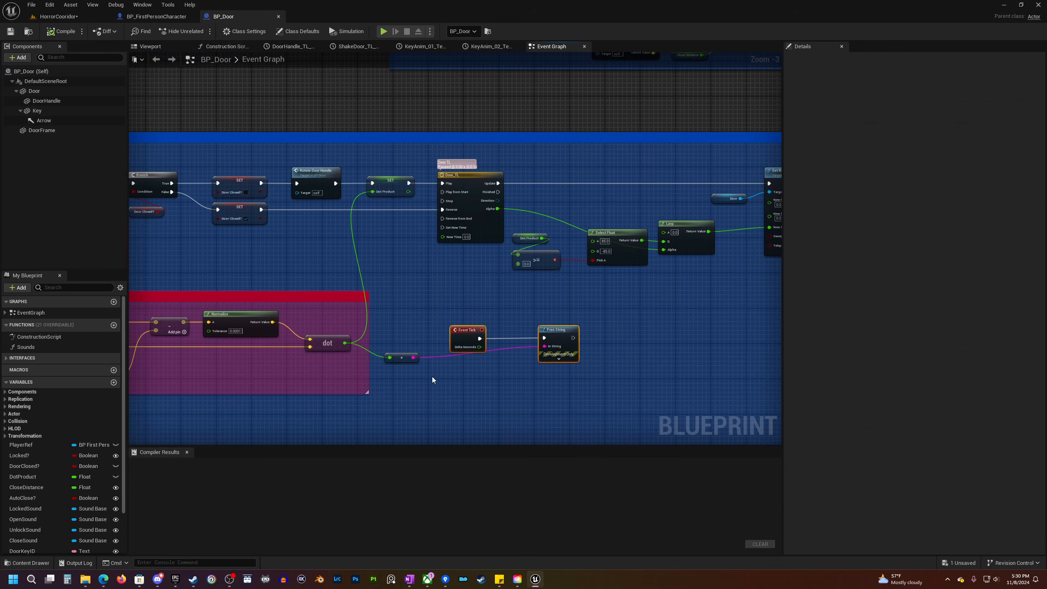
pyautogui.press('Delete')
pyautogui.moveTo(399, 387); pyautogui.dragTo(463, 350)
pyautogui.press('Delete')
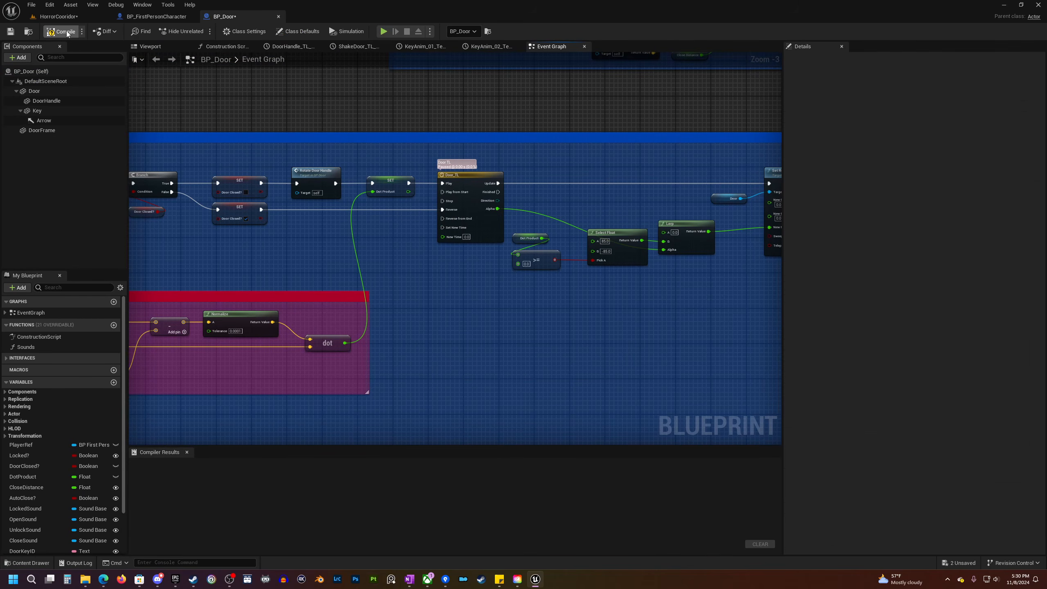
pyautogui.click(11, 33)
pyautogui.click(278, 16)
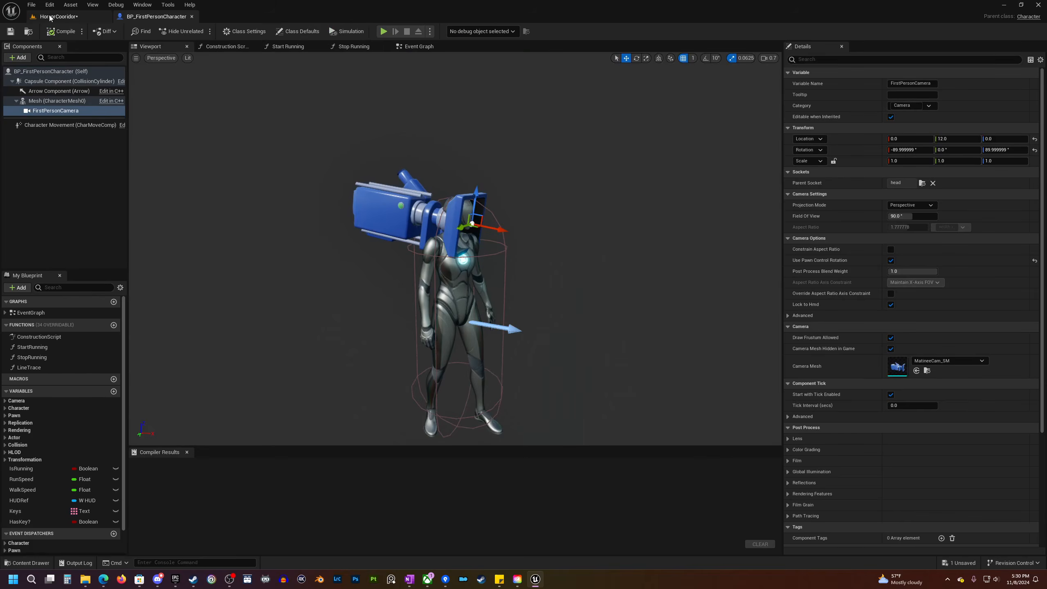
# - Open the HorrorCooridor level blueprint and add an Event BeginPlay node above the puzzle-completed event
pyautogui.moveTo(355, 133); pyautogui.dragTo(173, 214, button='right')
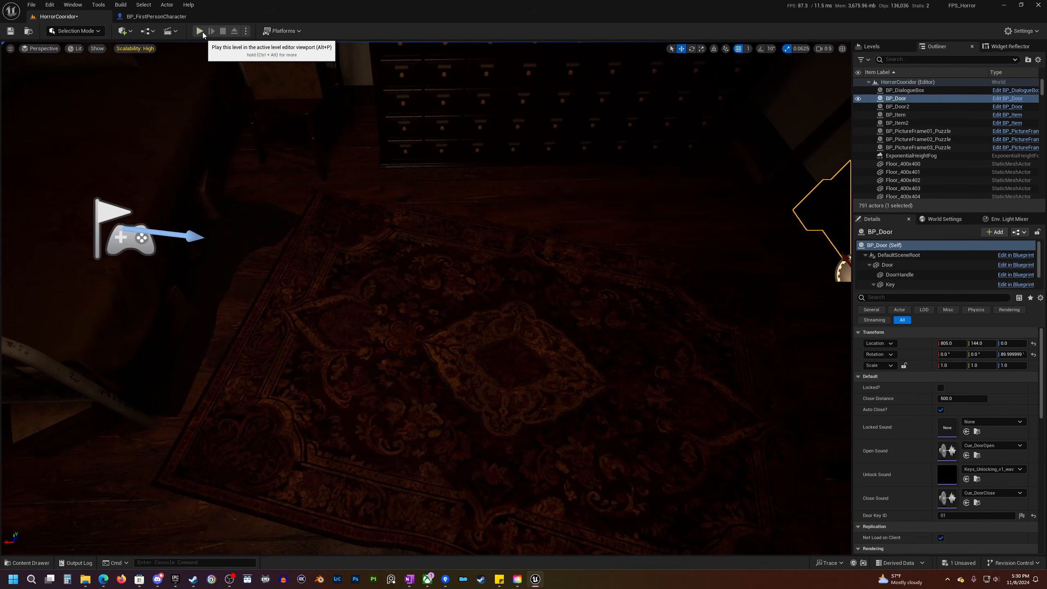
pyautogui.moveTo(365, 189); pyautogui.dragTo(255, 111, button='right')
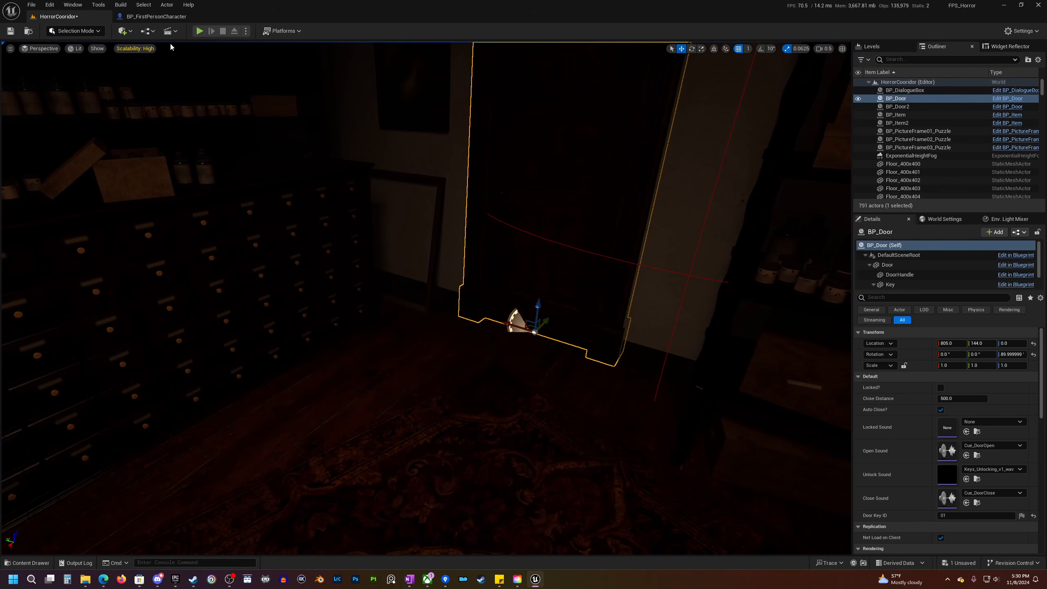
pyautogui.click(150, 33)
pyautogui.click(190, 90)
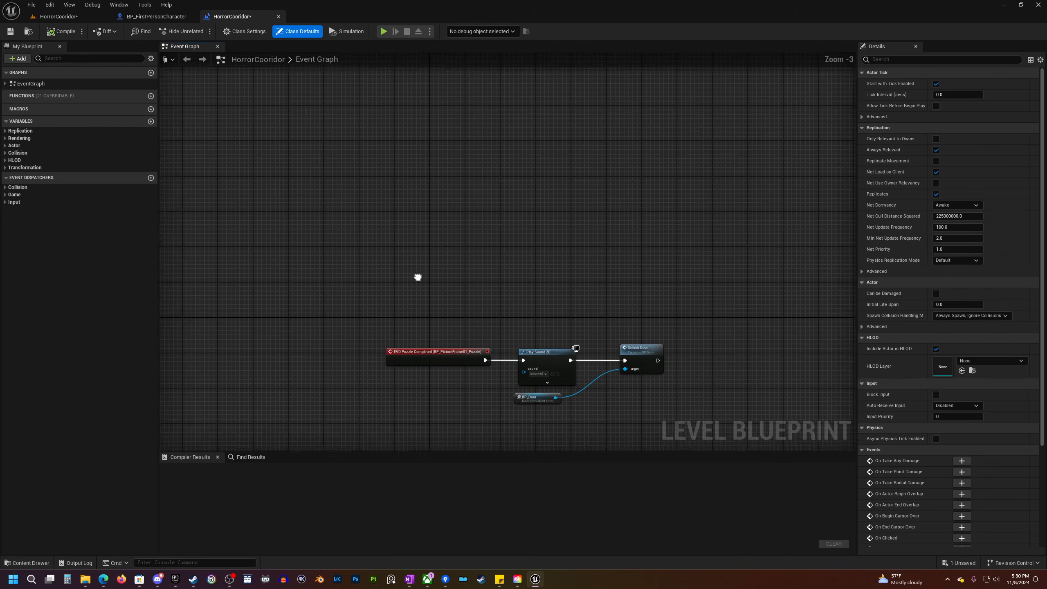
pyautogui.rightClick(425, 246)
pyautogui.write('event begin pl')
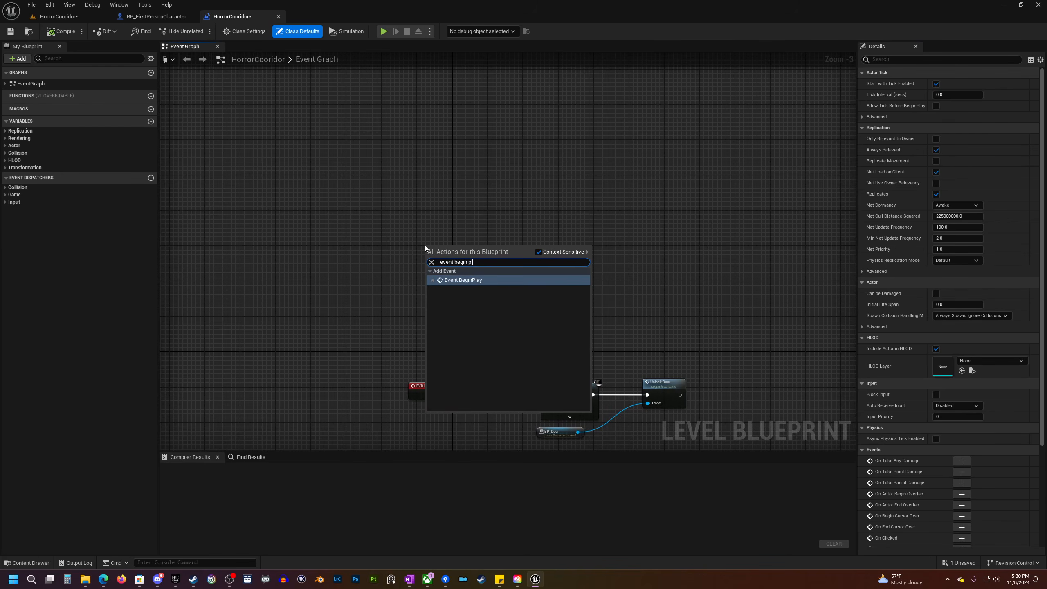
pyautogui.press('Return')
pyautogui.scroll(3, 429, 243)
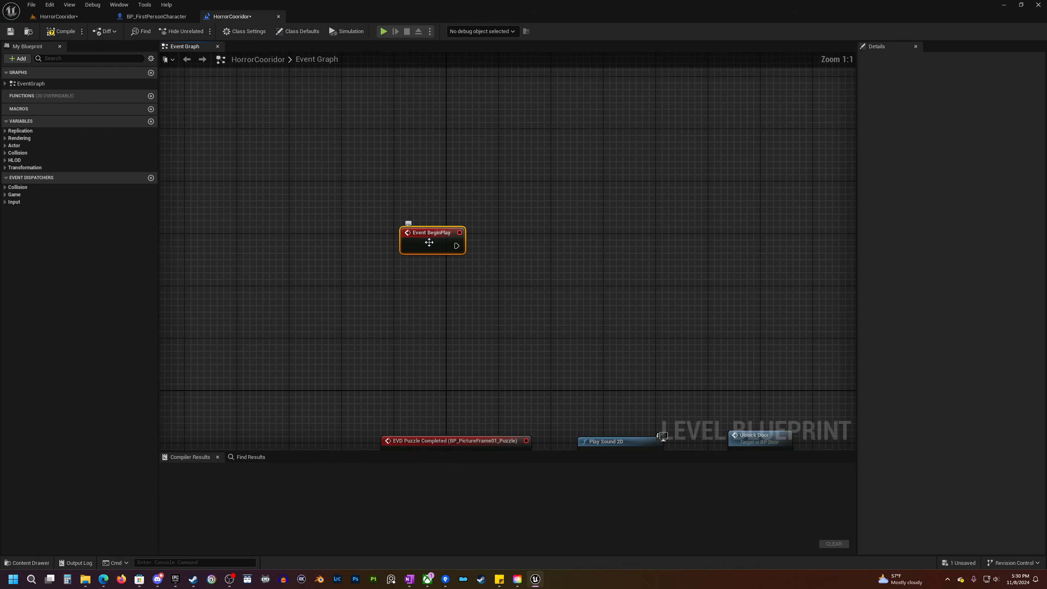
# - Return to the level, search its actors for "fps", select the FPS_Horror_001 sequence actor and frame it in the viewport
pyautogui.click(62, 16)
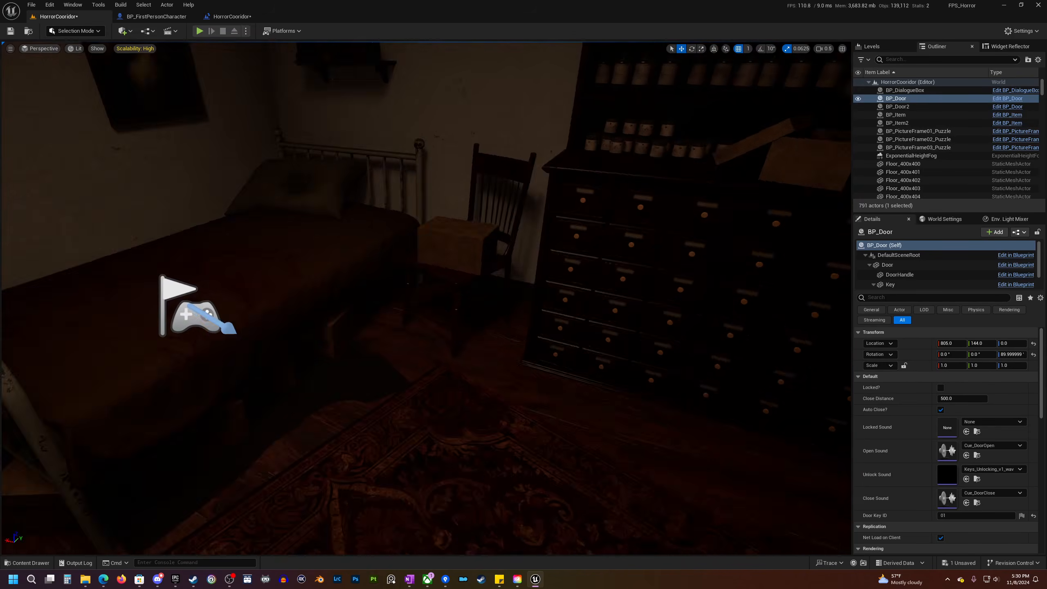
pyautogui.moveTo(395, 315); pyautogui.dragTo(313, 334, button='right')
pyautogui.click(25, 563)
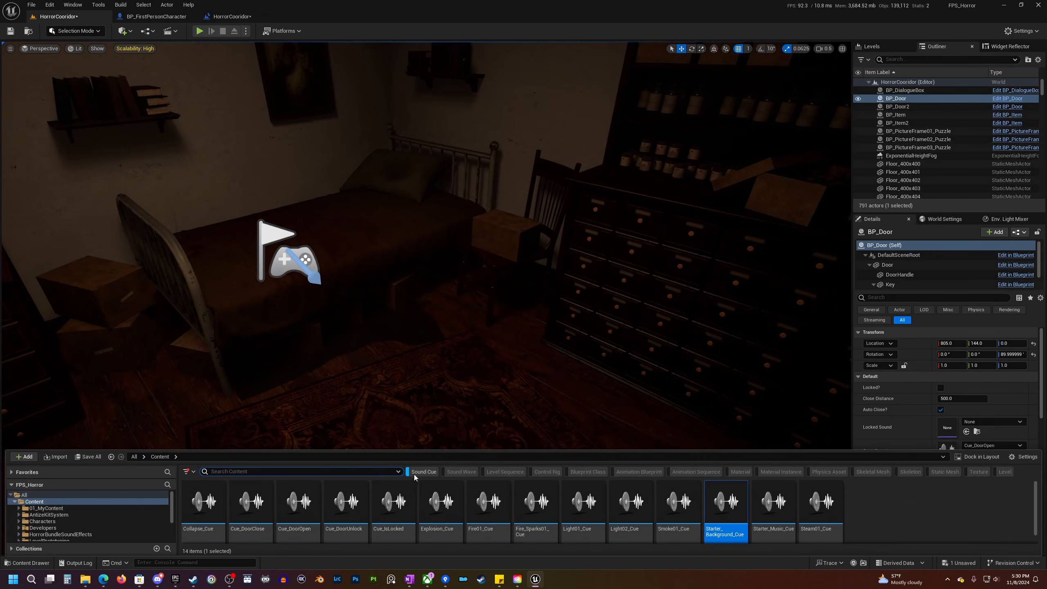
pyautogui.moveTo(425, 447); pyautogui.dragTo(438, 325)
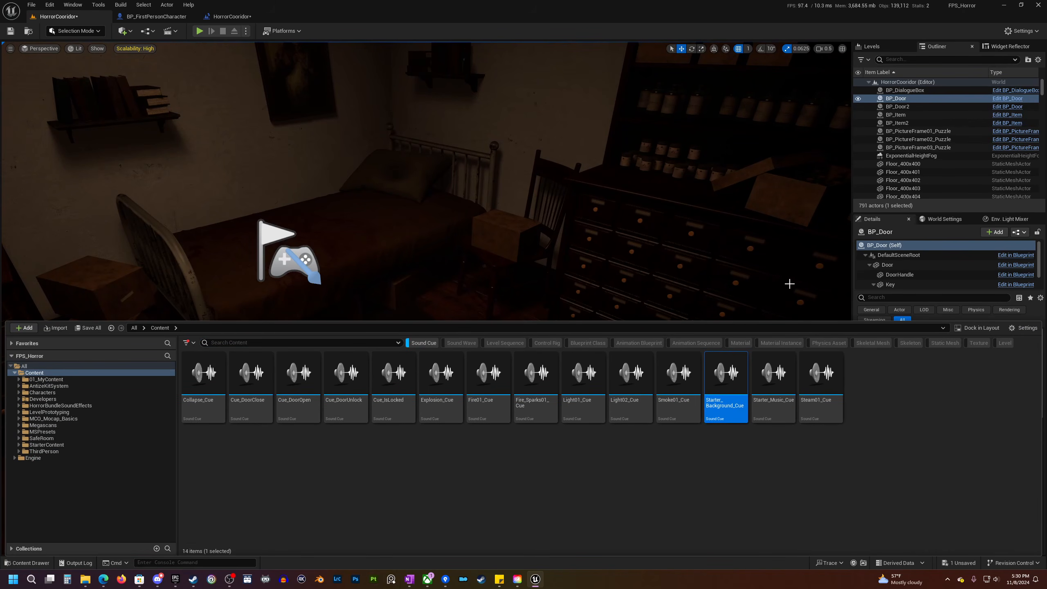
pyautogui.moveTo(619, 231); pyautogui.dragTo(803, 231, button='right')
pyautogui.press('w')
pyautogui.scroll(3, 701, 231)
pyautogui.moveTo(425, 297); pyautogui.dragTo(652, 326, button='right')
pyautogui.press('w')
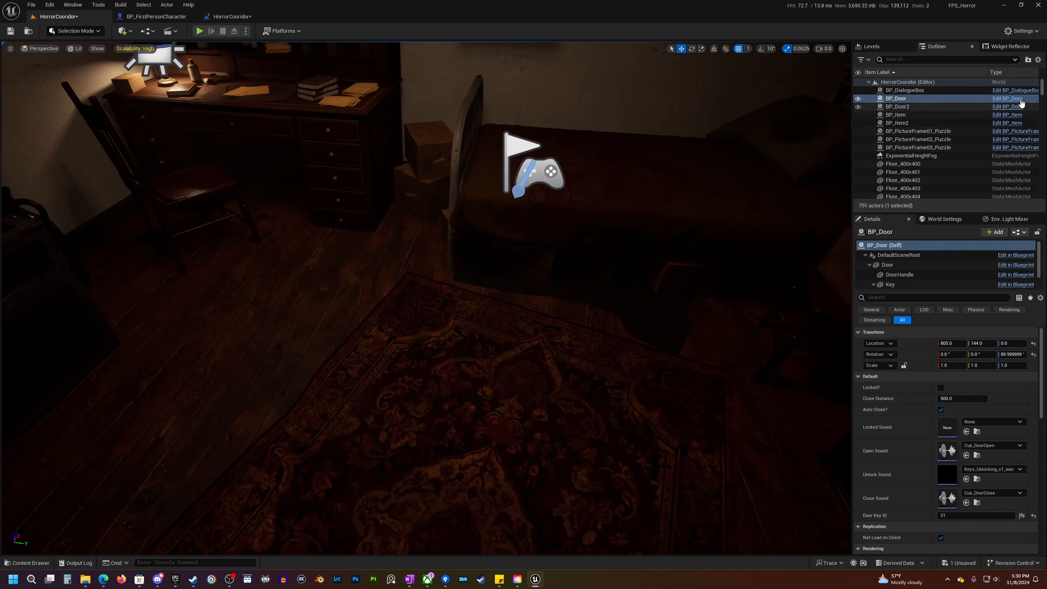
pyautogui.write('fps')
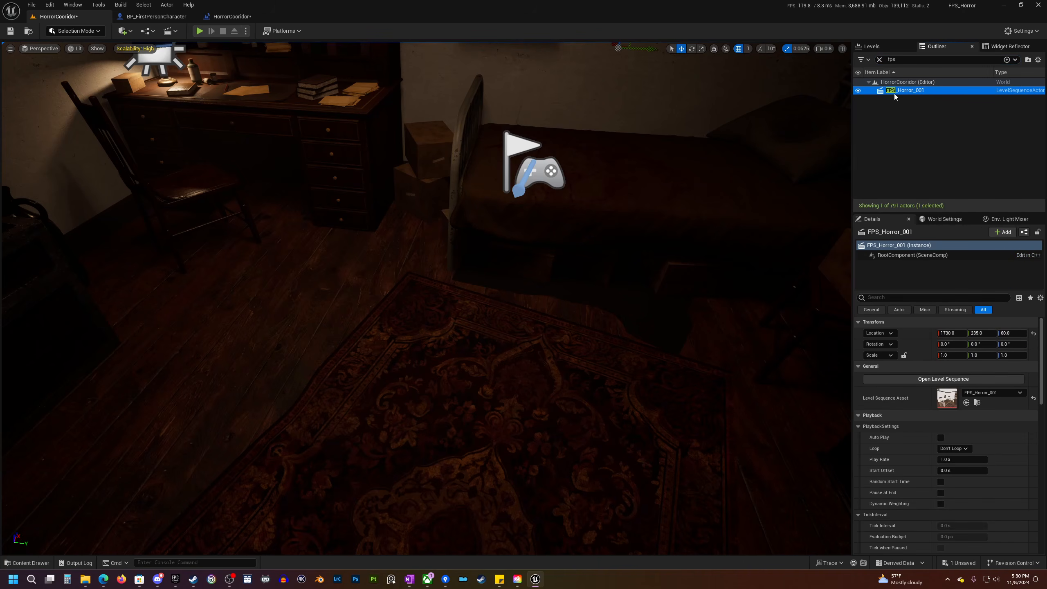
pyautogui.write('f')
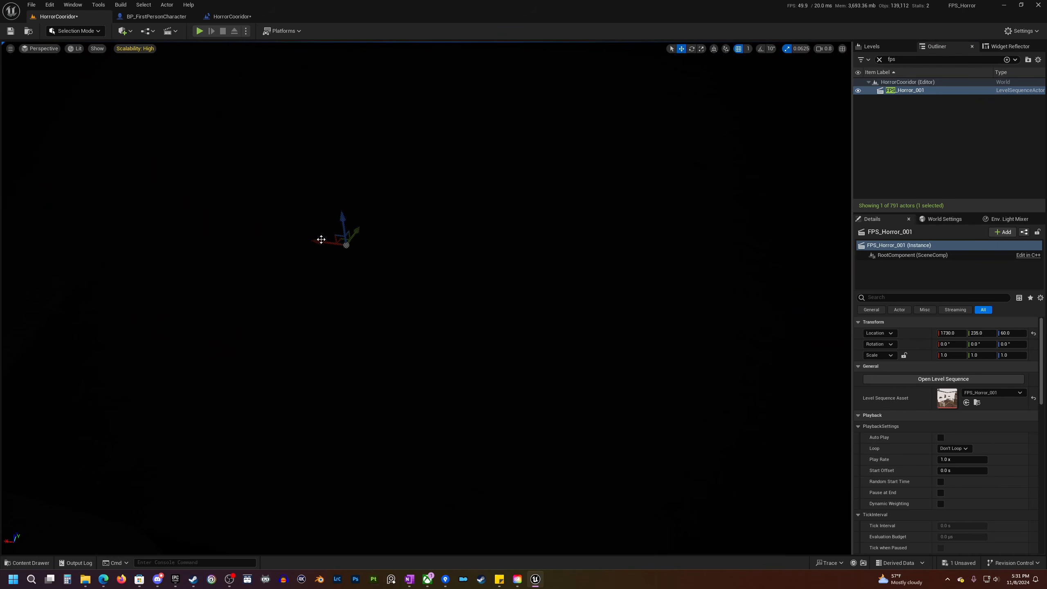
# - Move the FPS_Horror_001 actor into the bedroom, to about X 1082, Y 2
pyautogui.moveTo(426, 298); pyautogui.dragTo(495, 289, button='right')
pyautogui.moveTo(489, 256); pyautogui.dragTo(587, 418)
pyautogui.moveTo(586, 419); pyautogui.dragTo(560, 425, button='right')
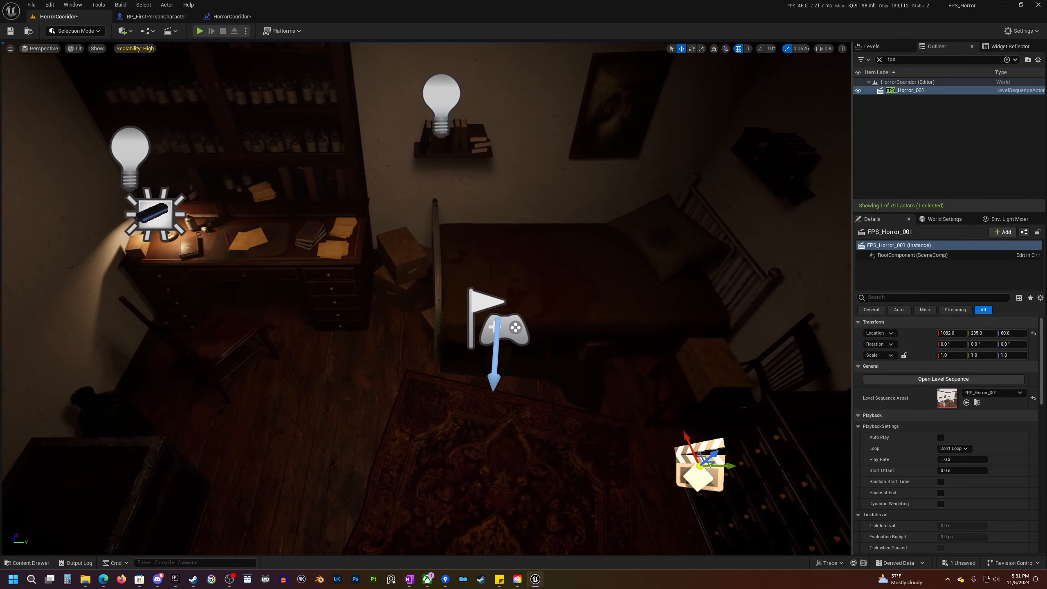
pyautogui.moveTo(727, 465); pyautogui.dragTo(368, 465)
pyautogui.moveTo(368, 465); pyautogui.dragTo(365, 379, button='right')
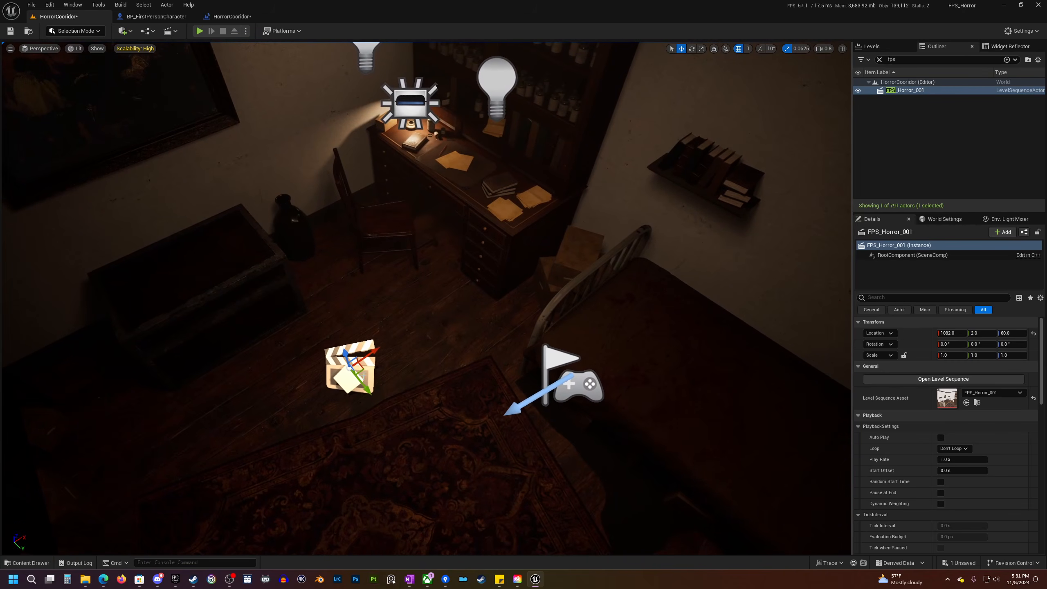
# - Move the FPS_Horror_001 actor in front of the desk, to about X 1159, Y -54, Z 52
pyautogui.moveTo(363, 370); pyautogui.dragTo(414, 299)
pyautogui.moveTo(414, 299); pyautogui.dragTo(460, 254, button='right')
pyautogui.moveTo(453, 286); pyautogui.dragTo(428, 266)
pyautogui.moveTo(494, 303); pyautogui.dragTo(375, 197, button='right')
pyautogui.moveTo(363, 191); pyautogui.dragTo(362, 215)
pyautogui.moveTo(367, 206); pyautogui.dragTo(414, 283, button='right')
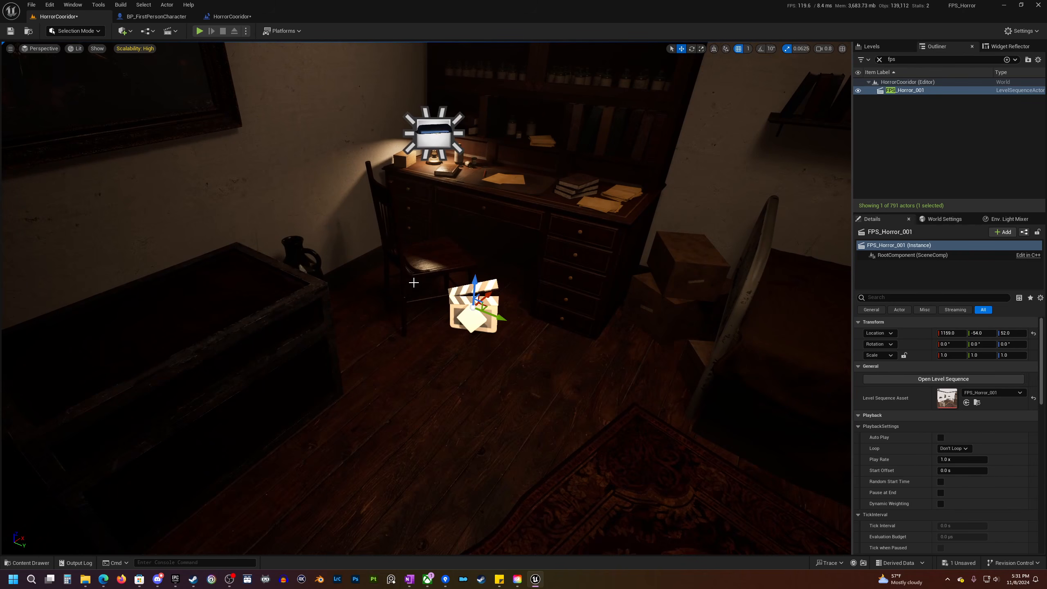
pyautogui.moveTo(503, 314)
pyautogui.mouseDown(button='right')
pyautogui.moveTo(484, 291)
pyautogui.moveTo(523, 310)
pyautogui.moveTo(515, 299)
pyautogui.mouseUp(button='right')
pyautogui.moveTo(425, 311); pyautogui.dragTo(468, 451, button='right')
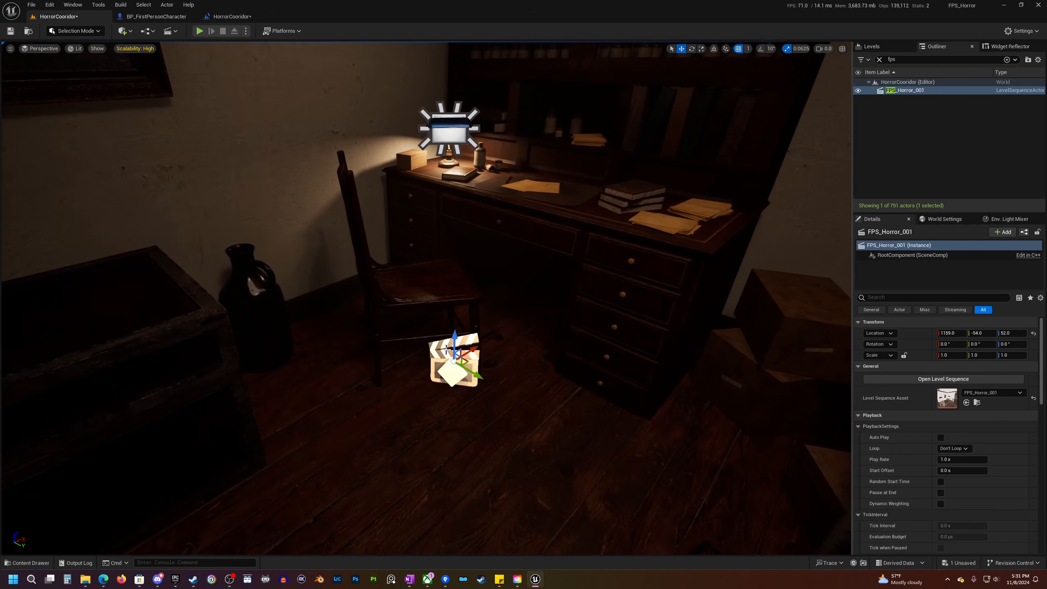
pyautogui.click(468, 451)
pyautogui.click(459, 373)
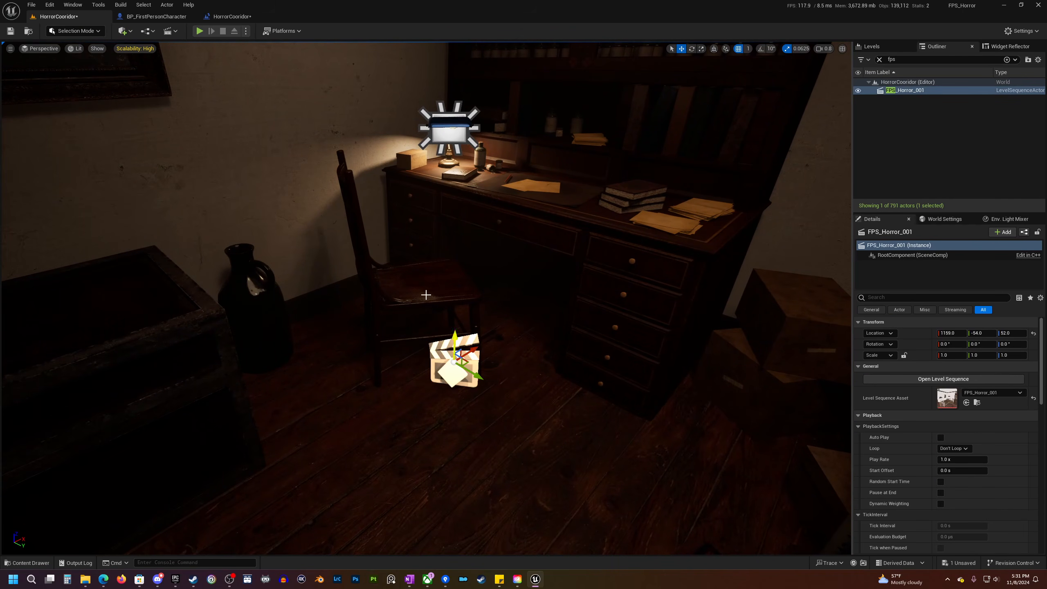
# - Add a reference to the selected FPS_Horror_001 actor below Event BeginPlay in the level blueprint
pyautogui.click(241, 17)
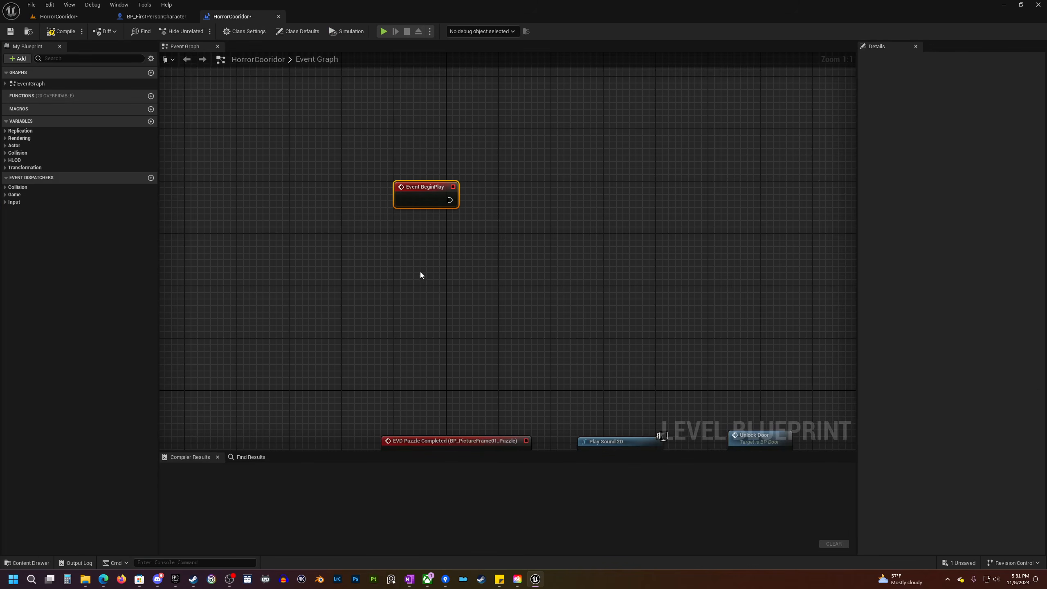
pyautogui.click(63, 18)
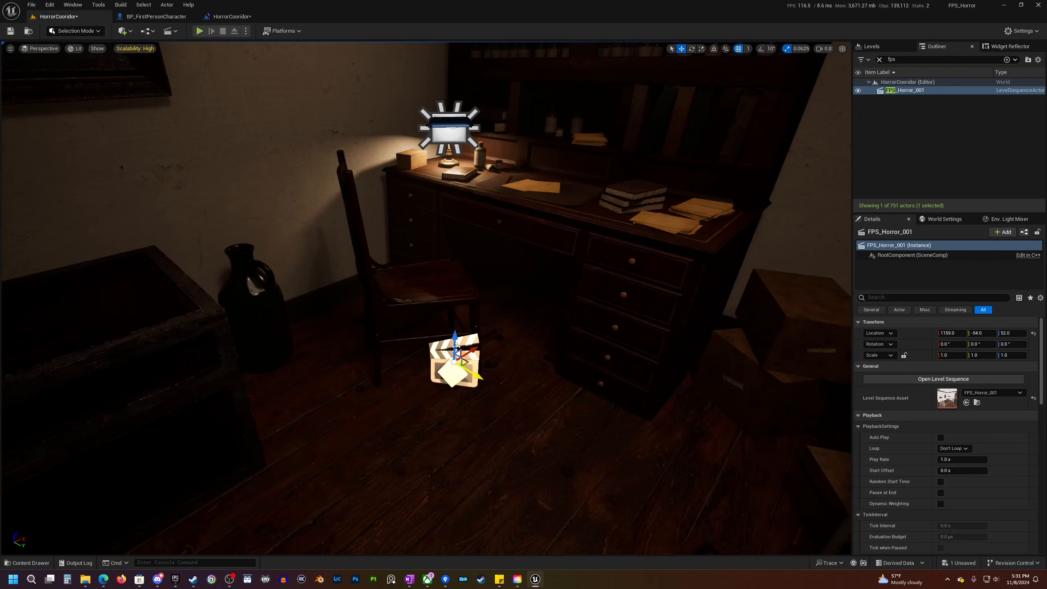
pyautogui.click(231, 17)
pyautogui.rightClick(420, 275)
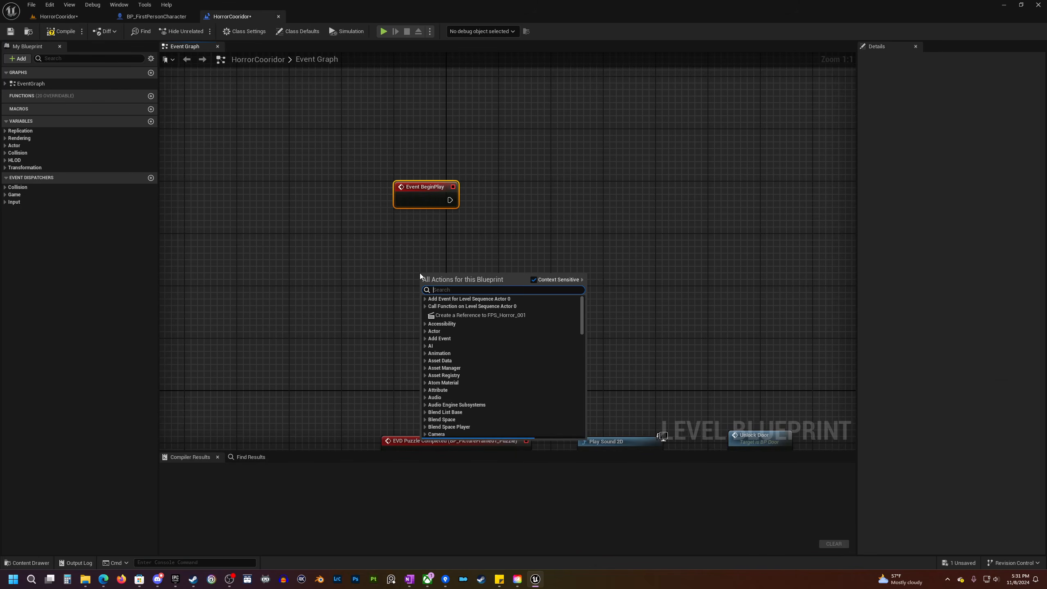
pyautogui.click(466, 315)
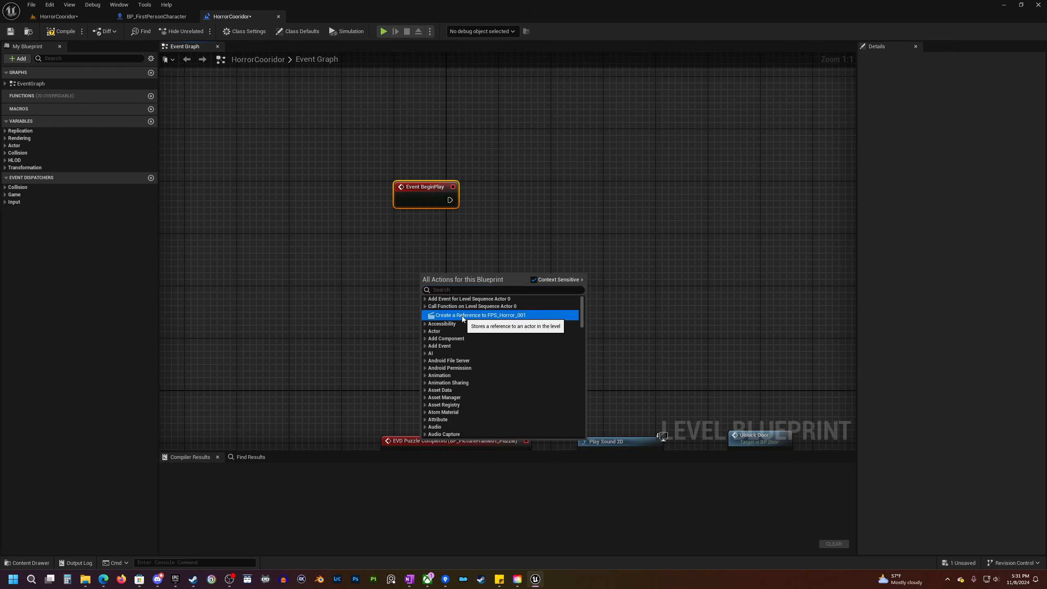
# - Create a Play (SequencePlayer) call from the FPS_Horror_001 reference and place the Play node in line with Event BeginPlay
pyautogui.moveTo(461, 264); pyautogui.dragTo(516, 244)
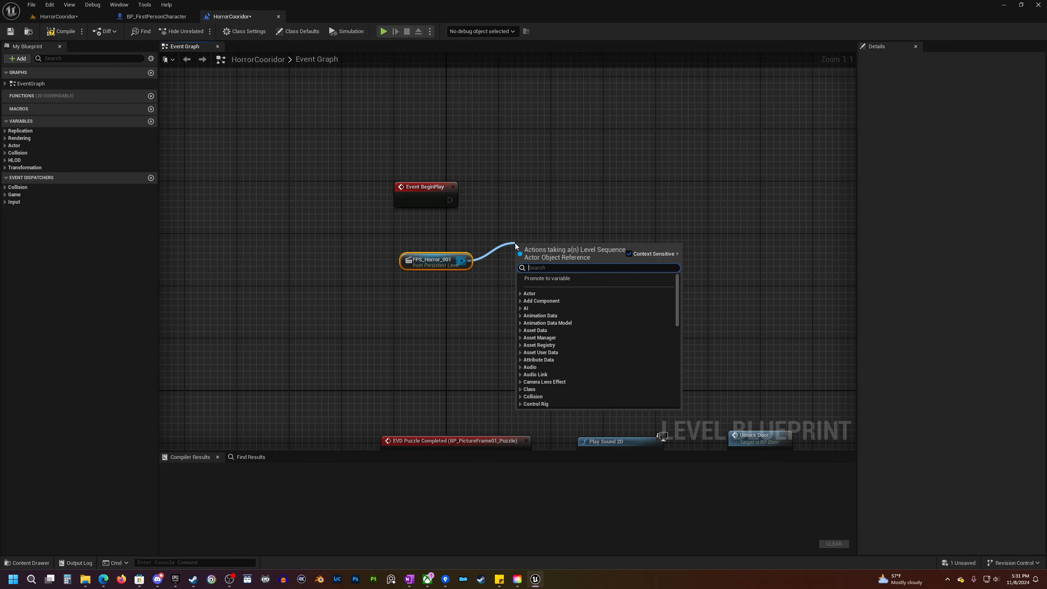
pyautogui.write('play')
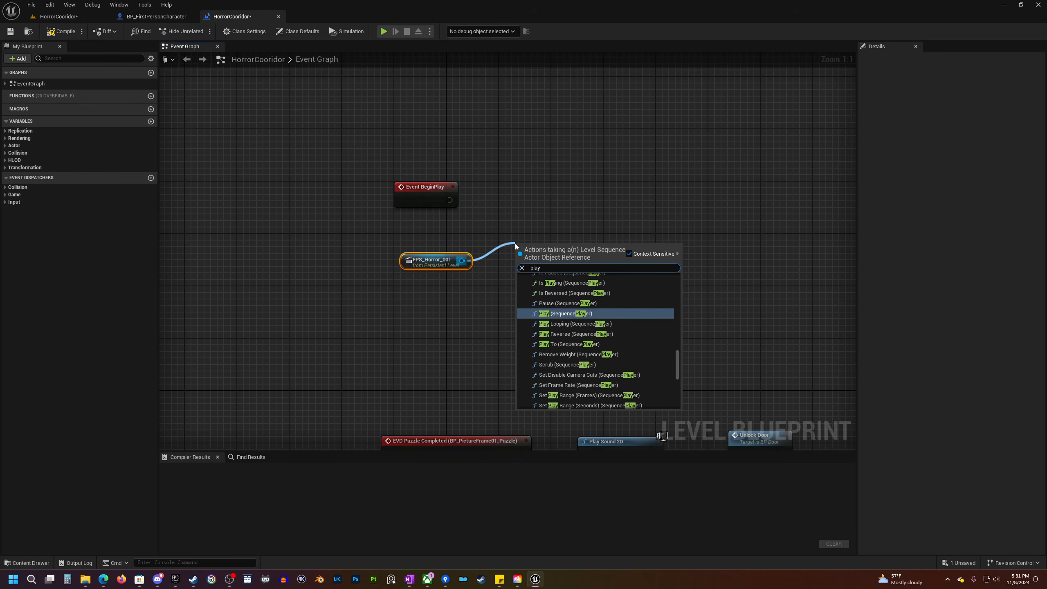
pyautogui.click(579, 315)
pyautogui.click(570, 262)
pyautogui.moveTo(570, 262); pyautogui.dragTo(648, 194)
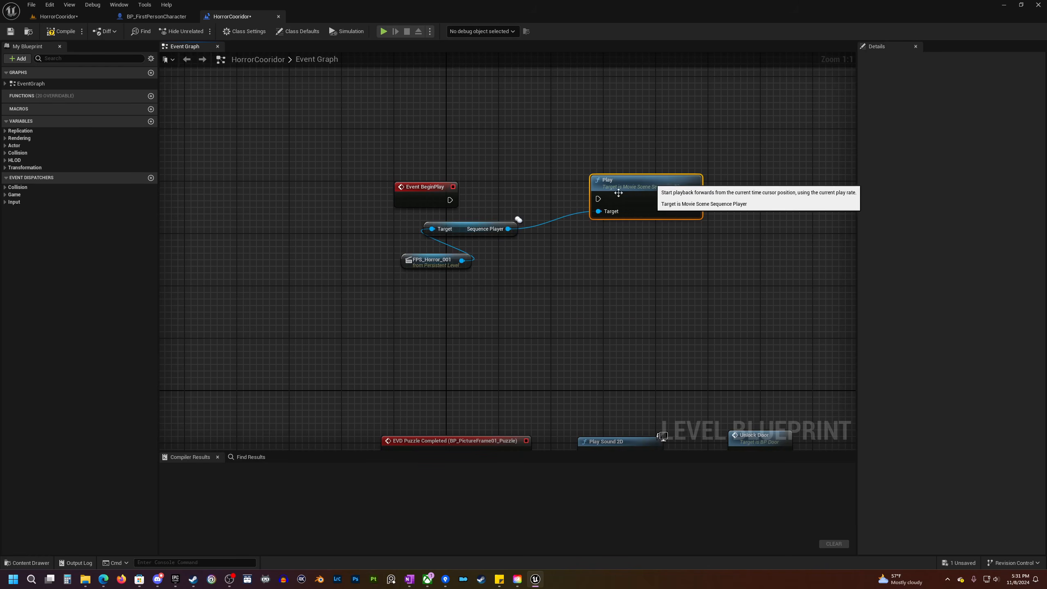
# - Move the Sequence Player node beside the reference, connect Event BeginPlay to Play and straighten the connection
pyautogui.moveTo(460, 229); pyautogui.dragTo(541, 260)
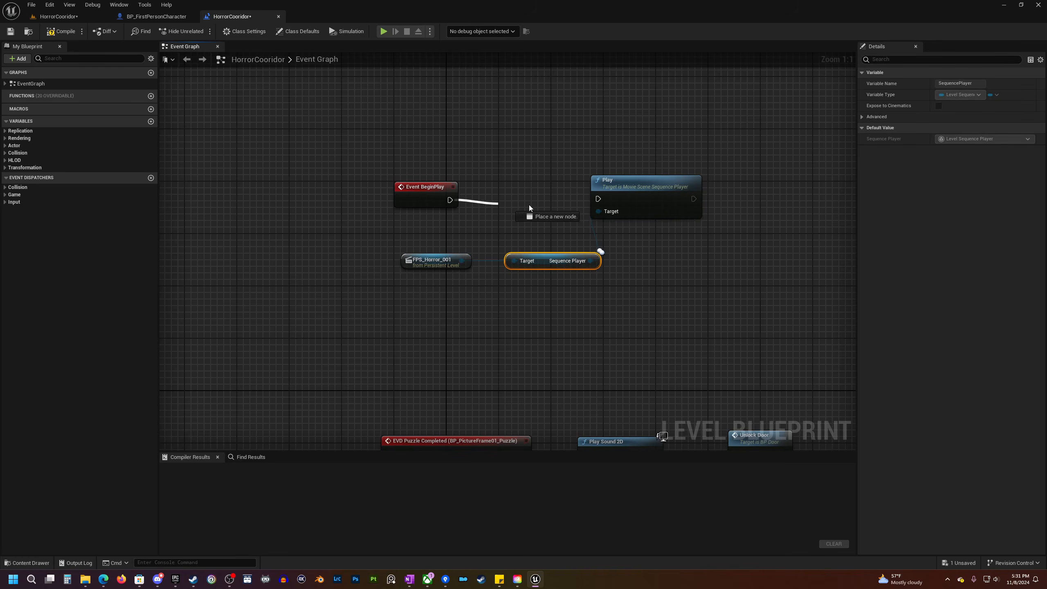
pyautogui.moveTo(675, 229); pyautogui.dragTo(675, 230)
pyautogui.press('q')
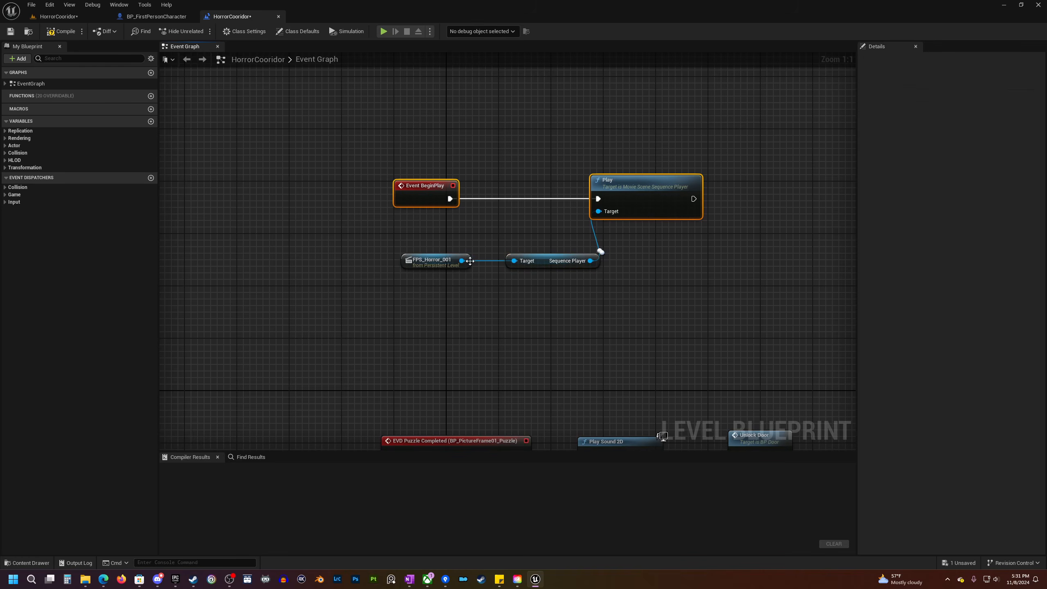
# - Stack the Sequence Player and FPS_Horror_001 nodes under Play and bring the group closer to Event BeginPlay
pyautogui.moveTo(449, 258); pyautogui.dragTo(538, 264)
pyautogui.click(485, 289)
pyautogui.moveTo(606, 259); pyautogui.dragTo(629, 244)
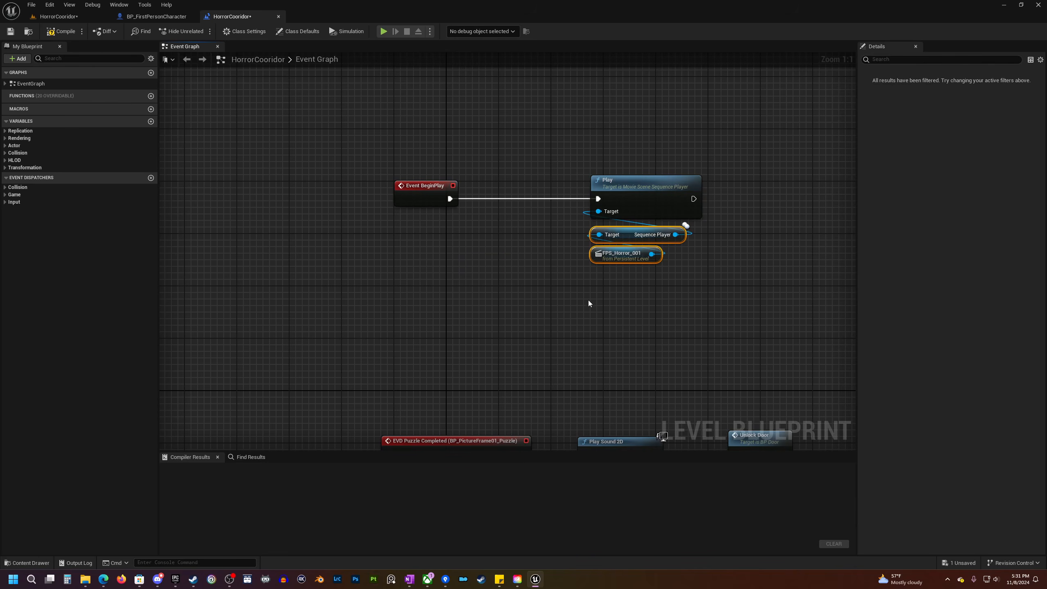
pyautogui.keyDown('shift'); pyautogui.moveTo(658, 189); pyautogui.dragTo(561, 189); pyautogui.keyUp('shift')
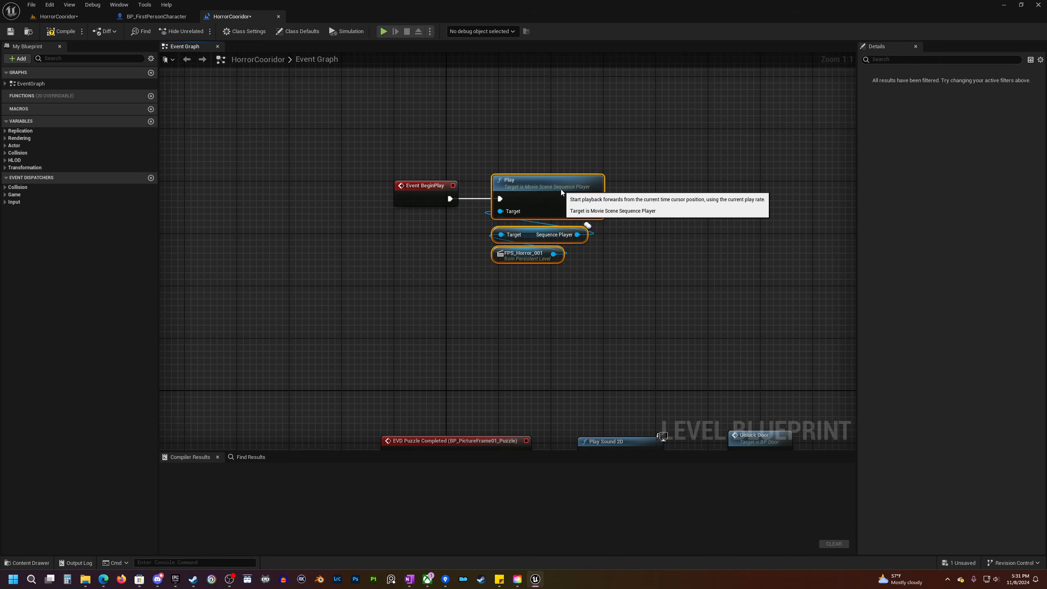
pyautogui.click(341, 120)
# - Compile the level blueprint, return to the level and play it in the editor to test the sequence
pyautogui.click(58, 27)
pyautogui.click(74, 17)
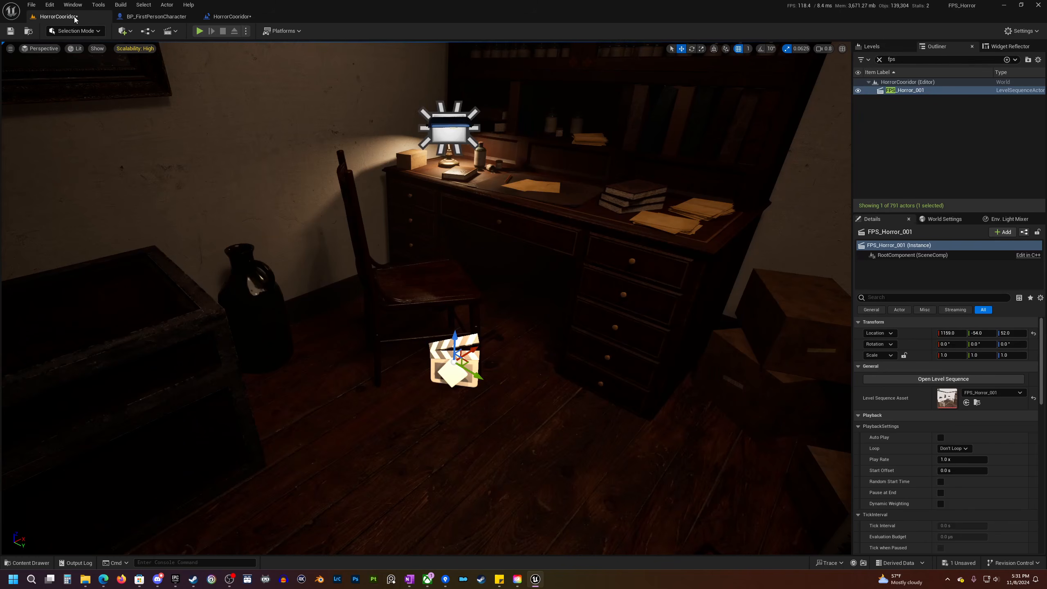
pyautogui.click(199, 31)
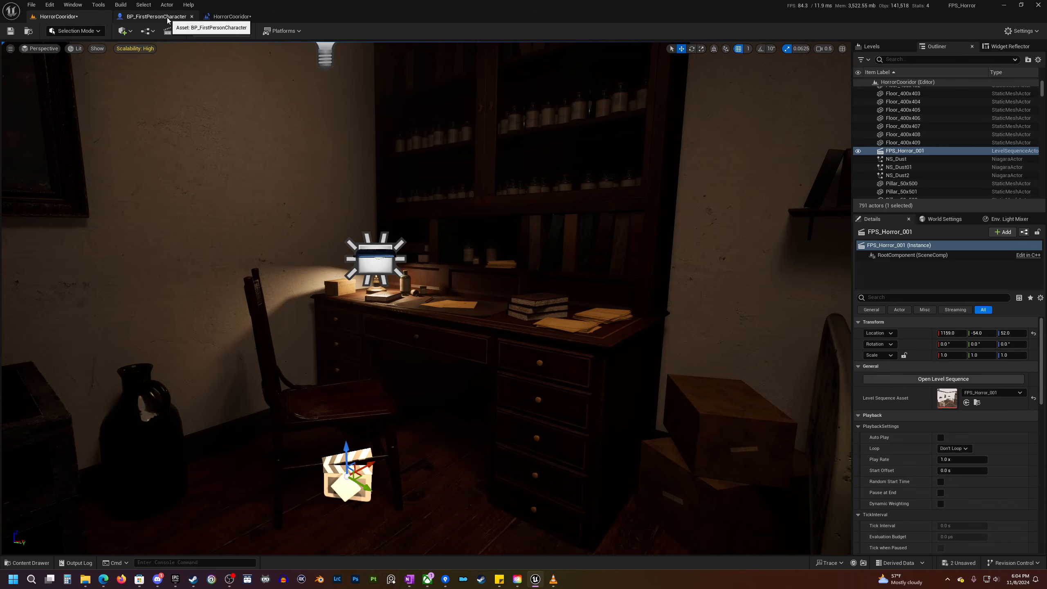
# - Examine the Initialize section of BP_FirstPersonCharacter, especially the nodes that create the W HUD widget, store HUDRef and add it to the viewport
pyautogui.click(167, 18)
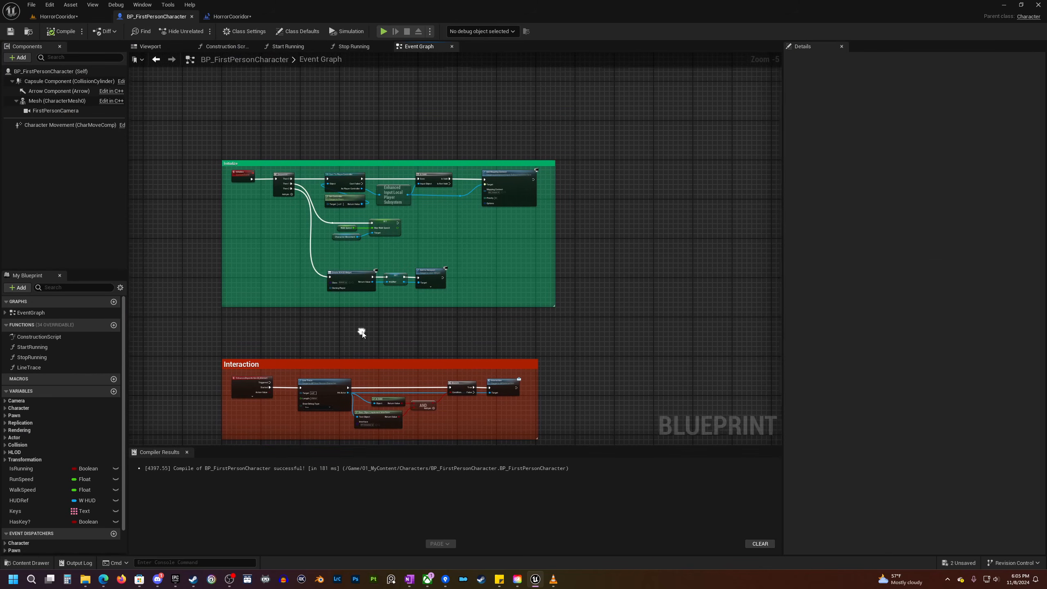
pyautogui.scroll(1, 240, 203)
pyautogui.scroll(4, 252, 230)
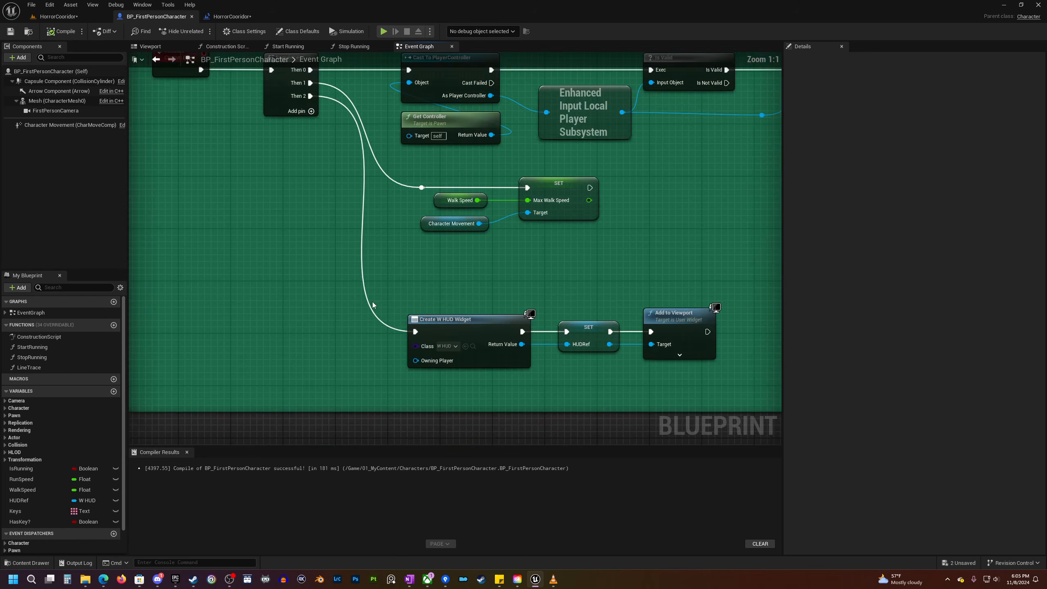
pyautogui.scroll(-2, 279, 308)
pyautogui.scroll(-1, 214, 186)
pyautogui.scroll(2, 507, 236)
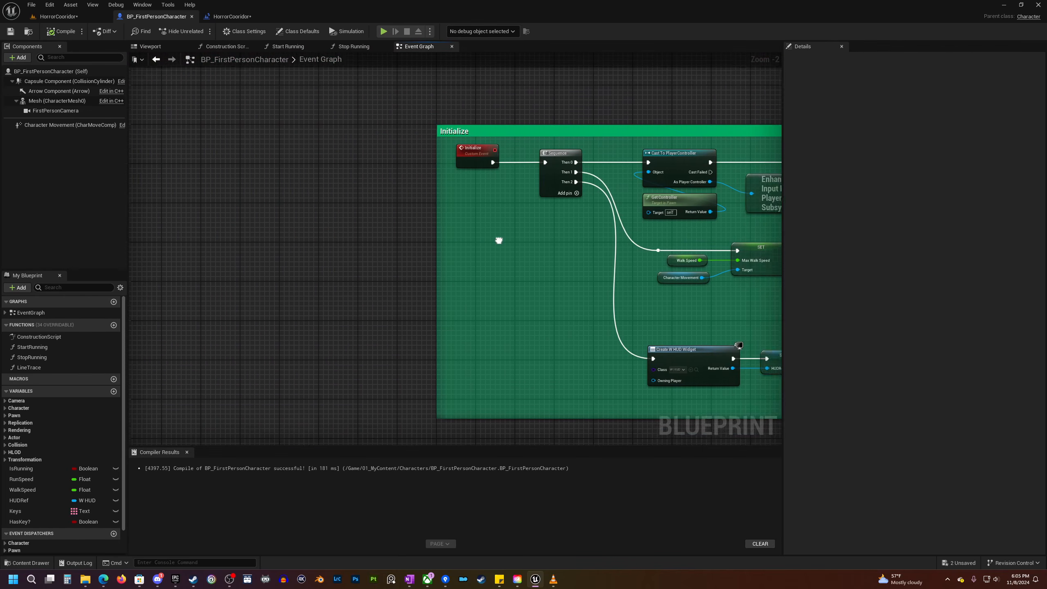
pyautogui.scroll(-2, 508, 236)
pyautogui.click(266, 138)
pyautogui.moveTo(427, 285); pyautogui.dragTo(233, 219, button='right')
pyautogui.moveTo(227, 305); pyautogui.dragTo(612, 253)
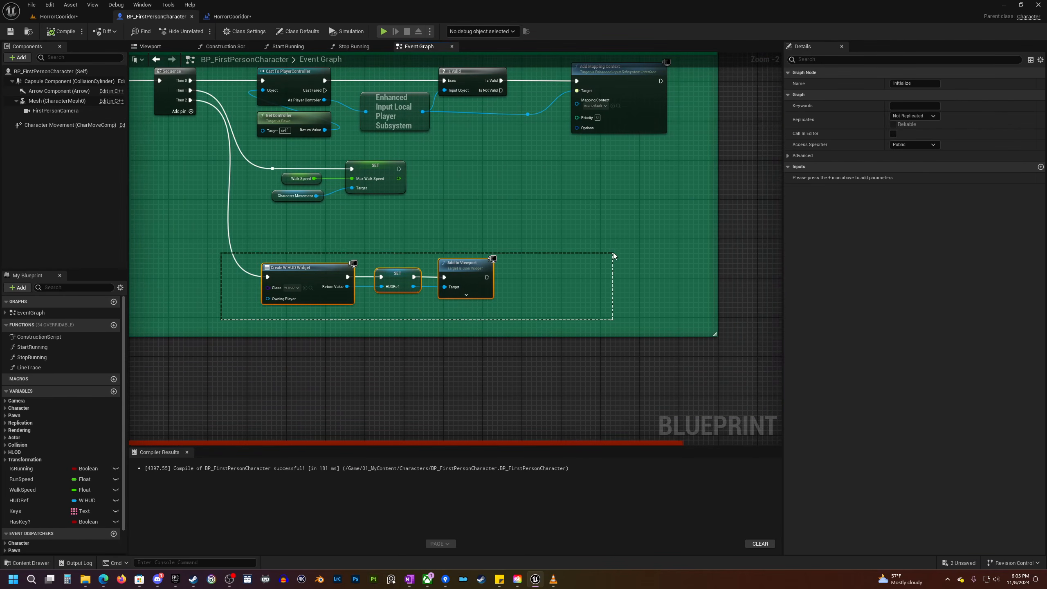
pyautogui.moveTo(228, 306); pyautogui.dragTo(542, 264)
pyautogui.moveTo(224, 278); pyautogui.dragTo(592, 255)
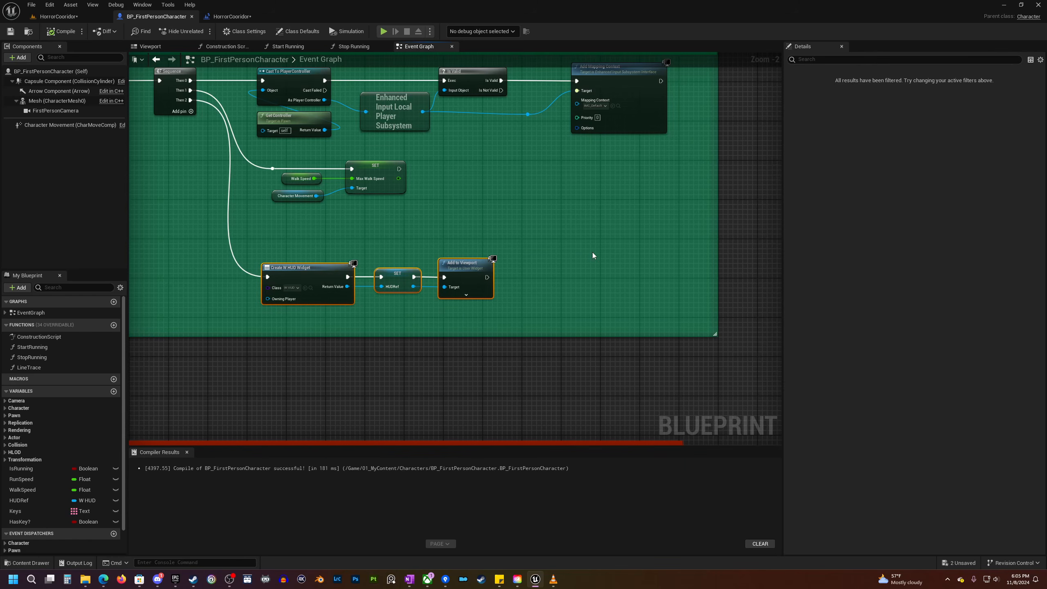
pyautogui.moveTo(237, 321); pyautogui.dragTo(559, 241)
pyautogui.moveTo(307, 316); pyautogui.dragTo(465, 296, button='right')
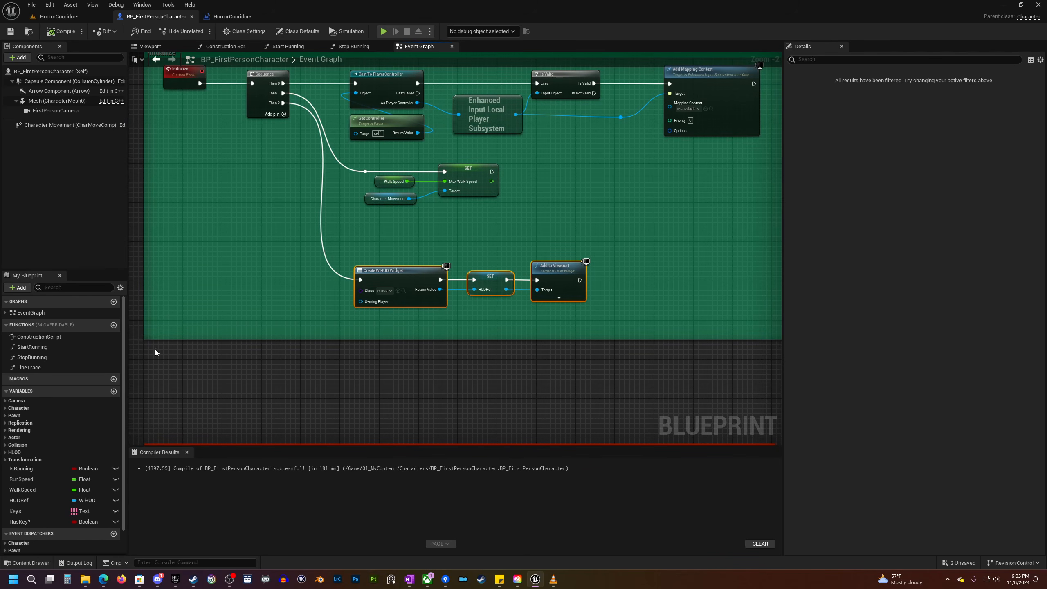
# - Create a ShowHUD function in BP_FirstPersonCharacter that runs a Set Visibility node targeting HUDRef
pyautogui.click(114, 325)
pyautogui.write('ShowHUD')
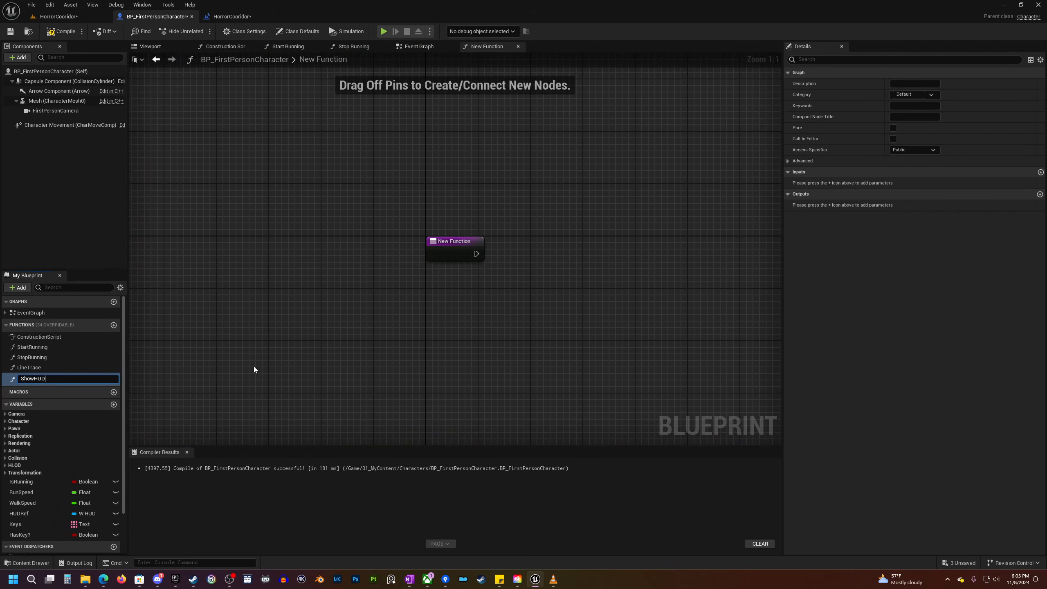
pyautogui.press('Return')
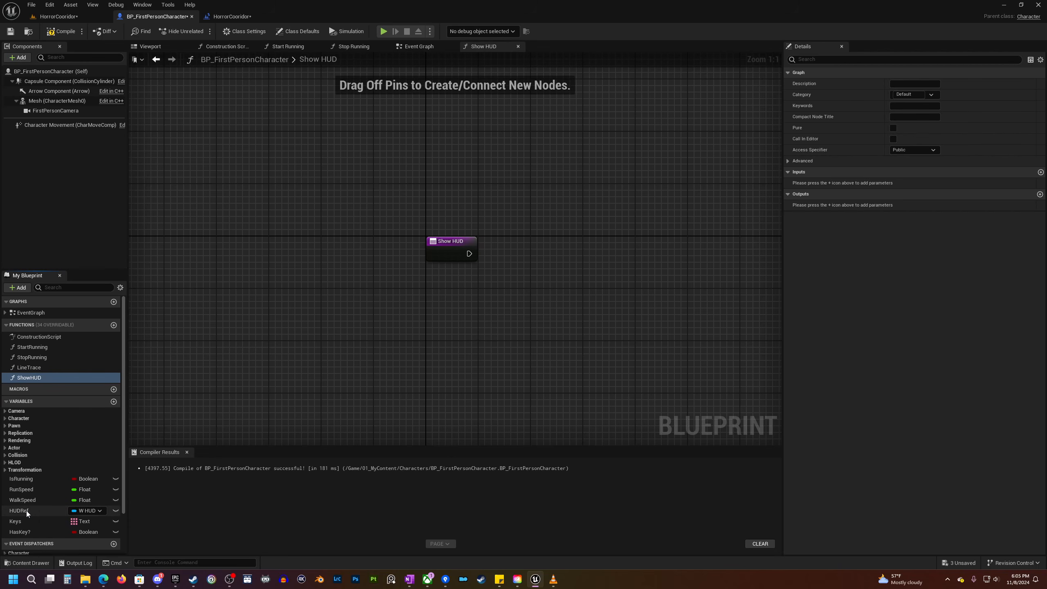
pyautogui.moveTo(33, 510); pyautogui.dragTo(530, 281)
pyautogui.click(468, 312)
pyautogui.write('set vis')
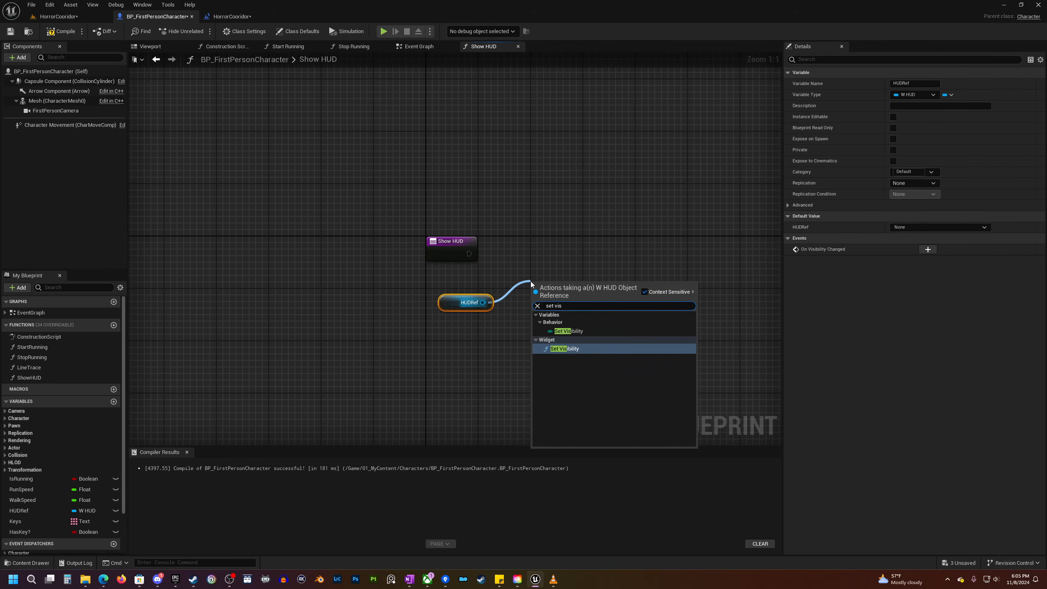
pyautogui.click(589, 331)
pyautogui.moveTo(469, 253); pyautogui.dragTo(568, 253)
pyautogui.moveTo(457, 307); pyautogui.dragTo(444, 301)
# - Create a HideHUD function that sets HUDRef's Visibility to Hidden, and compile the character blueprint
pyautogui.click(113, 325)
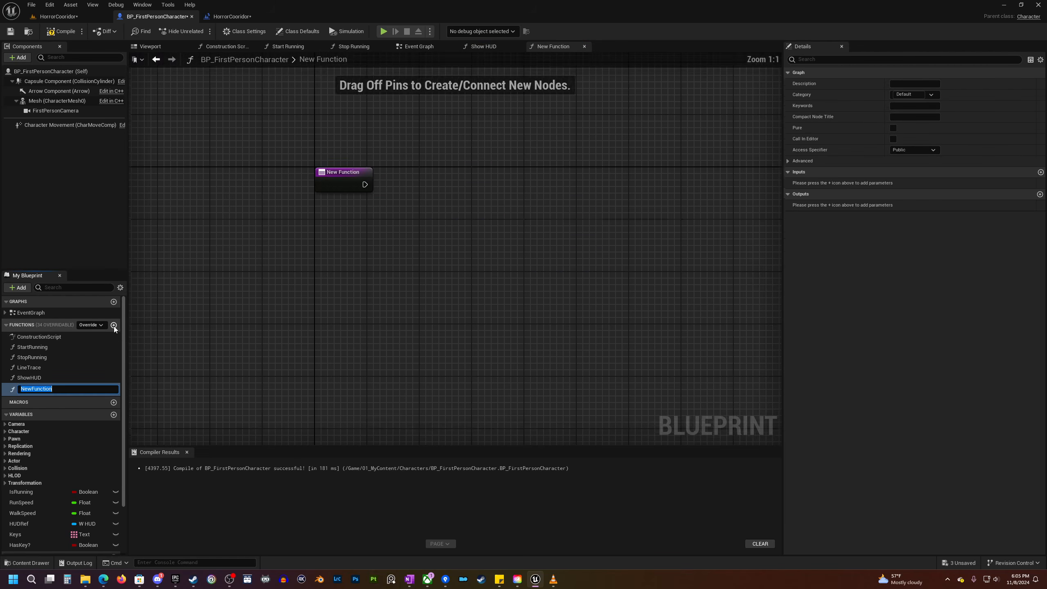
pyautogui.write('HideHUD')
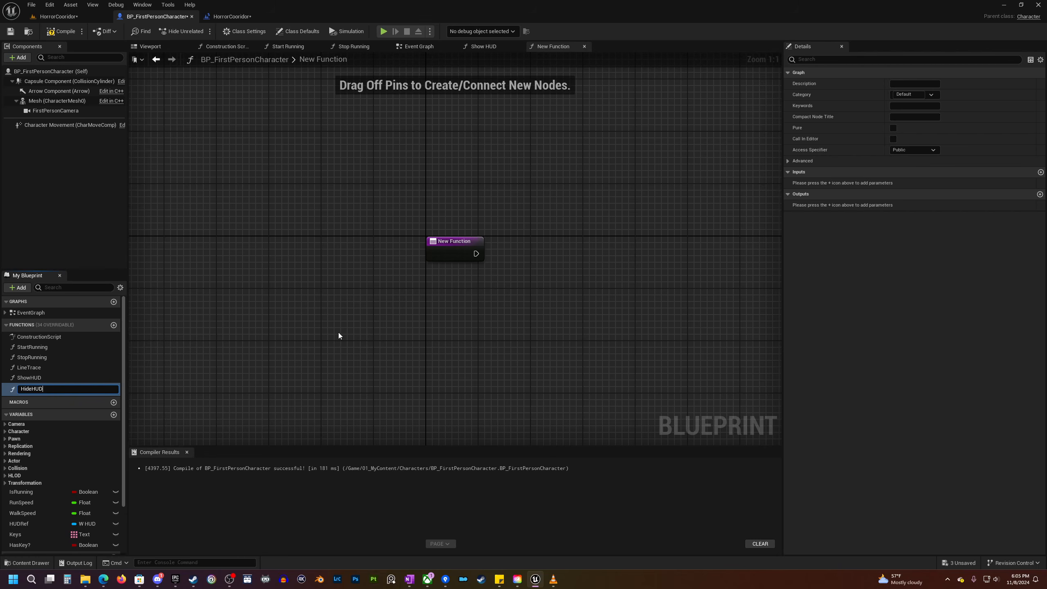
pyautogui.press('Return')
pyautogui.moveTo(42, 521); pyautogui.dragTo(518, 291)
pyautogui.write('set vis')
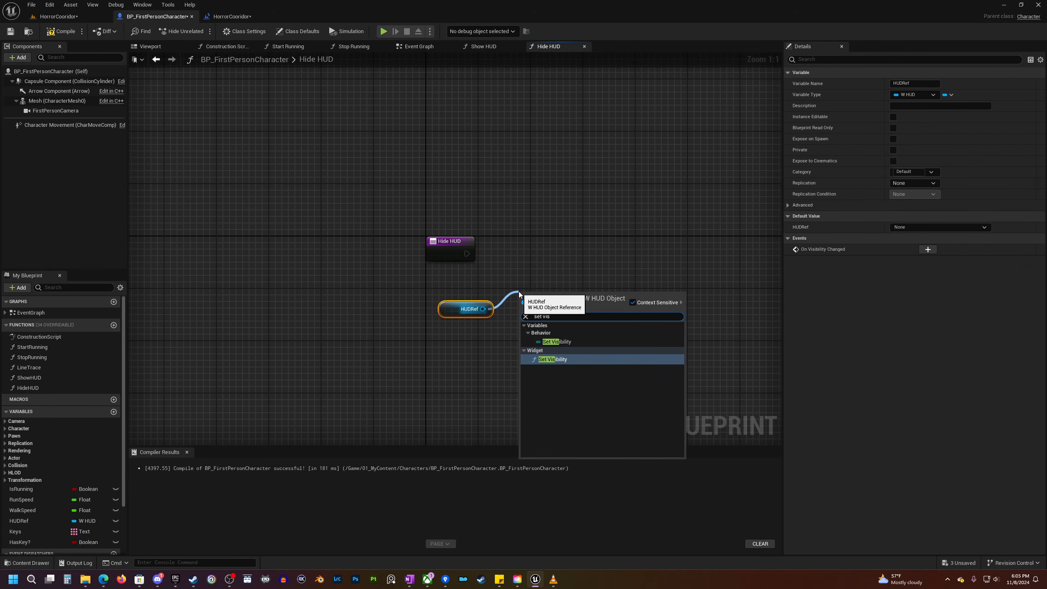
pyautogui.click(576, 342)
pyautogui.click(585, 320)
pyautogui.click(541, 339)
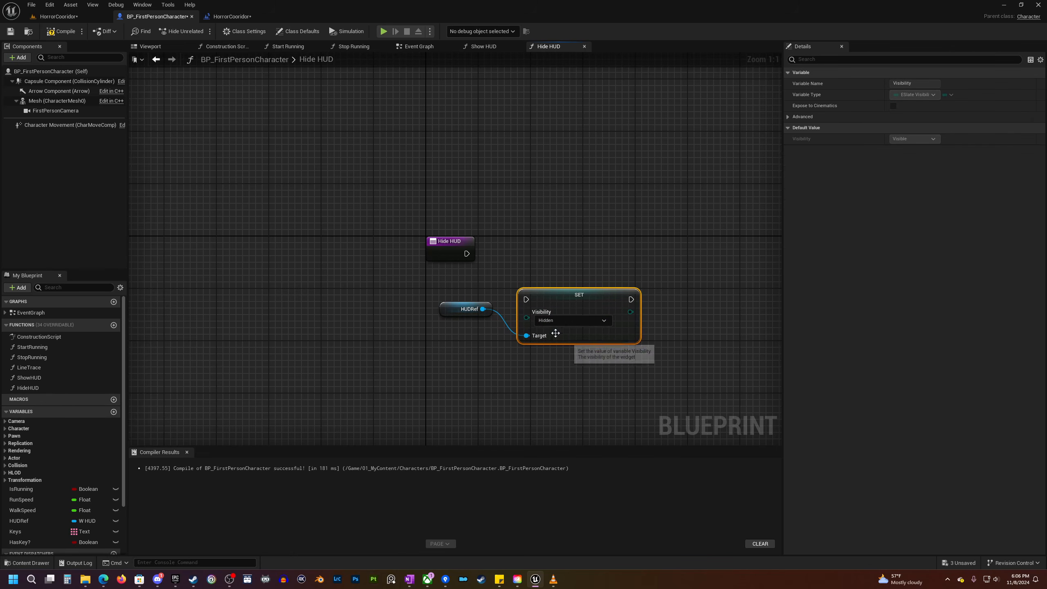
pyautogui.moveTo(466, 253); pyautogui.dragTo(571, 242)
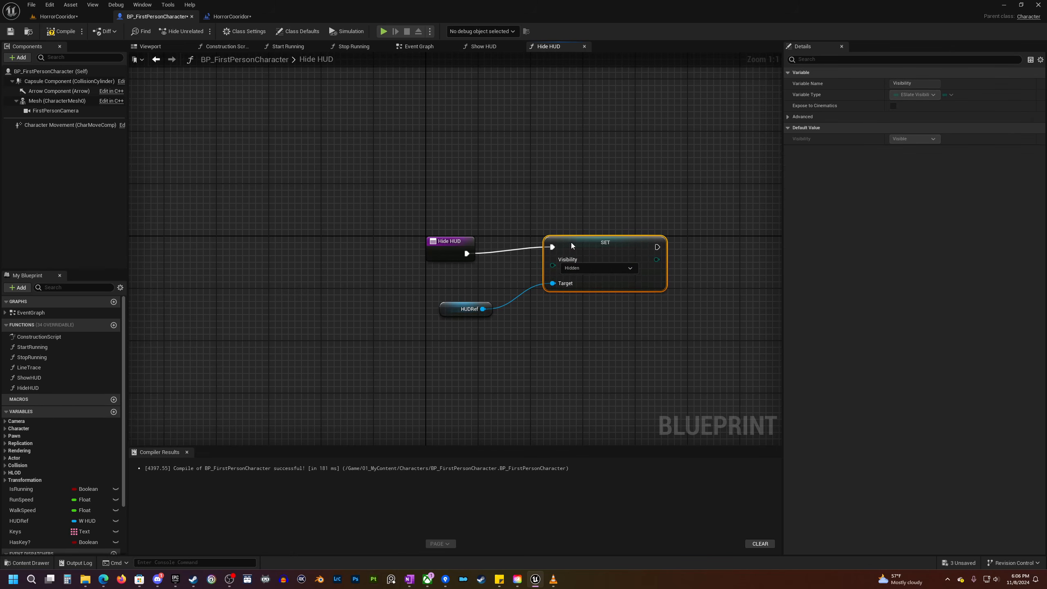
pyautogui.click(67, 32)
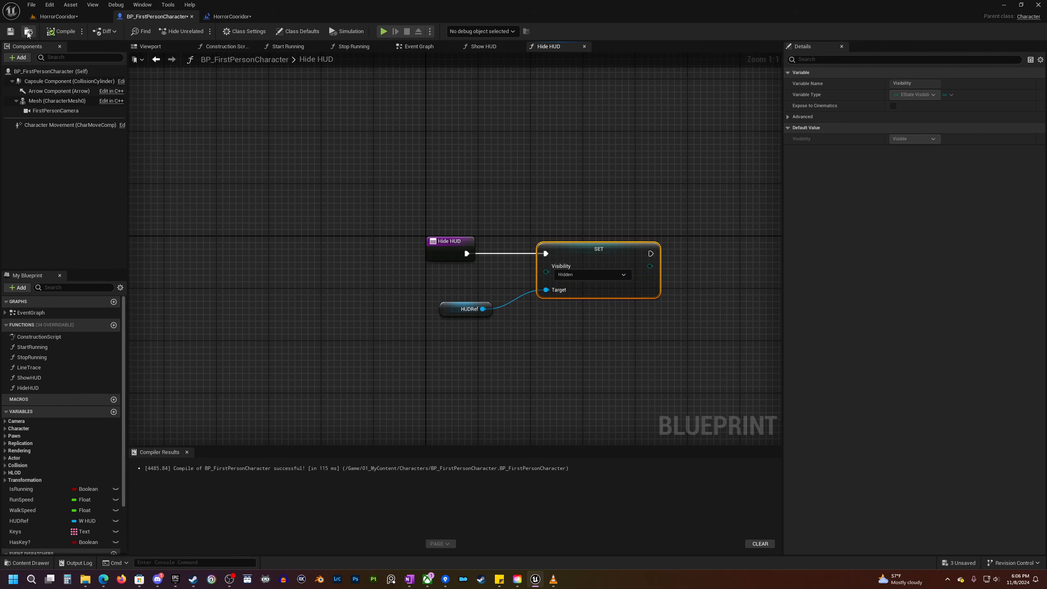
# - In the HorrorCooridor level blueprint, move the Play, Sequence Player and FPS_Horror_001 nodes well away from Event BeginPlay
pyautogui.click(231, 16)
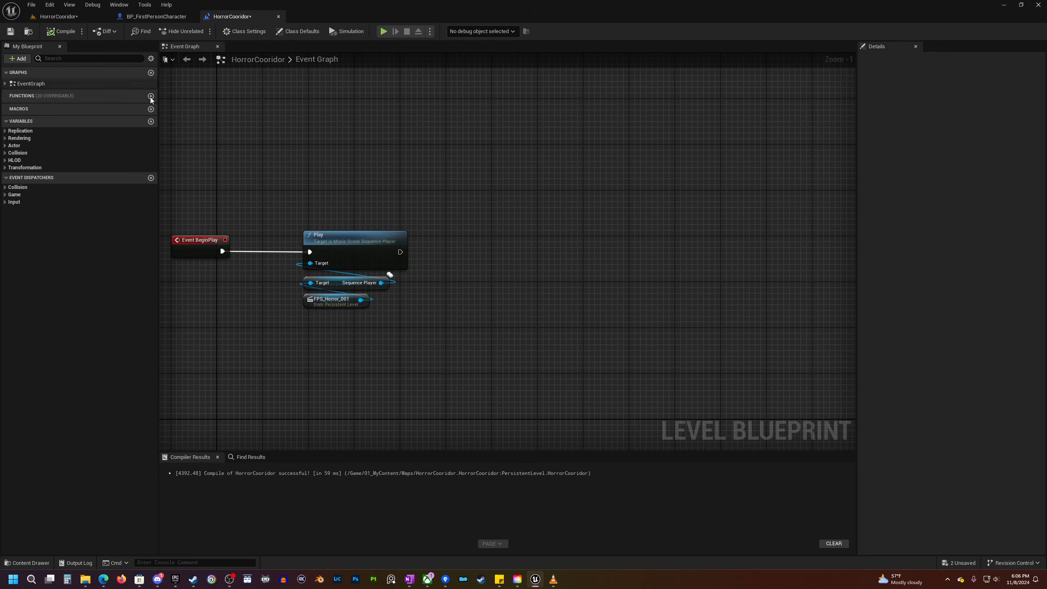
pyautogui.moveTo(318, 211); pyautogui.dragTo(390, 211, button='right')
pyautogui.moveTo(406, 321); pyautogui.dragTo(453, 208)
pyautogui.moveTo(504, 257); pyautogui.dragTo(814, 257)
pyautogui.moveTo(414, 280); pyautogui.dragTo(493, 277, button='right')
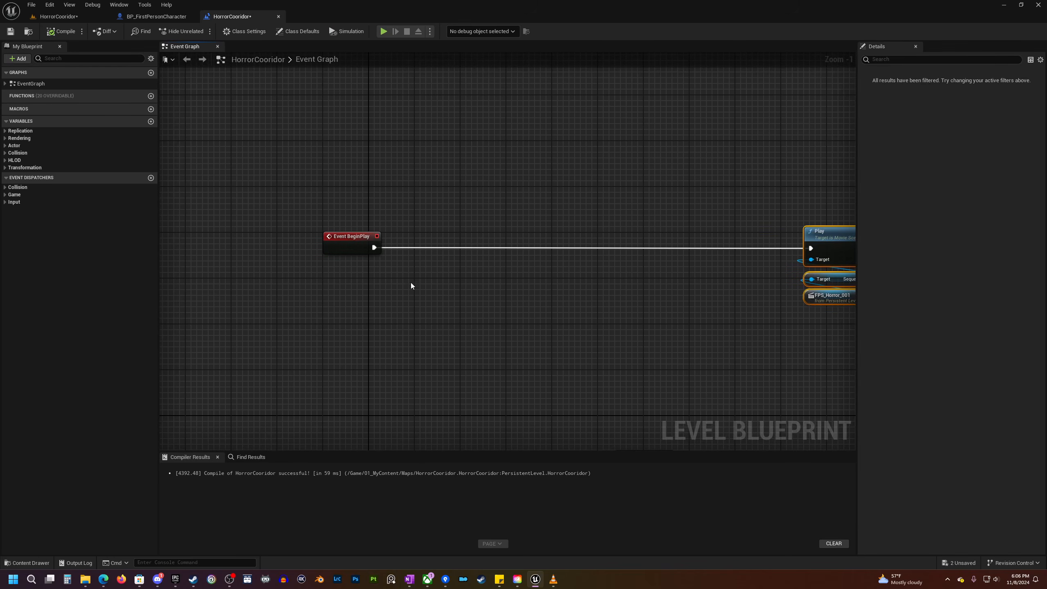
# - Add a Get Player Character node below Event BeginPlay
pyautogui.scroll(1, 415, 283)
pyautogui.rightClick(335, 293)
pyautogui.write('get f')
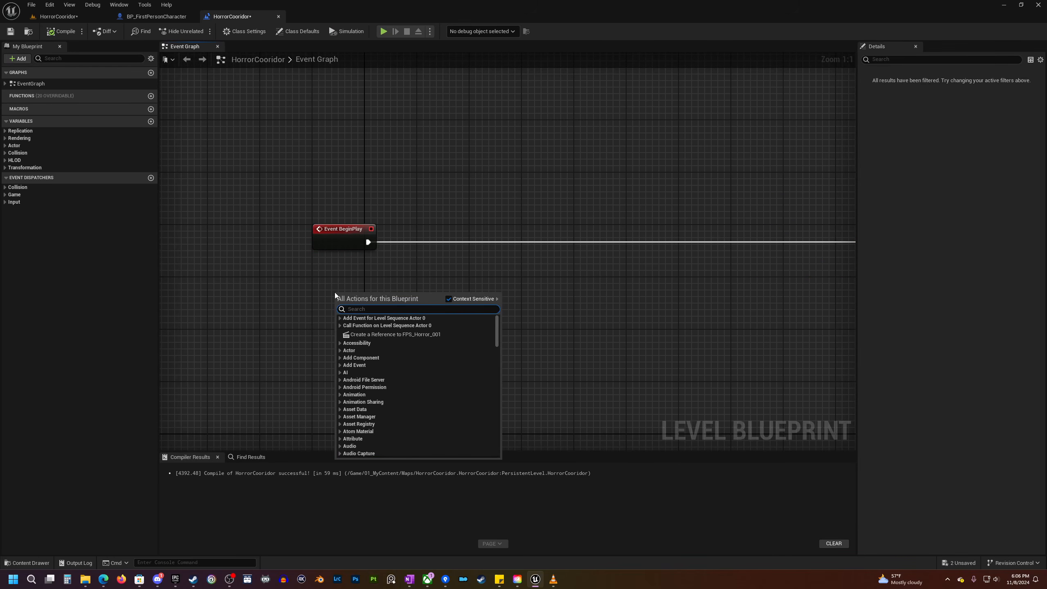
pyautogui.press('BackSpace')
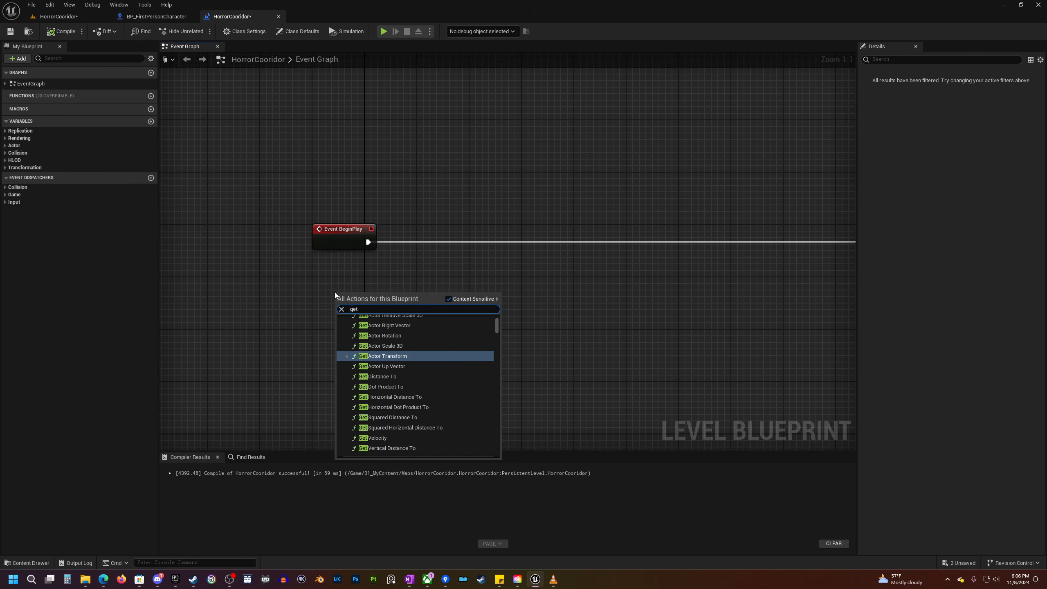
pyautogui.write('playerc')
pyautogui.press('Return')
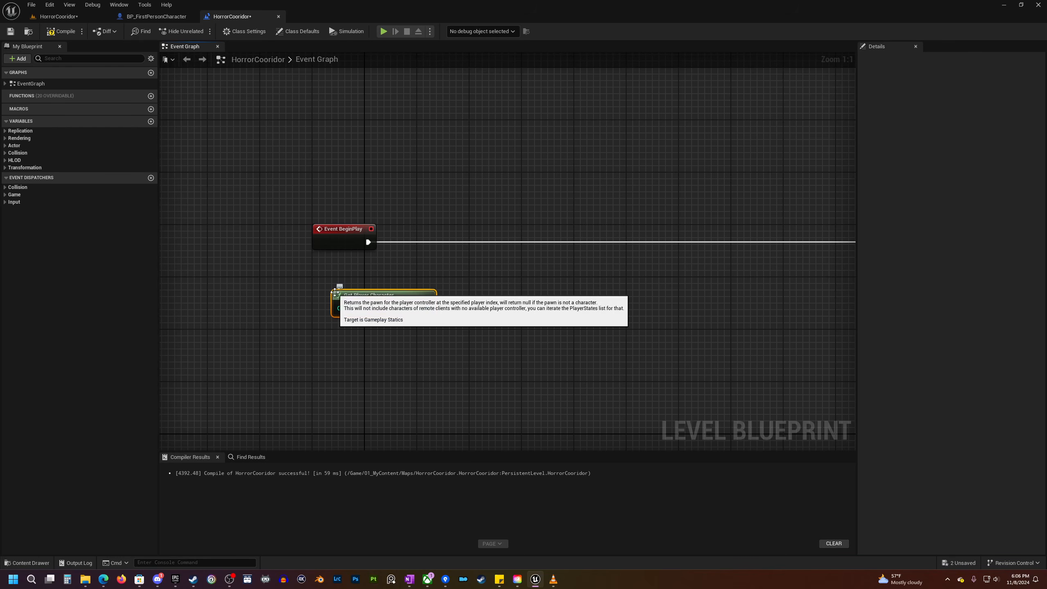
# - Cast the player character to BP_FirstPersonCharacter, run the cast from Event BeginPlay and tuck Get Player Character beneath the event
pyautogui.moveTo(426, 306); pyautogui.dragTo(490, 277)
pyautogui.write('cas')
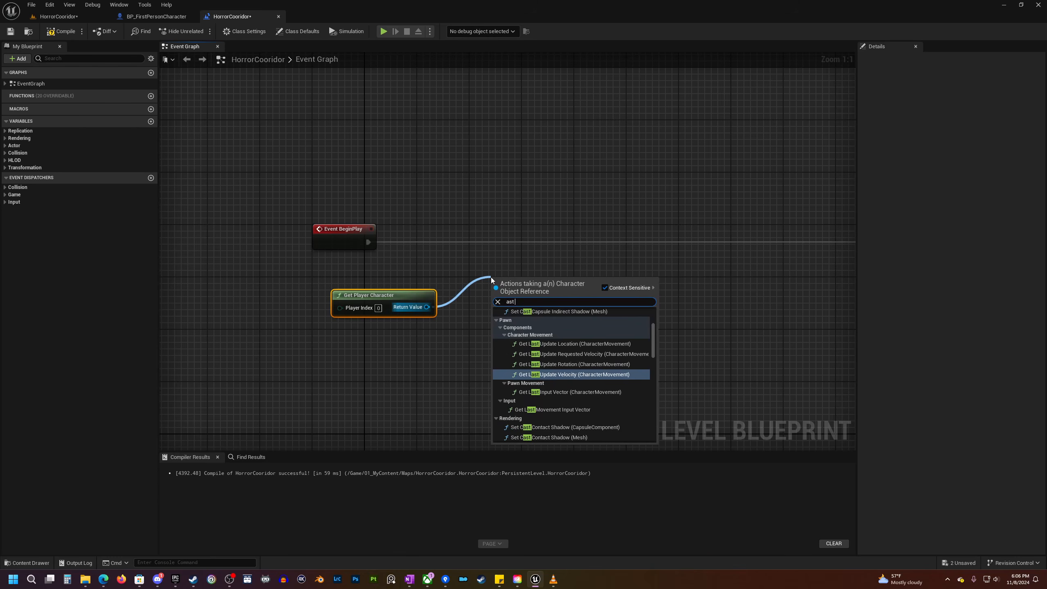
pyautogui.write('t to')
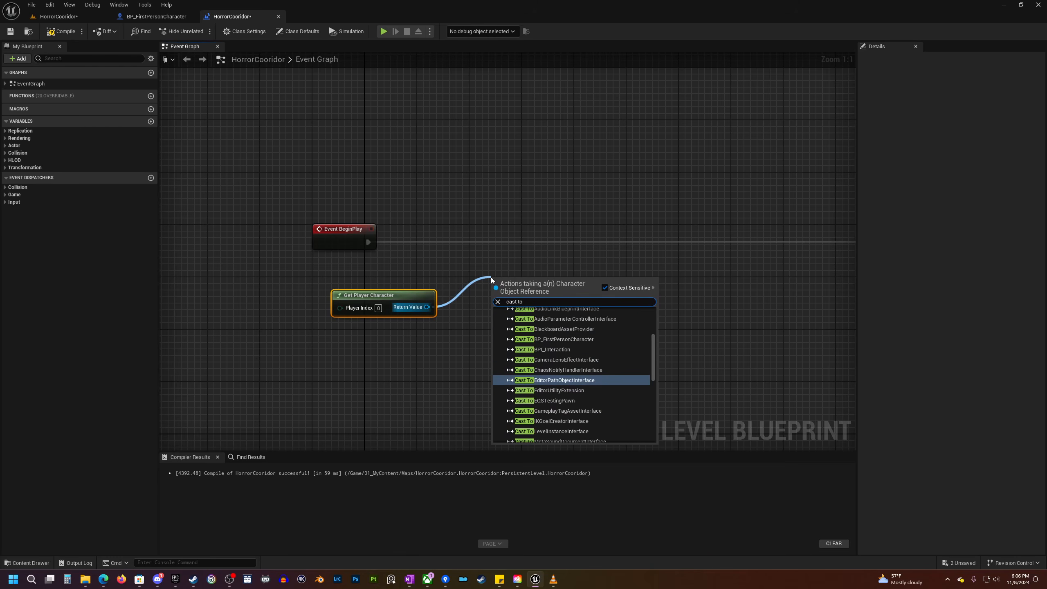
pyautogui.write(' bp')
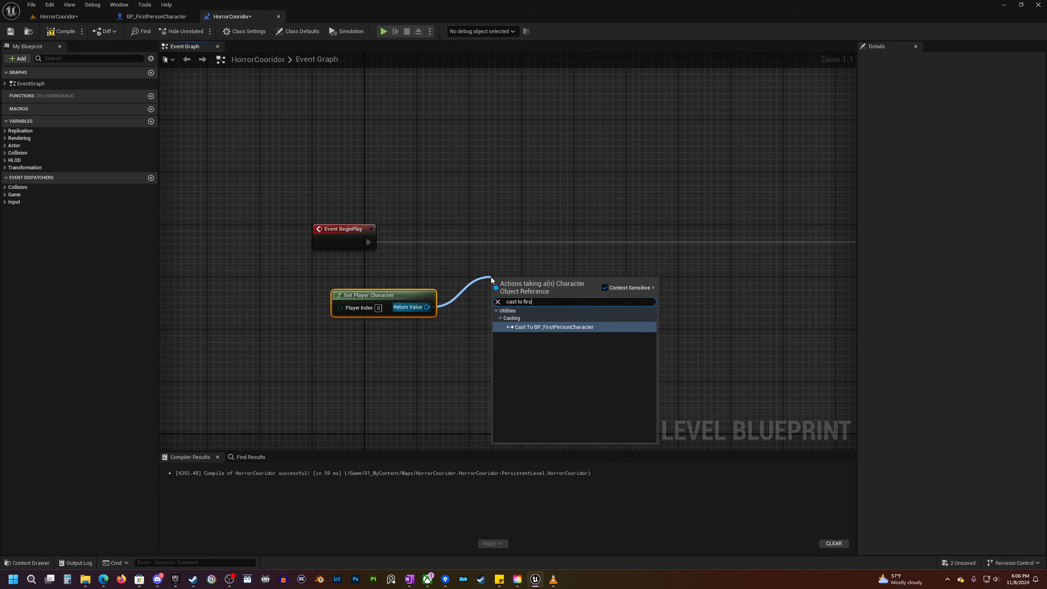
pyautogui.press('Return')
pyautogui.moveTo(368, 242); pyautogui.dragTo(498, 238)
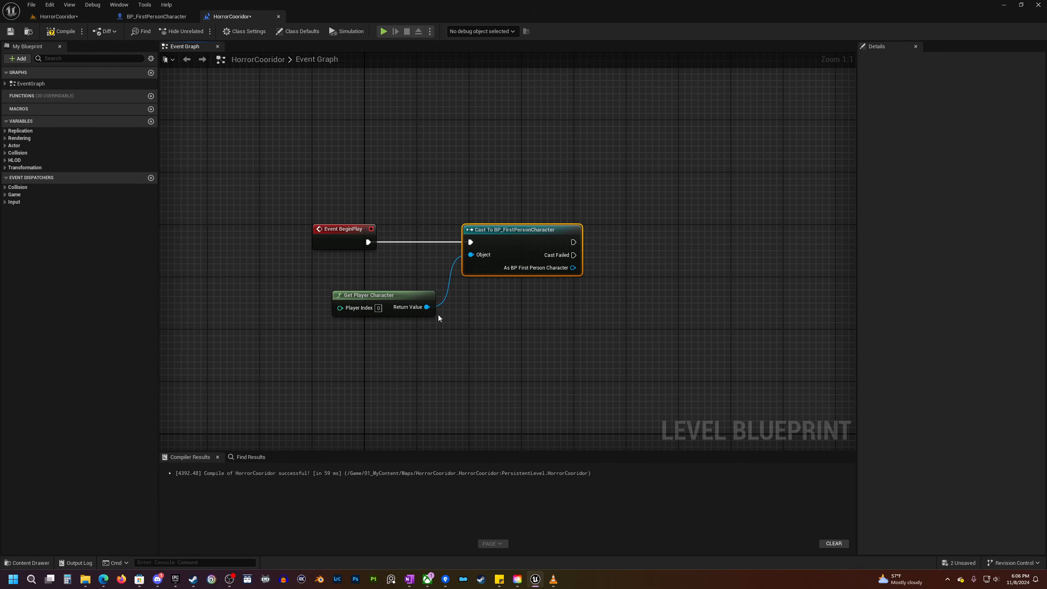
pyautogui.moveTo(403, 305); pyautogui.dragTo(382, 282)
# - Promote the cast result to a variable named PlayerREF and line its SET node up with the cast
pyautogui.moveTo(522, 301); pyautogui.dragTo(452, 329, button='right')
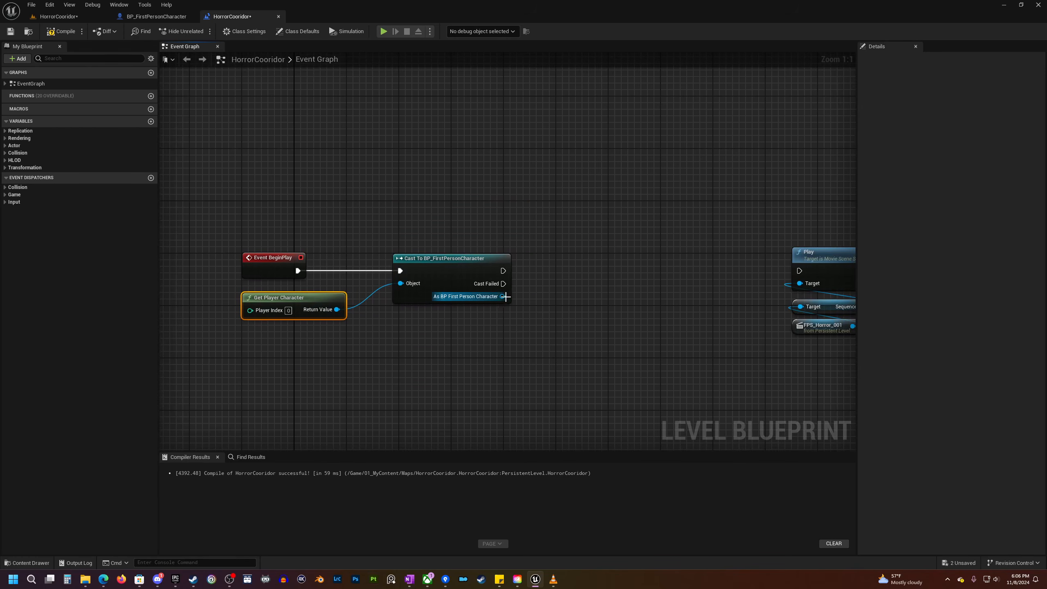
pyautogui.moveTo(503, 296); pyautogui.dragTo(537, 294)
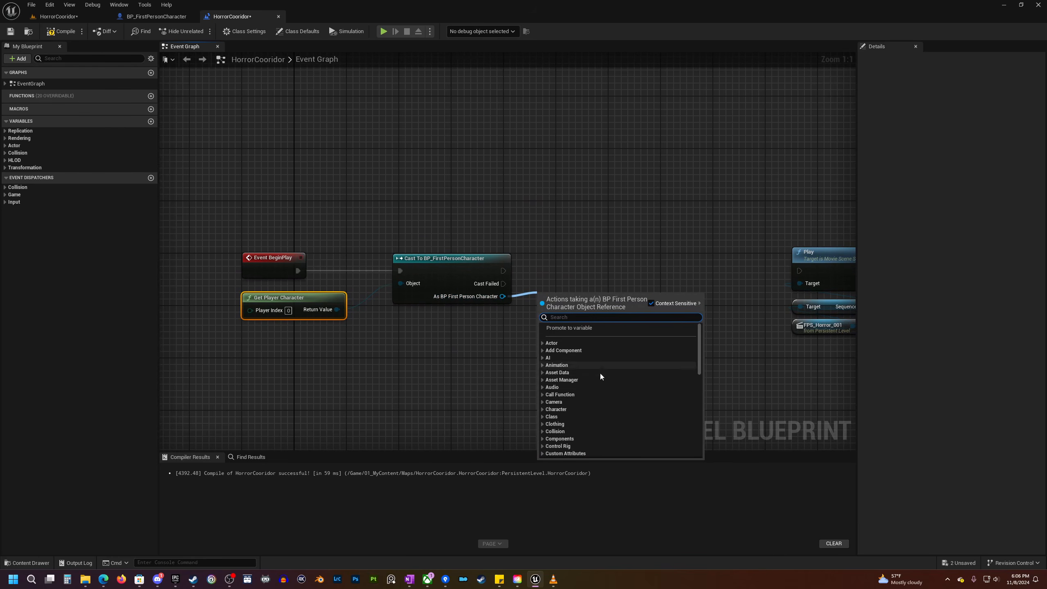
pyautogui.click(595, 329)
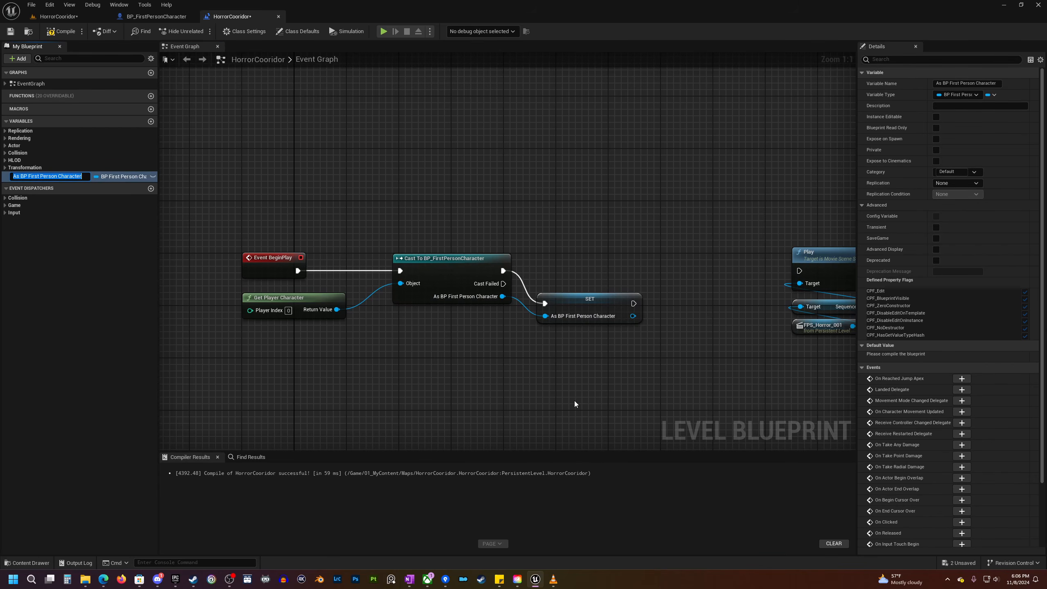
pyautogui.write('PlayerREF')
pyautogui.press('Return')
pyautogui.moveTo(573, 304); pyautogui.dragTo(565, 272)
# - Add a Hide HUD call on Player REF, align it after the SET node and connect it to Play
pyautogui.moveTo(609, 311); pyautogui.dragTo(420, 297, button='right')
pyautogui.moveTo(410, 259); pyautogui.dragTo(449, 266)
pyautogui.write('hide hud')
pyautogui.press('Return')
pyautogui.moveTo(449, 267); pyautogui.dragTo(450, 229)
pyautogui.moveTo(538, 247); pyautogui.dragTo(620, 247)
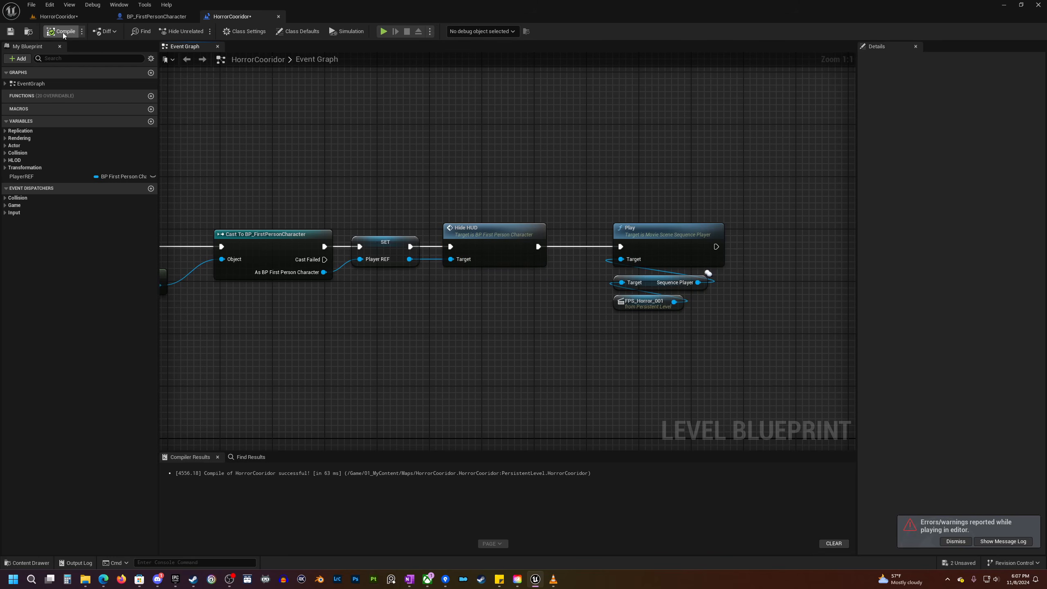
# - Play the level in the editor to test the sequence with the HUD hidden, and check the message log
pyautogui.click(78, 16)
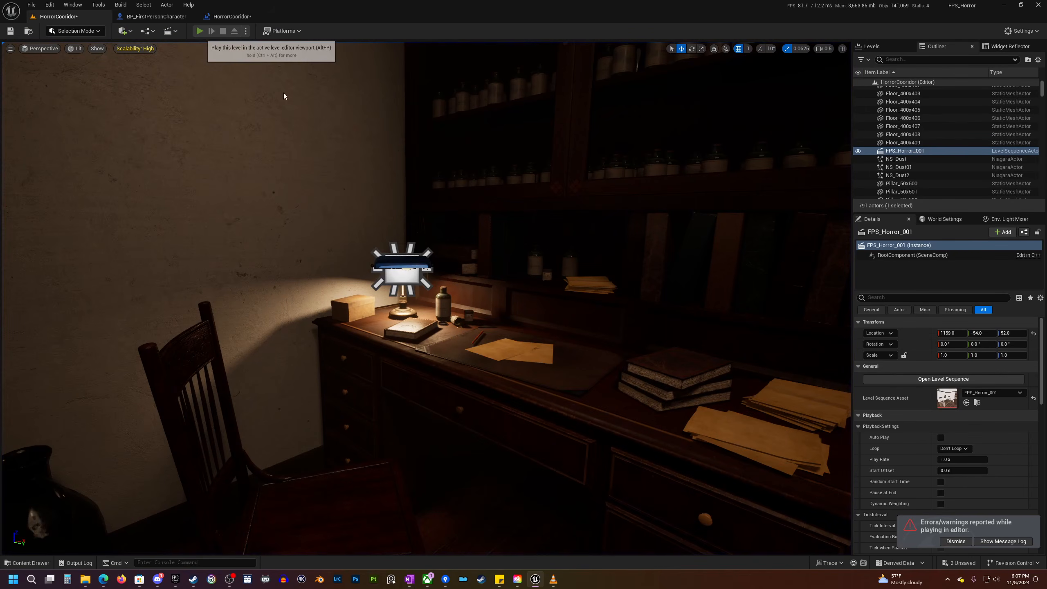
pyautogui.click(200, 31)
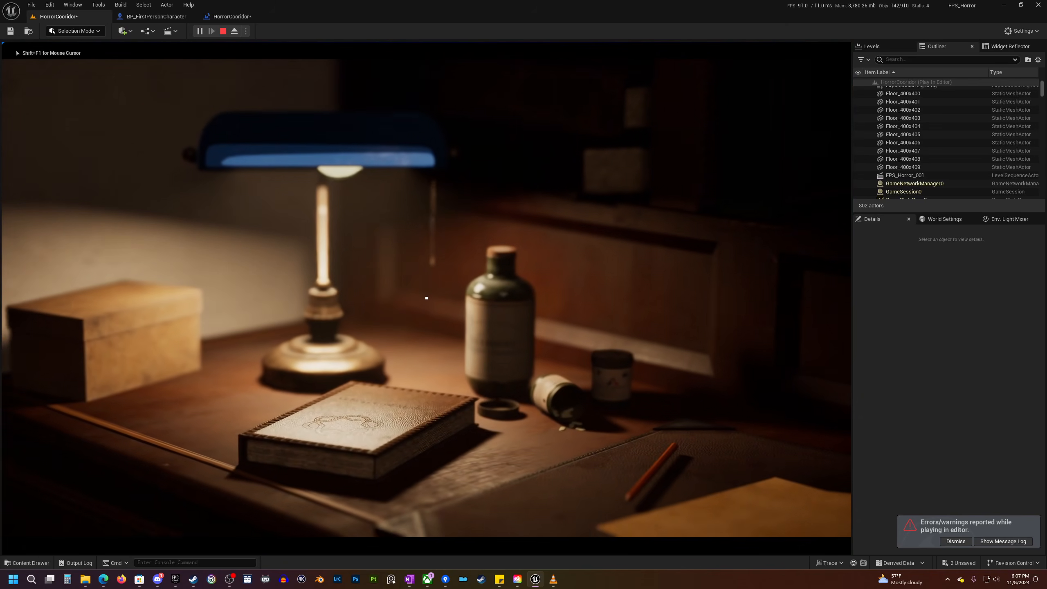
pyautogui.press('Escape')
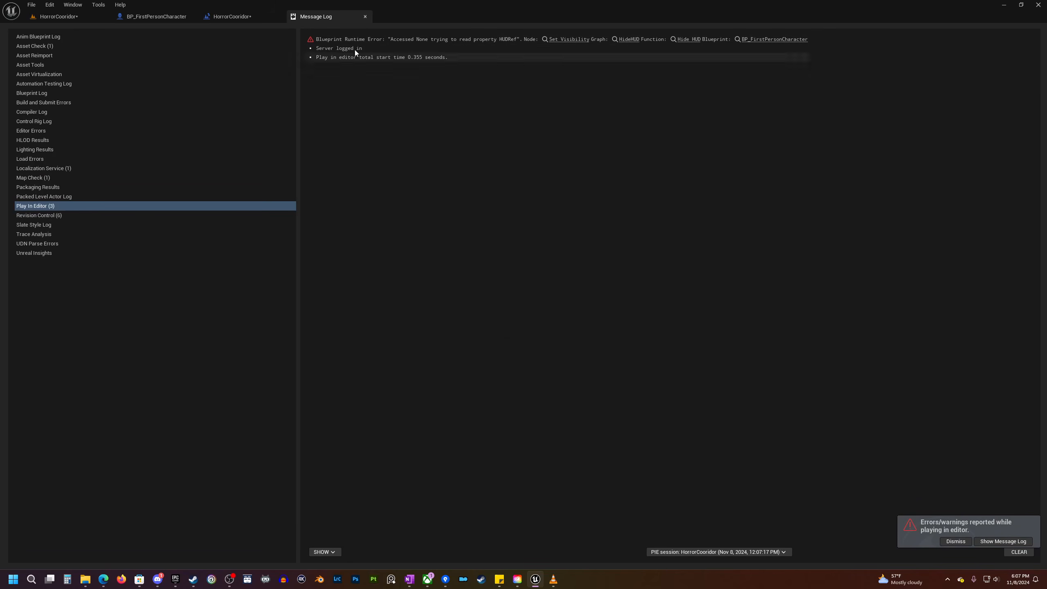
pyautogui.click(365, 18)
# - Move the Hide HUD and Play node group farther along from the Player REF SET node
pyautogui.moveTo(411, 336); pyautogui.dragTo(440, 339, button='right')
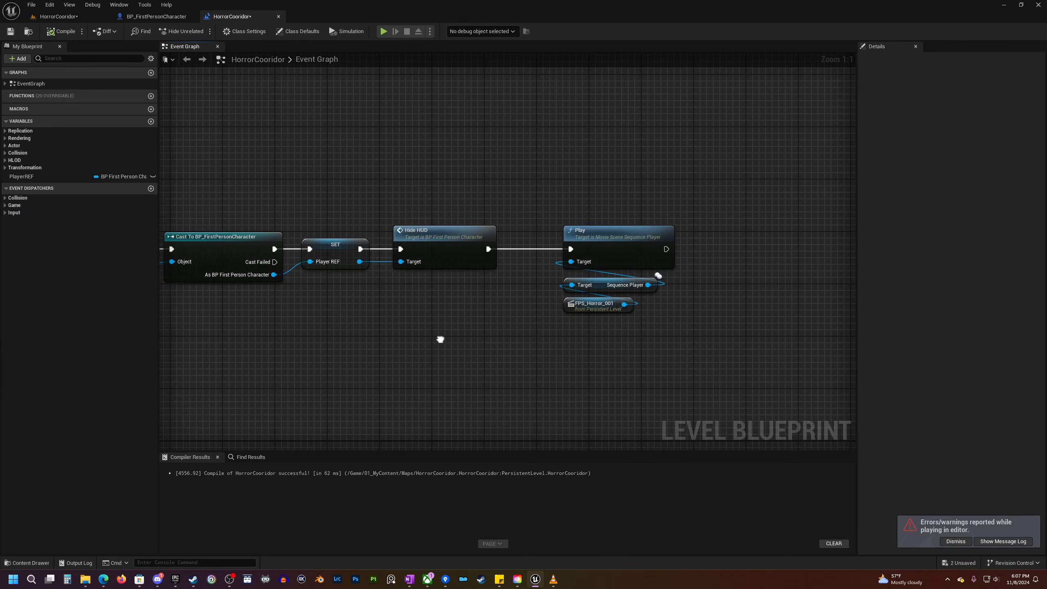
pyautogui.moveTo(406, 362); pyautogui.dragTo(643, 212)
pyautogui.moveTo(437, 246); pyautogui.dragTo(661, 247)
pyautogui.moveTo(419, 283); pyautogui.dragTo(600, 270, button='right')
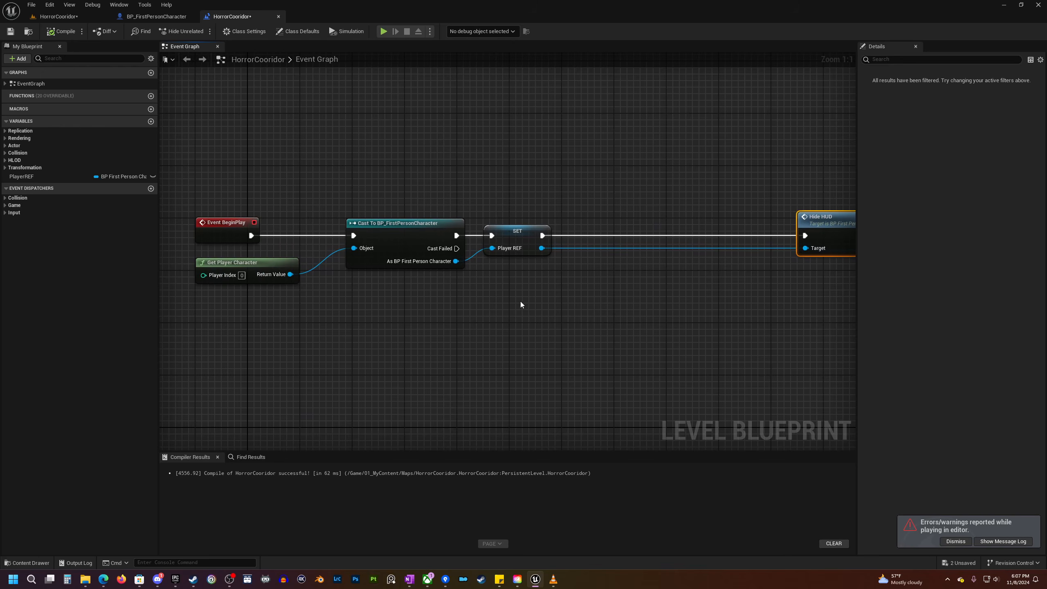
# - Examine the startup chain in the level blueprint and the HUD widget creation nodes in BP_FirstPersonCharacter's Initialize event
pyautogui.moveTo(243, 124); pyautogui.dragTo(283, 120, button='right')
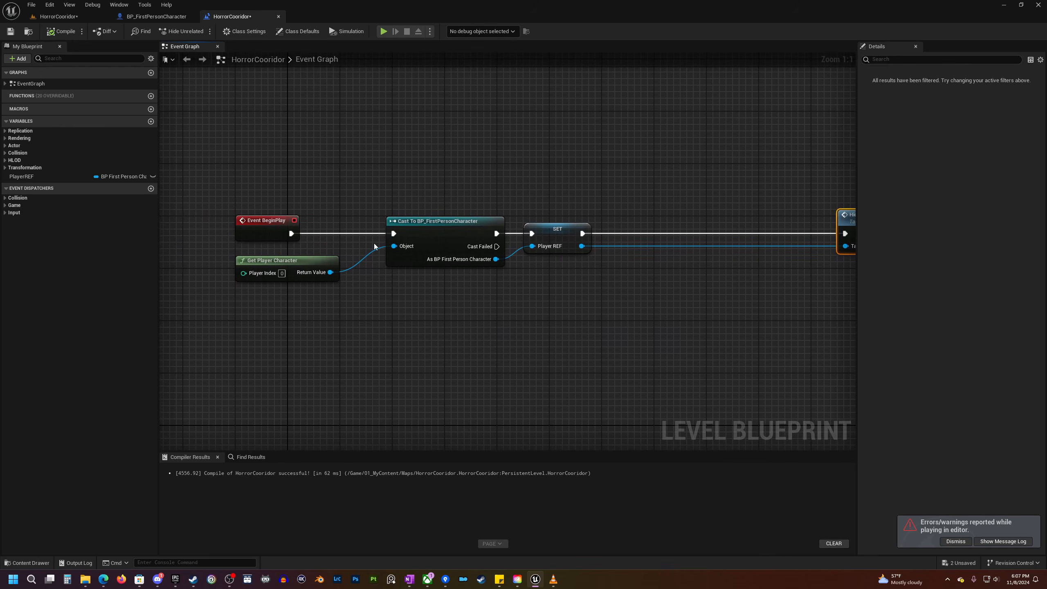
pyautogui.moveTo(239, 162); pyautogui.dragTo(555, 357)
pyautogui.moveTo(244, 121); pyautogui.dragTo(495, 345)
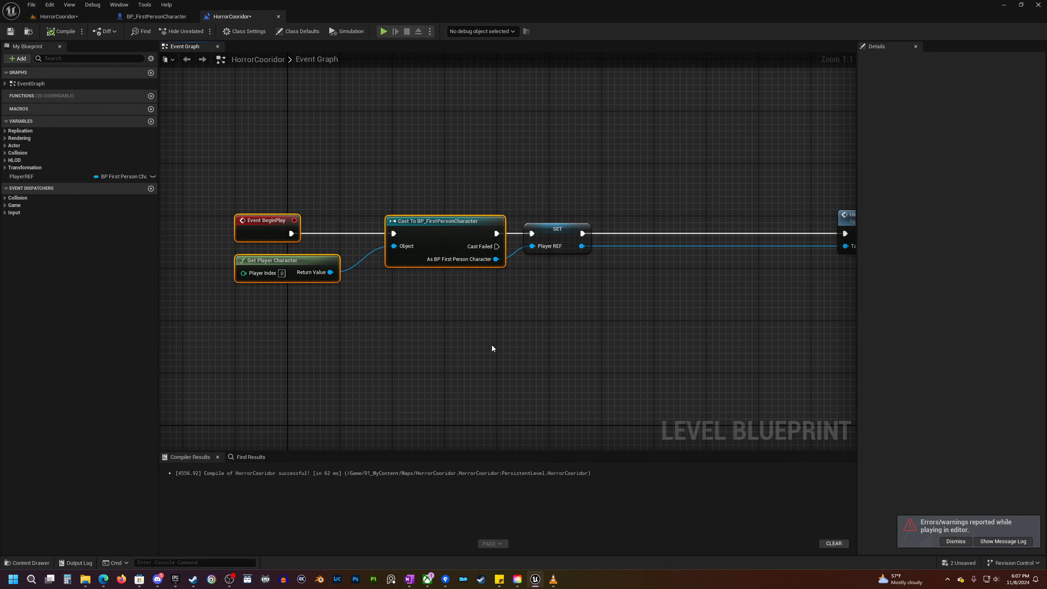
pyautogui.moveTo(337, 86); pyautogui.dragTo(255, 85, button='right')
pyautogui.click(157, 16)
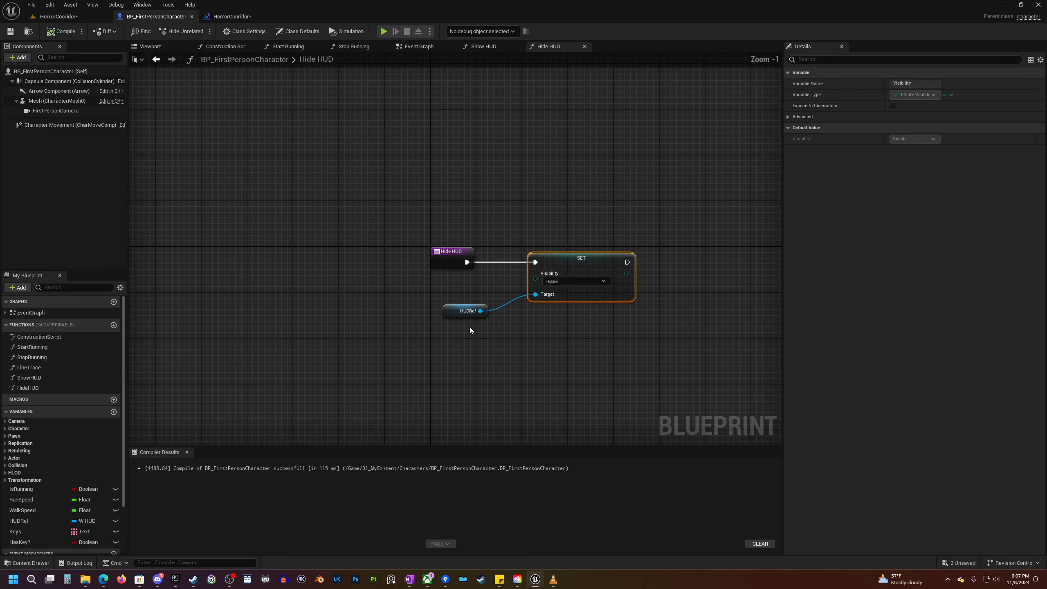
pyautogui.click(416, 46)
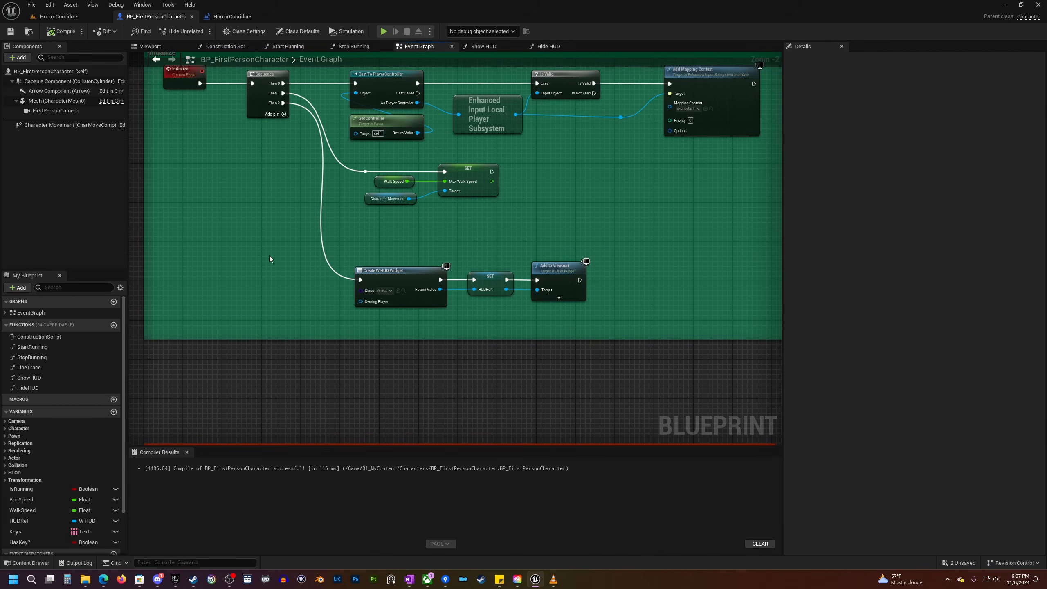
pyautogui.scroll(-2, 370, 296)
pyautogui.moveTo(320, 266); pyautogui.dragTo(558, 338)
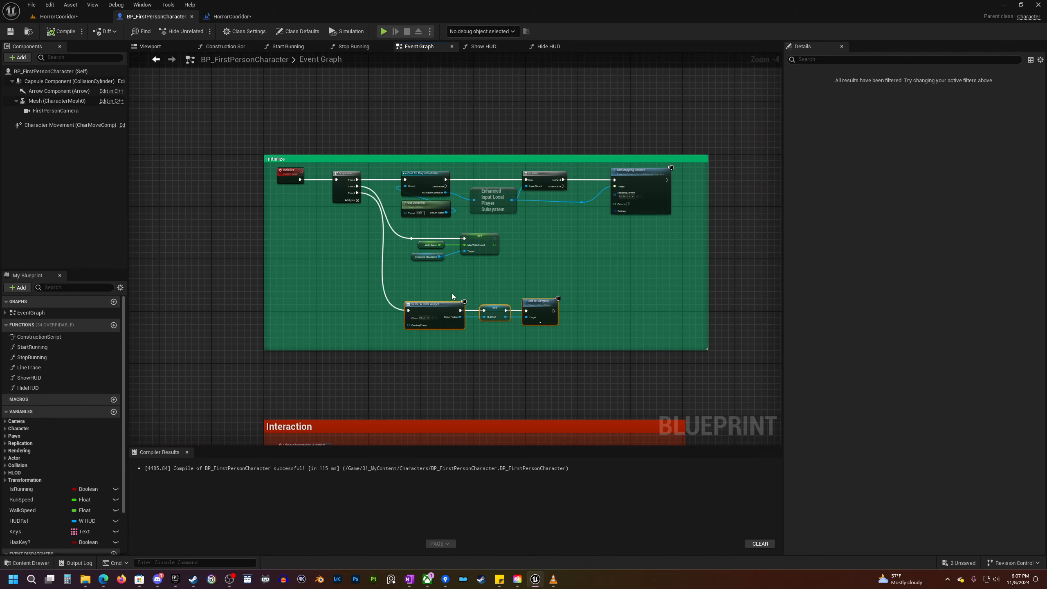
# - Insert a Delay of 0.01 seconds between the Player REF SET node and Hide HUD in the HorrorCooridor level blueprint
pyautogui.click(244, 17)
pyautogui.moveTo(525, 290); pyautogui.dragTo(471, 286, button='right')
pyautogui.scroll(-1, 412, 294)
pyautogui.moveTo(466, 267); pyautogui.dragTo(516, 260)
pyautogui.write('delay')
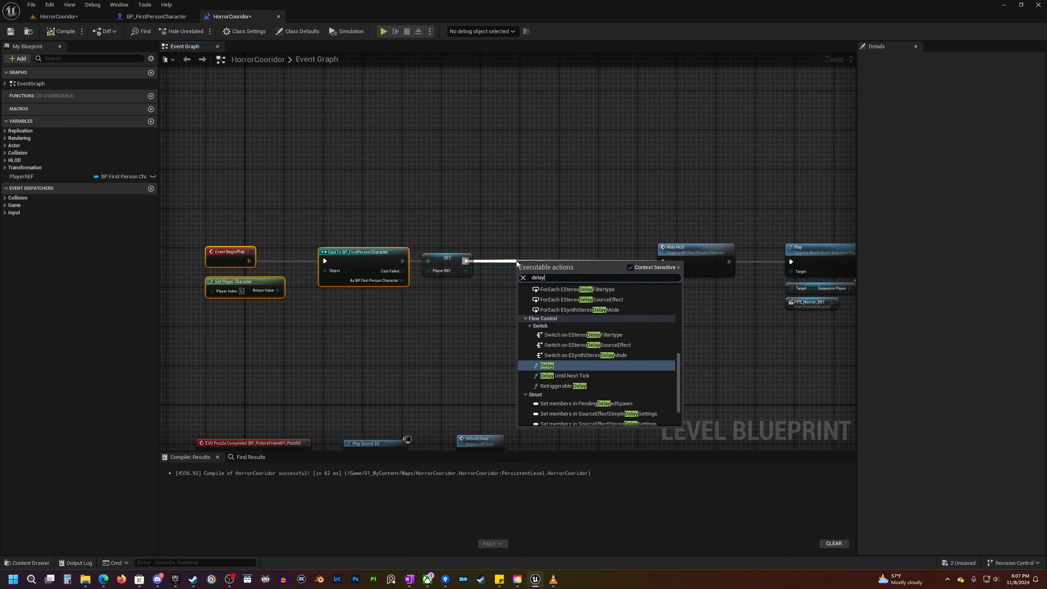
pyautogui.press('Return')
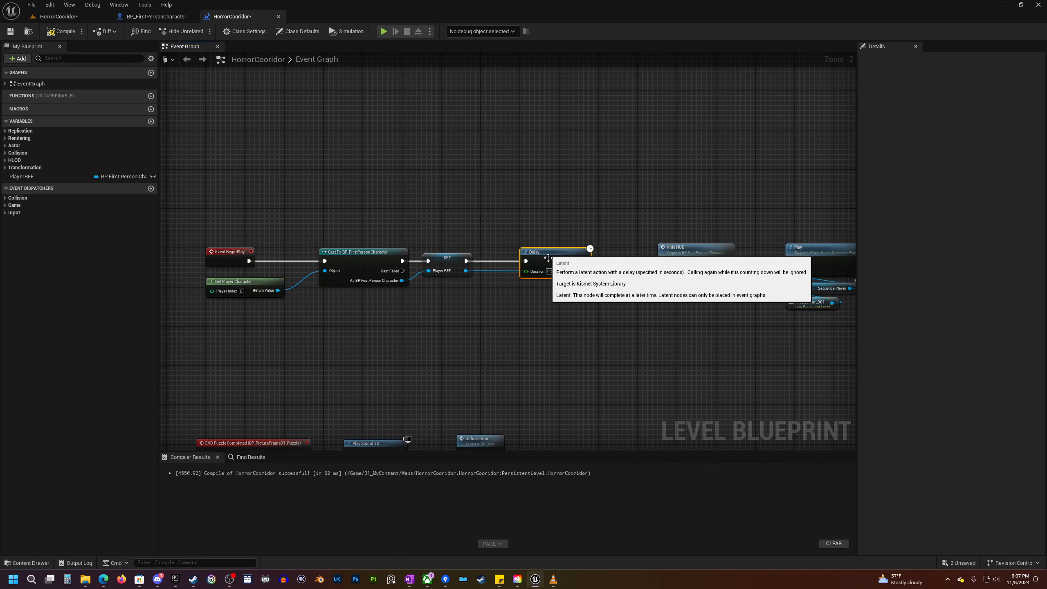
pyautogui.write('.01')
pyautogui.press('Return')
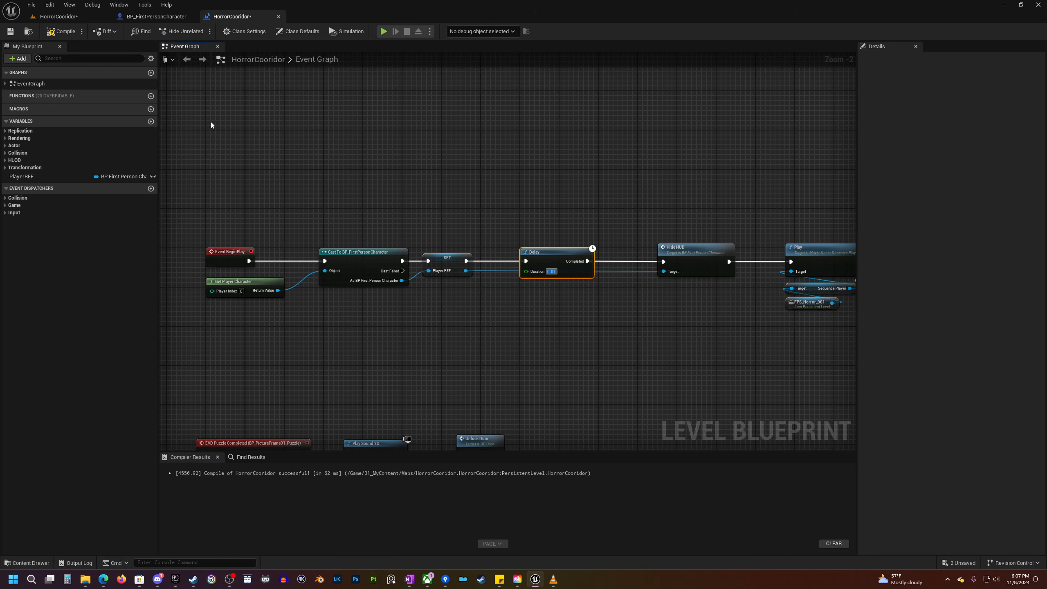
# - Play the level in the editor to check that the HUD stays hidden during the cinematic, and stop the session
pyautogui.click(73, 17)
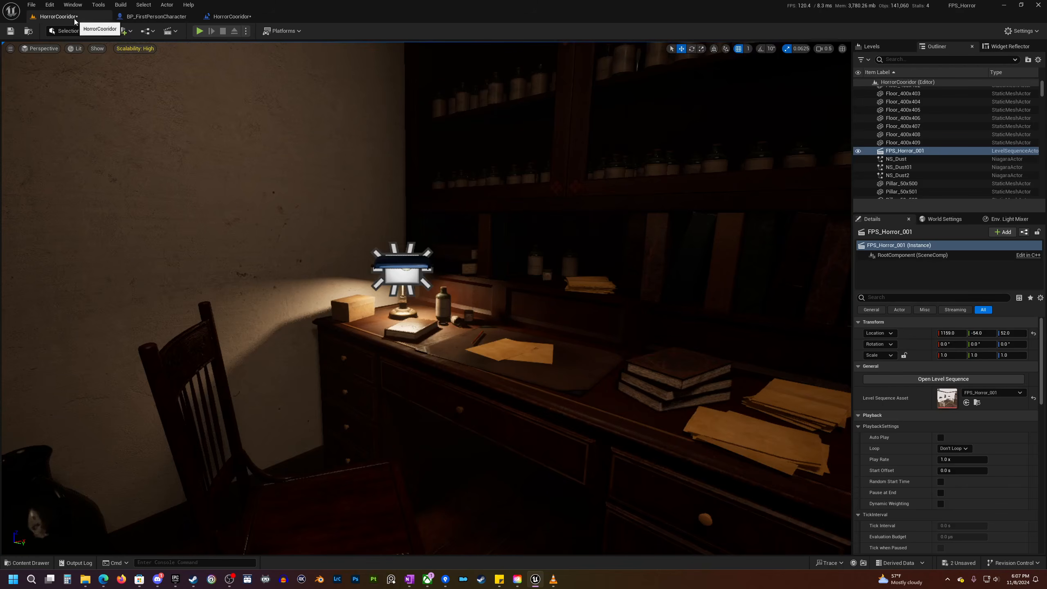
pyautogui.click(200, 31)
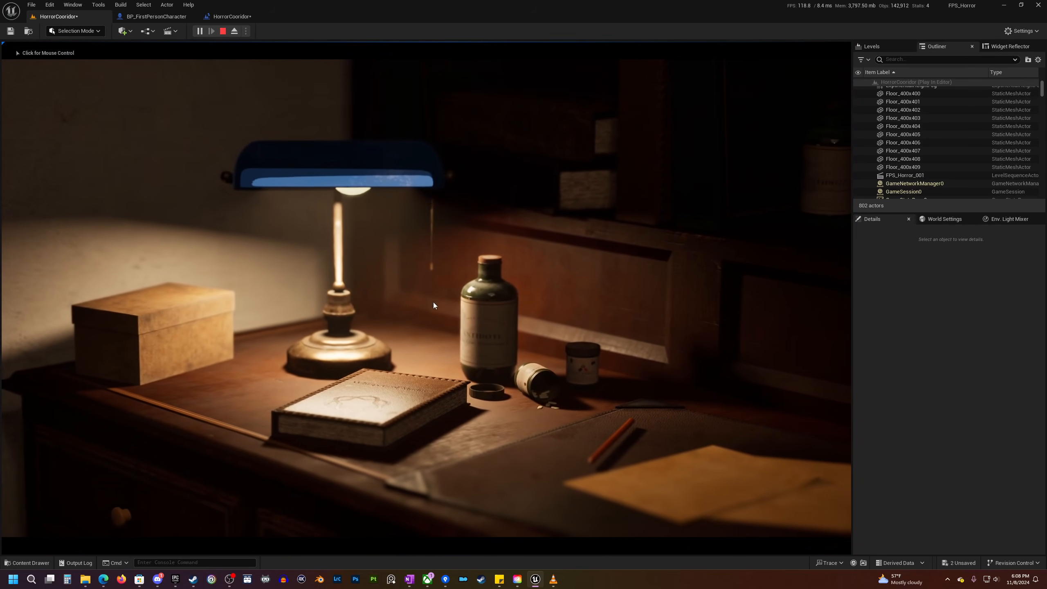
pyautogui.click(710, 342)
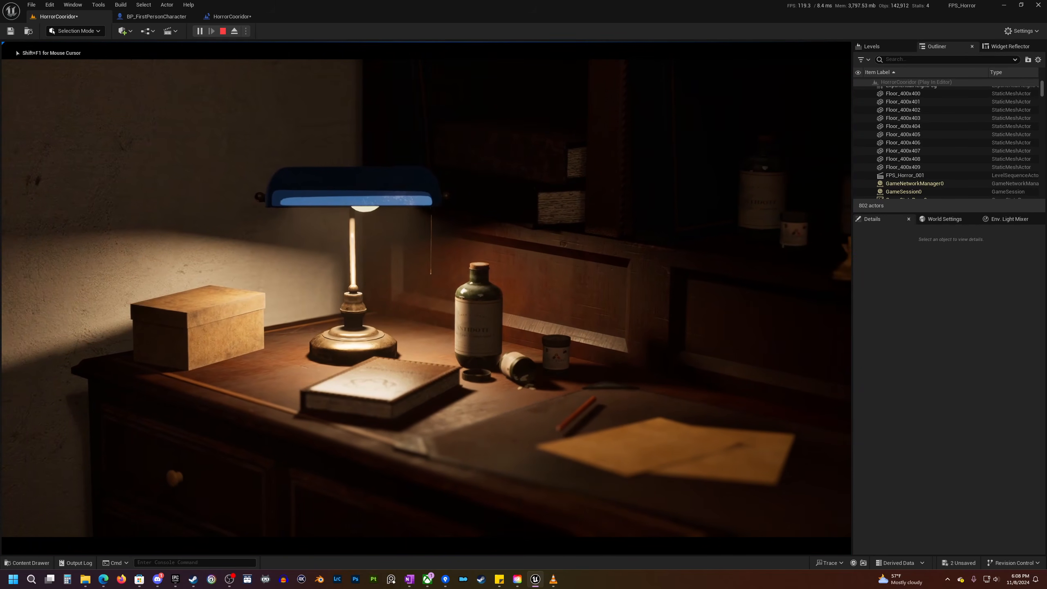
pyautogui.press('Escape')
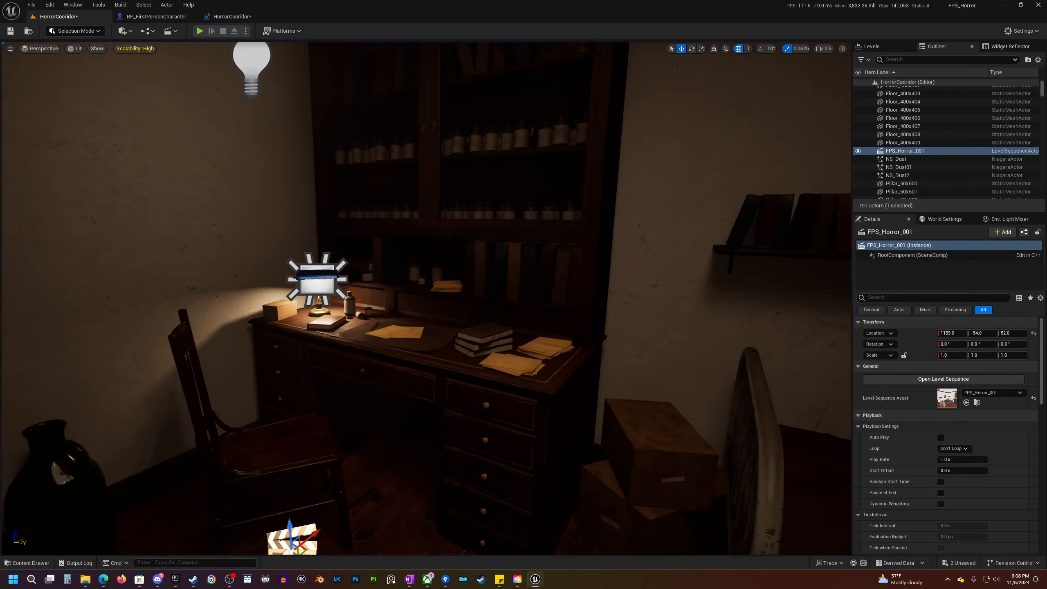
# - Add a Get Duration node fed by the FPS_Horror_001 Sequence Player output in the level blueprint and place it beside the Play node
pyautogui.click(242, 16)
pyautogui.moveTo(485, 211); pyautogui.dragTo(315, 211, button='right')
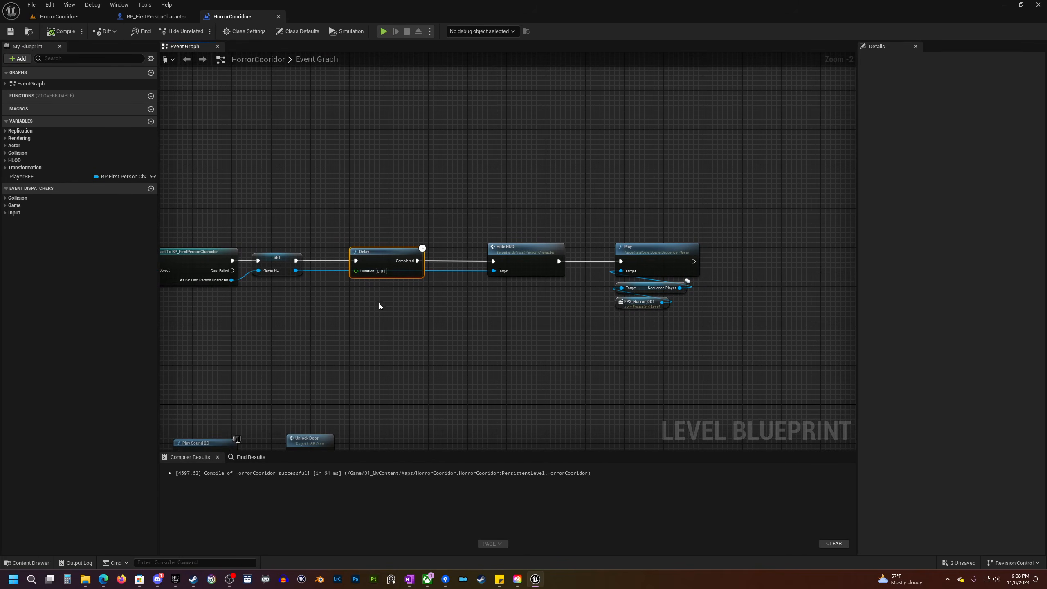
pyautogui.moveTo(319, 305); pyautogui.dragTo(409, 288, button='right')
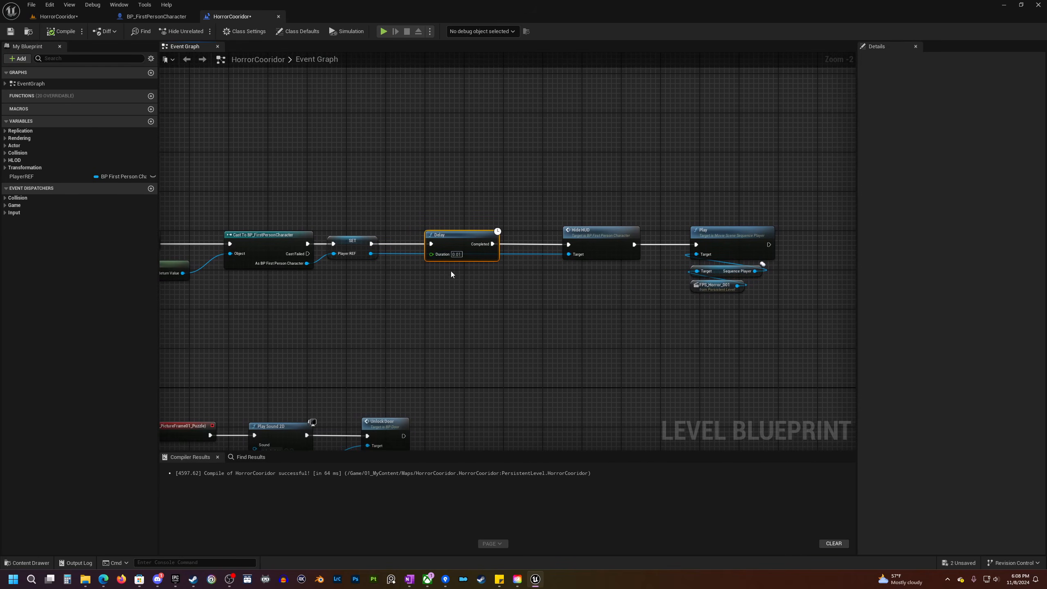
pyautogui.moveTo(693, 310); pyautogui.dragTo(466, 304, button='right')
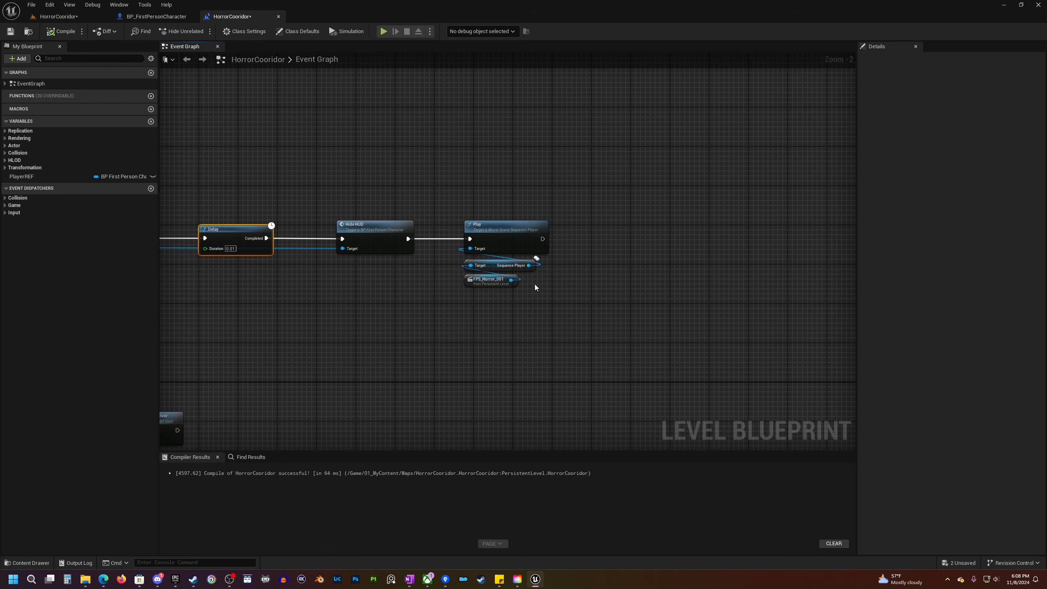
pyautogui.moveTo(534, 284); pyautogui.dragTo(436, 297, button='right')
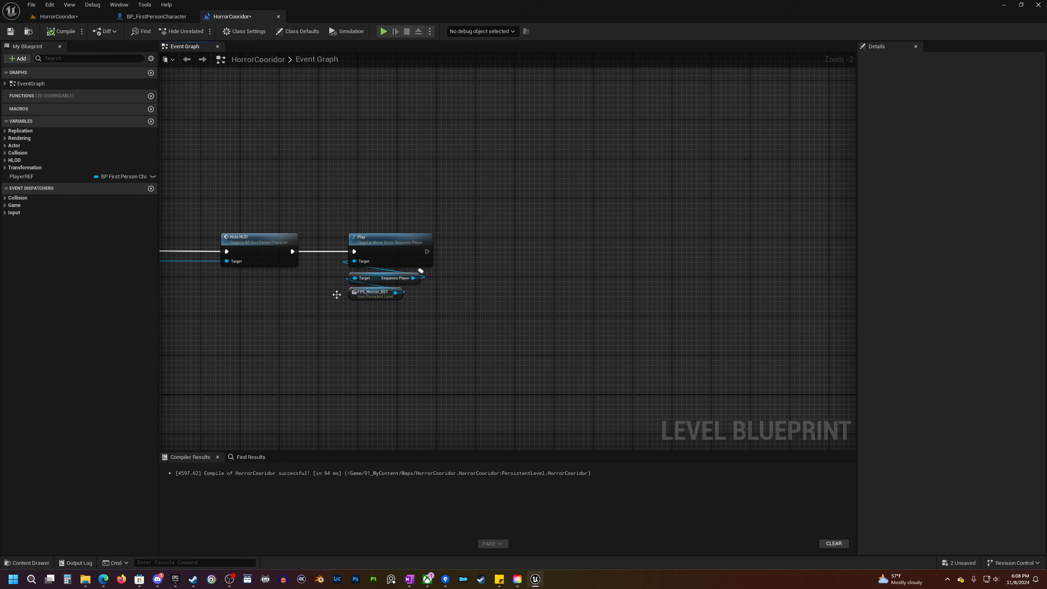
pyautogui.scroll(2, 424, 280)
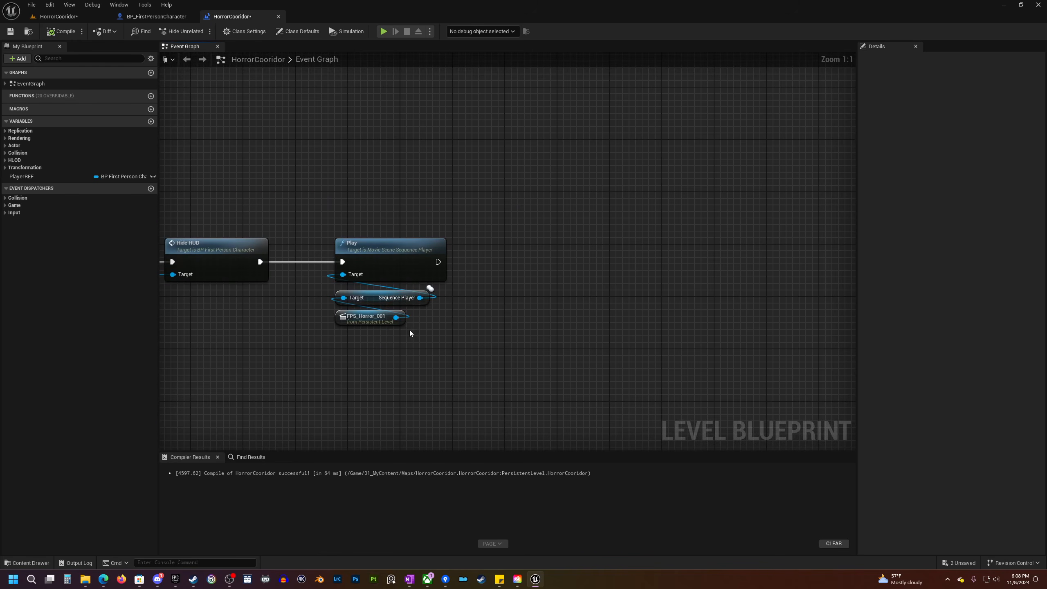
pyautogui.moveTo(419, 297); pyautogui.dragTo(474, 305)
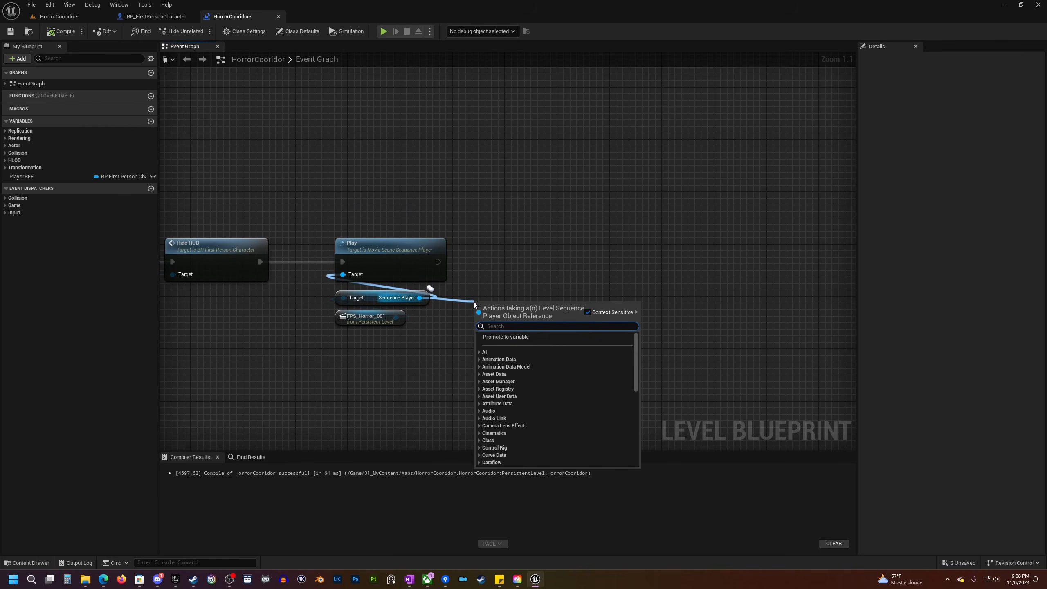
pyautogui.write('get dur')
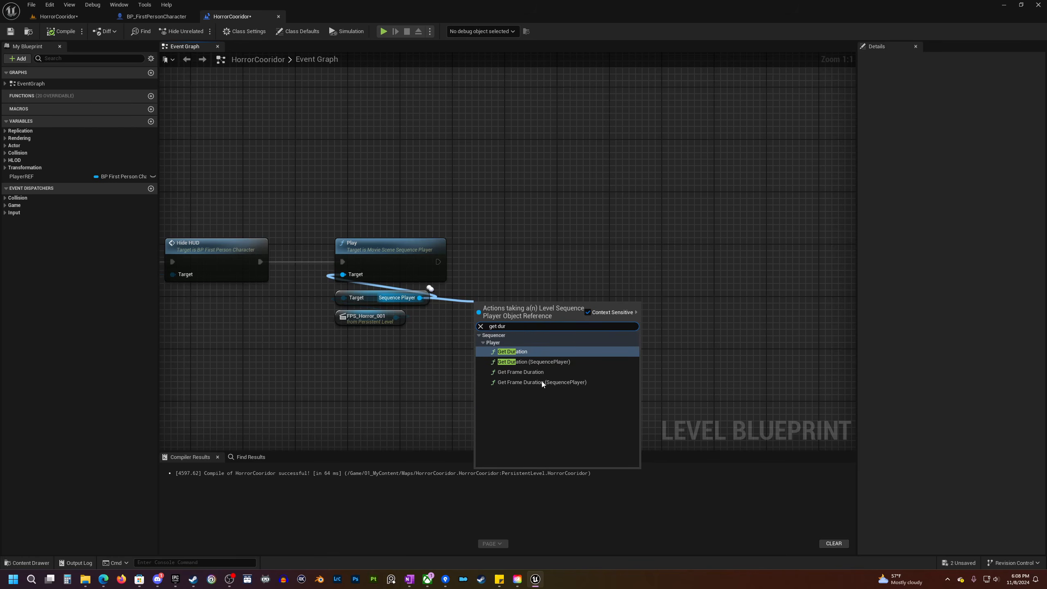
pyautogui.click(535, 351)
pyautogui.moveTo(523, 310); pyautogui.dragTo(529, 292)
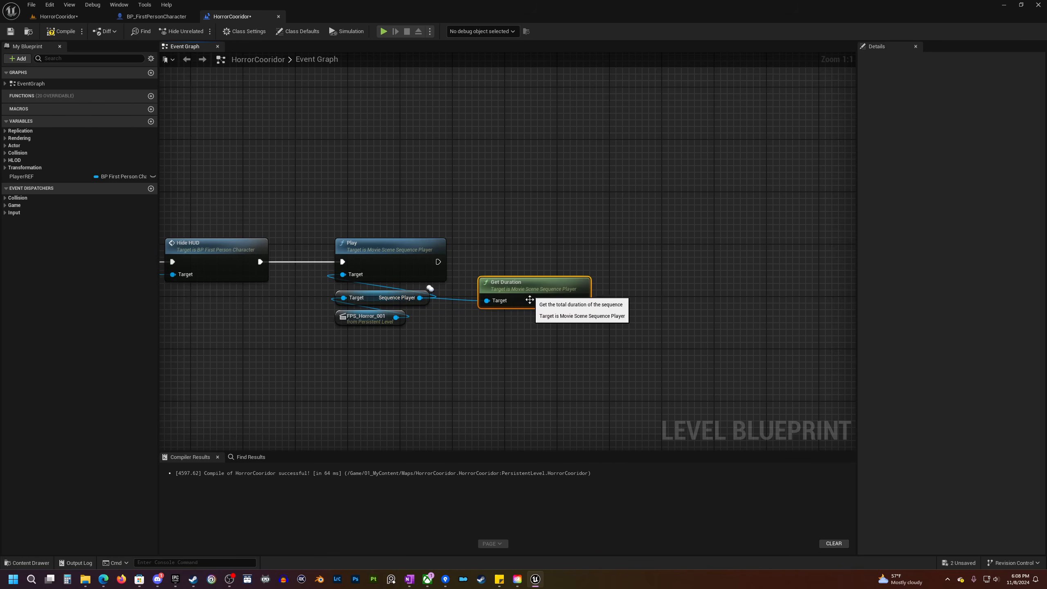
pyautogui.moveTo(580, 322); pyautogui.dragTo(495, 329, button='right')
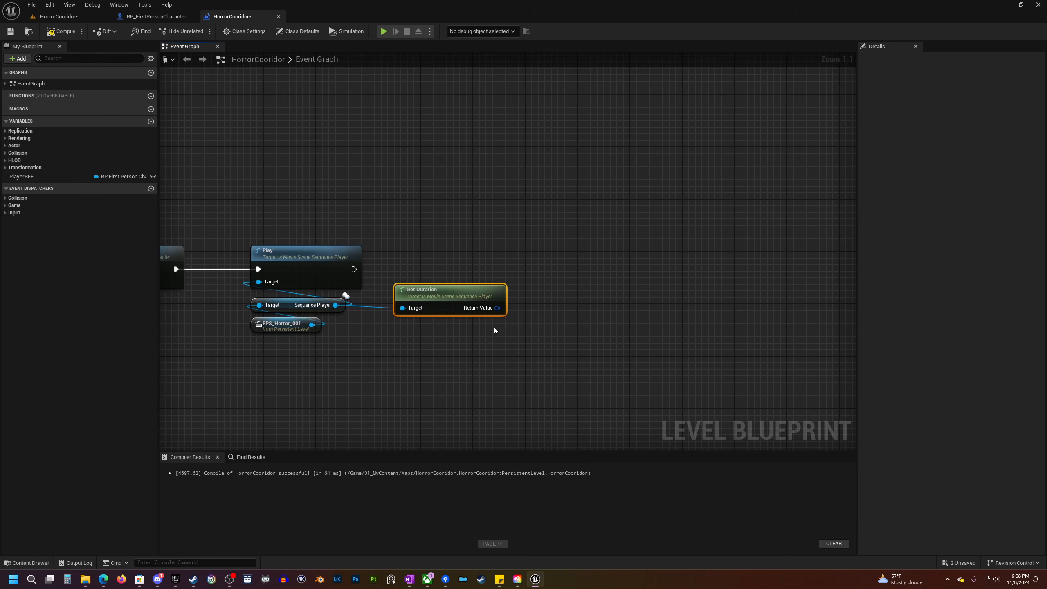
# - Add a second Delay node whose Duration comes from Get Duration through a QualifiedFrameTime To Seconds conversion, and space the nodes out
pyautogui.rightClick(558, 276)
pyautogui.write('delay')
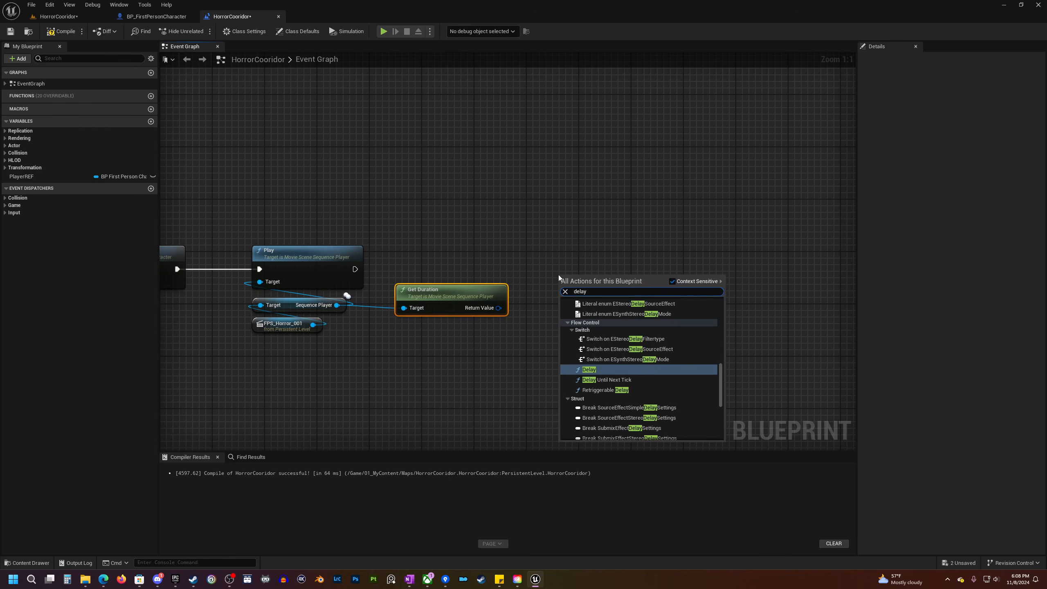
pyautogui.press('Return')
pyautogui.moveTo(498, 307); pyautogui.dragTo(667, 269)
pyautogui.moveTo(517, 282); pyautogui.dragTo(556, 288)
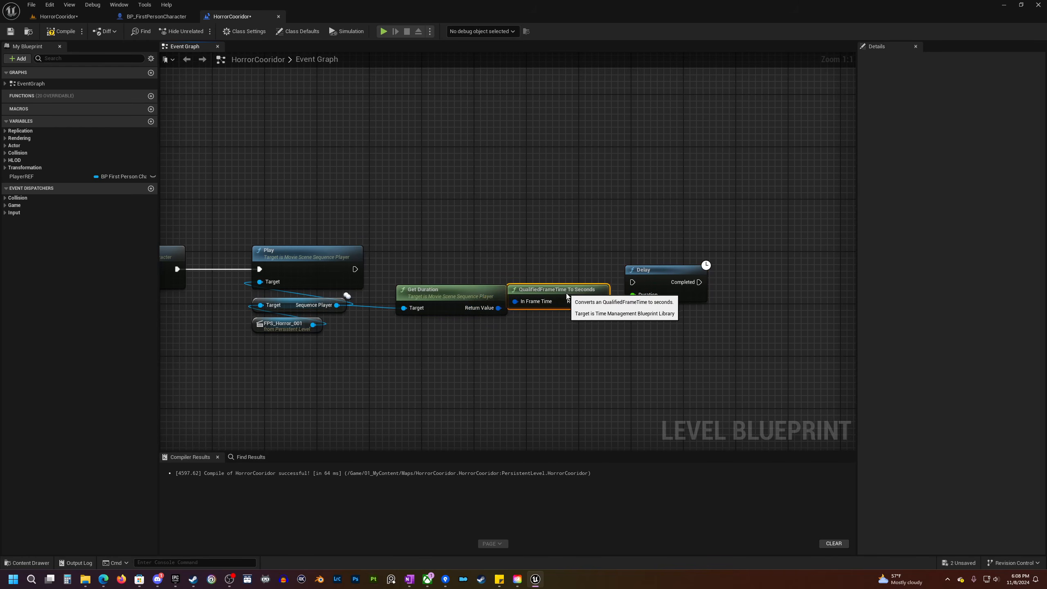
pyautogui.moveTo(607, 297); pyautogui.dragTo(613, 304)
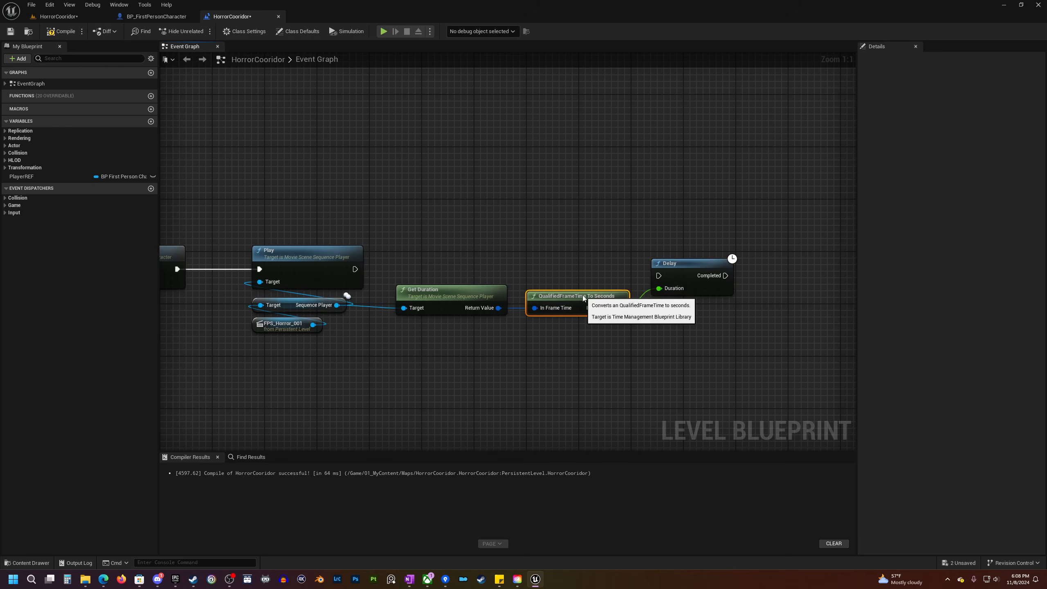
pyautogui.keyDown('ctrl'); pyautogui.click(445, 295); pyautogui.keyUp('ctrl')
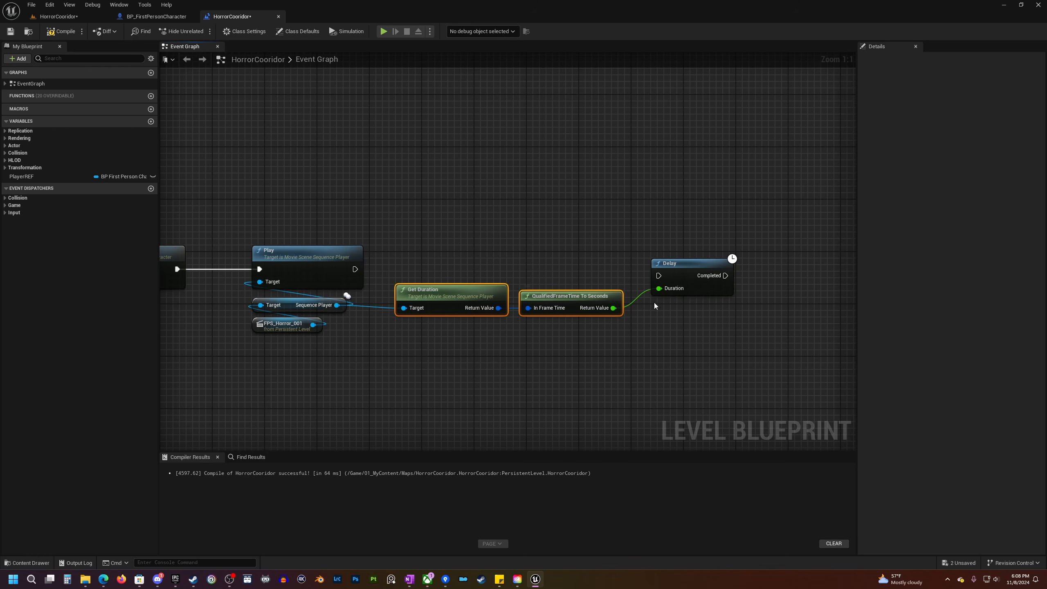
# - Connect the Play node's execution output to the new Delay and align the Delay with it
pyautogui.moveTo(355, 269); pyautogui.dragTo(684, 266)
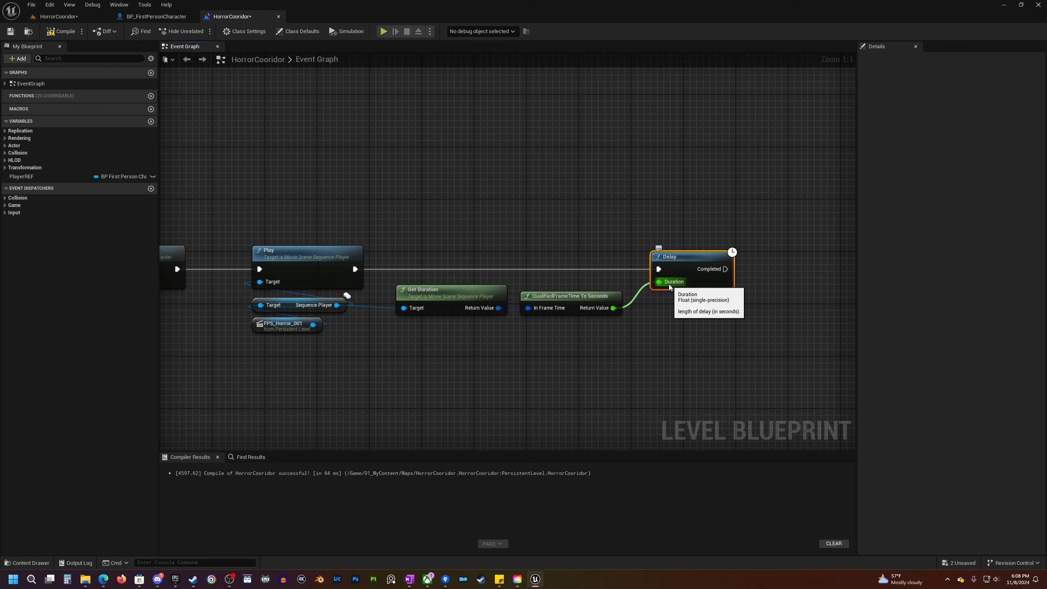
pyautogui.moveTo(666, 287); pyautogui.dragTo(560, 280, button='right')
pyautogui.moveTo(392, 339); pyautogui.dragTo(474, 307)
pyautogui.moveTo(631, 281); pyautogui.dragTo(554, 281, button='right')
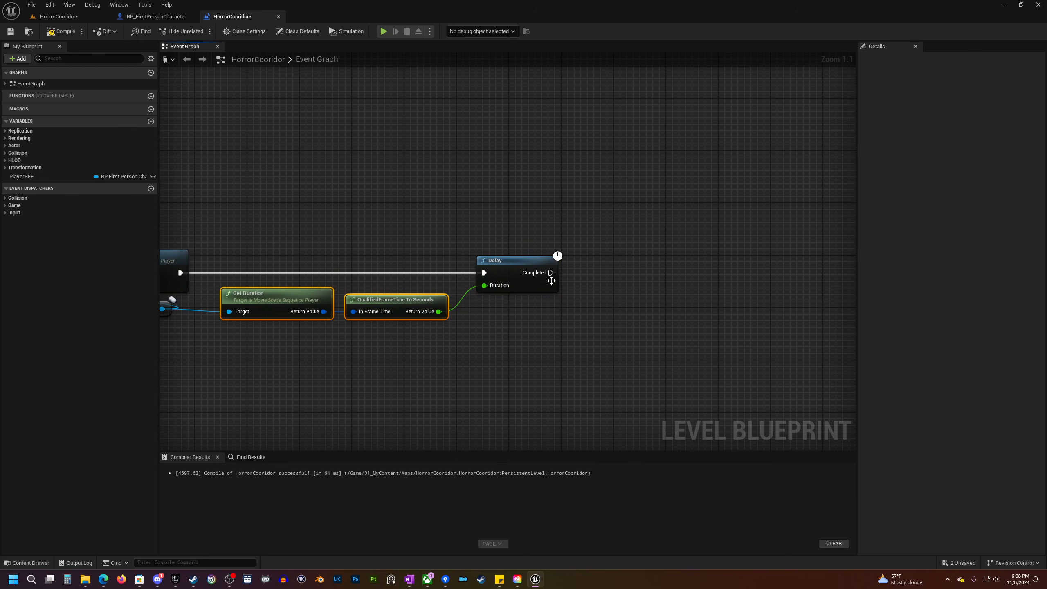
pyautogui.moveTo(551, 273); pyautogui.dragTo(592, 270)
pyautogui.click(375, 363)
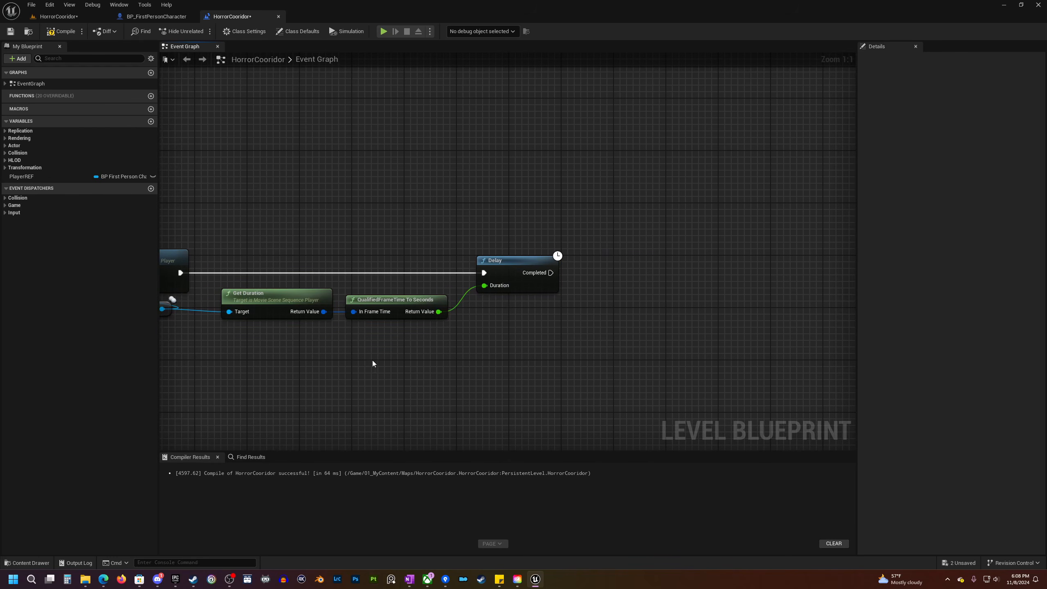
pyautogui.click(25, 177)
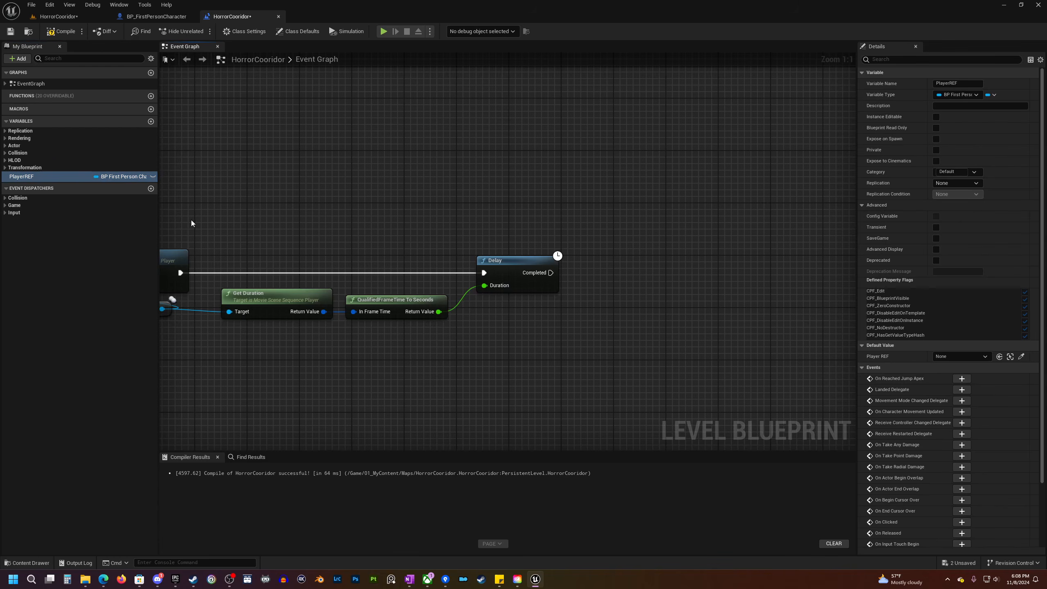
pyautogui.moveTo(37, 178); pyautogui.dragTo(504, 328)
pyautogui.click(514, 345)
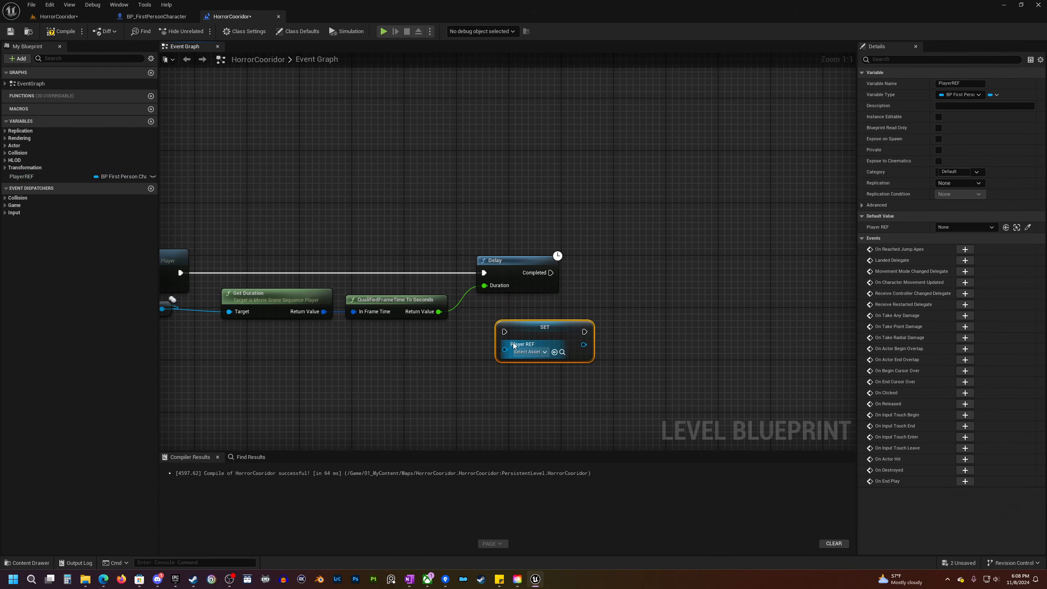
pyautogui.press('Delete')
# - Add a Show HUD call on a Player REF getter, connect it to the second Delay's Completed output and align it
pyautogui.moveTo(41, 177); pyautogui.dragTo(600, 289)
pyautogui.click(543, 334)
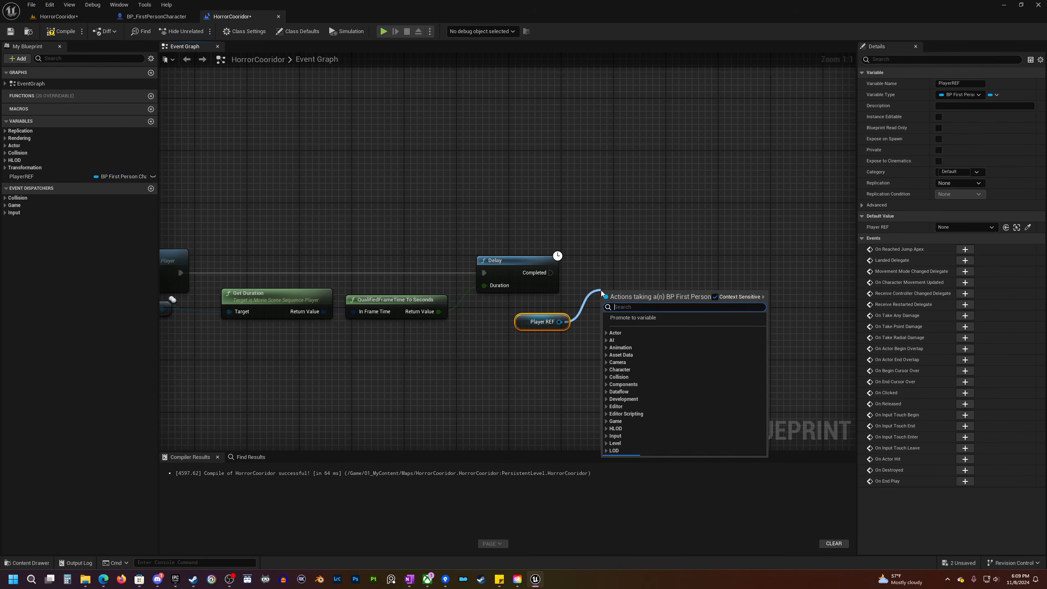
pyautogui.write('show hud')
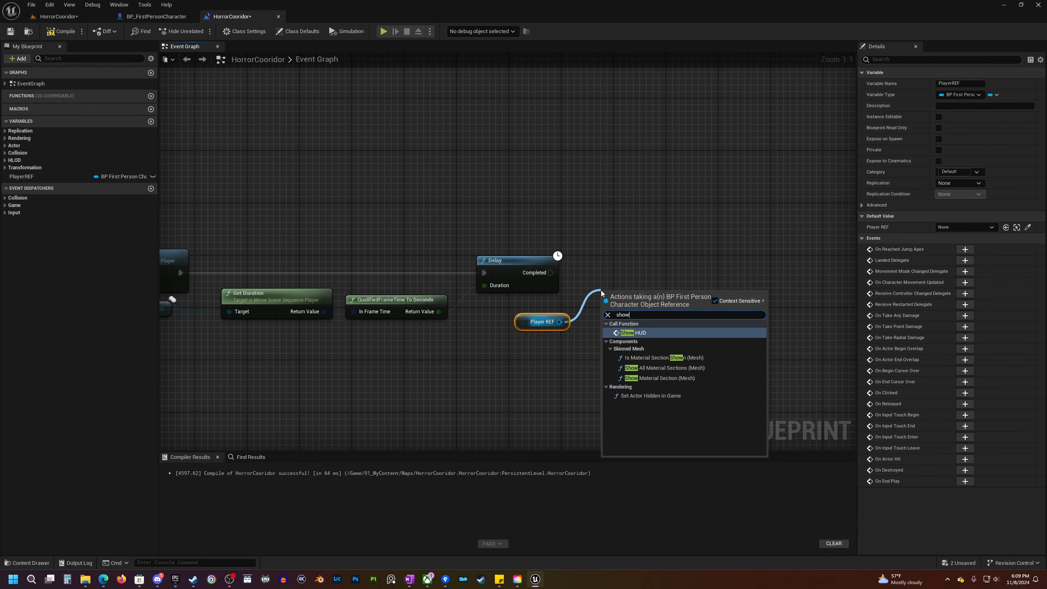
pyautogui.press('Return')
pyautogui.moveTo(550, 273); pyautogui.dragTo(608, 312)
pyautogui.moveTo(633, 296); pyautogui.dragTo(646, 257)
# - Compile and save the level blueprint, and play the level to test that the HUD returns after the cinematic
pyautogui.click(60, 30)
pyautogui.click(11, 32)
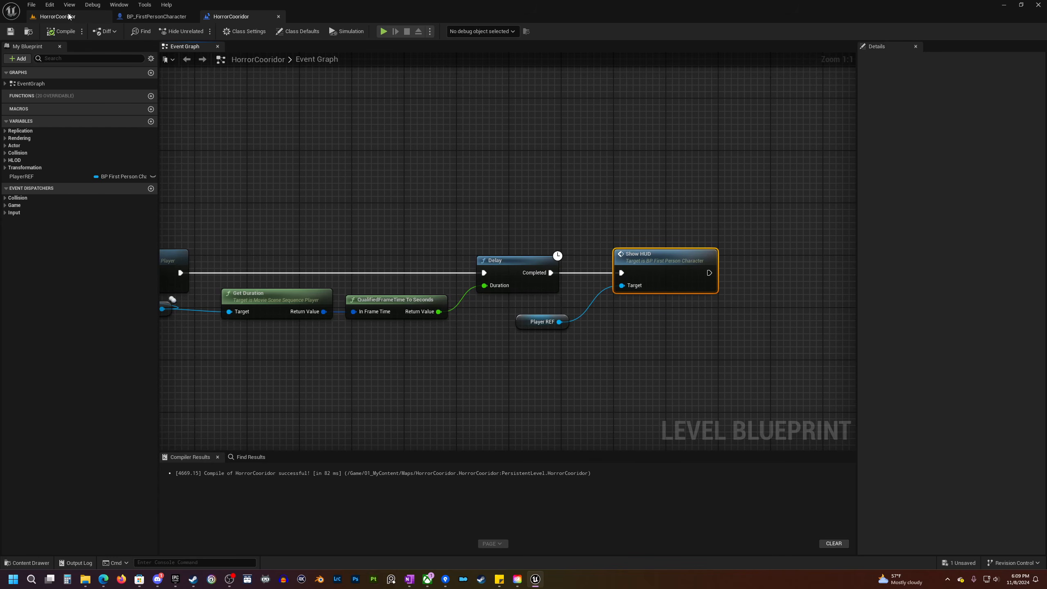
pyautogui.click(62, 16)
pyautogui.hotkey('alt', 'p')
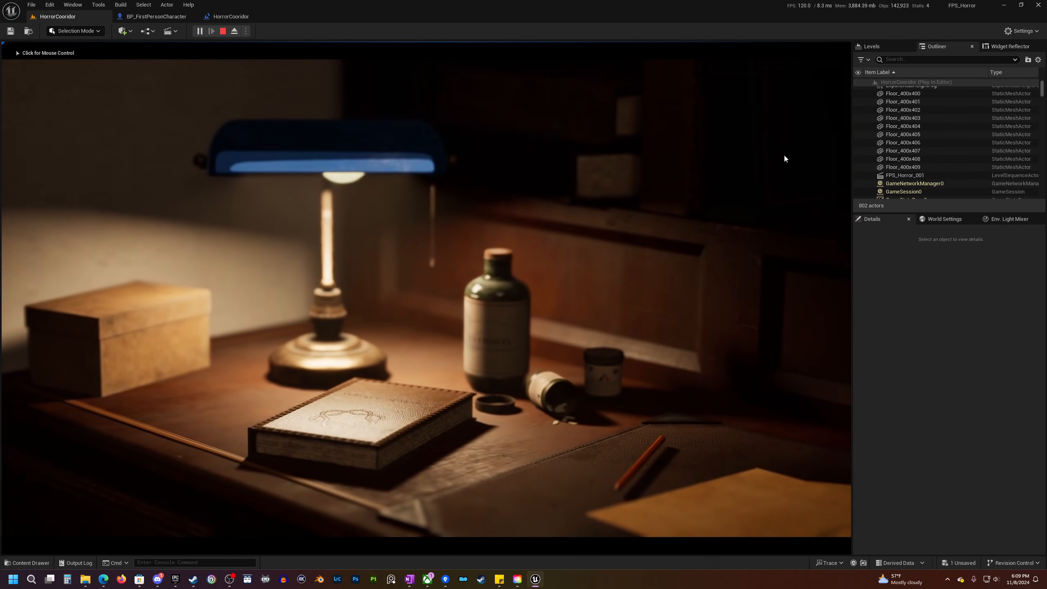
pyautogui.click(785, 155)
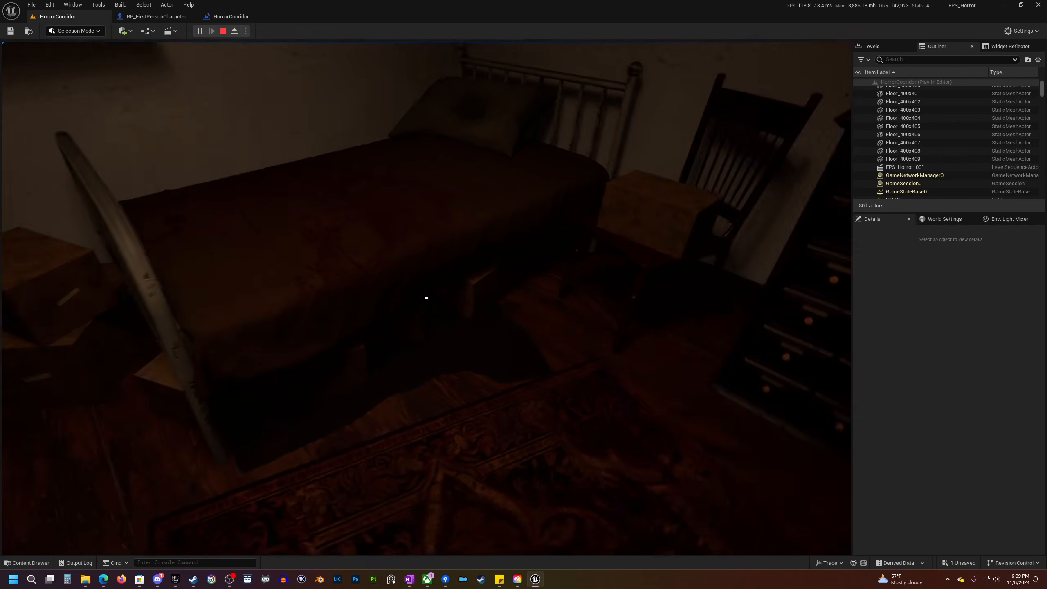
# - End the play test and move the Player Start from beside the bed to the floor near the drawer cabinet
pyautogui.press('Escape')
pyautogui.moveTo(600, 237)
pyautogui.mouseDown(button='right')
pyautogui.moveTo(577, 210)
pyautogui.moveTo(598, 236)
pyautogui.mouseUp(button='right')
pyautogui.moveTo(477, 351); pyautogui.dragTo(544, 297, button='right')
pyautogui.moveTo(226, 315); pyautogui.dragTo(227, 324, button='right')
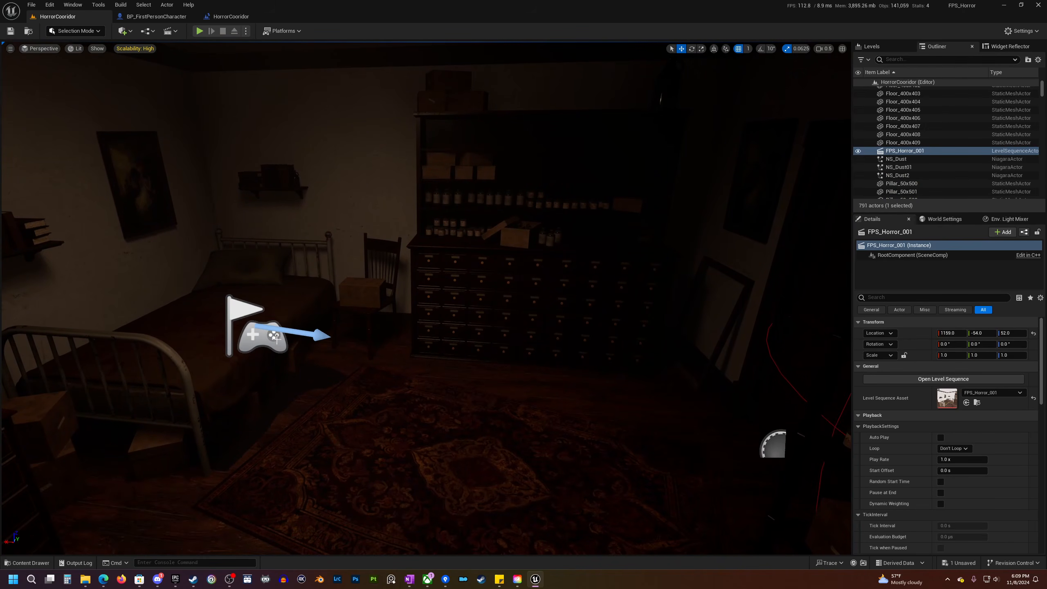
pyautogui.click(311, 342)
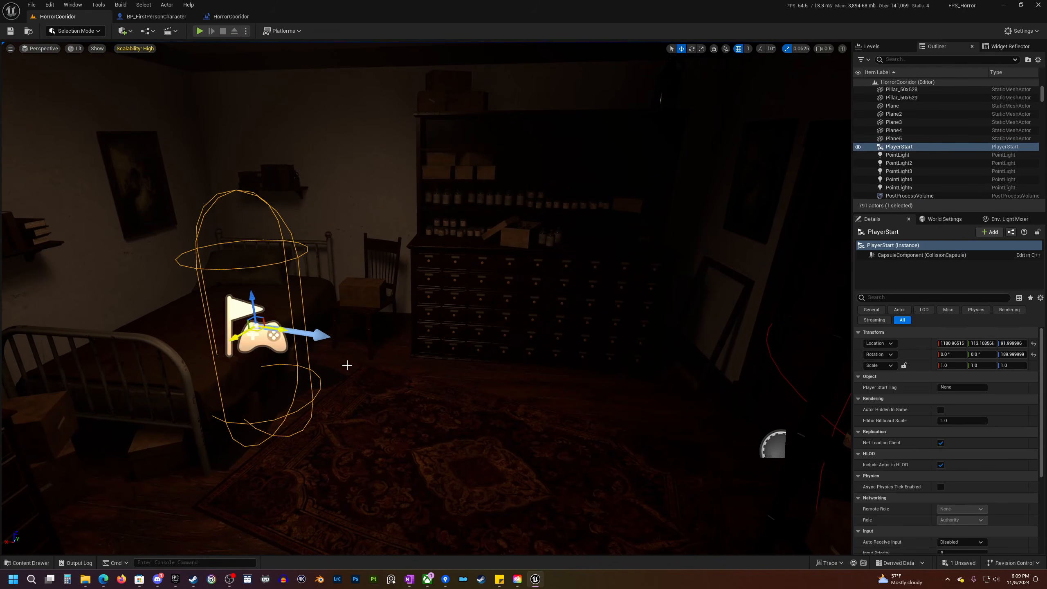
pyautogui.press('f')
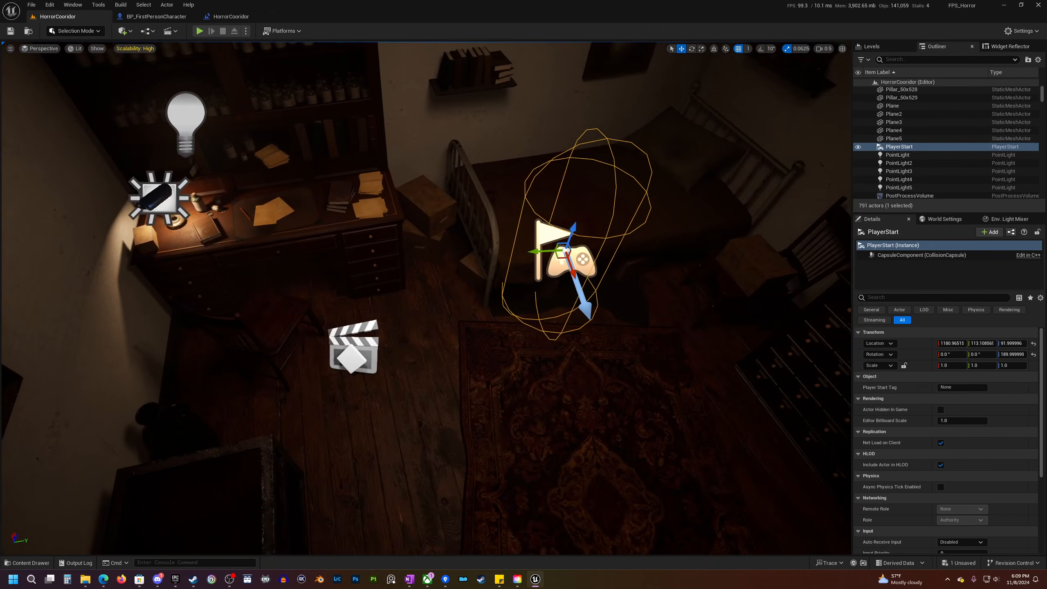
pyautogui.moveTo(311, 342); pyautogui.dragTo(338, 315, button='right')
pyautogui.moveTo(337, 299); pyautogui.dragTo(617, 343)
pyautogui.moveTo(617, 343); pyautogui.dragTo(424, 355, button='right')
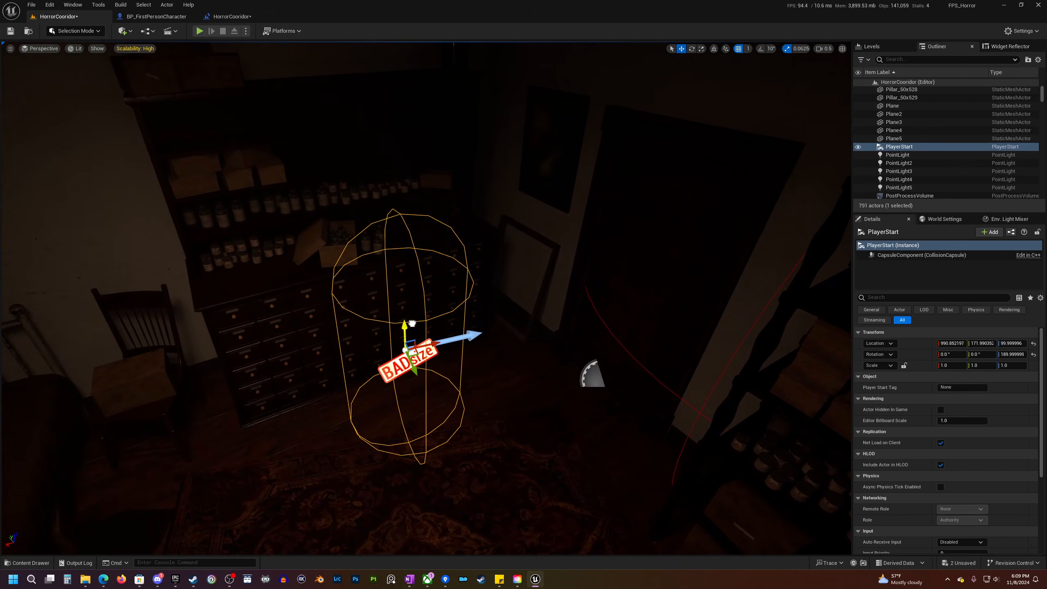
# - Raise the Player Start to a Z location of about 101, shift it closer to the cabinet, and play the level briefly
pyautogui.moveTo(412, 324); pyautogui.dragTo(412, 321)
pyautogui.moveTo(412, 321); pyautogui.dragTo(519, 395, button='right')
pyautogui.moveTo(544, 371); pyautogui.dragTo(500, 359)
pyautogui.moveTo(500, 360); pyautogui.dragTo(329, 359, button='right')
pyautogui.click(199, 31)
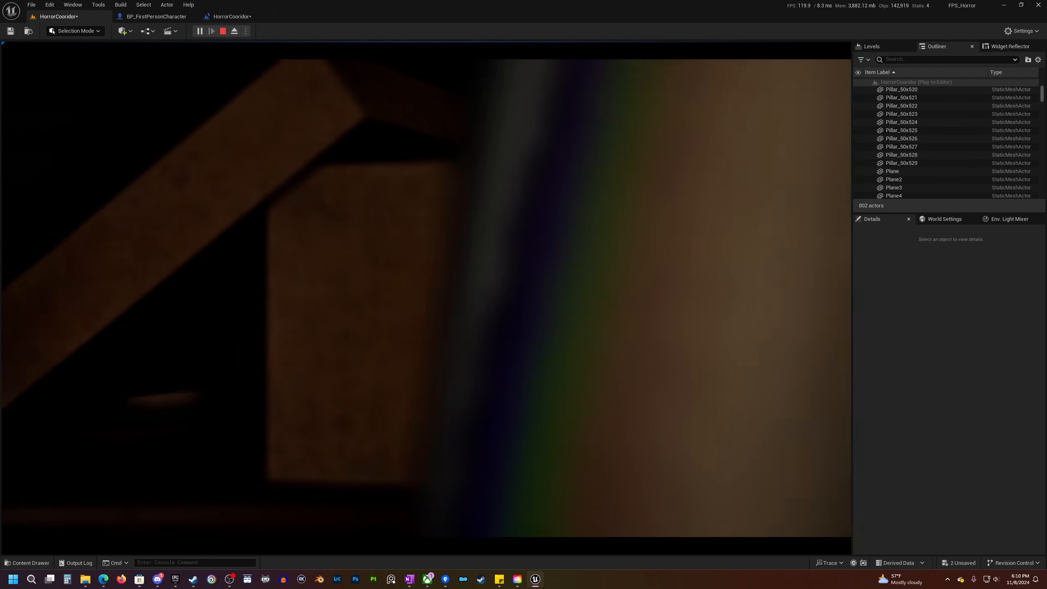
pyautogui.press('Escape')
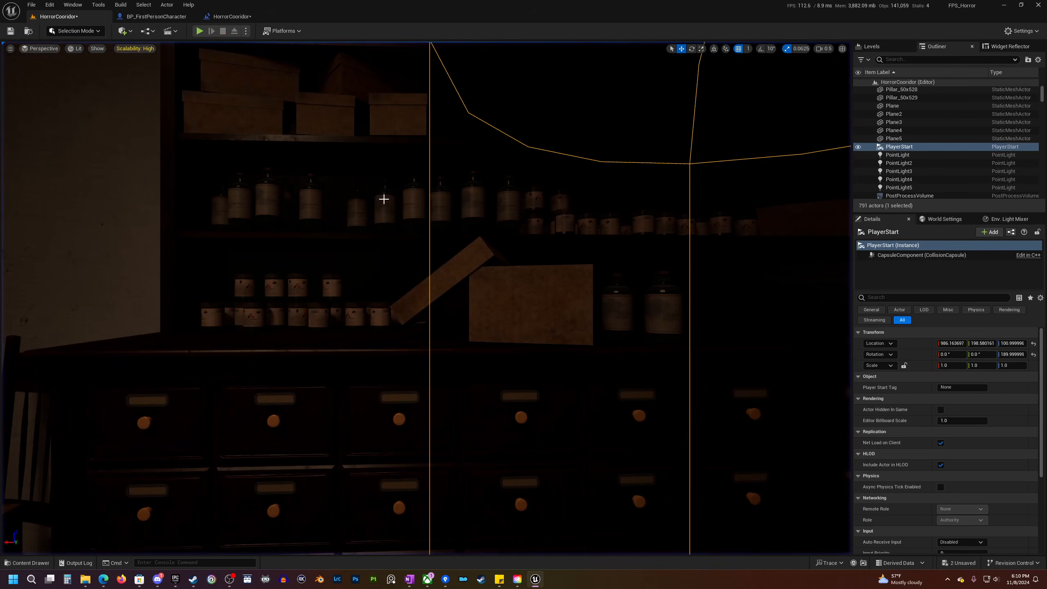
# - Move the Player Start beside the desk chair, next to the level sequence actor, at about X 1132, Y -62
pyautogui.moveTo(384, 199); pyautogui.dragTo(675, 334, button='right')
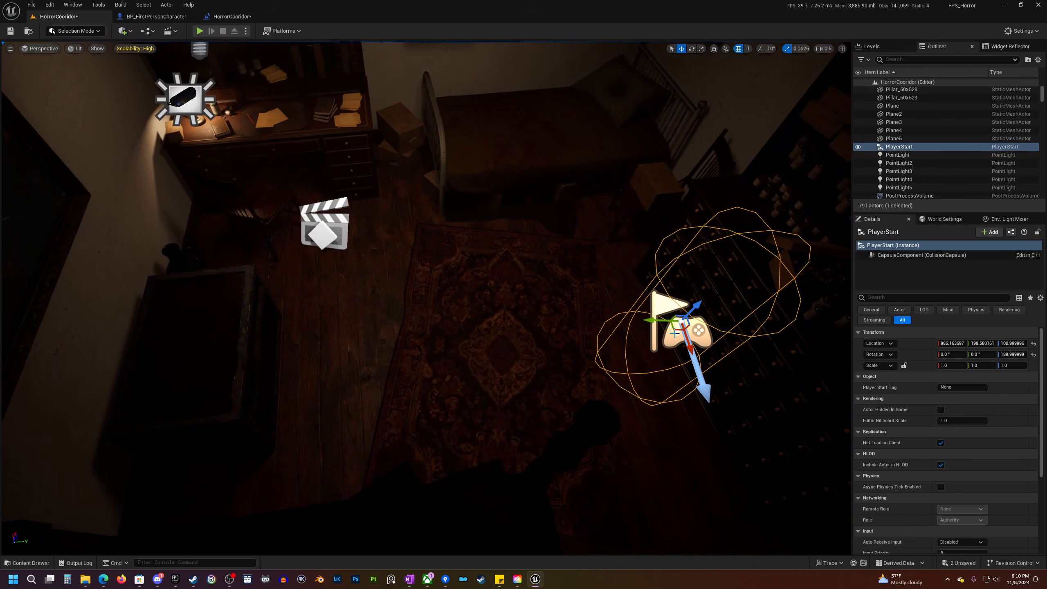
pyautogui.moveTo(679, 325); pyautogui.dragTo(332, 218)
pyautogui.moveTo(332, 218); pyautogui.dragTo(488, 267, button='right')
pyautogui.moveTo(481, 268); pyautogui.dragTo(428, 247)
pyautogui.moveTo(464, 271); pyautogui.dragTo(464, 270, button='right')
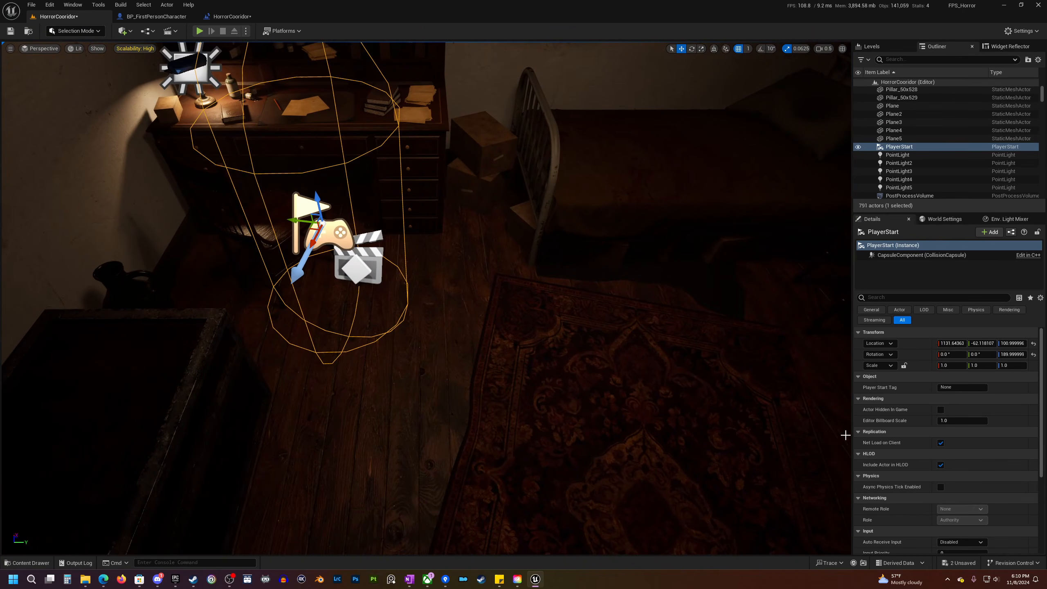
# - Turn on Disable Movement Input for the FPS_Horror_001 sequence actor and play the level to test the cinematic
pyautogui.click(347, 281)
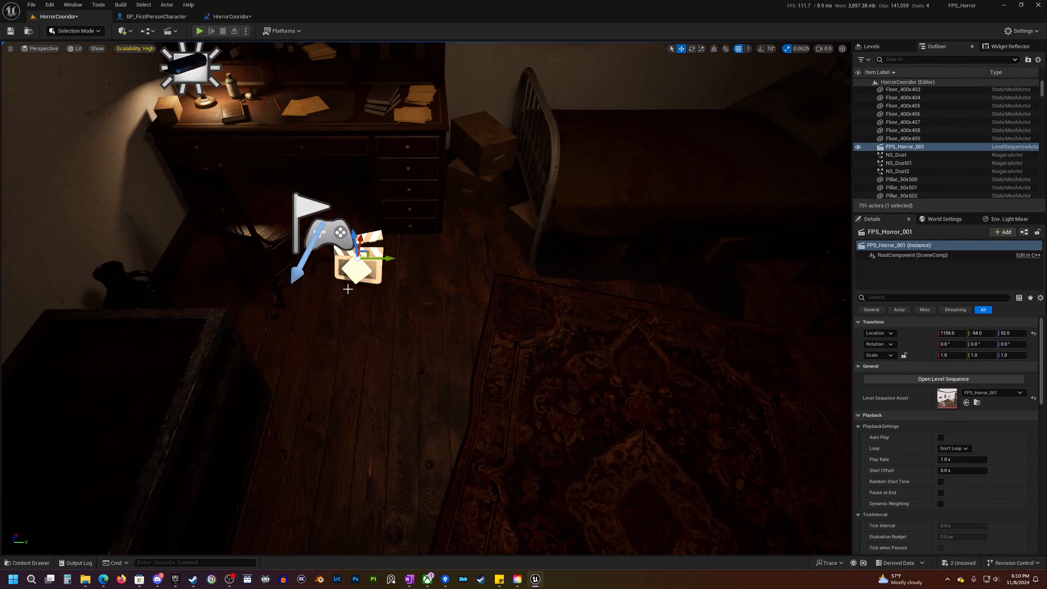
pyautogui.scroll(-6, 973, 460)
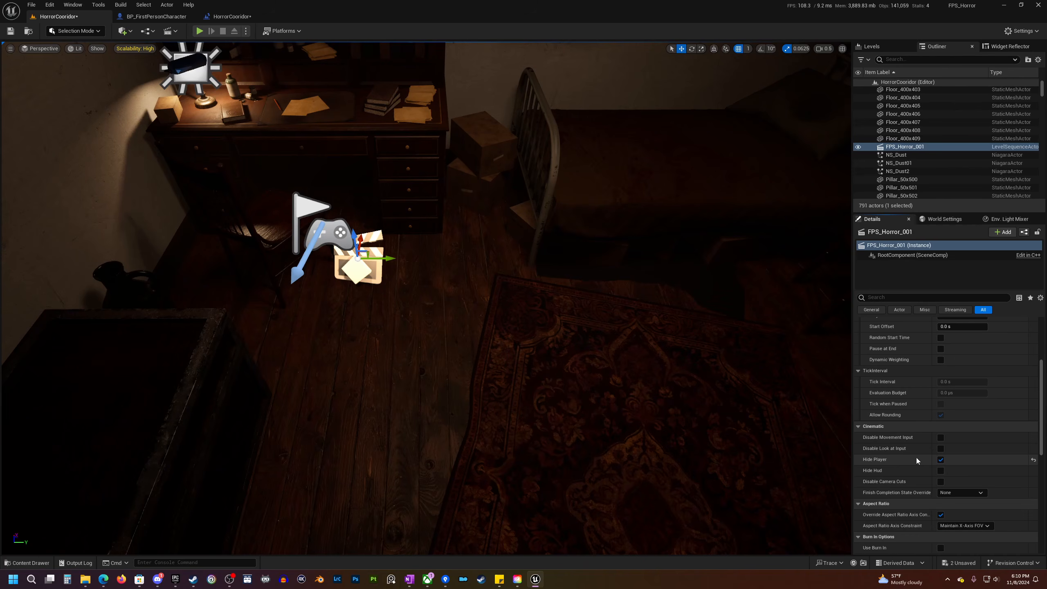
pyautogui.click(199, 31)
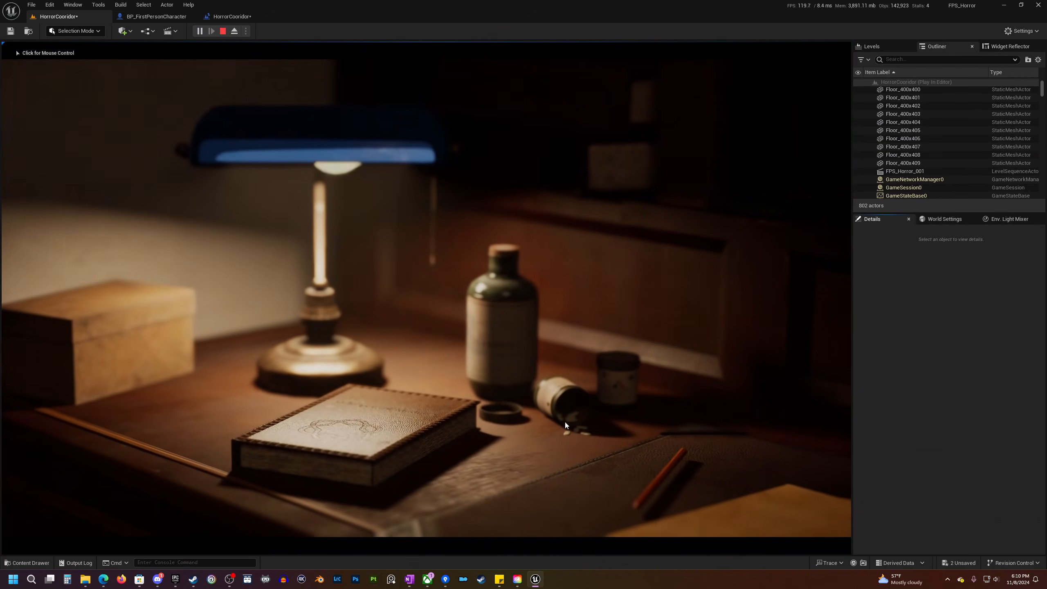
pyautogui.press('Escape')
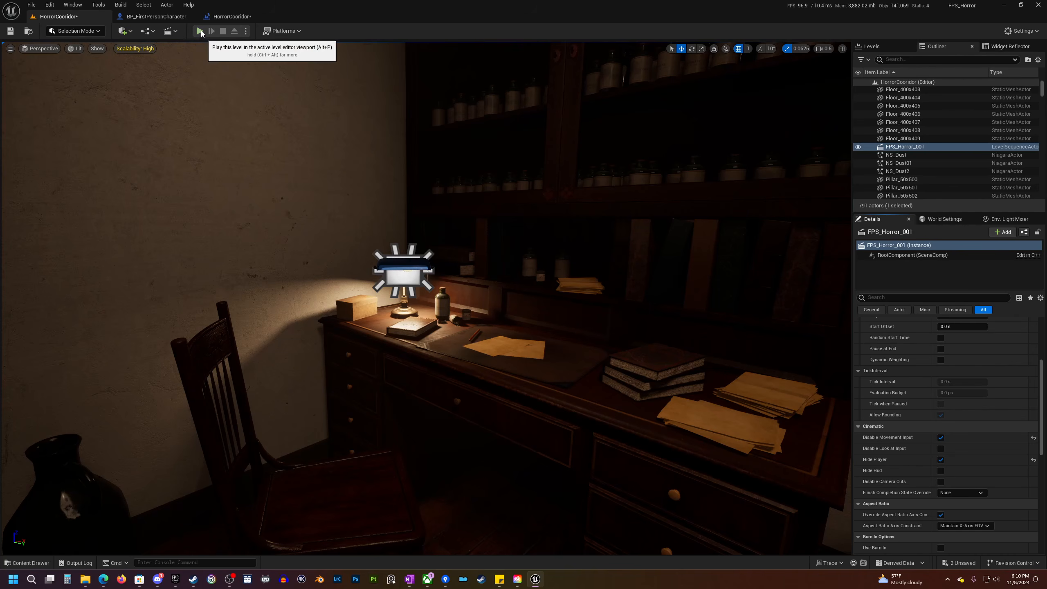
pyautogui.click(201, 32)
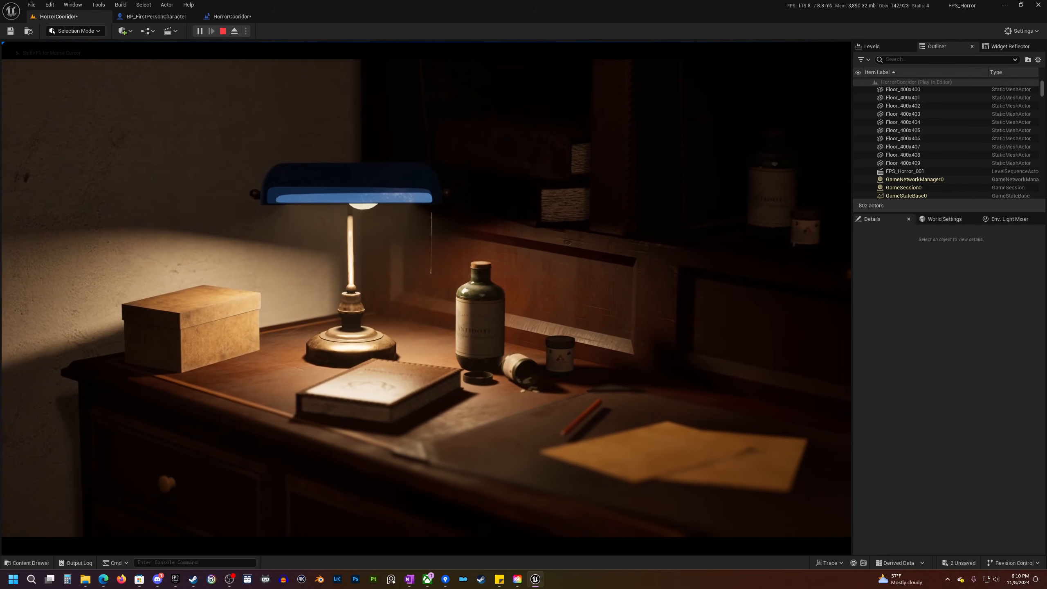
pyautogui.press('Escape')
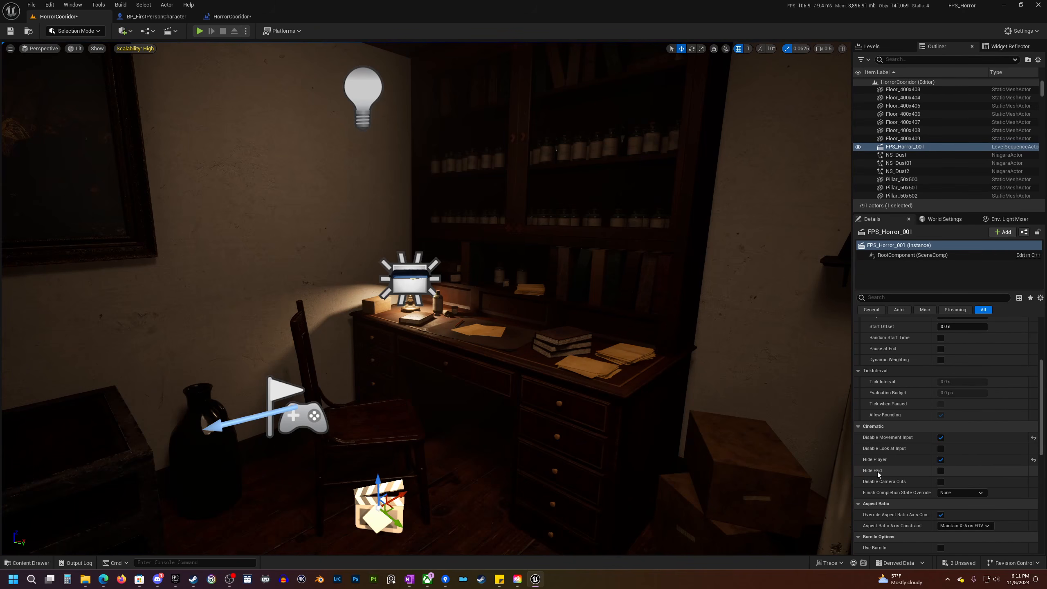
# - Review the character blueprint's HUD widget nodes and the level blueprint chain from Show HUD back through Play and Hide HUD to the player cast
pyautogui.click(237, 16)
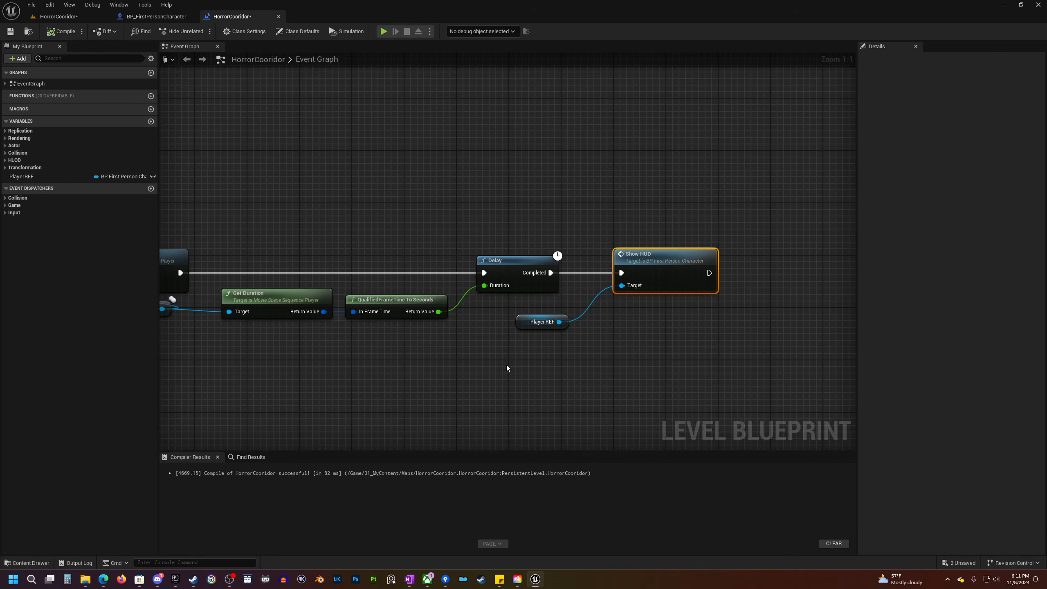
pyautogui.click(158, 19)
pyautogui.scroll(-2, 394, 308)
pyautogui.scroll(5, 381, 337)
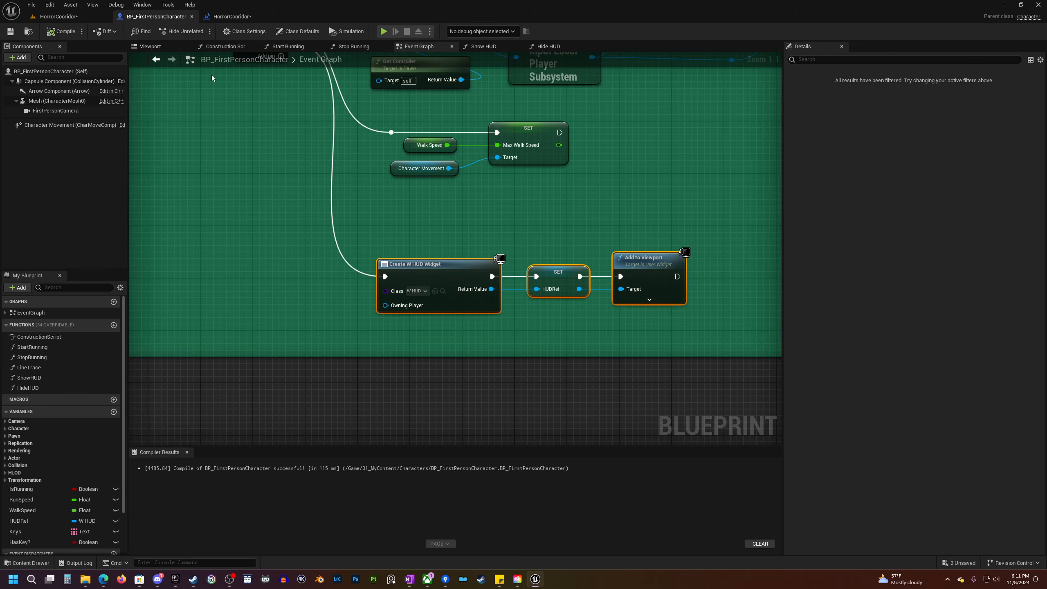
pyautogui.click(72, 19)
pyautogui.moveTo(713, 519); pyautogui.dragTo(549, 355, button='right')
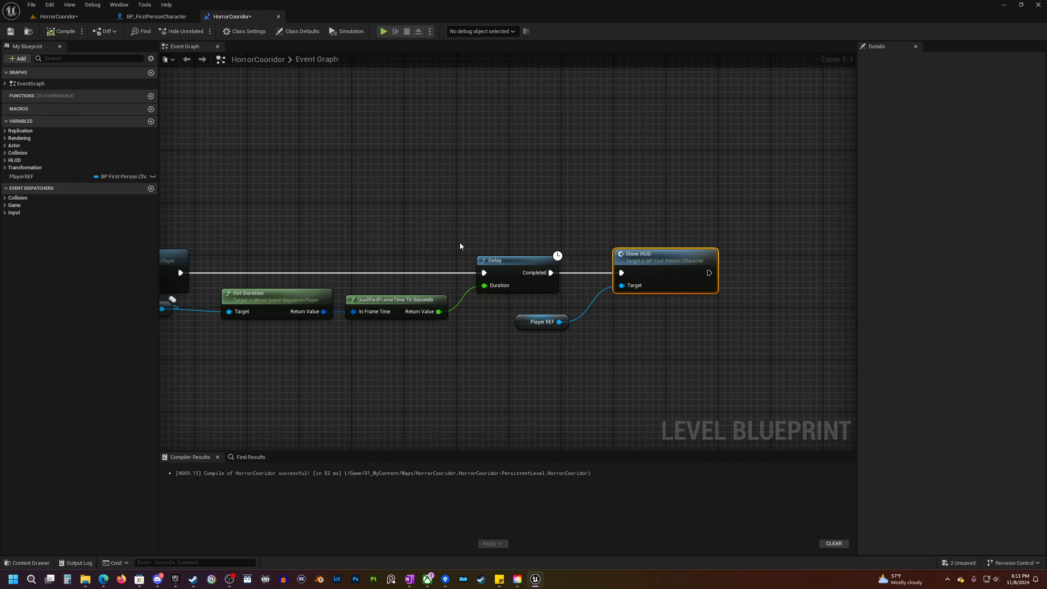
pyautogui.moveTo(256, 227); pyautogui.dragTo(542, 218, button='right')
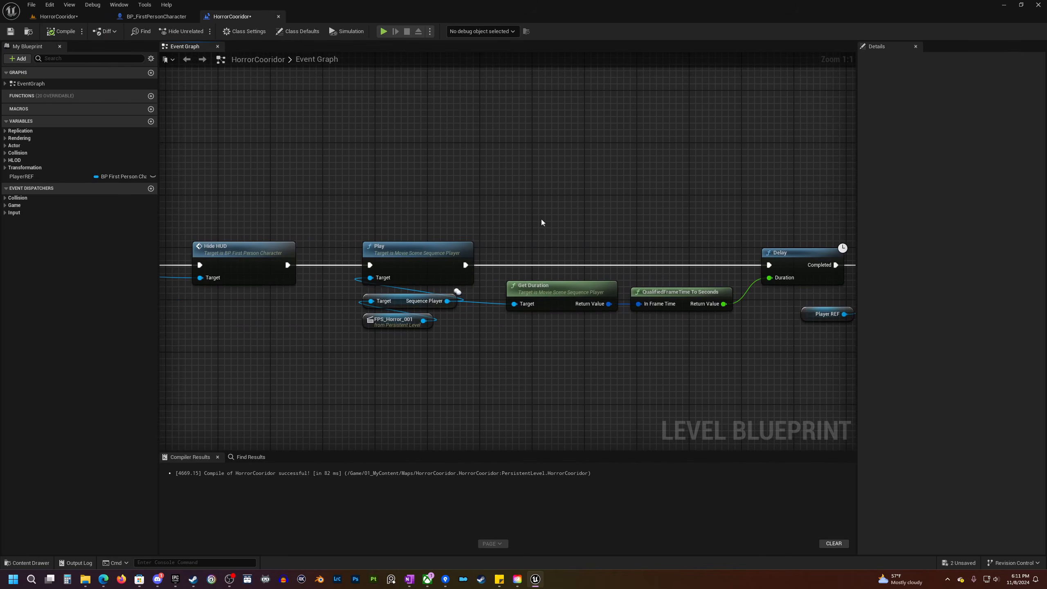
pyautogui.moveTo(337, 234); pyautogui.dragTo(652, 217, button='right')
pyautogui.scroll(-3, 609, 341)
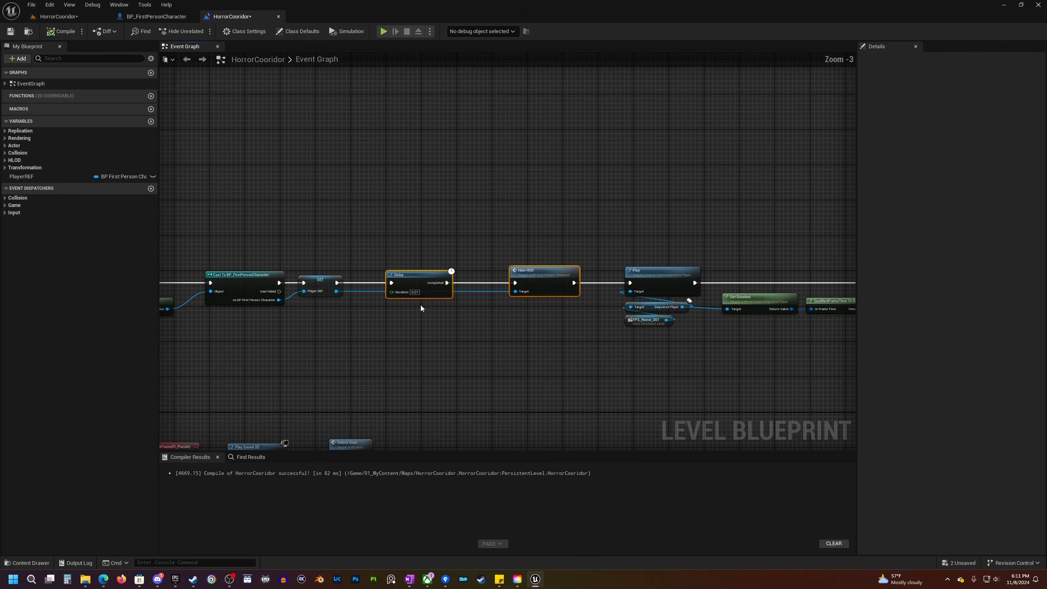
pyautogui.moveTo(440, 310); pyautogui.dragTo(525, 298, button='right')
# - Return to the level viewport and look over the room from the desk and bed to the door and storage shelves
pyautogui.click(59, 16)
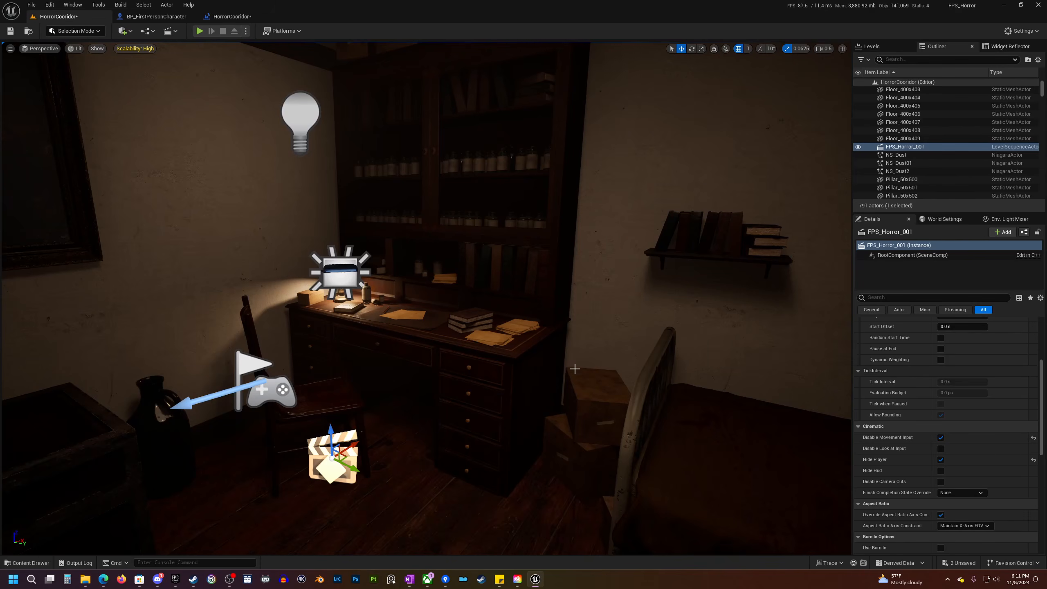
pyautogui.moveTo(514, 388); pyautogui.dragTo(503, 445)
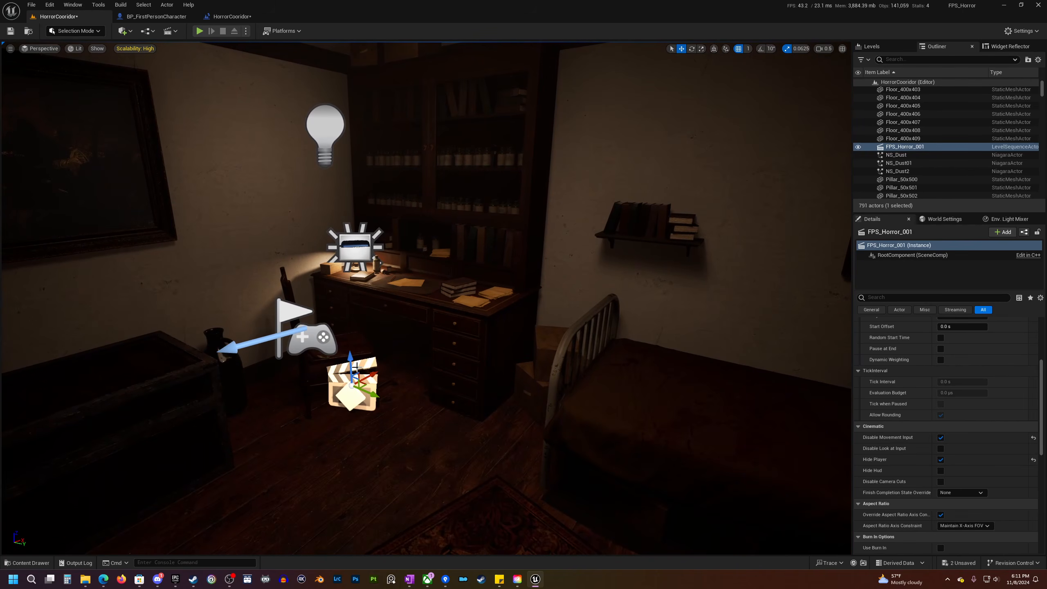
pyautogui.moveTo(456, 374); pyautogui.dragTo(474, 355, button='right')
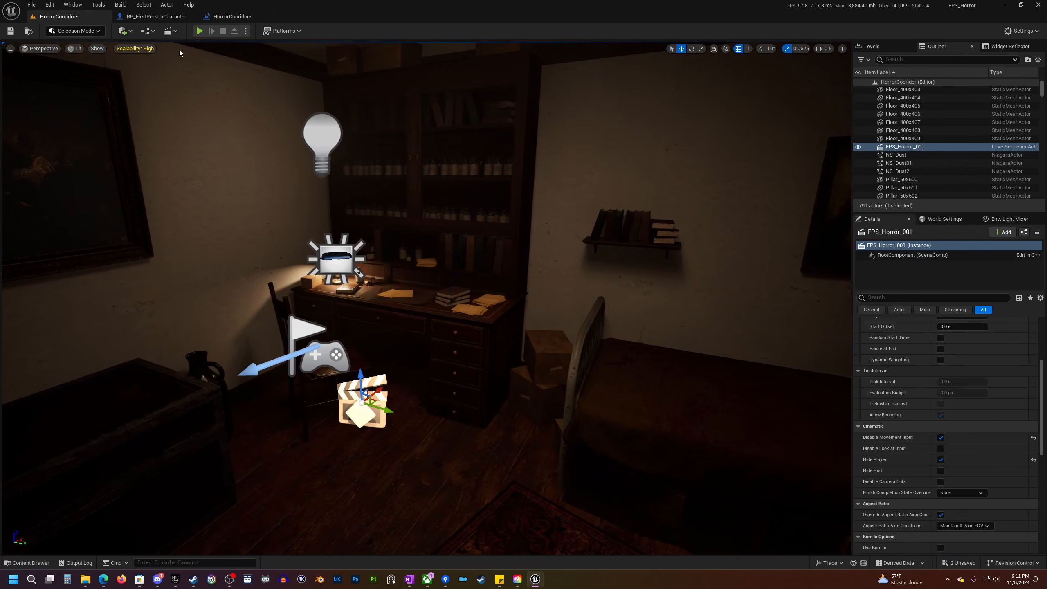
pyautogui.moveTo(380, 269)
pyautogui.mouseDown(button='right')
pyautogui.moveTo(357, 277)
pyautogui.moveTo(380, 268)
pyautogui.mouseUp(button='right')
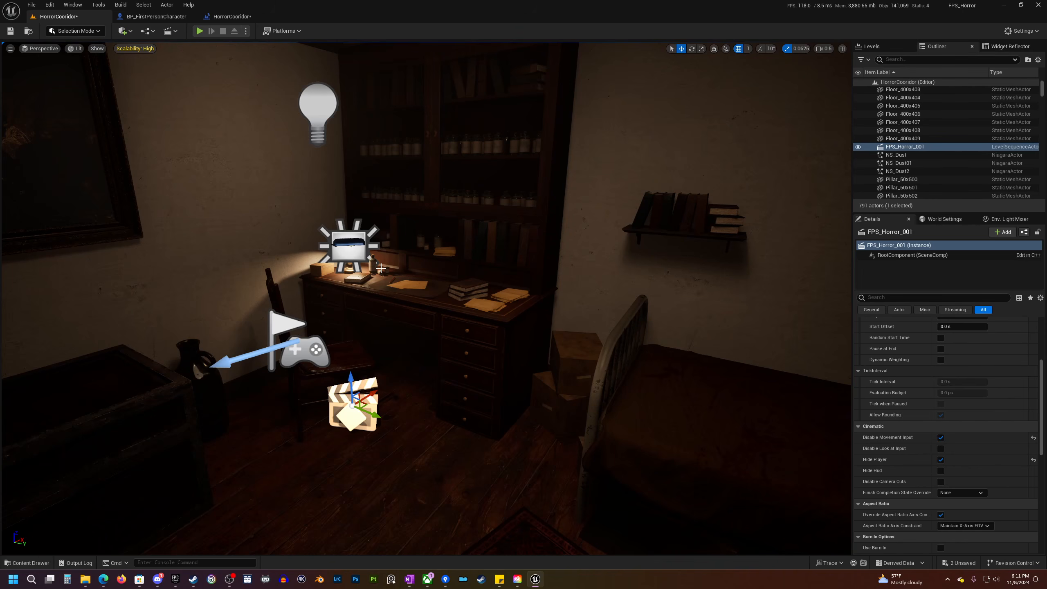
pyautogui.moveTo(442, 290); pyautogui.dragTo(835, 313, button='right')
pyautogui.press('w')
pyautogui.scroll(-1, 442, 290)
pyautogui.press('w')
pyautogui.scroll(1, 834, 318)
pyautogui.moveTo(415, 281)
pyautogui.mouseDown(button='right')
pyautogui.moveTo(362, 270)
pyautogui.moveTo(415, 280)
pyautogui.mouseUp(button='right')
pyautogui.moveTo(499, 205); pyautogui.dragTo(530, 202, button='right')
pyautogui.press('w')
pyautogui.press('a')
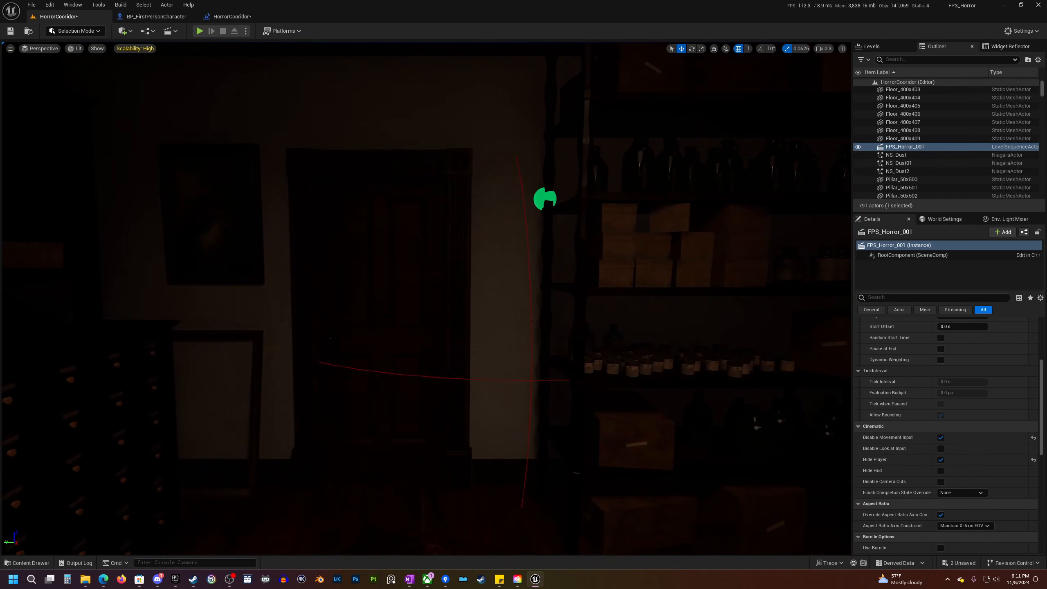